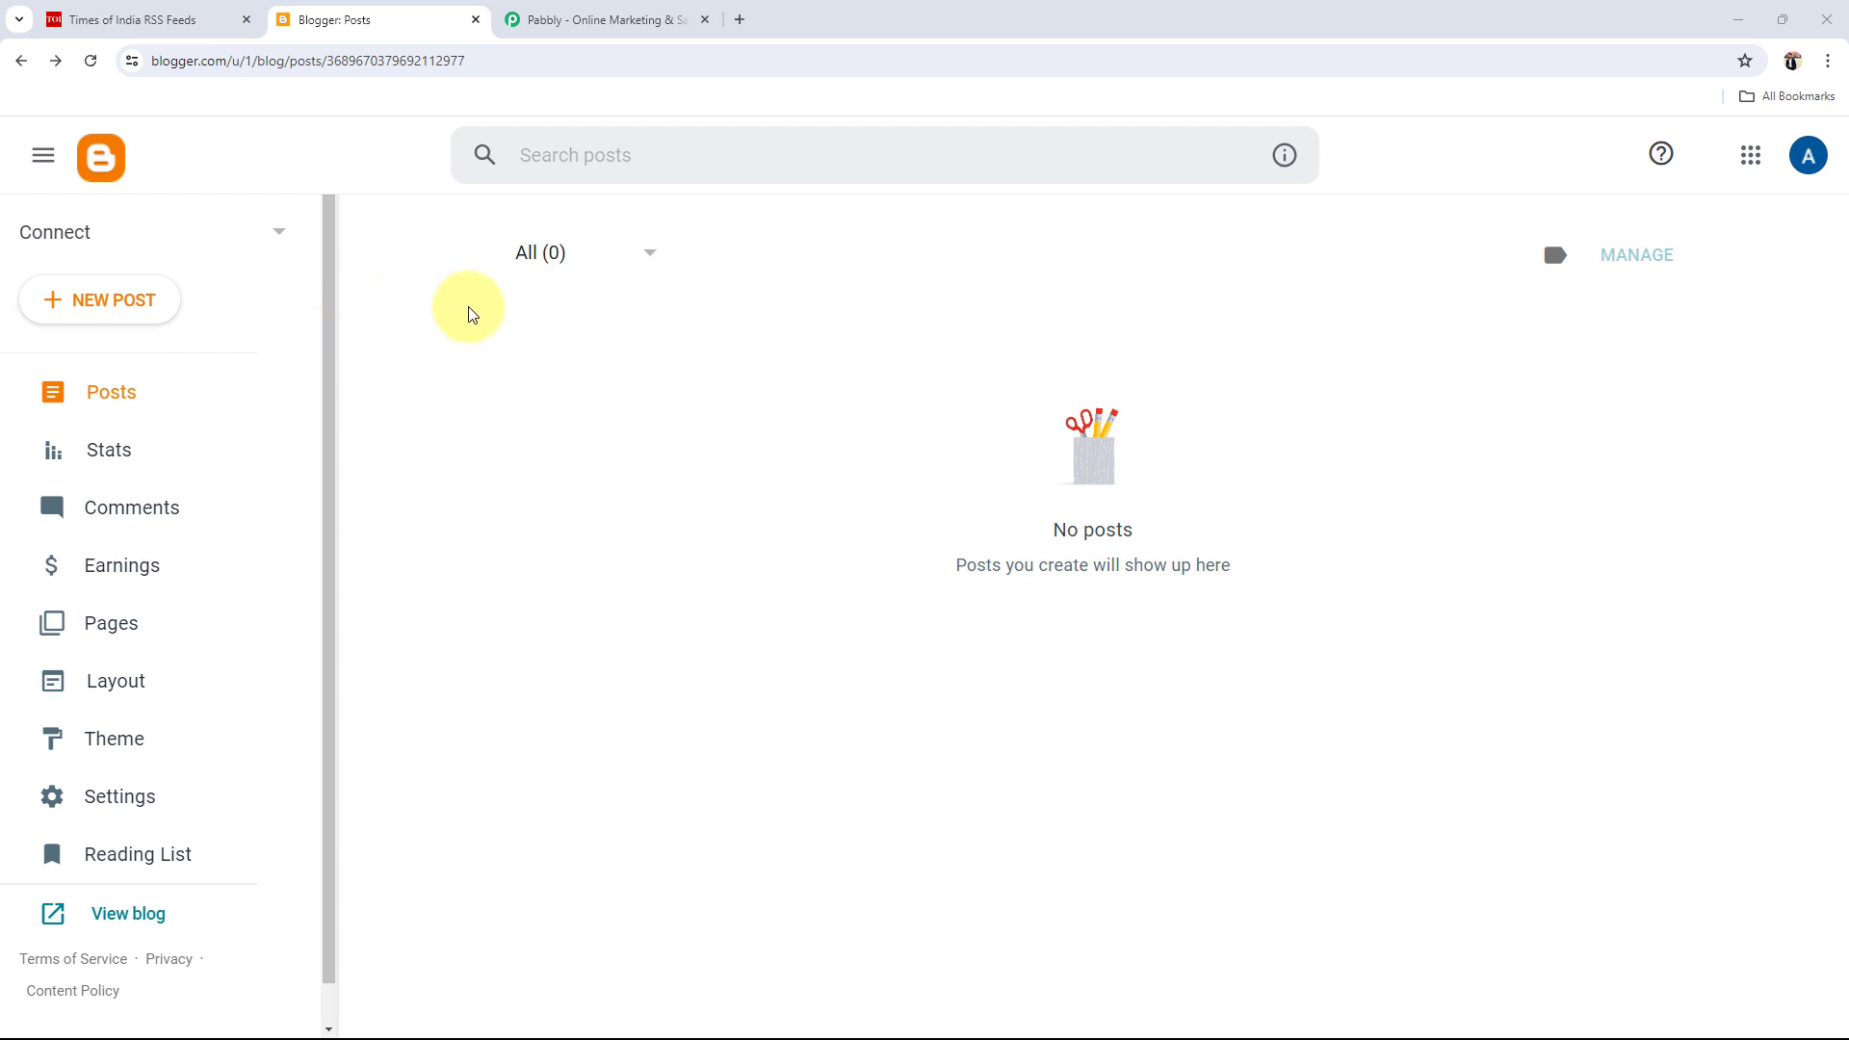
Switch to the Pabbly website, go through its free sign-up to the apps page, and access the Pabbly Connect dashboard.
{"action": "left_click", "coordinate": [525, 12]}
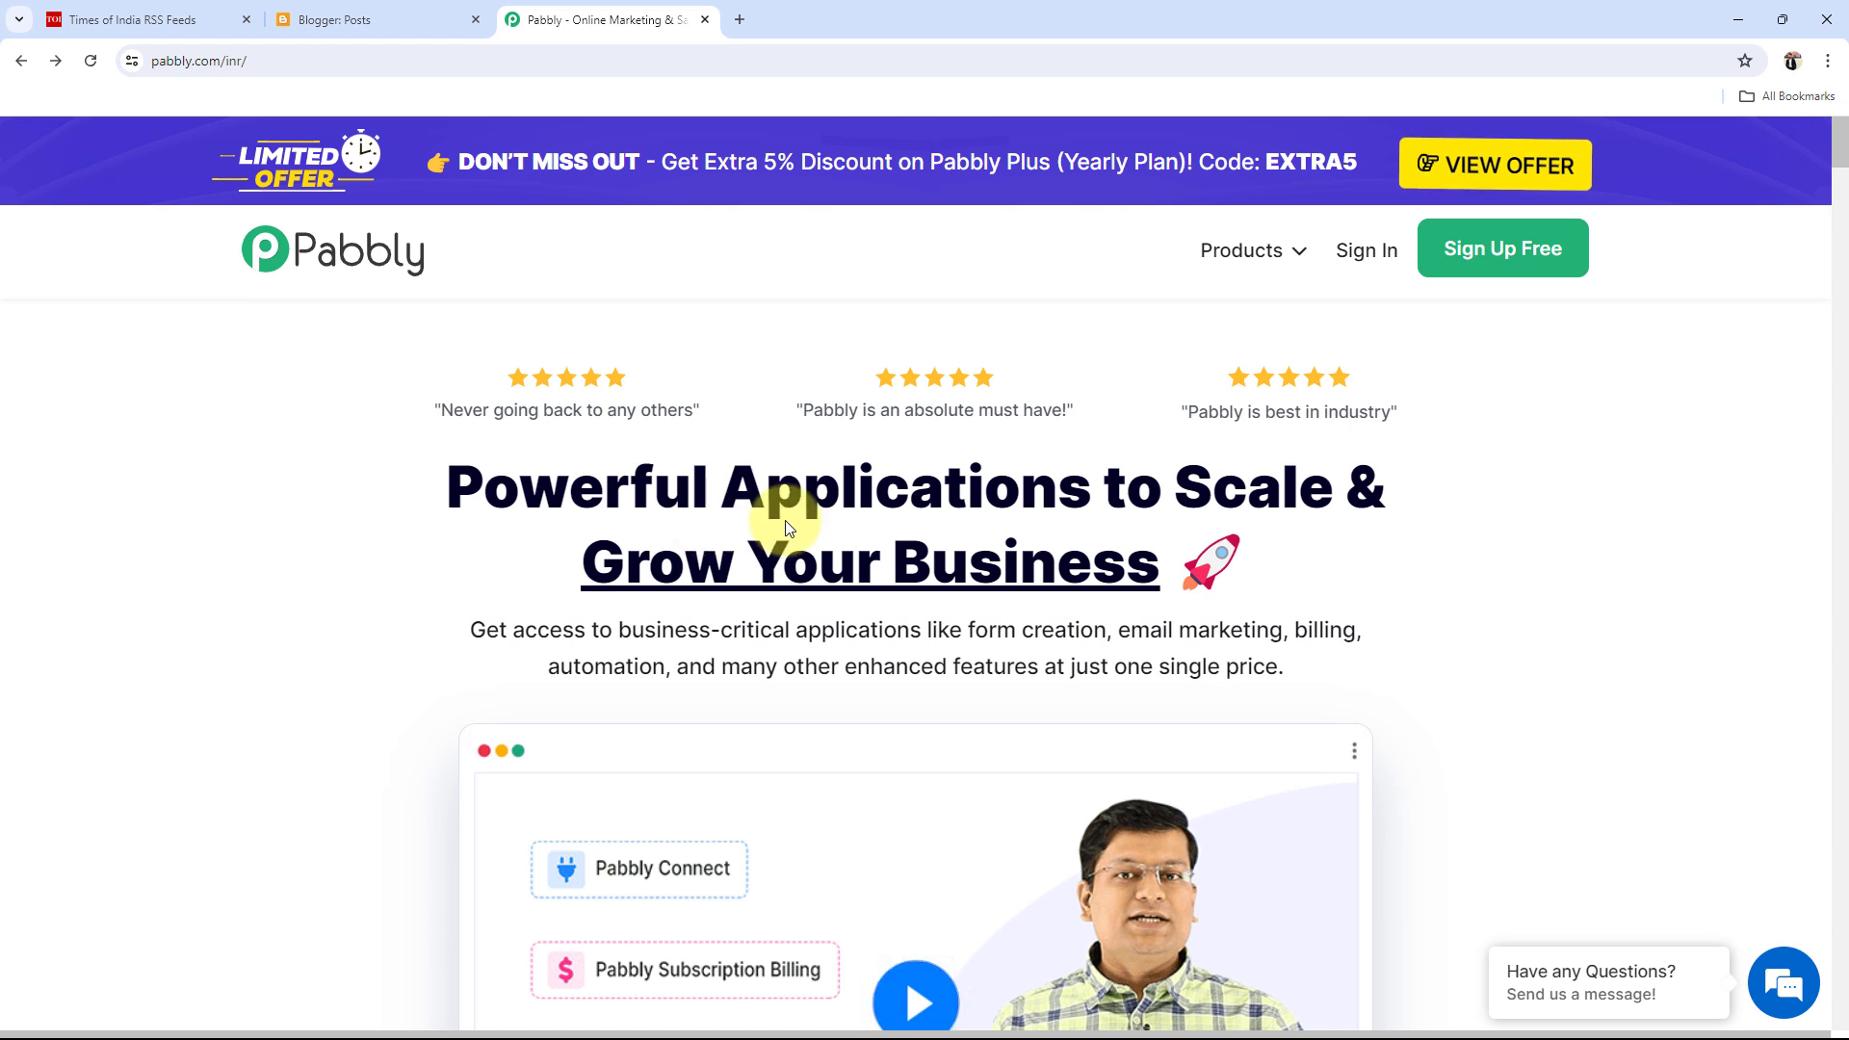
{"action": "left_click", "coordinate": [1468, 262]}
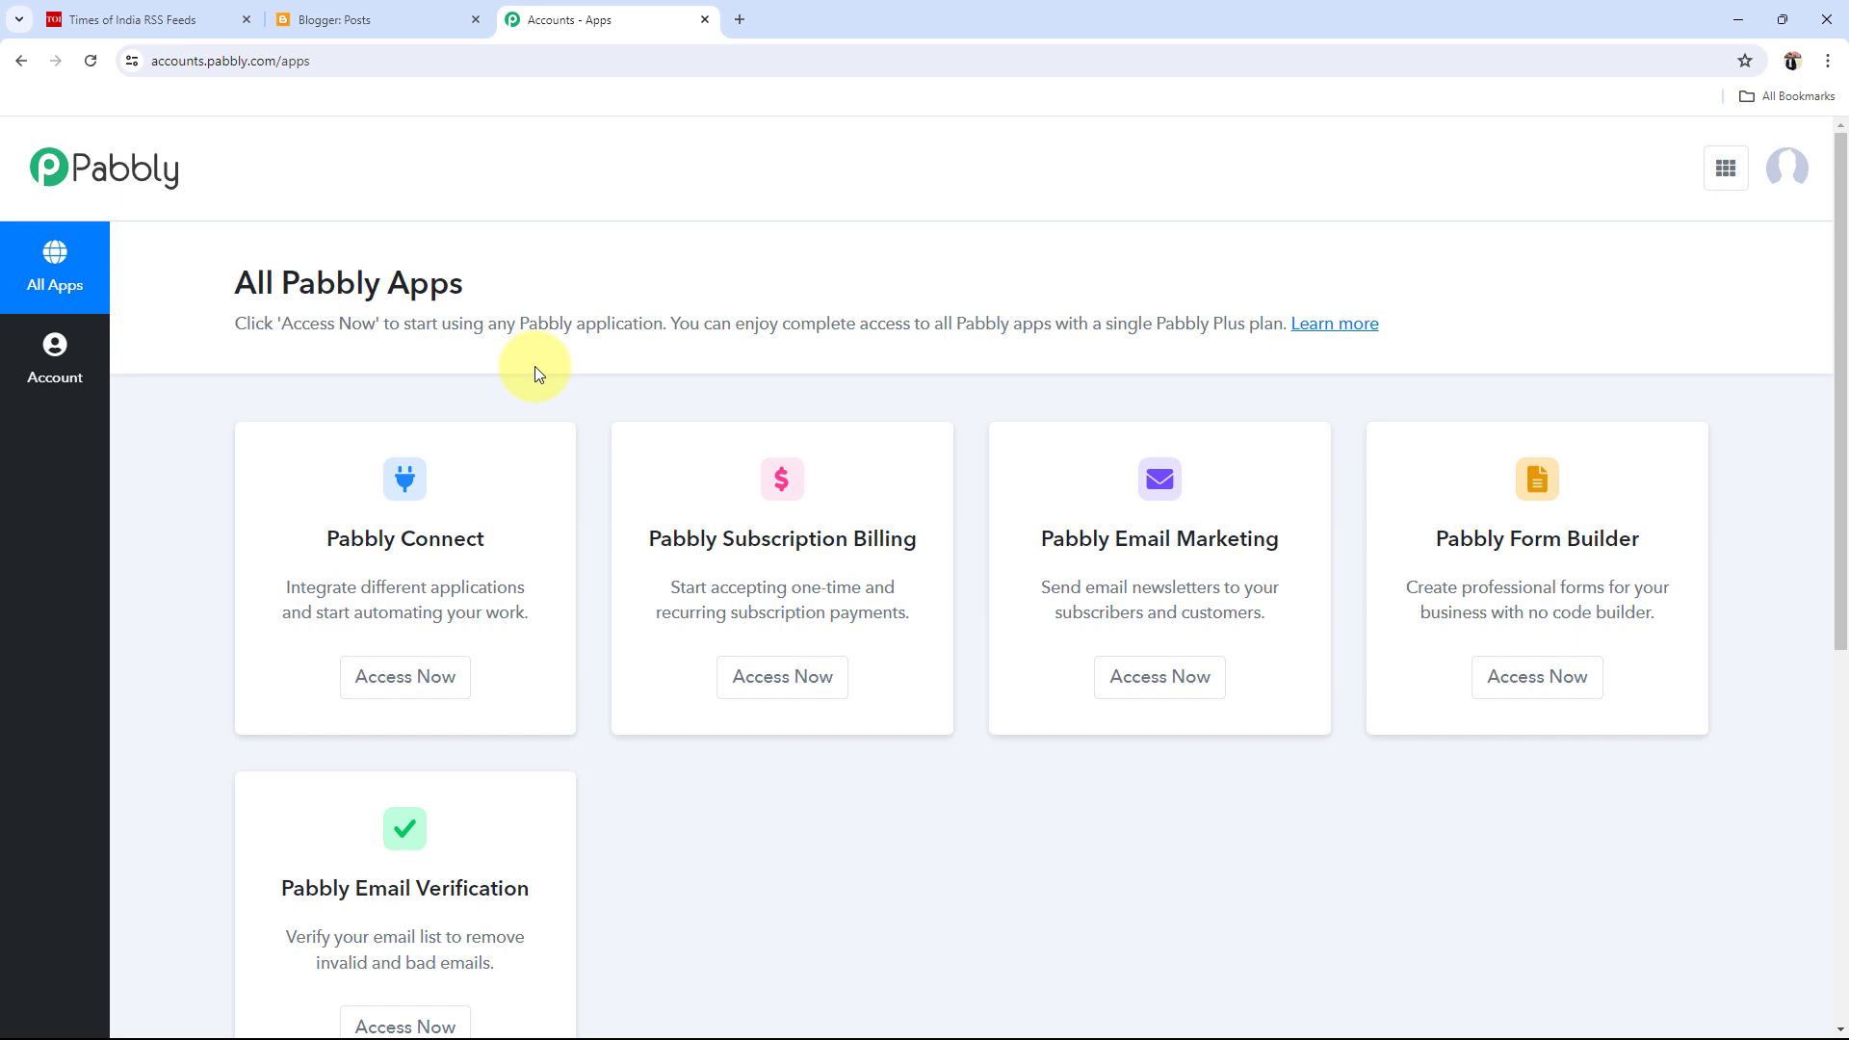
{"action": "left_click_drag", "start_coordinate": [257, 569], "coordinate": [484, 479]}
{"action": "left_click", "coordinate": [406, 676]}
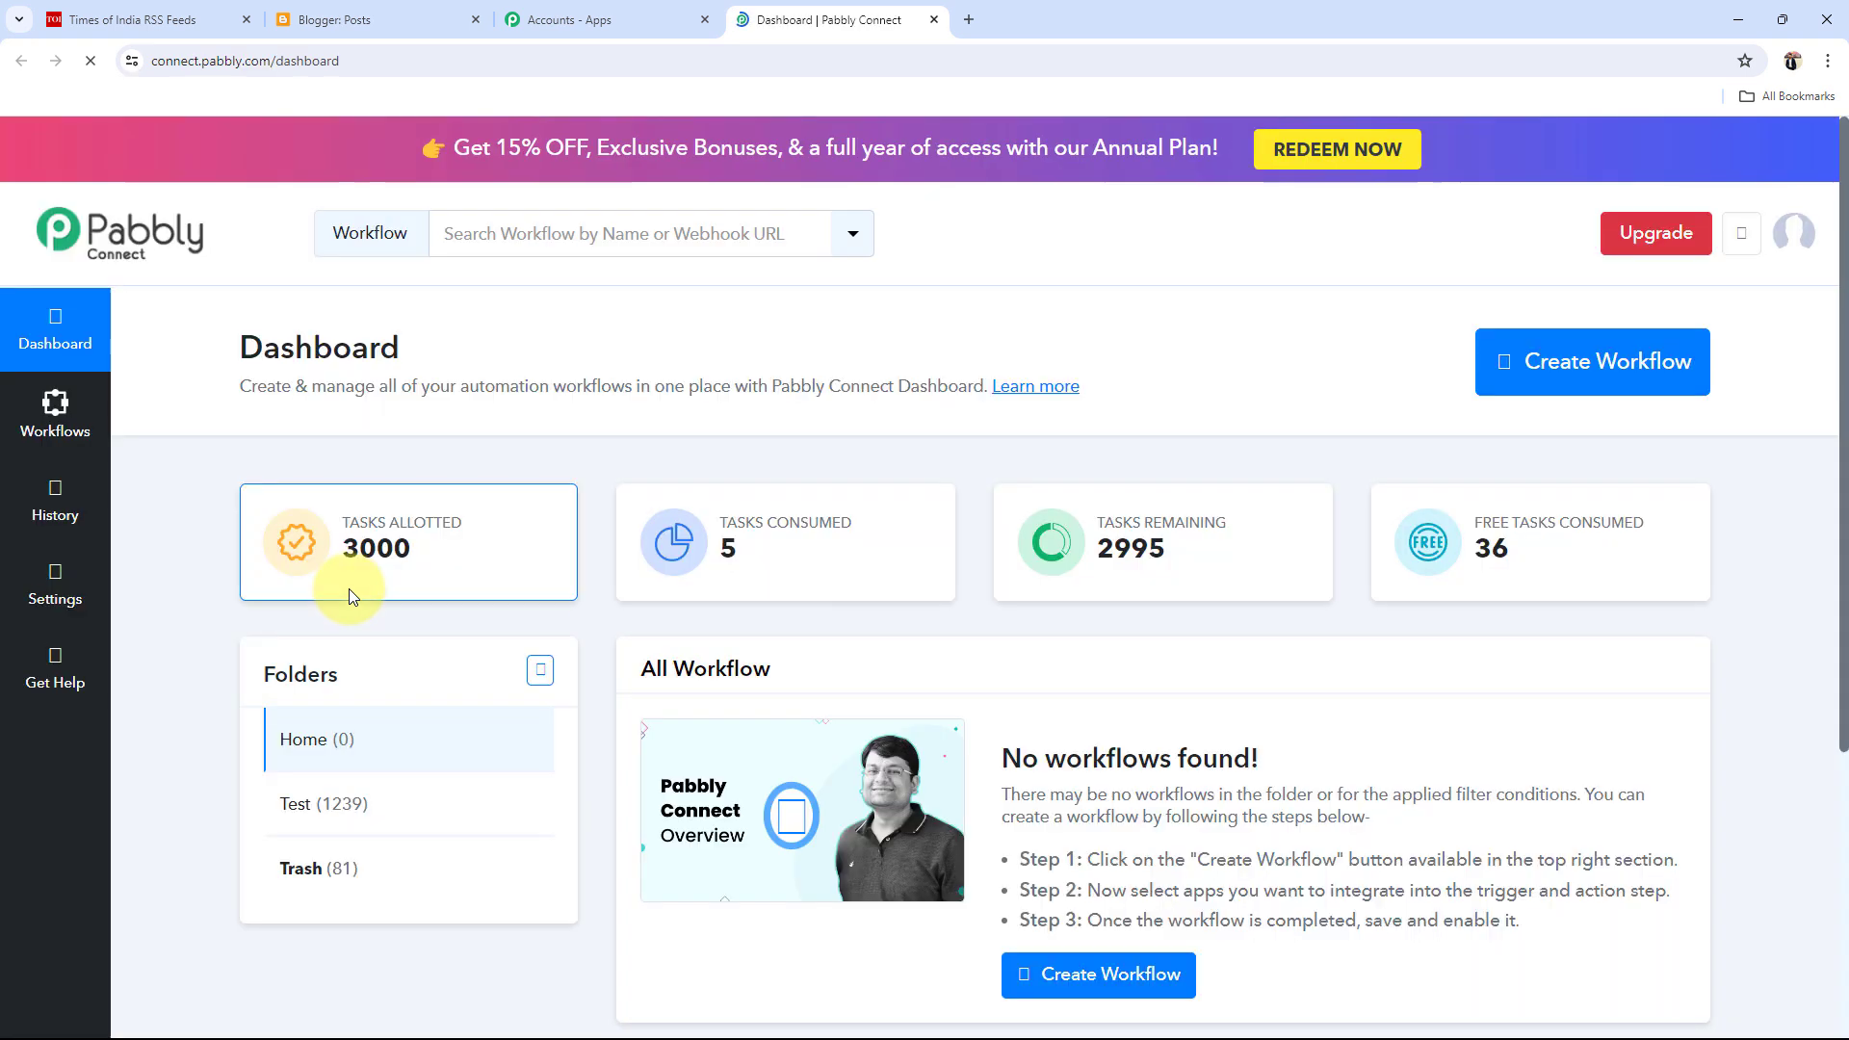
{"action": "left_click_drag", "start_coordinate": [236, 347], "coordinate": [412, 355]}
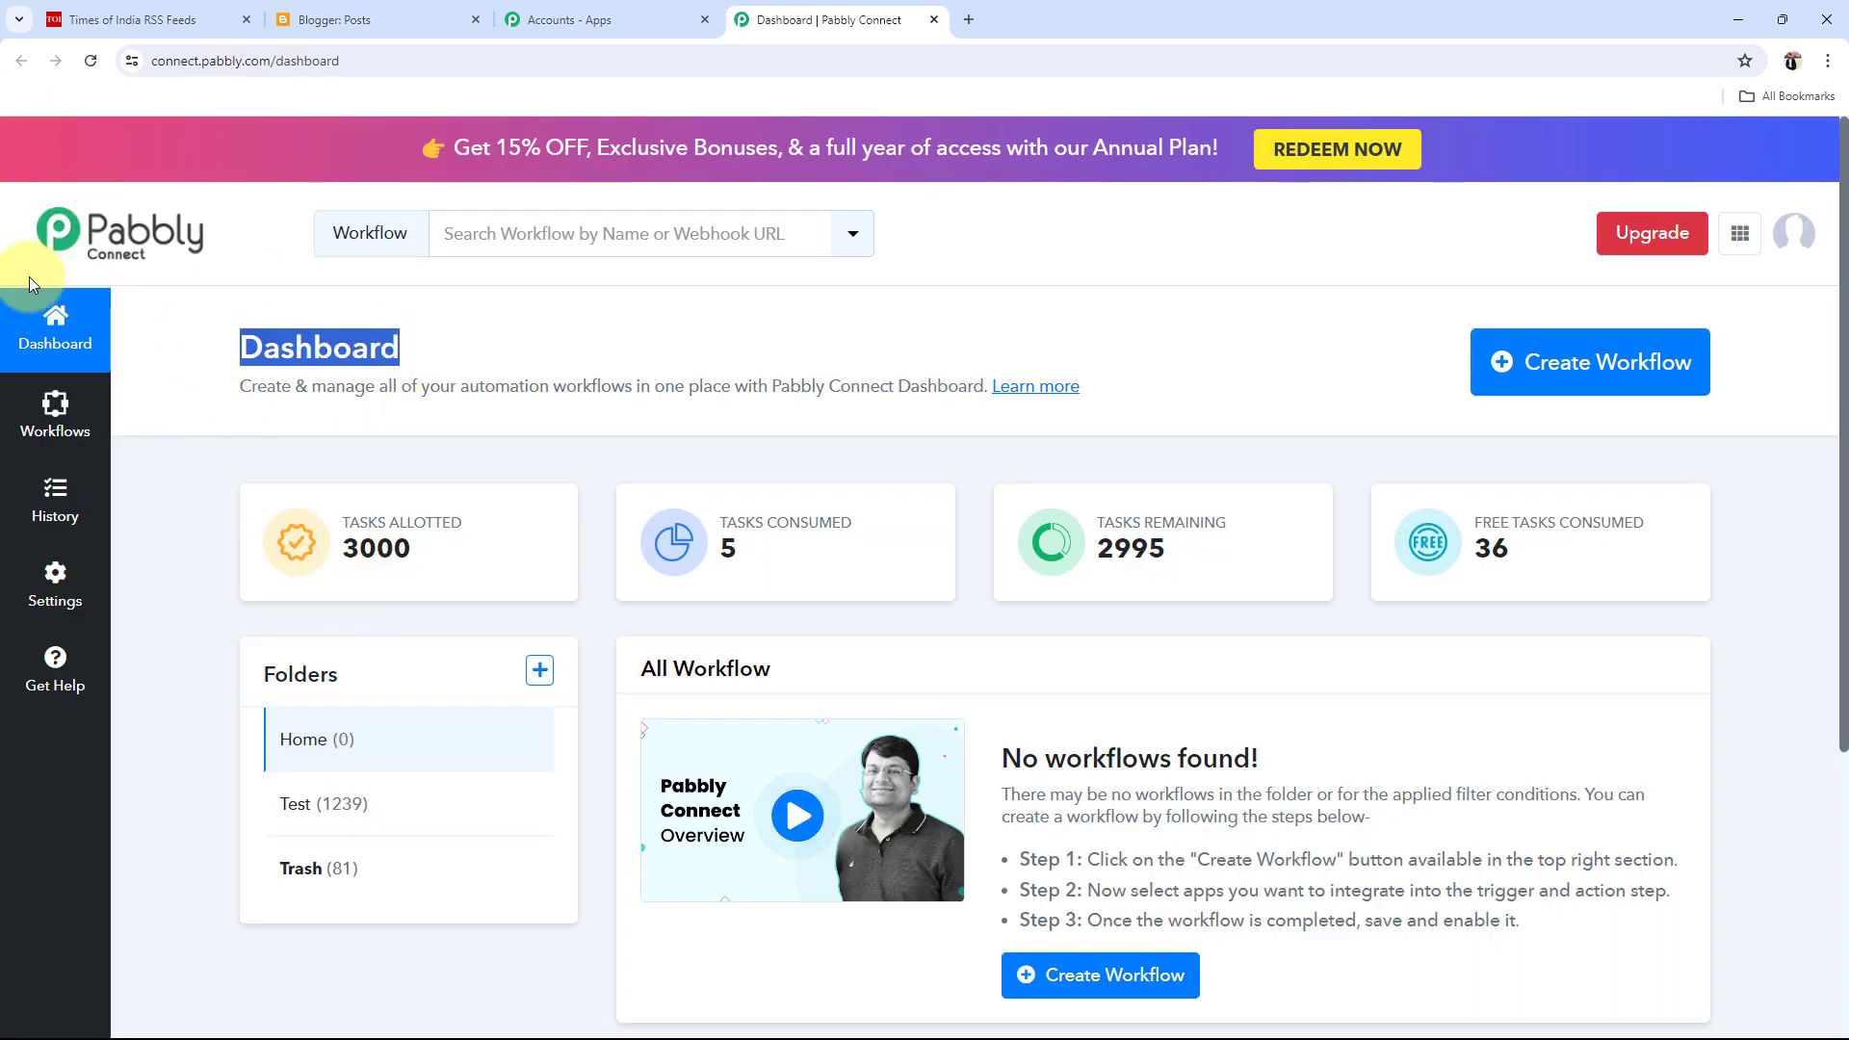
{"action": "left_click", "coordinate": [554, 387]}
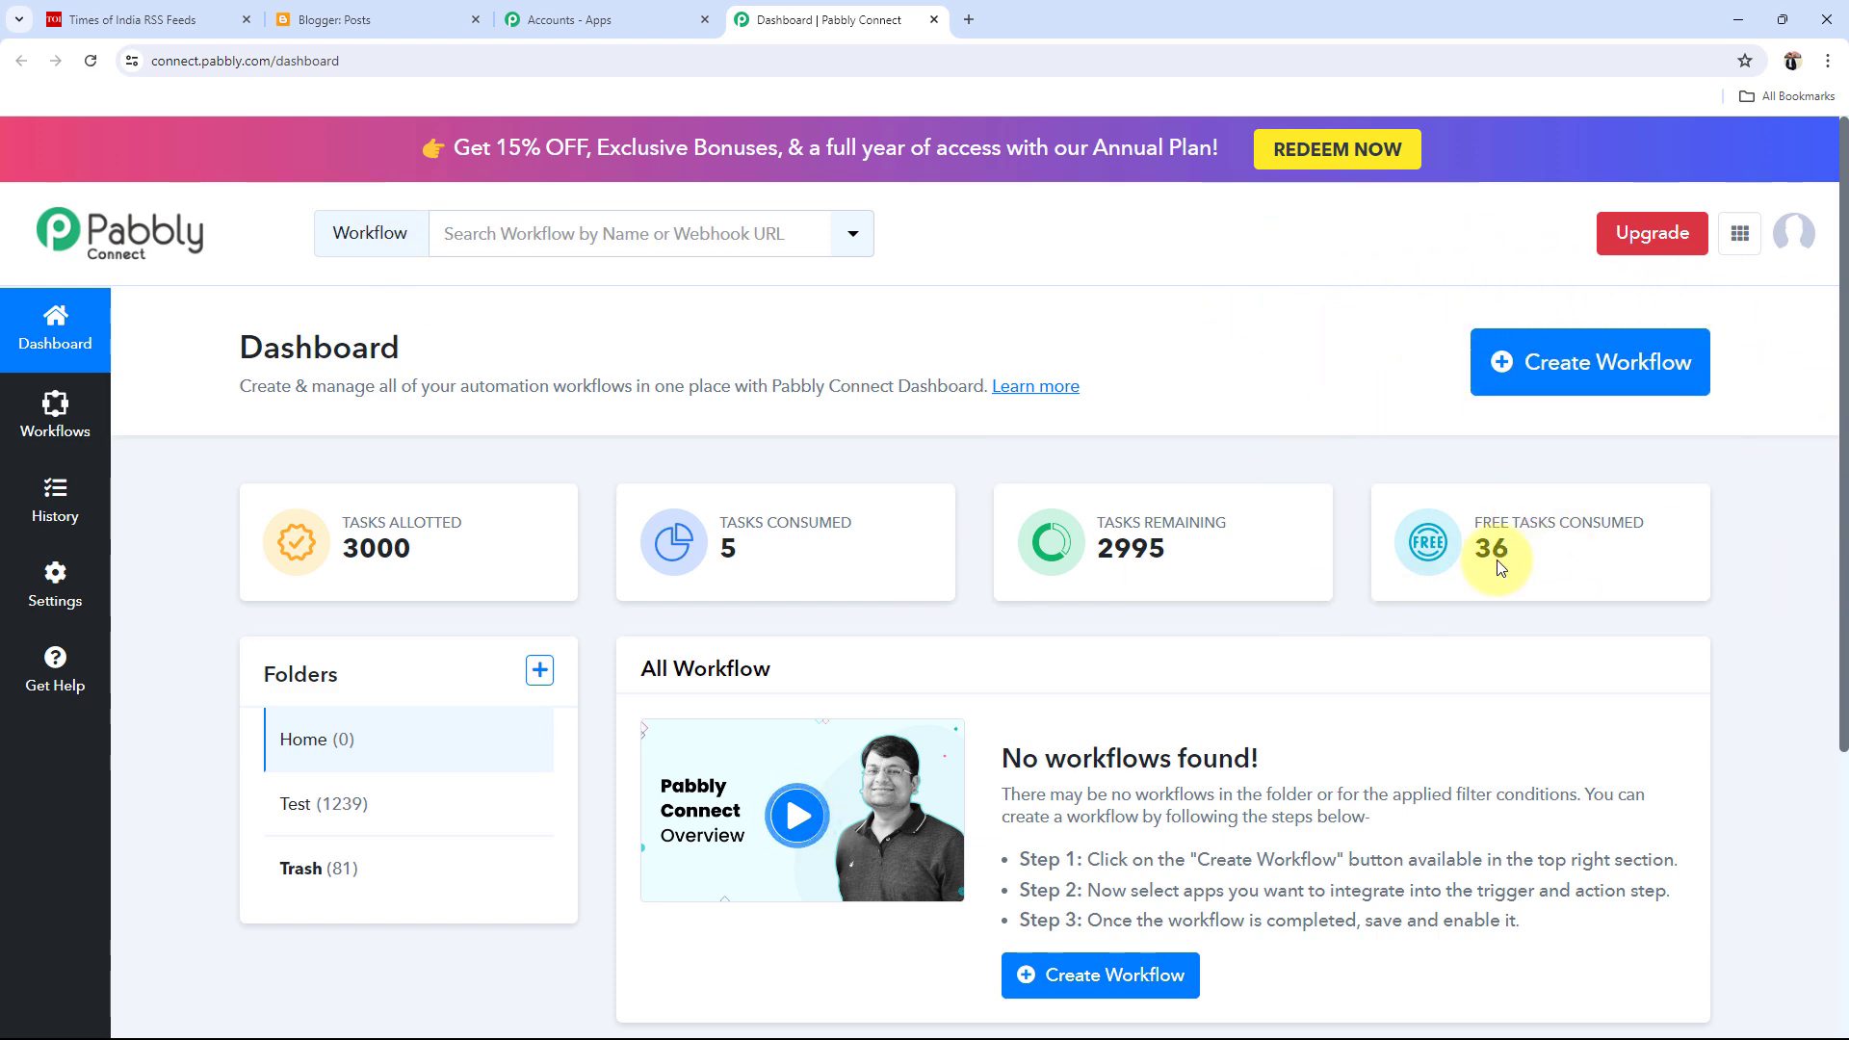
Create a workflow named "Share RSS Feed to Blogger" in the Home folder.
{"action": "left_click", "coordinate": [1627, 375]}
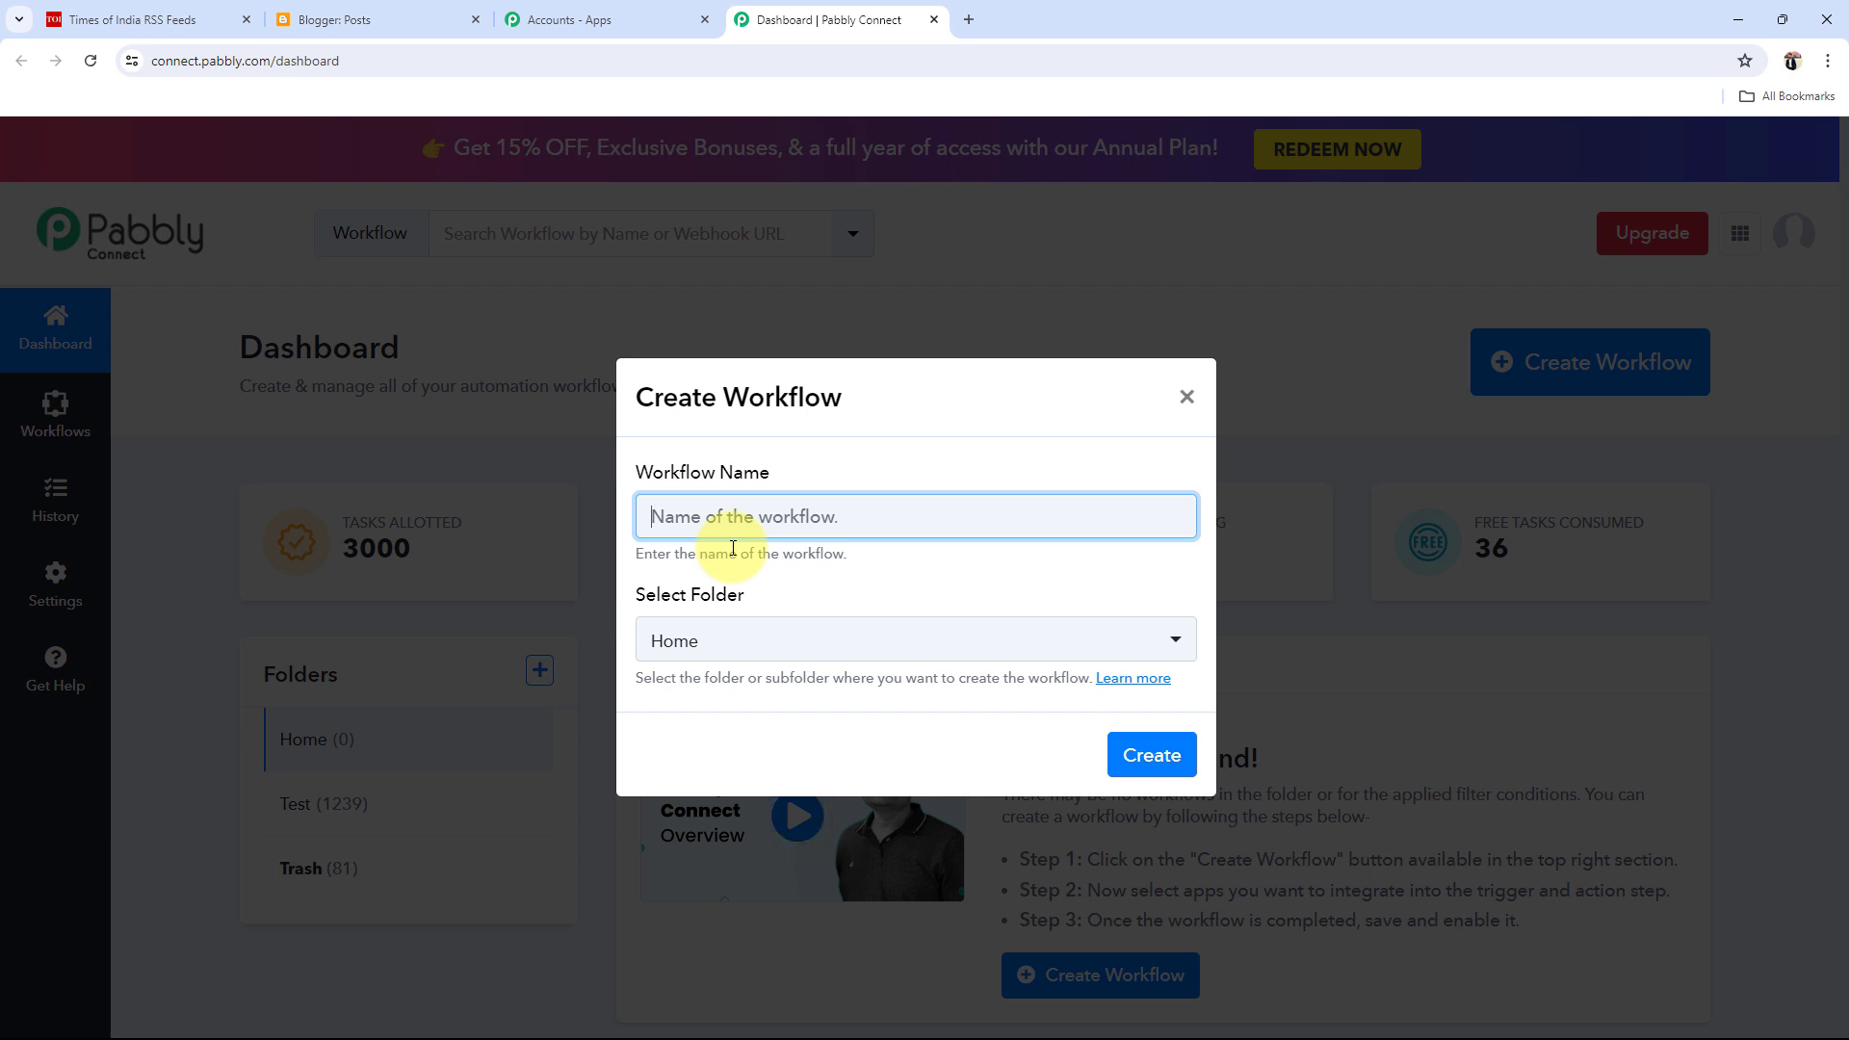
{"action": "type", "text": "Share RSS Feed to Blogger"}
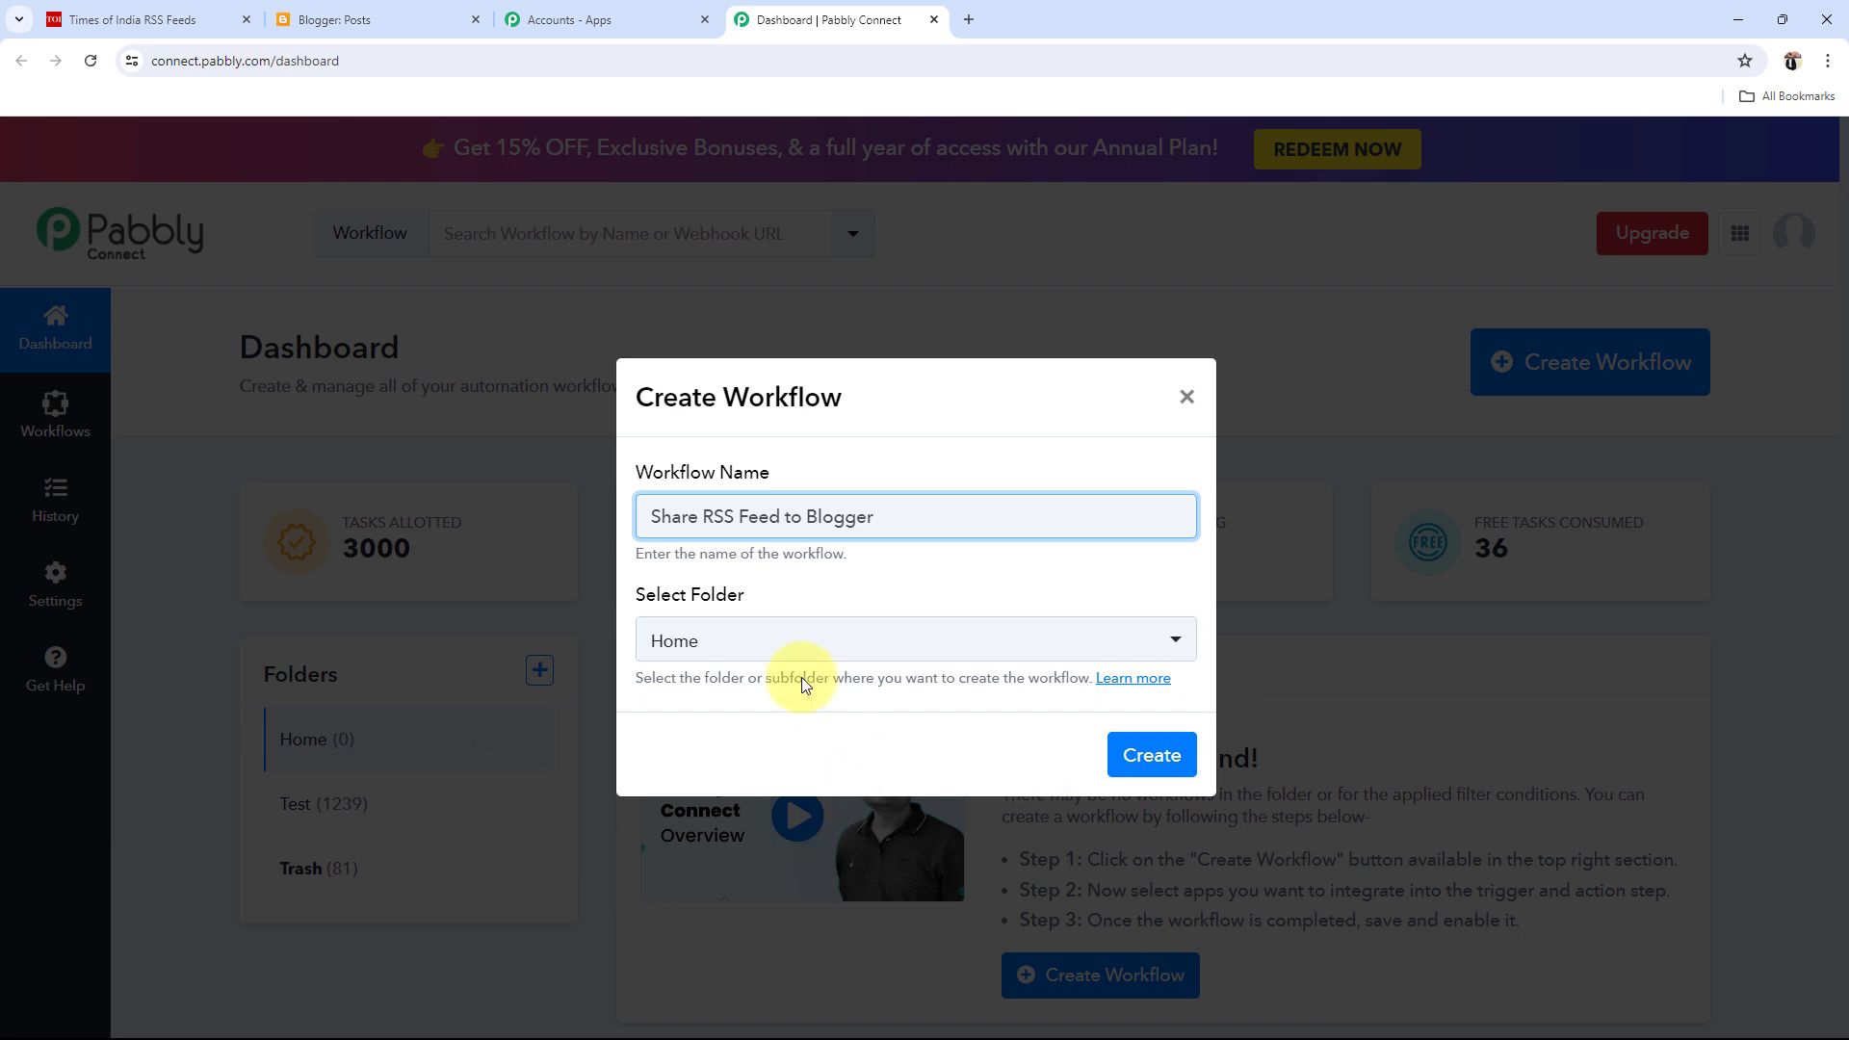
{"action": "left_click", "coordinate": [722, 643]}
{"action": "left_click", "coordinate": [703, 755]}
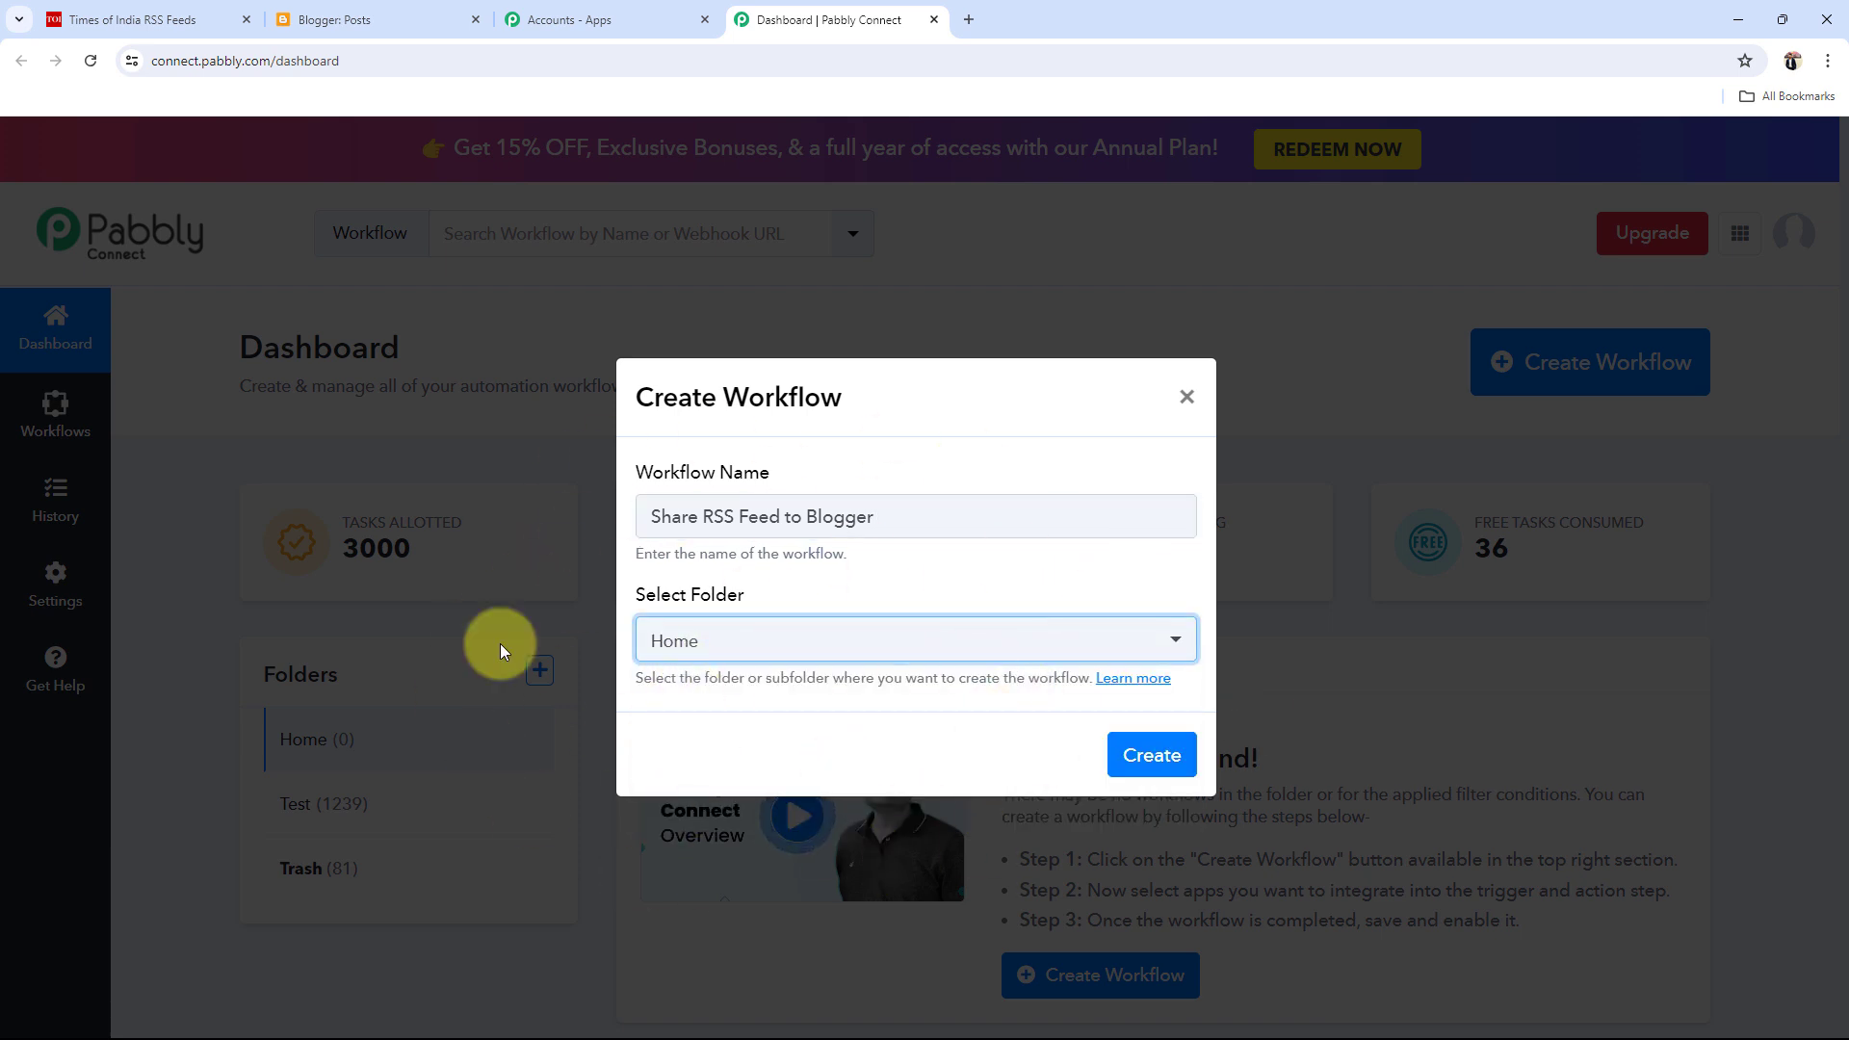
{"action": "left_click", "coordinate": [1165, 772]}
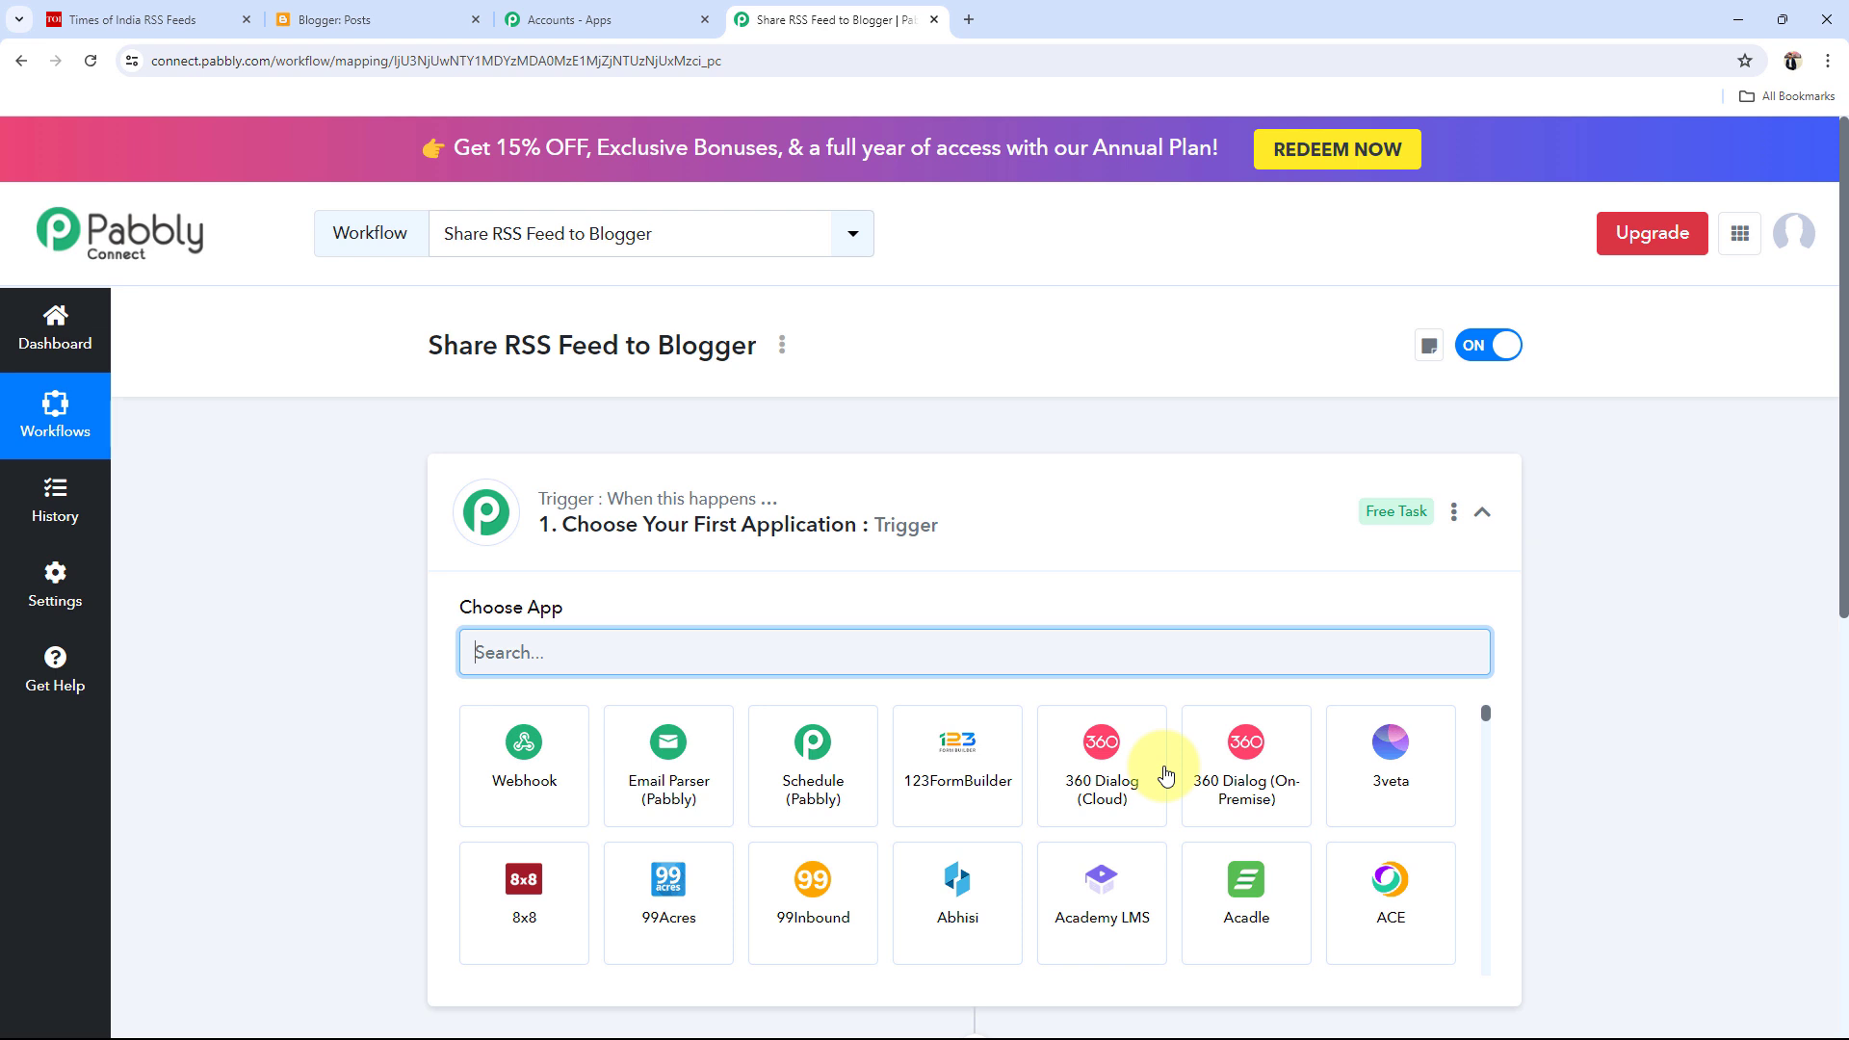
Collapse the trigger block and review the Blogger posts page and the Times of India RSS feeds page.
{"action": "left_click", "coordinate": [1028, 487]}
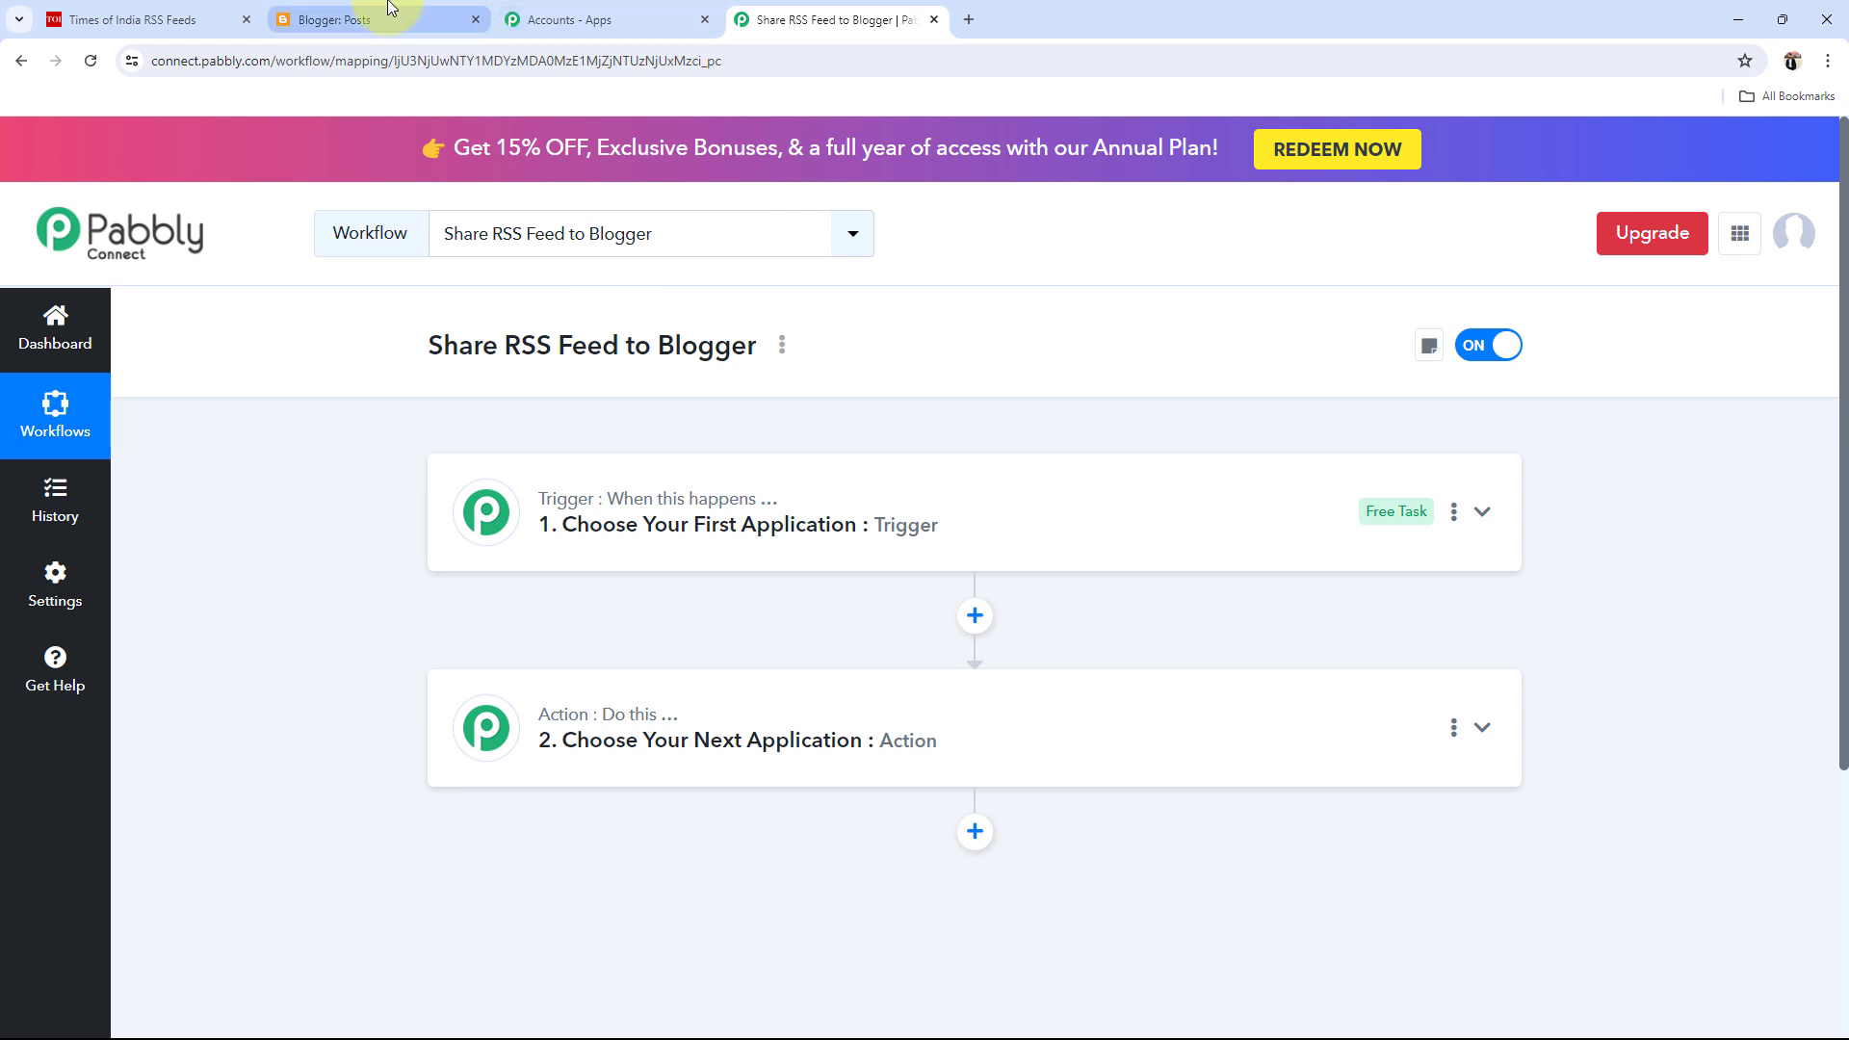
{"action": "left_click", "coordinate": [337, 20]}
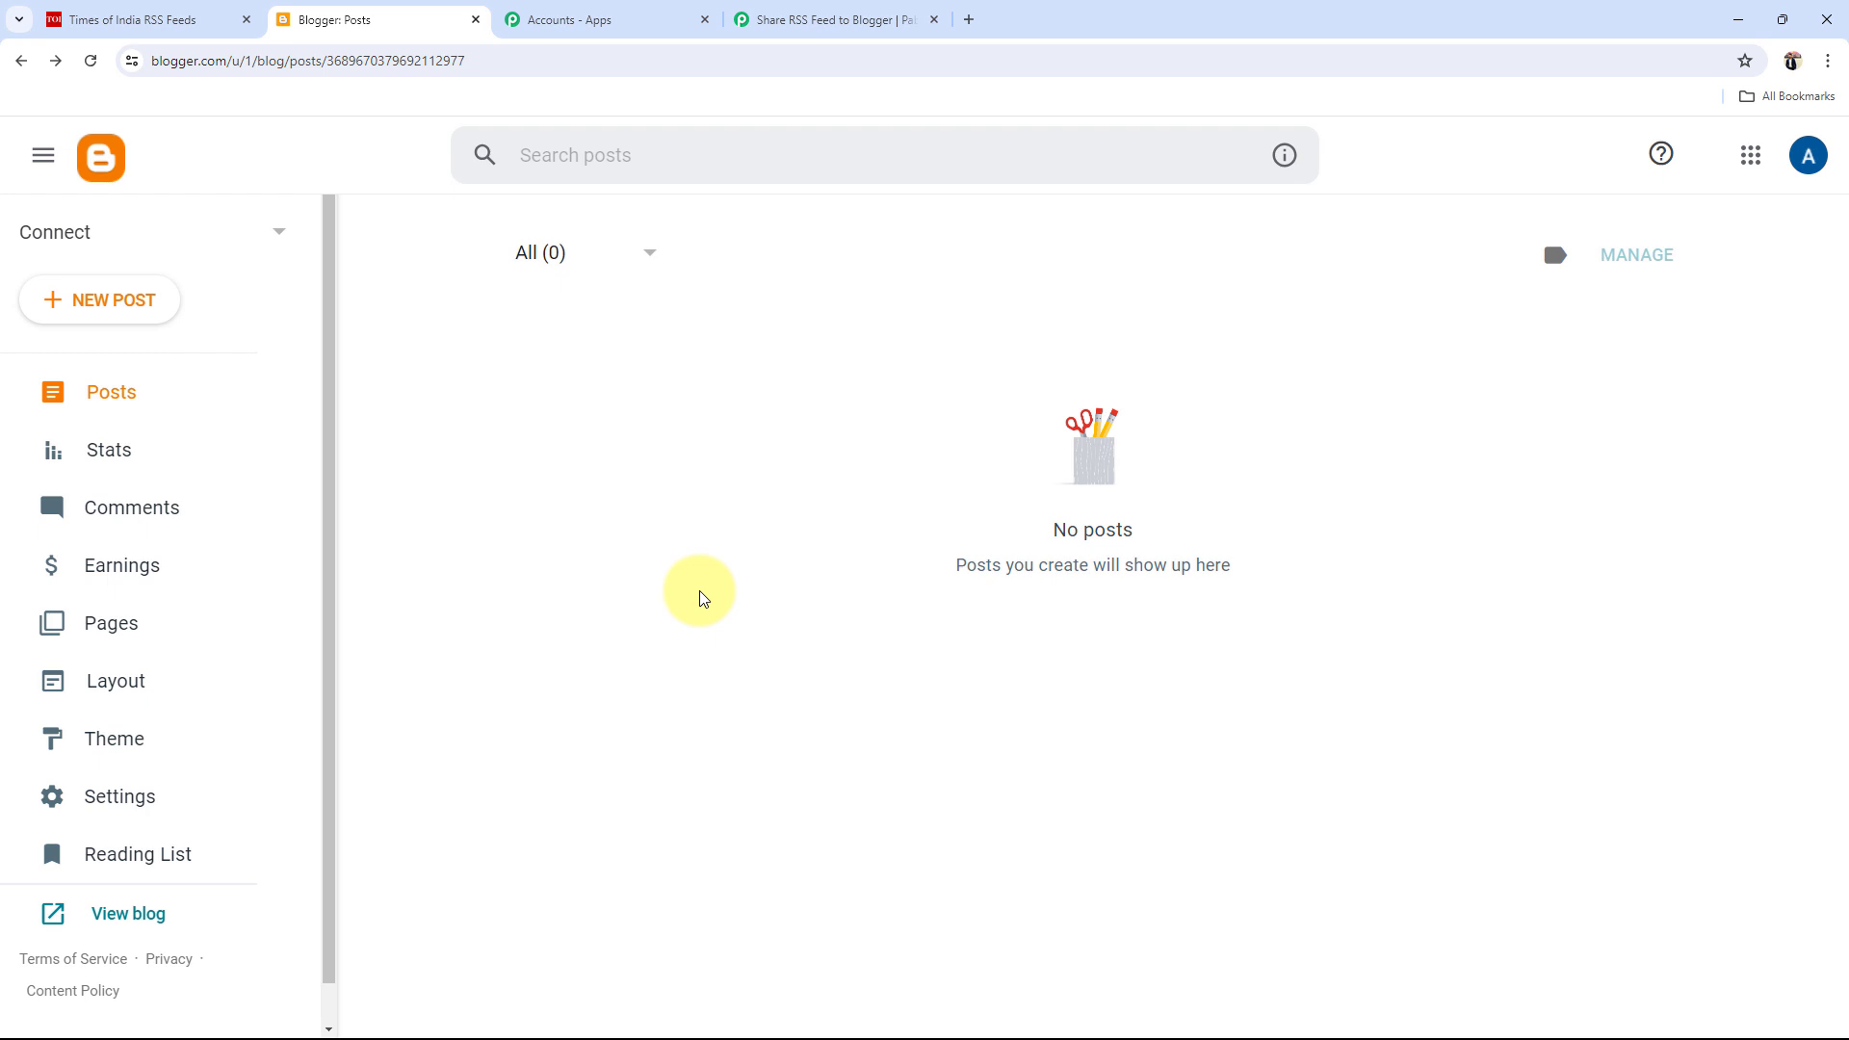
{"action": "left_click", "coordinate": [132, 11]}
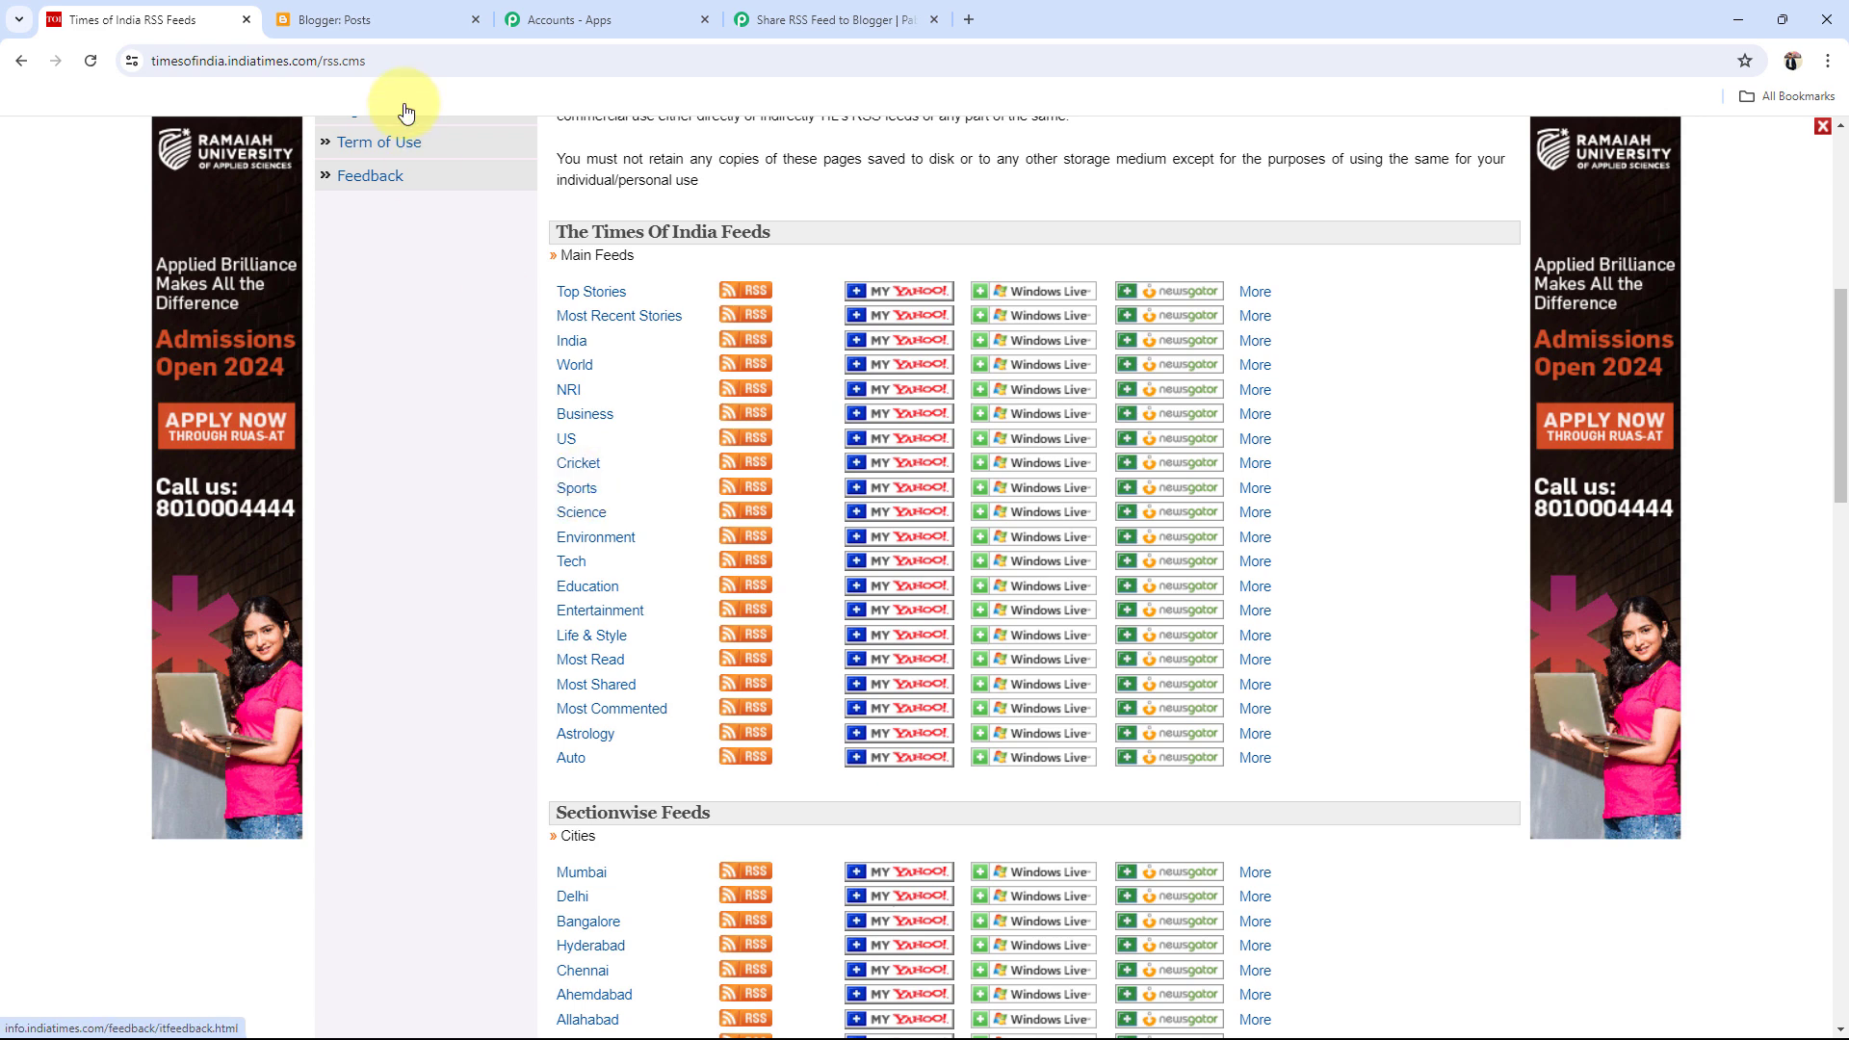
{"action": "left_click", "coordinate": [358, 19]}
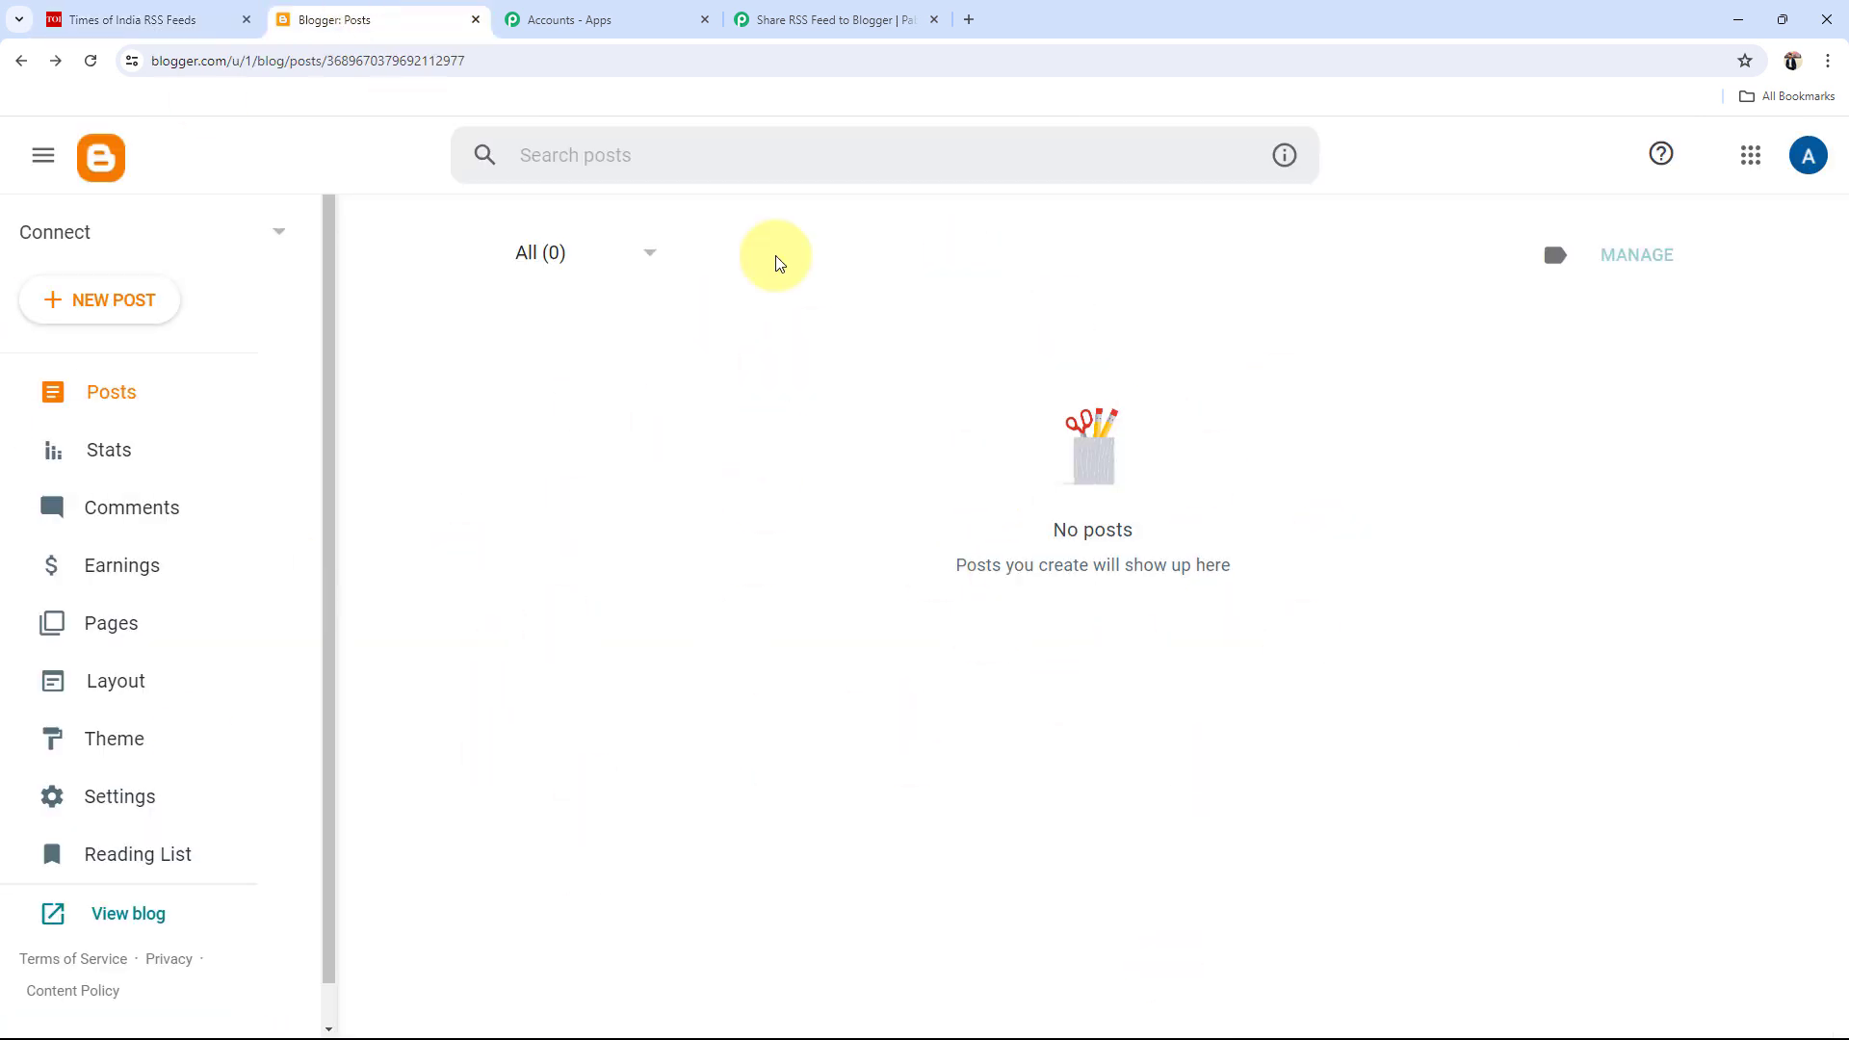
{"action": "left_click", "coordinate": [856, 19]}
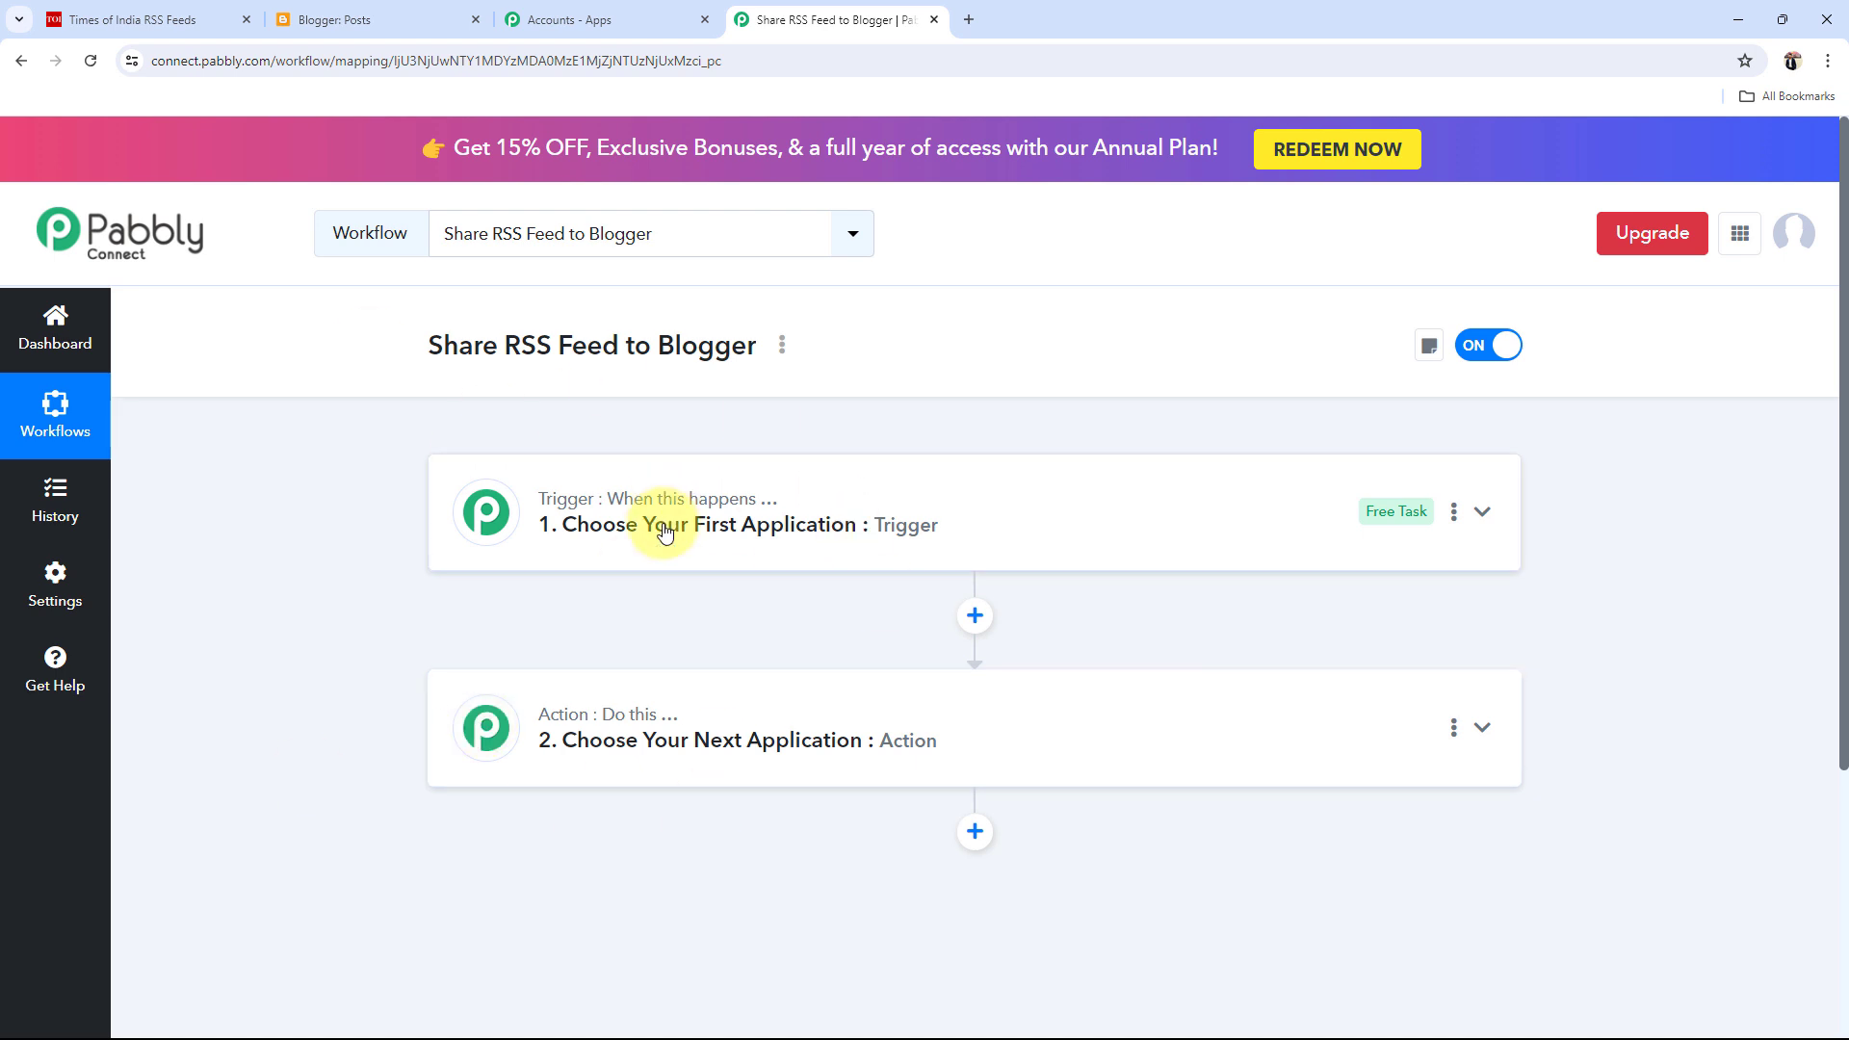
Set the workflow's trigger app to RSS by Pabbly with New Item in Feed as the trigger event.
{"action": "left_click", "coordinate": [738, 484]}
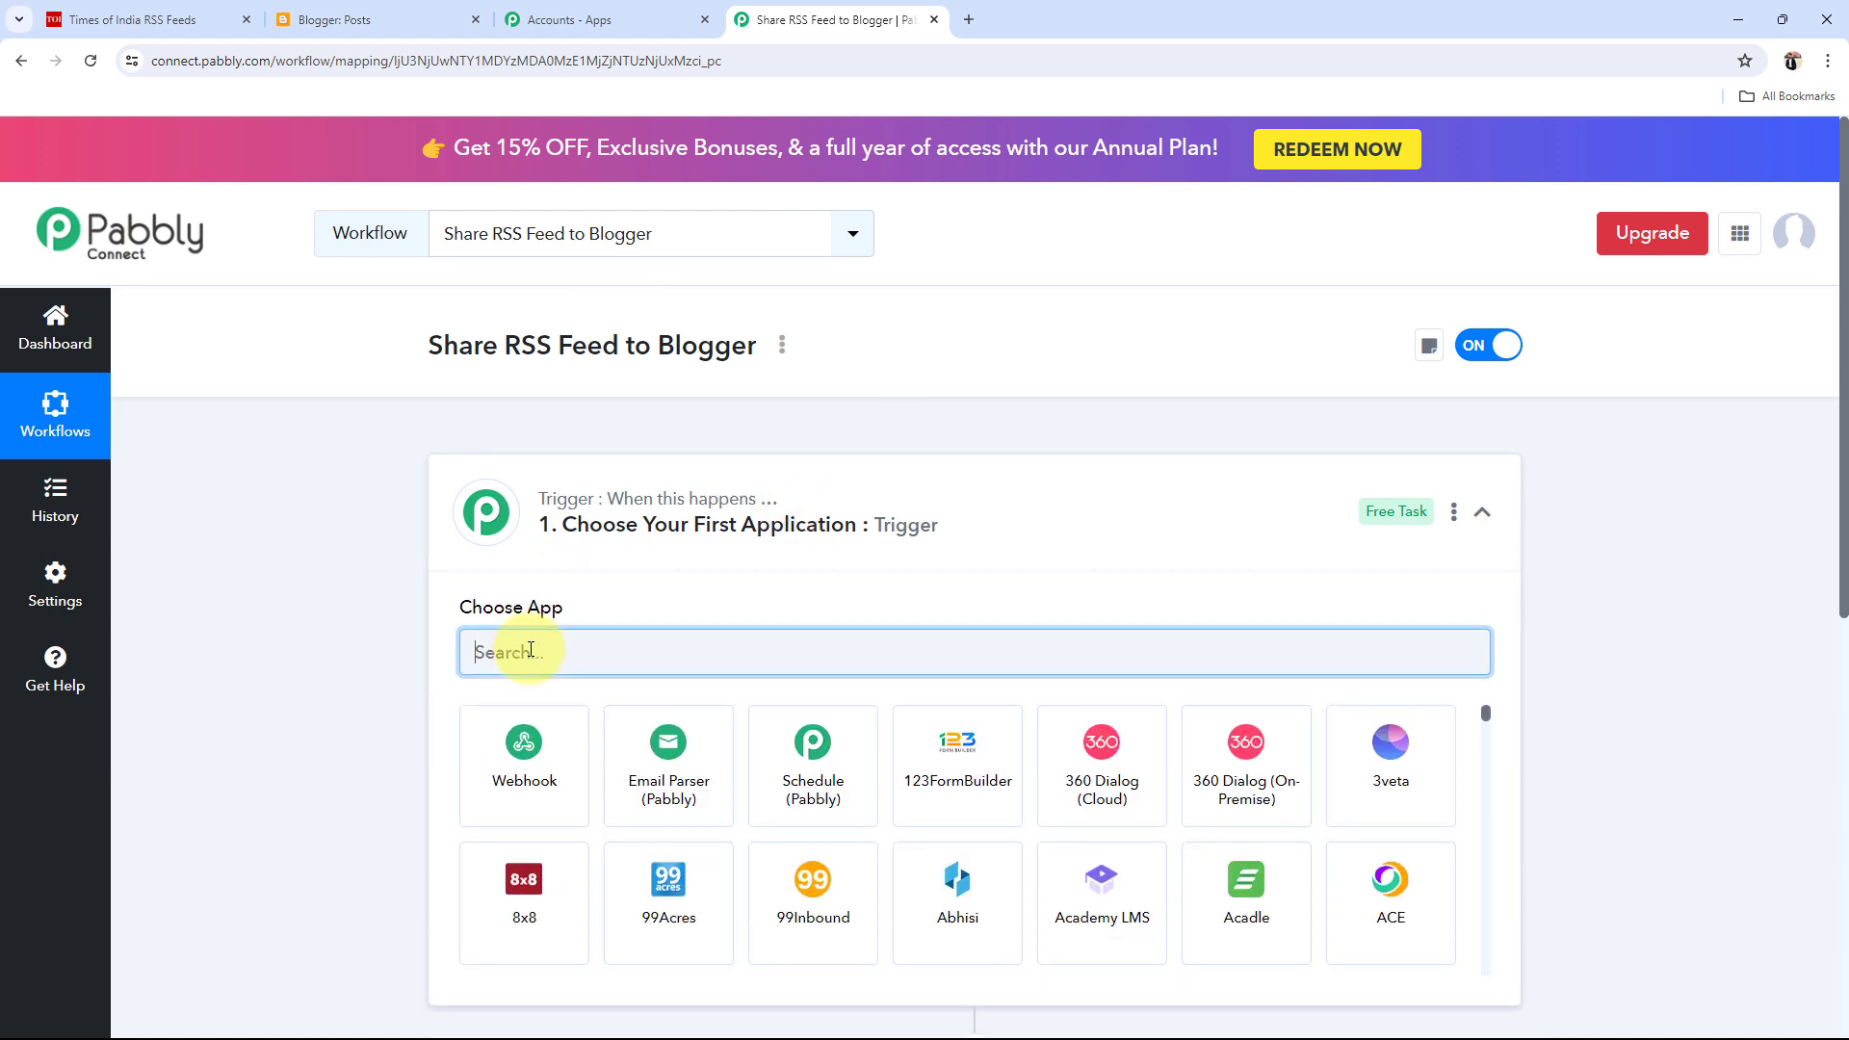
{"action": "type", "text": "Rss"}
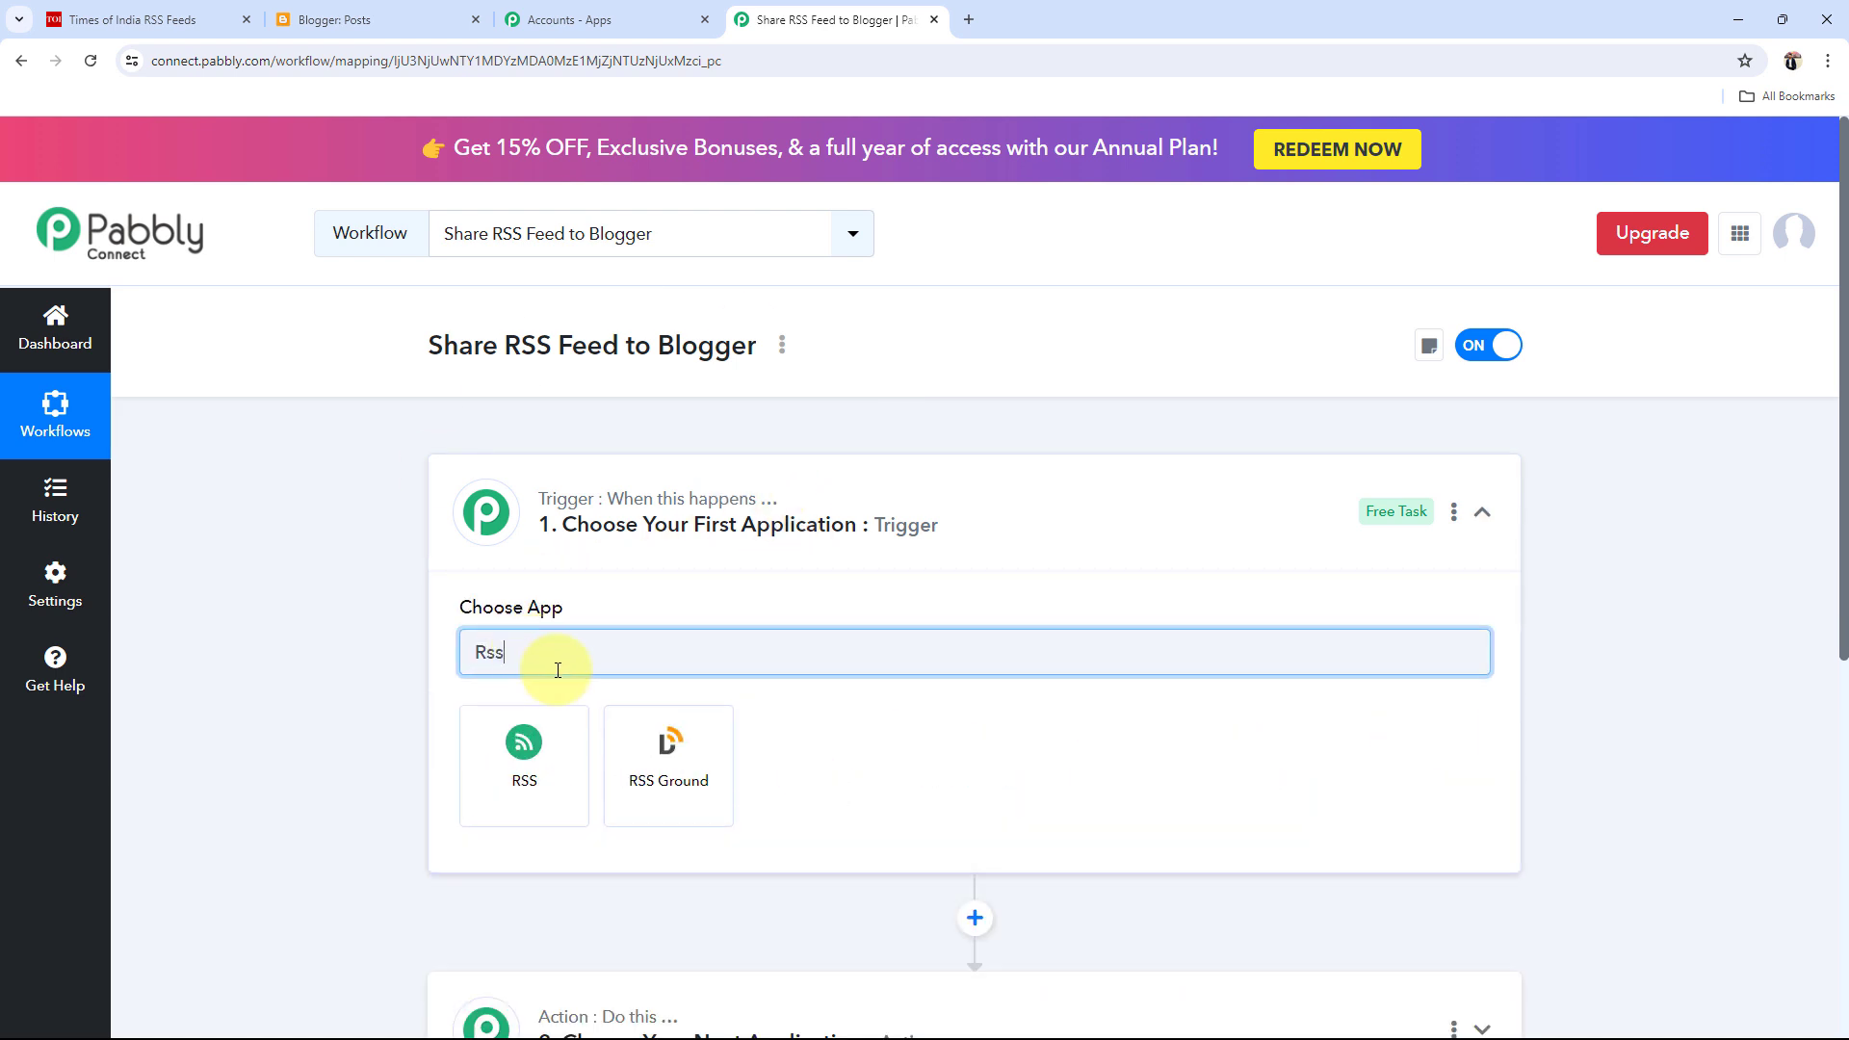
{"action": "left_click", "coordinate": [524, 756]}
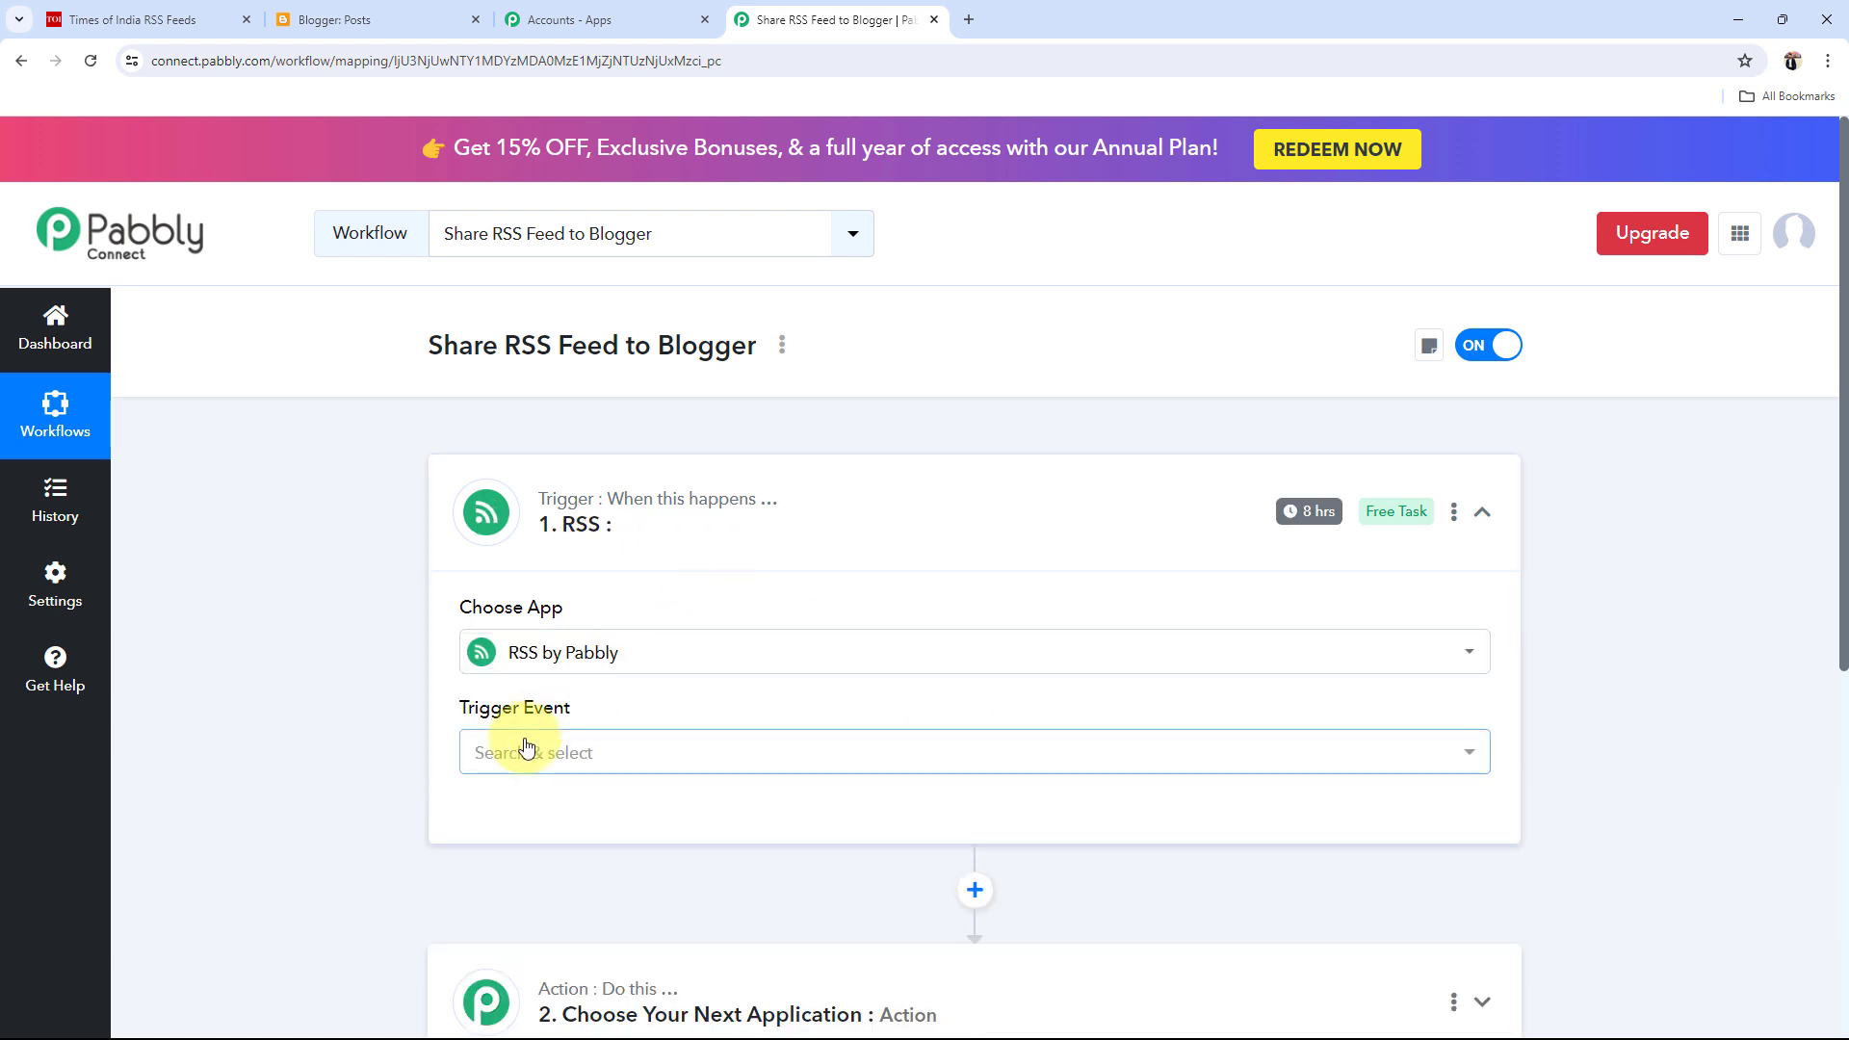
{"action": "left_click", "coordinate": [533, 769]}
{"action": "left_click", "coordinate": [536, 864]}
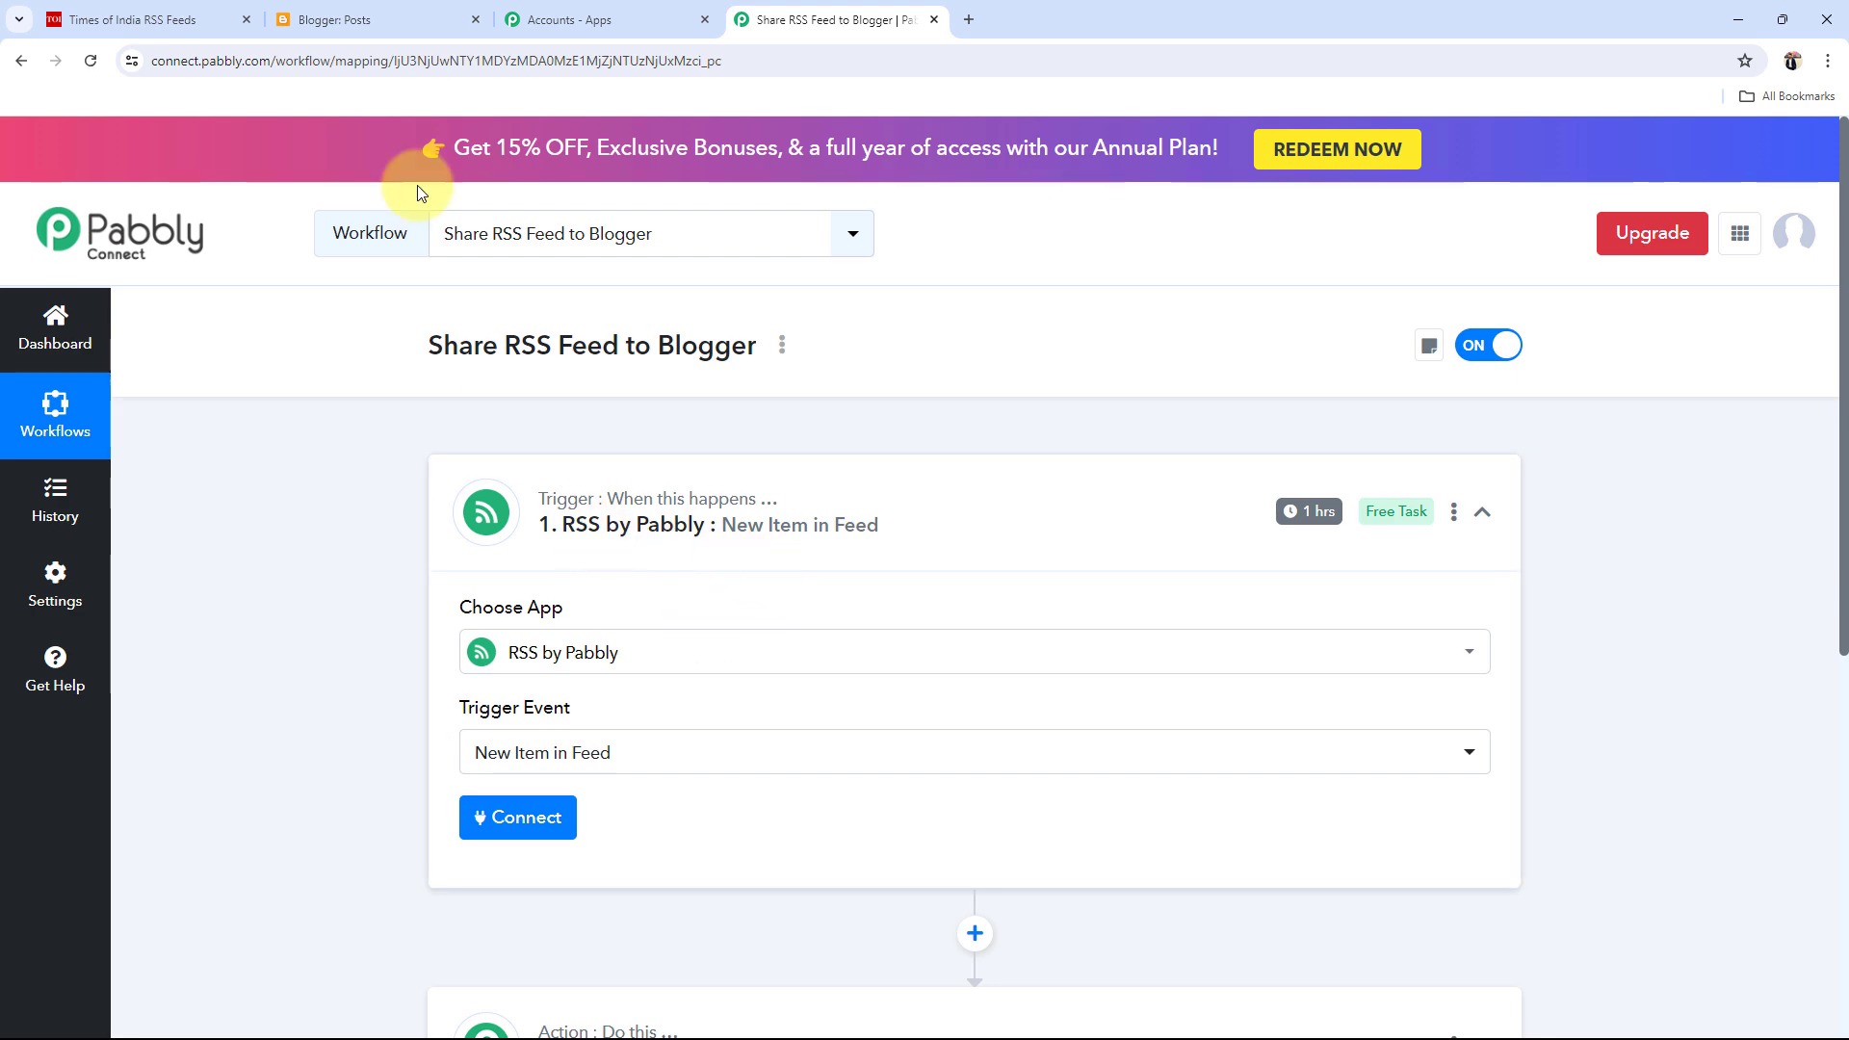
{"action": "left_click", "coordinate": [140, 19]}
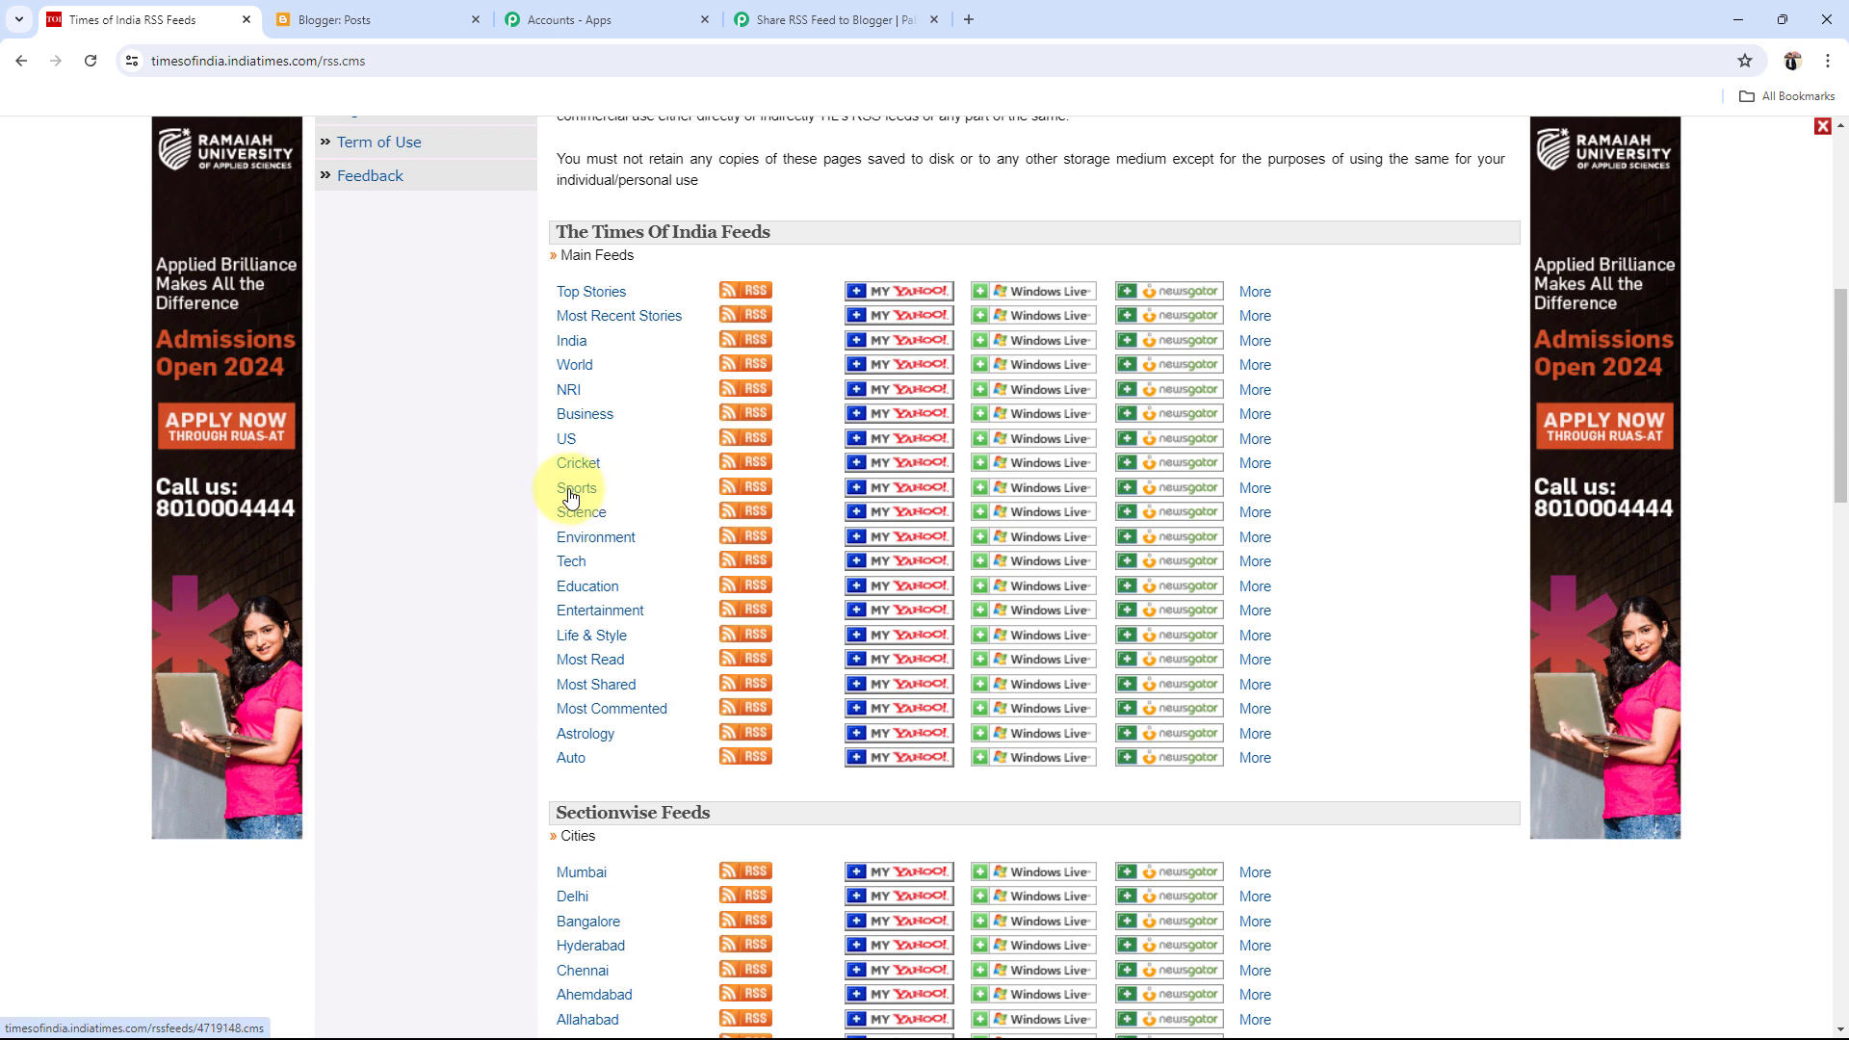
{"action": "left_click", "coordinate": [807, 18]}
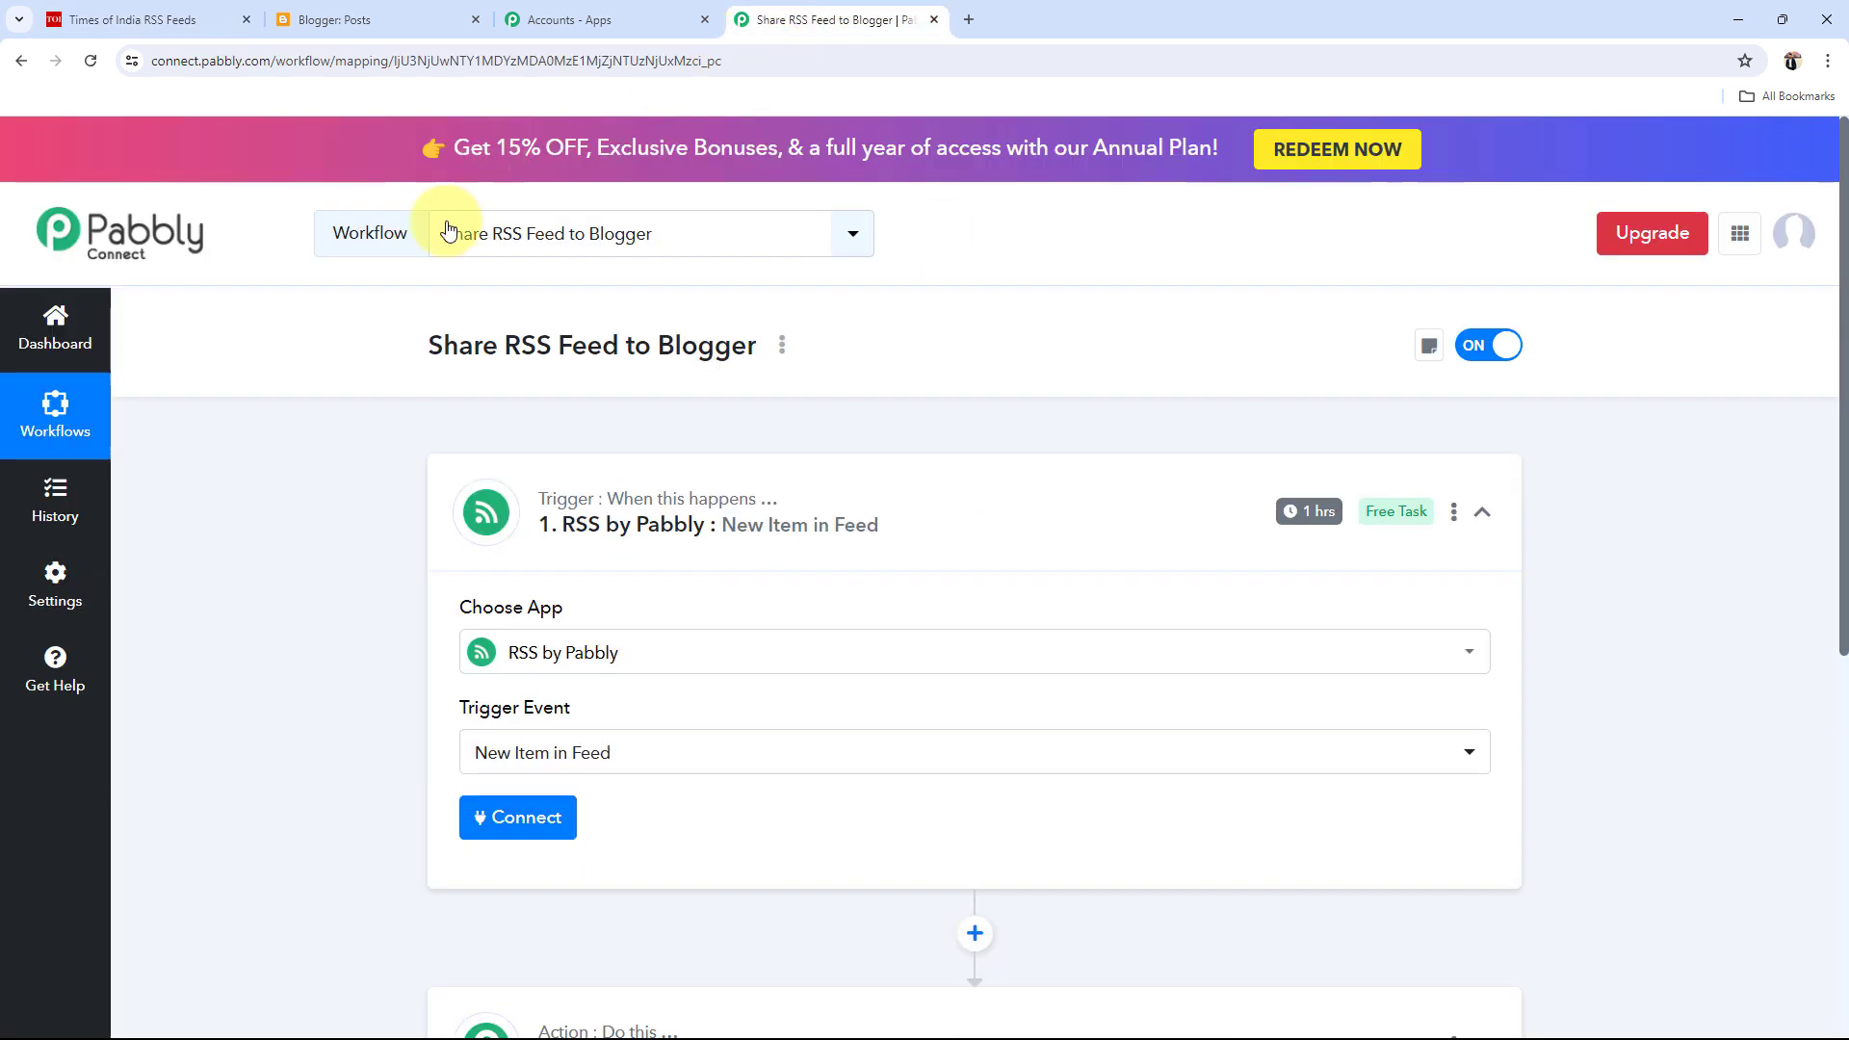
Set the workflow's action app to Google Blogger with Create a Post as the action event.
{"action": "left_click", "coordinate": [817, 500]}
{"action": "left_click", "coordinate": [620, 726]}
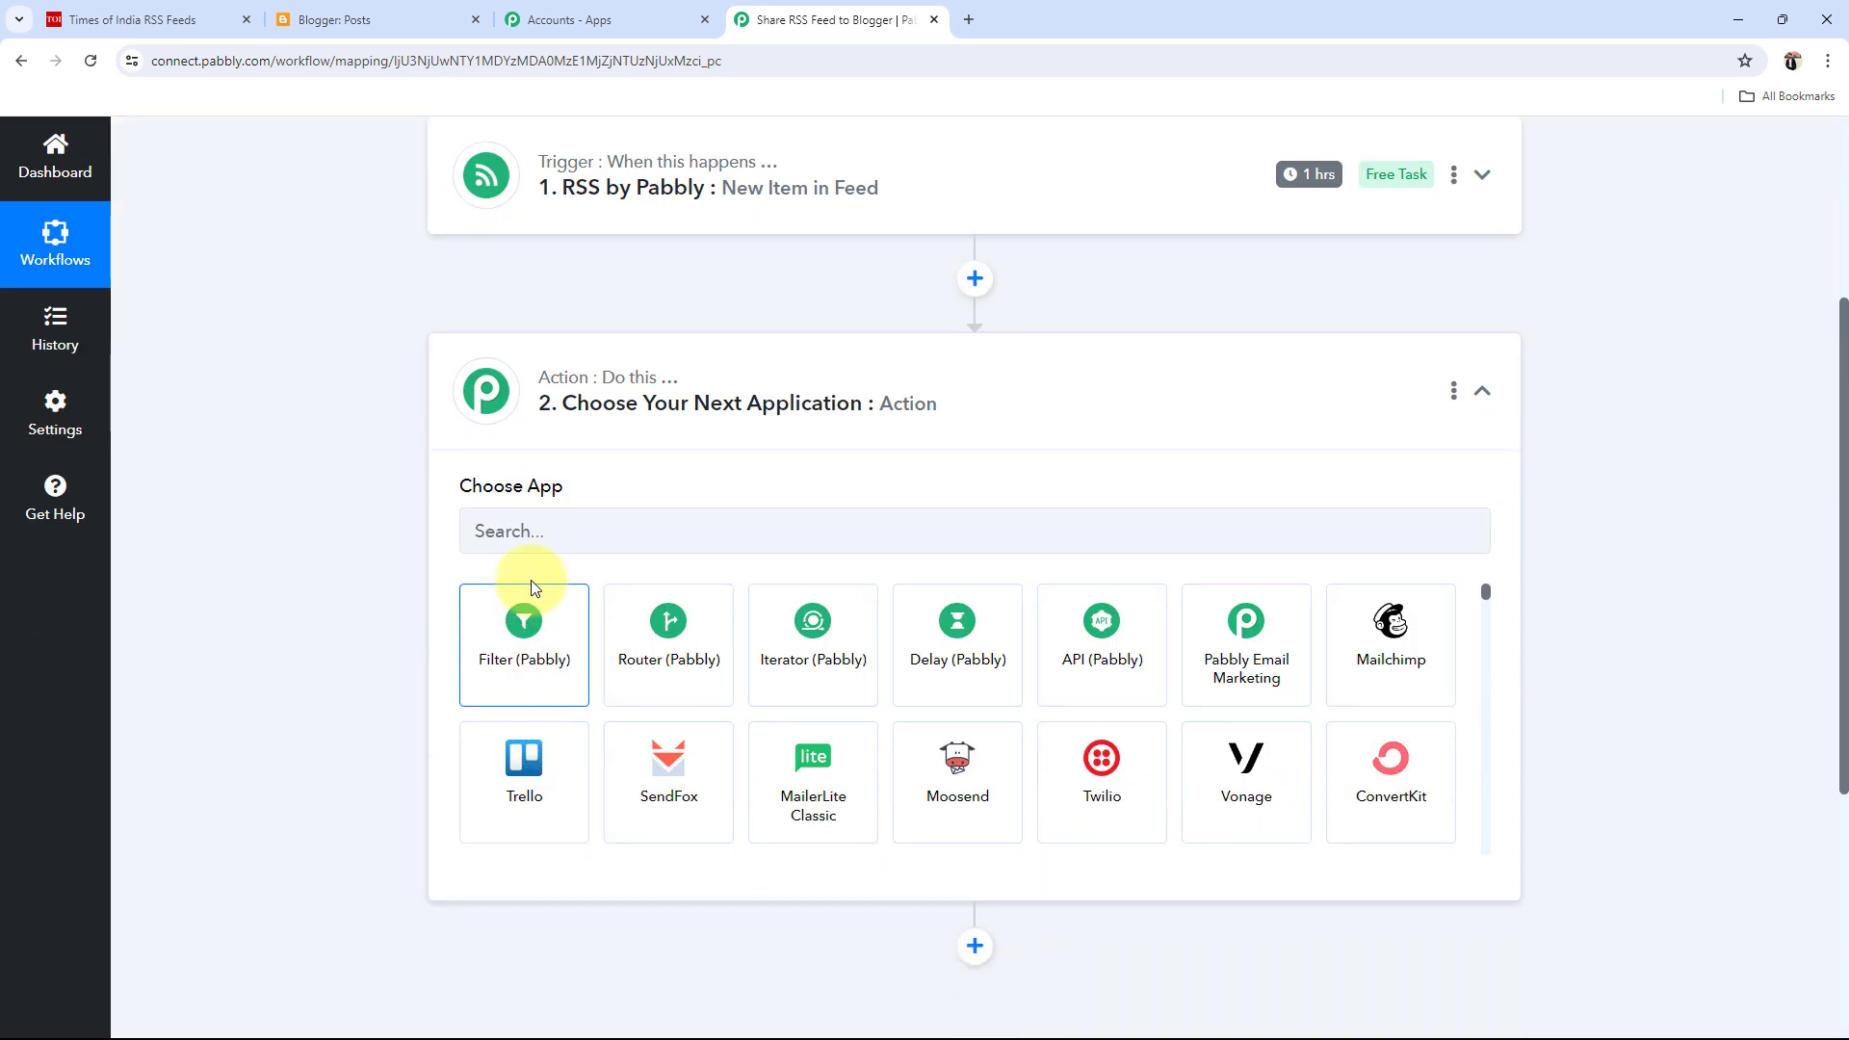
{"action": "left_click", "coordinate": [534, 545]}
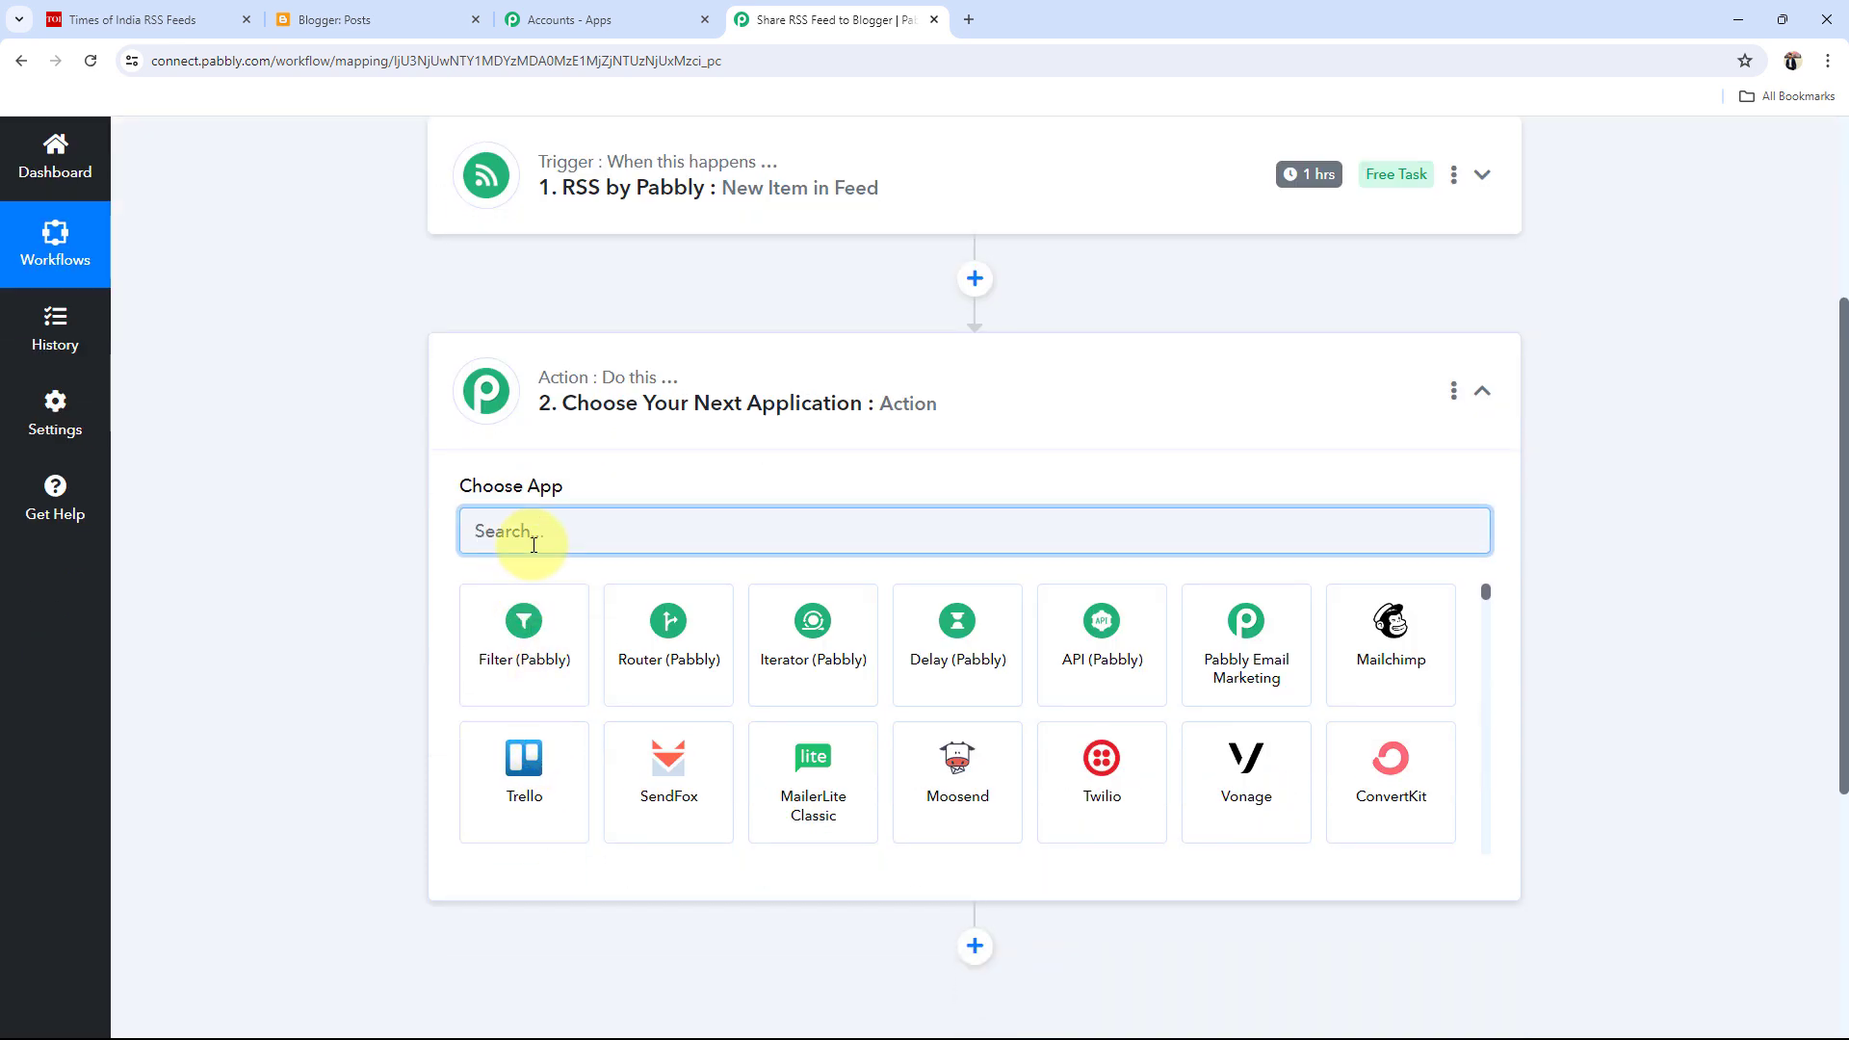
{"action": "type", "text": "Google"}
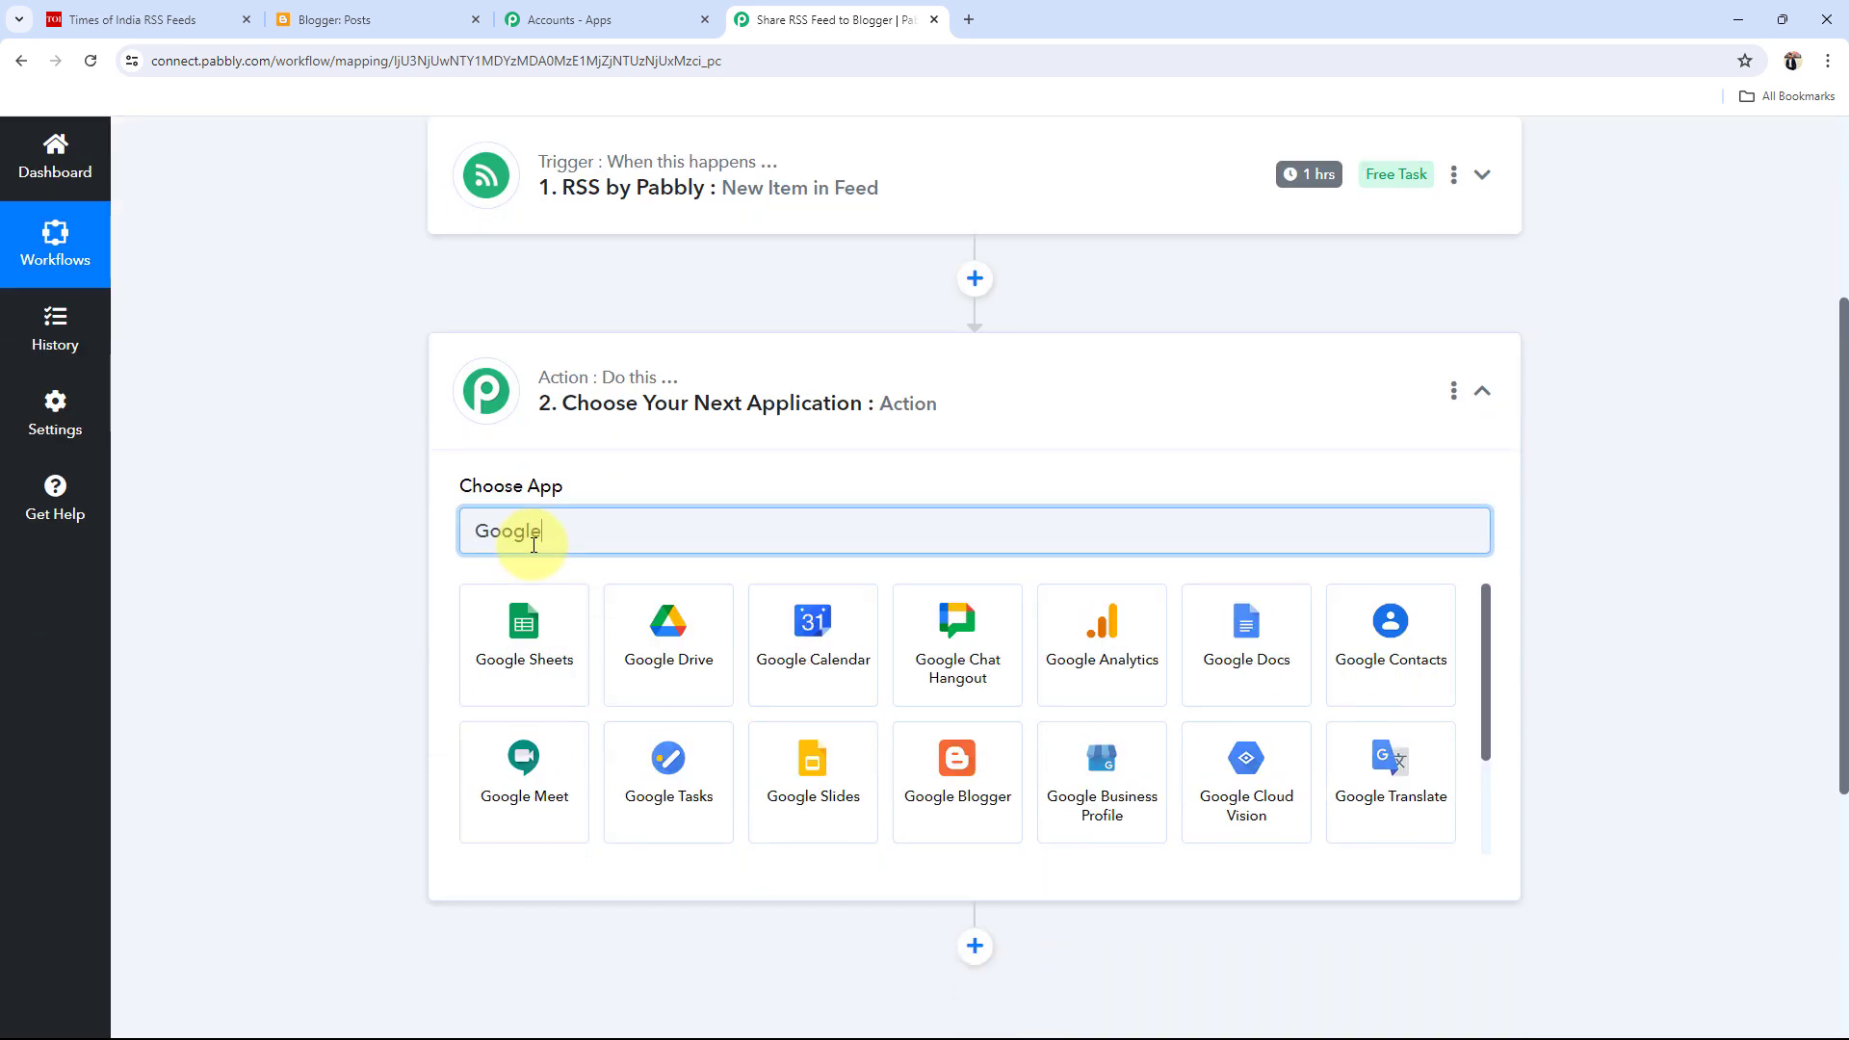
{"action": "left_click", "coordinate": [983, 812]}
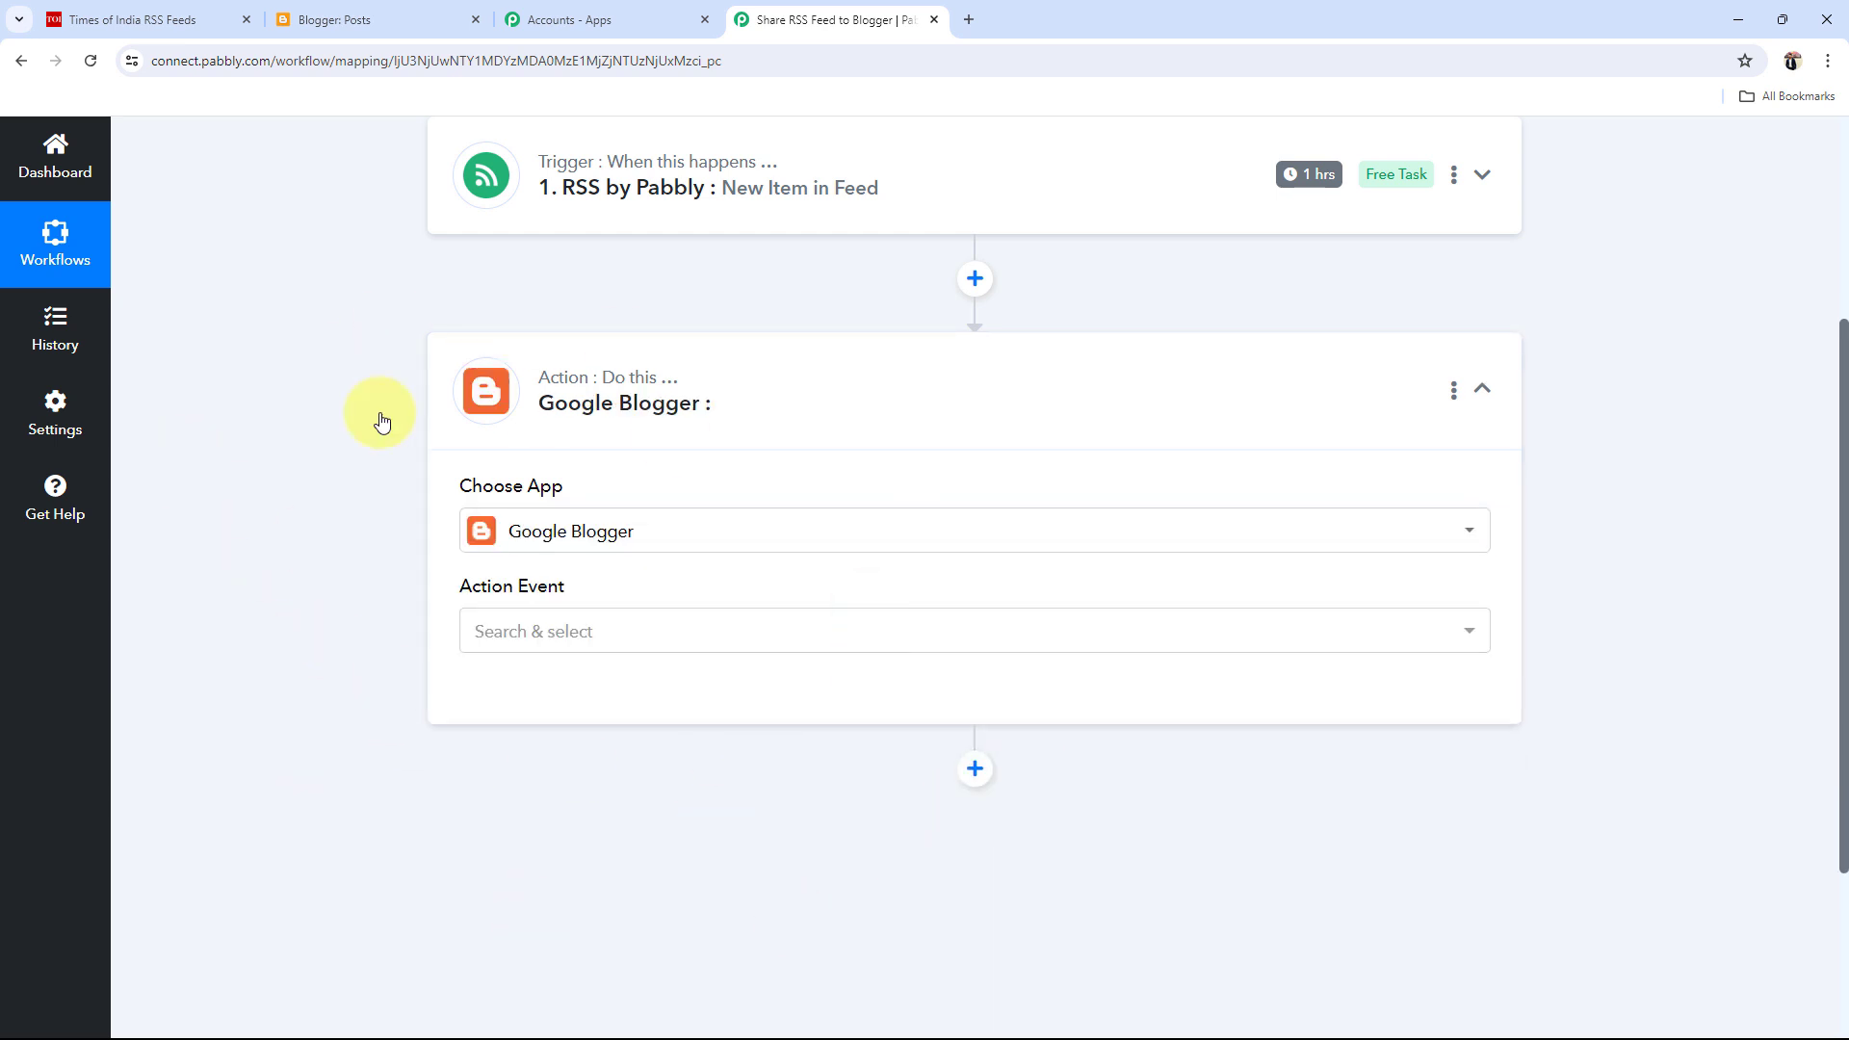
{"action": "left_click", "coordinate": [489, 631]}
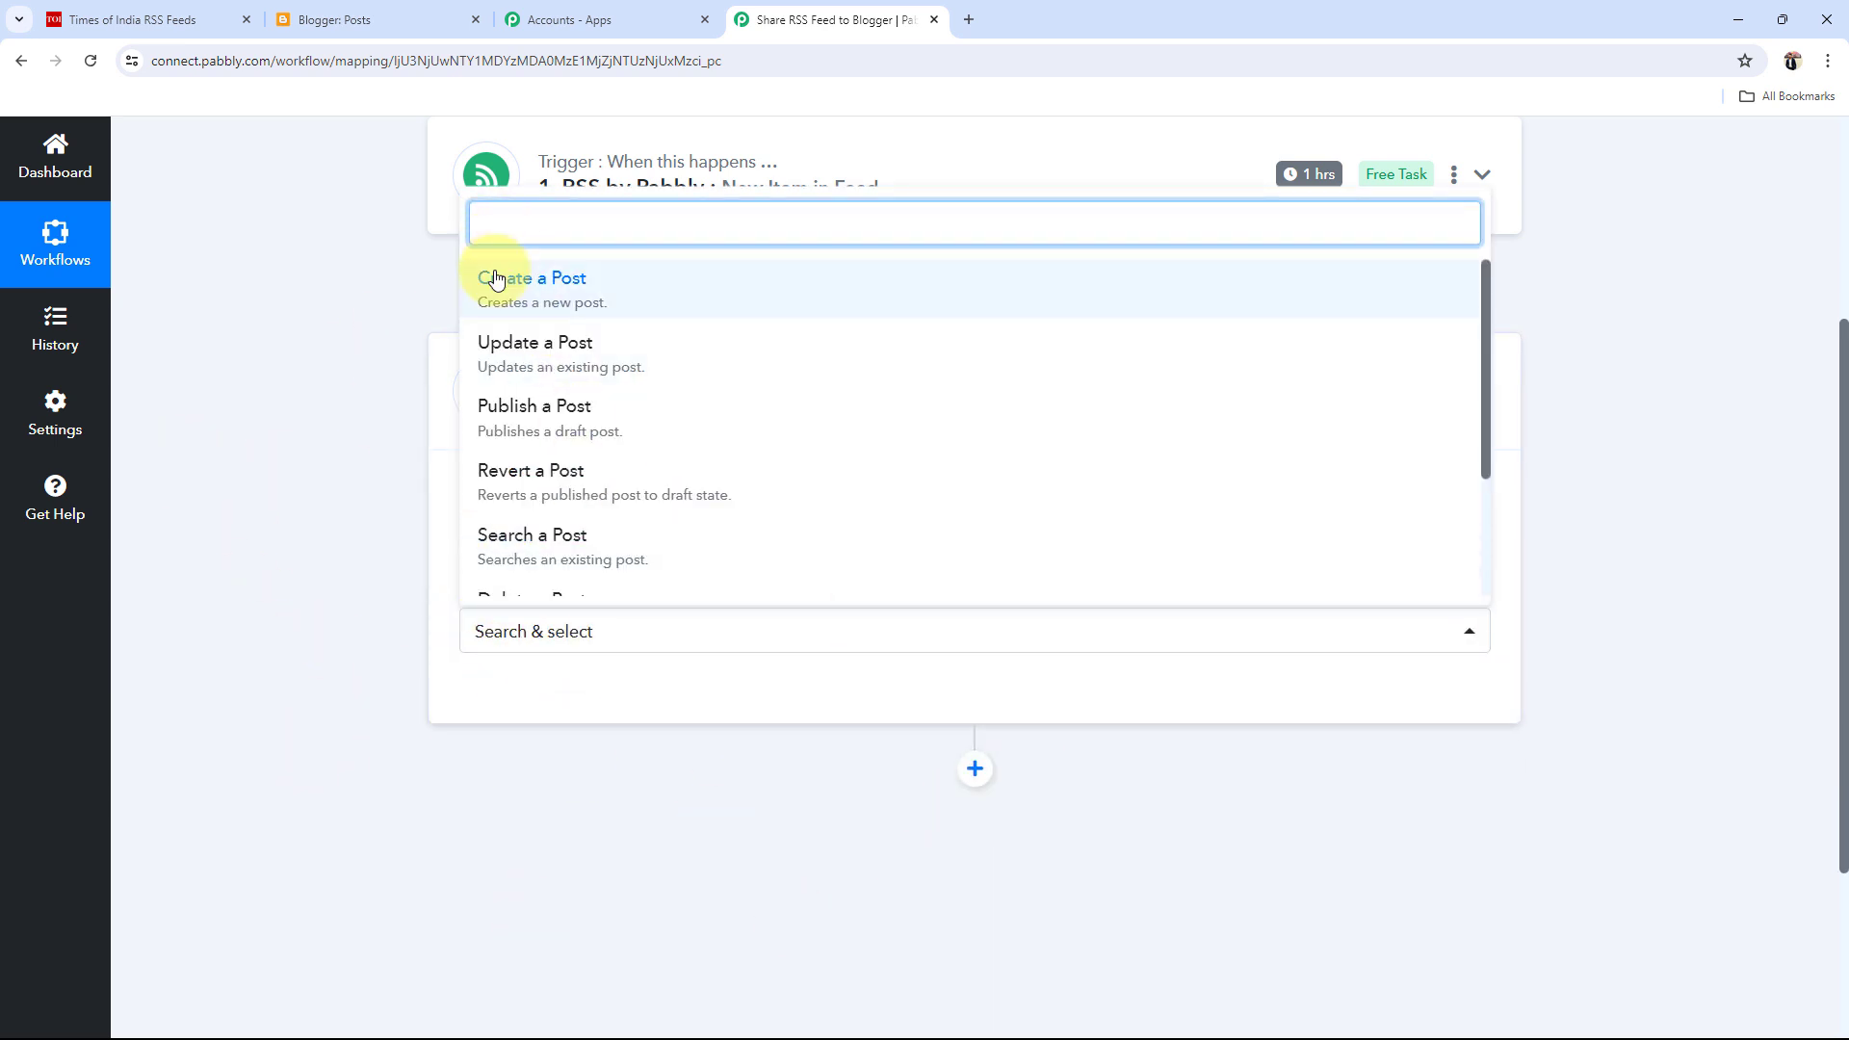
{"action": "left_click", "coordinate": [496, 277]}
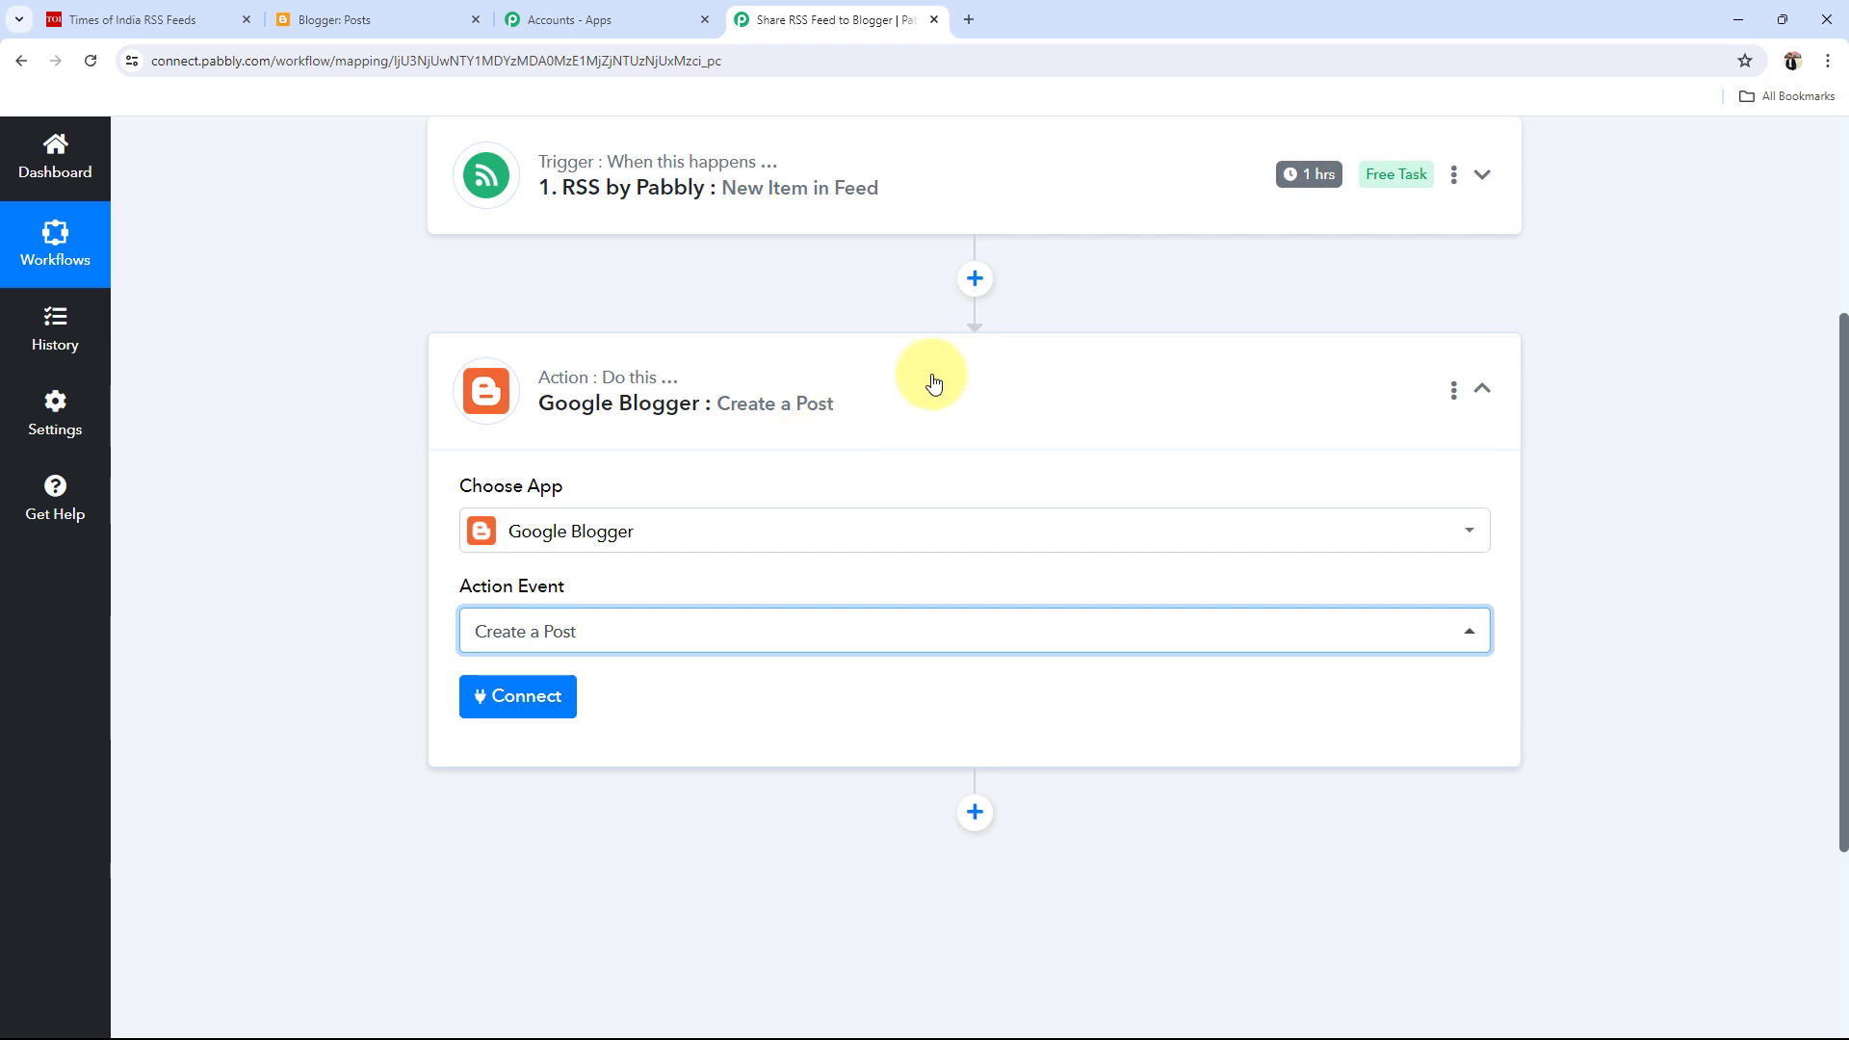
{"action": "left_click", "coordinate": [487, 402]}
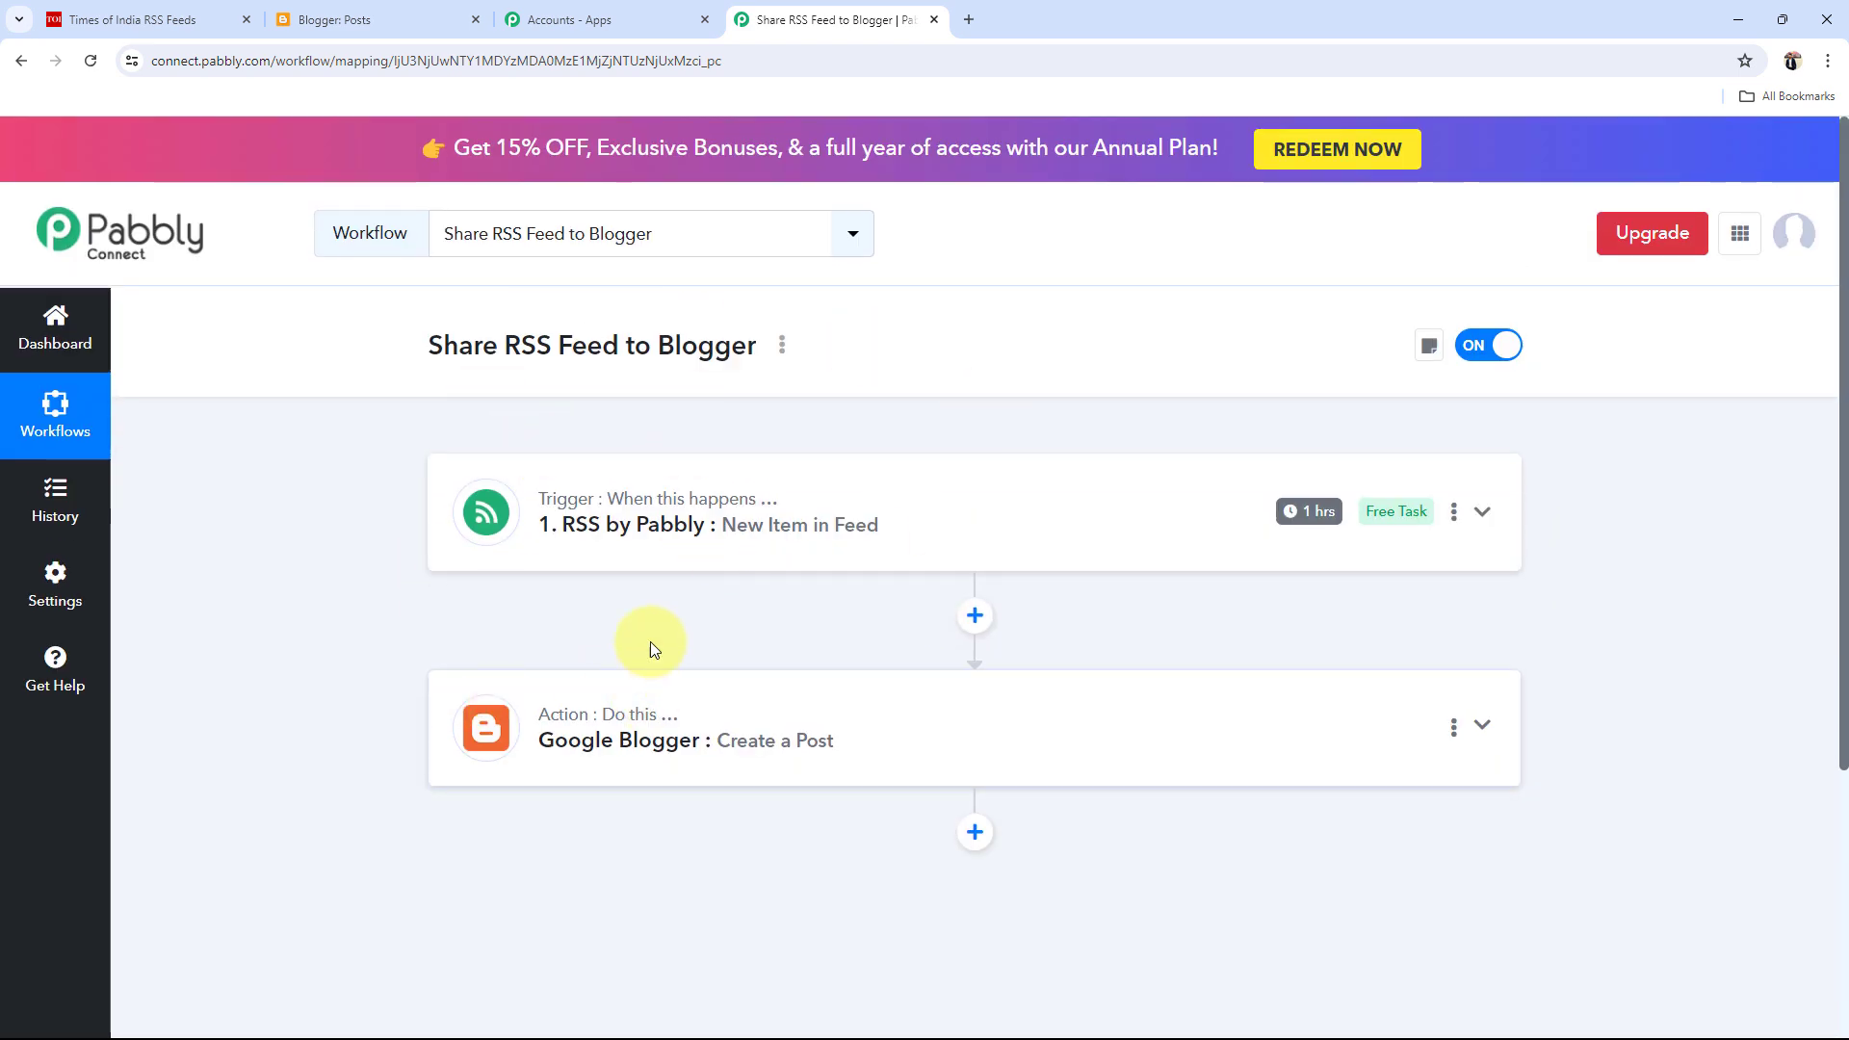
Check the Times of India feeds page and connect the workflow's RSS by Pabbly trigger.
{"action": "left_click", "coordinate": [130, 18]}
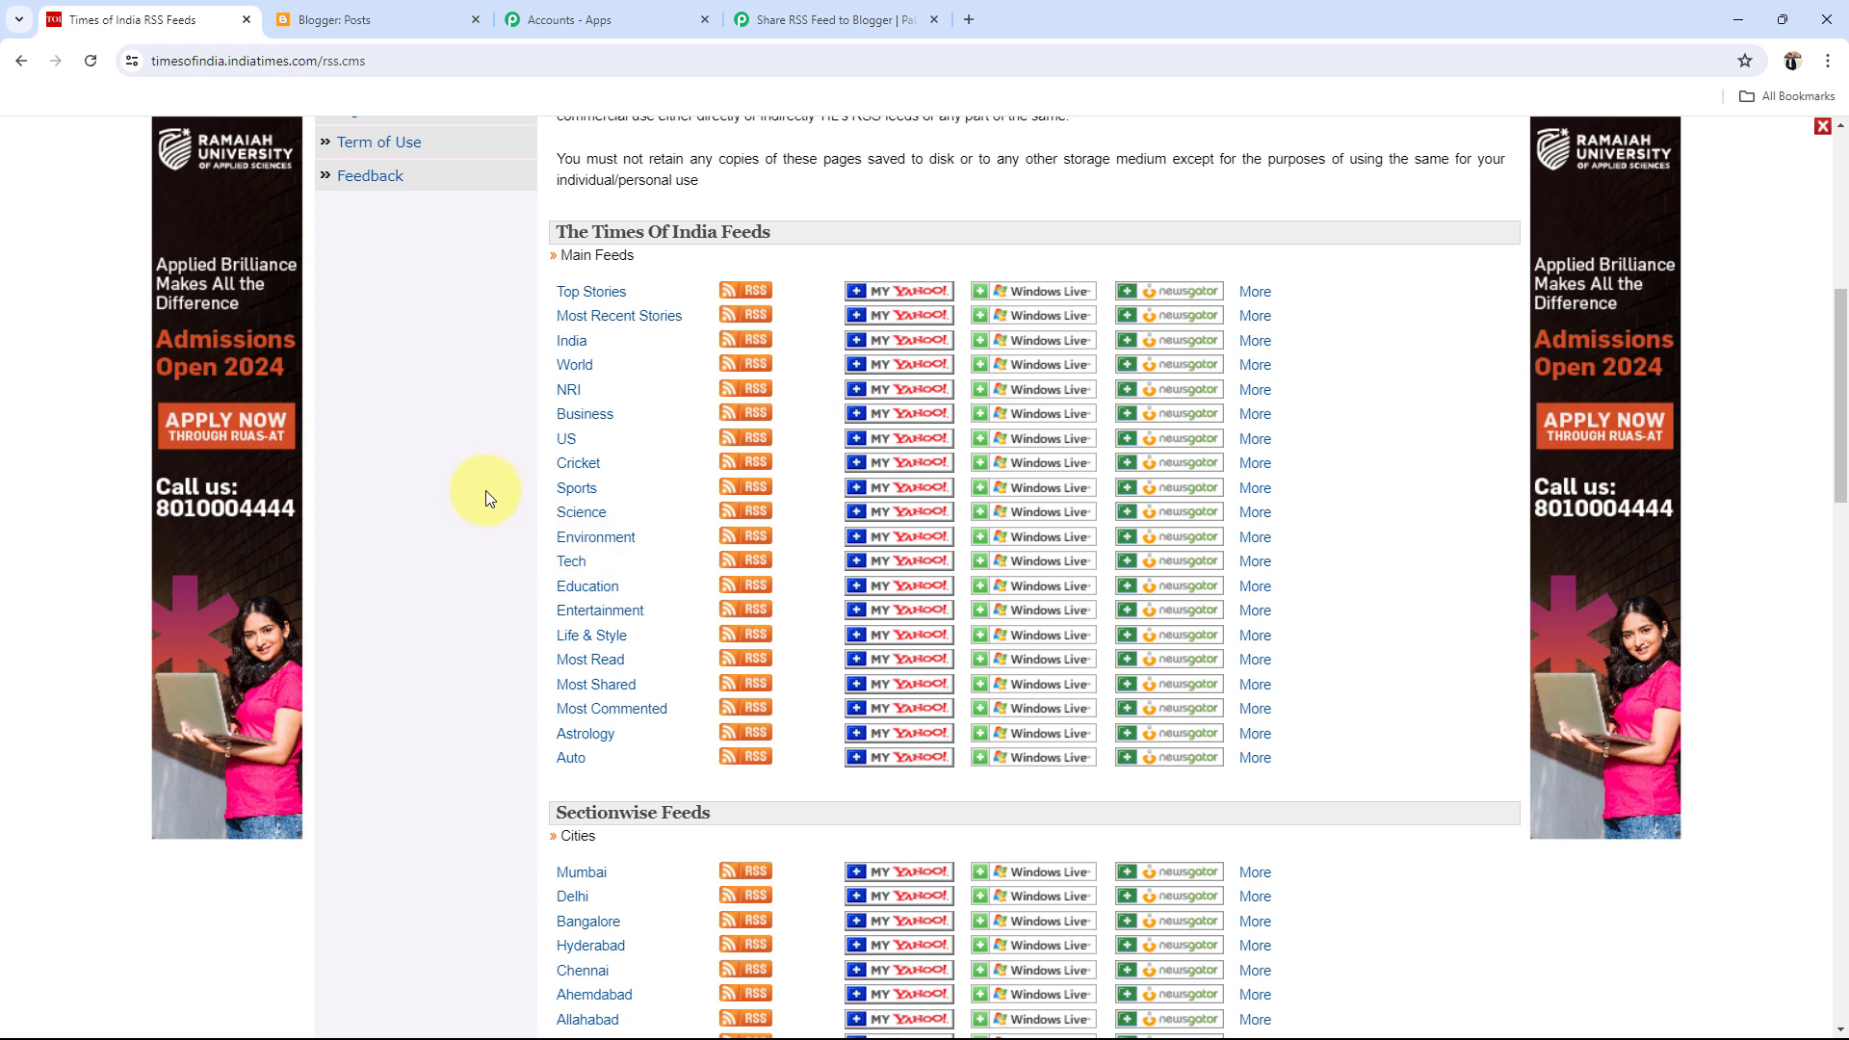
{"action": "left_click", "coordinate": [775, 19]}
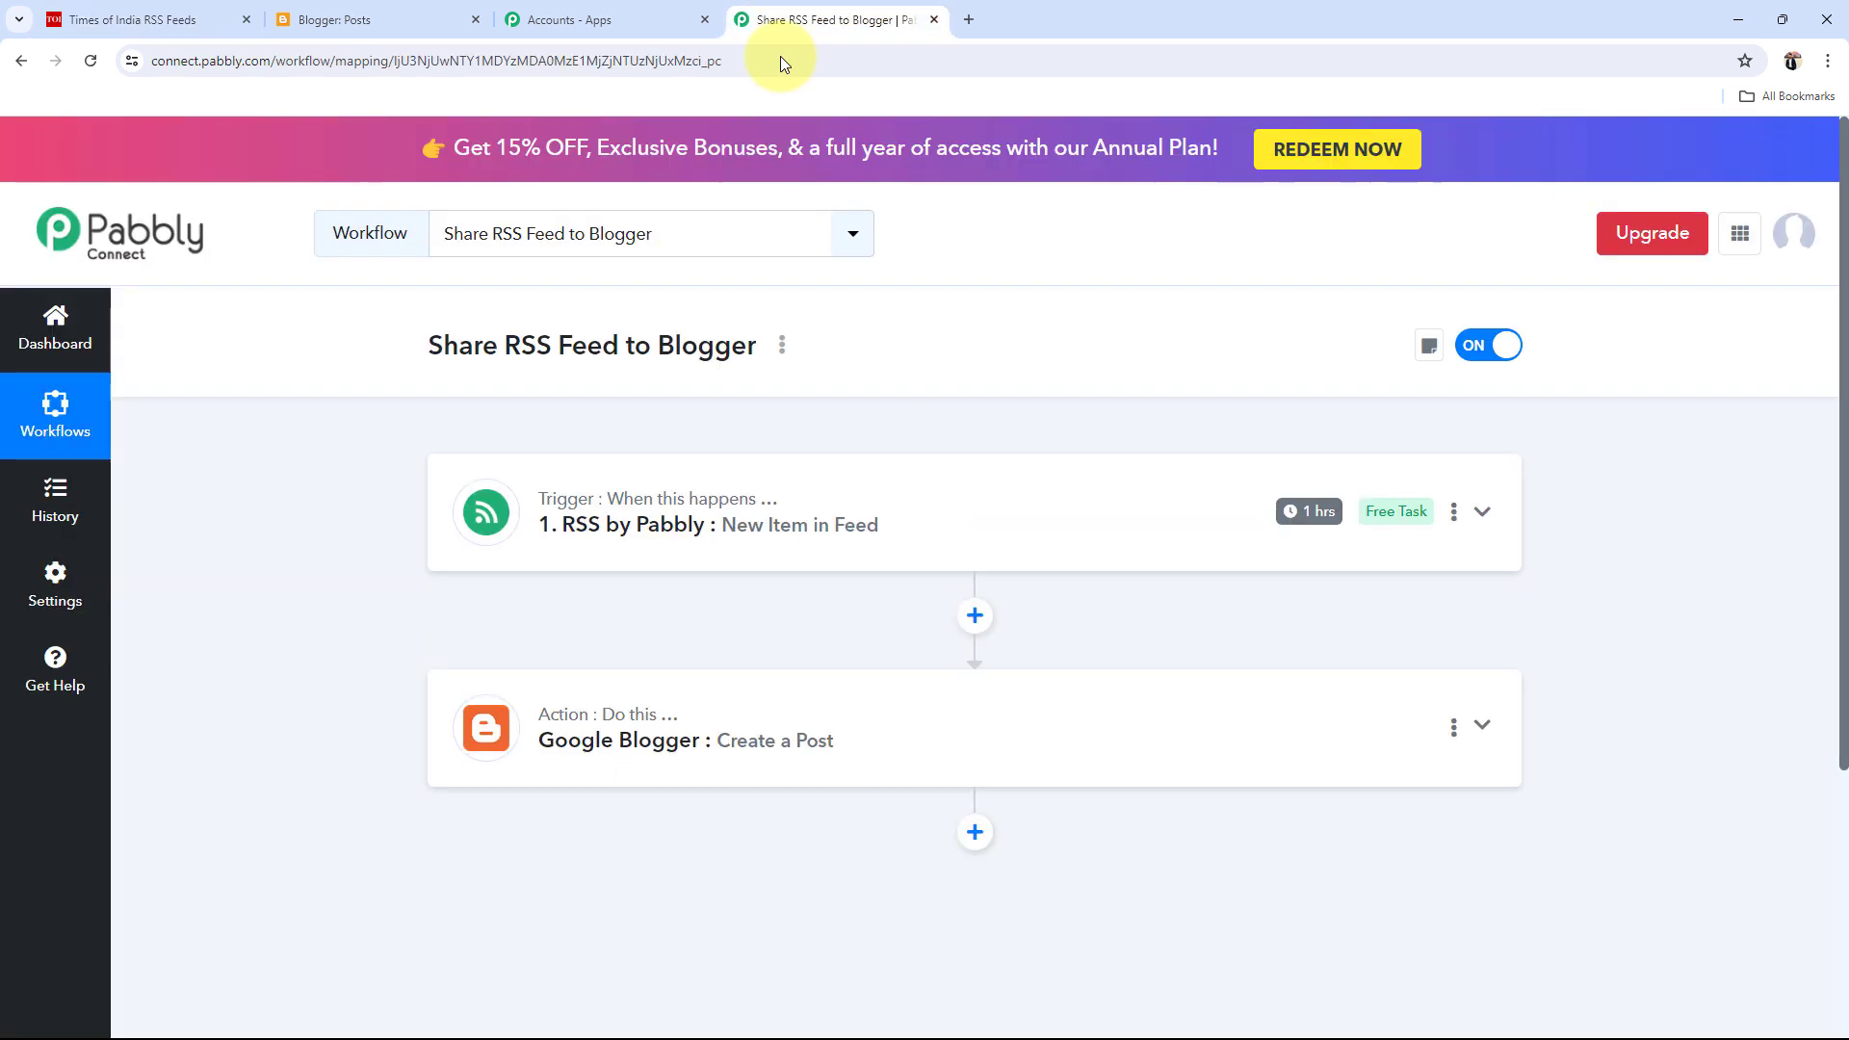
{"action": "left_click", "coordinate": [712, 521]}
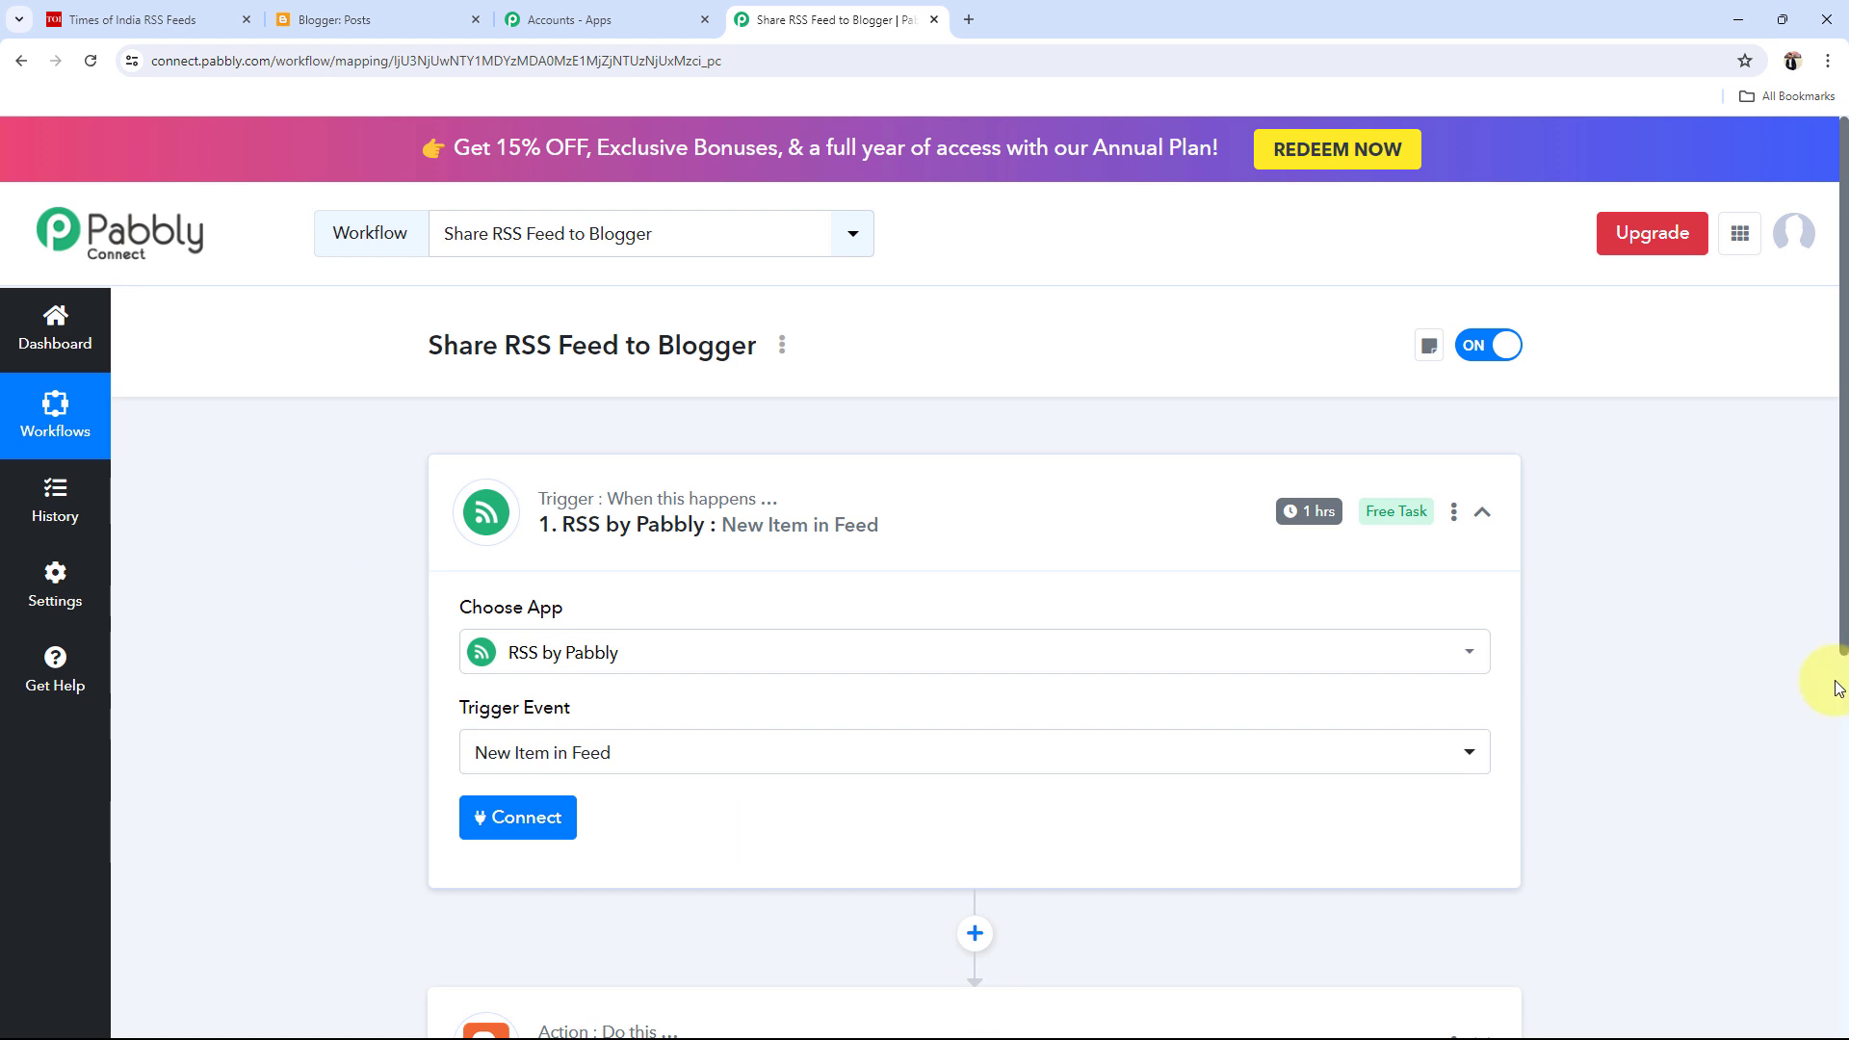
{"action": "left_click", "coordinate": [535, 820]}
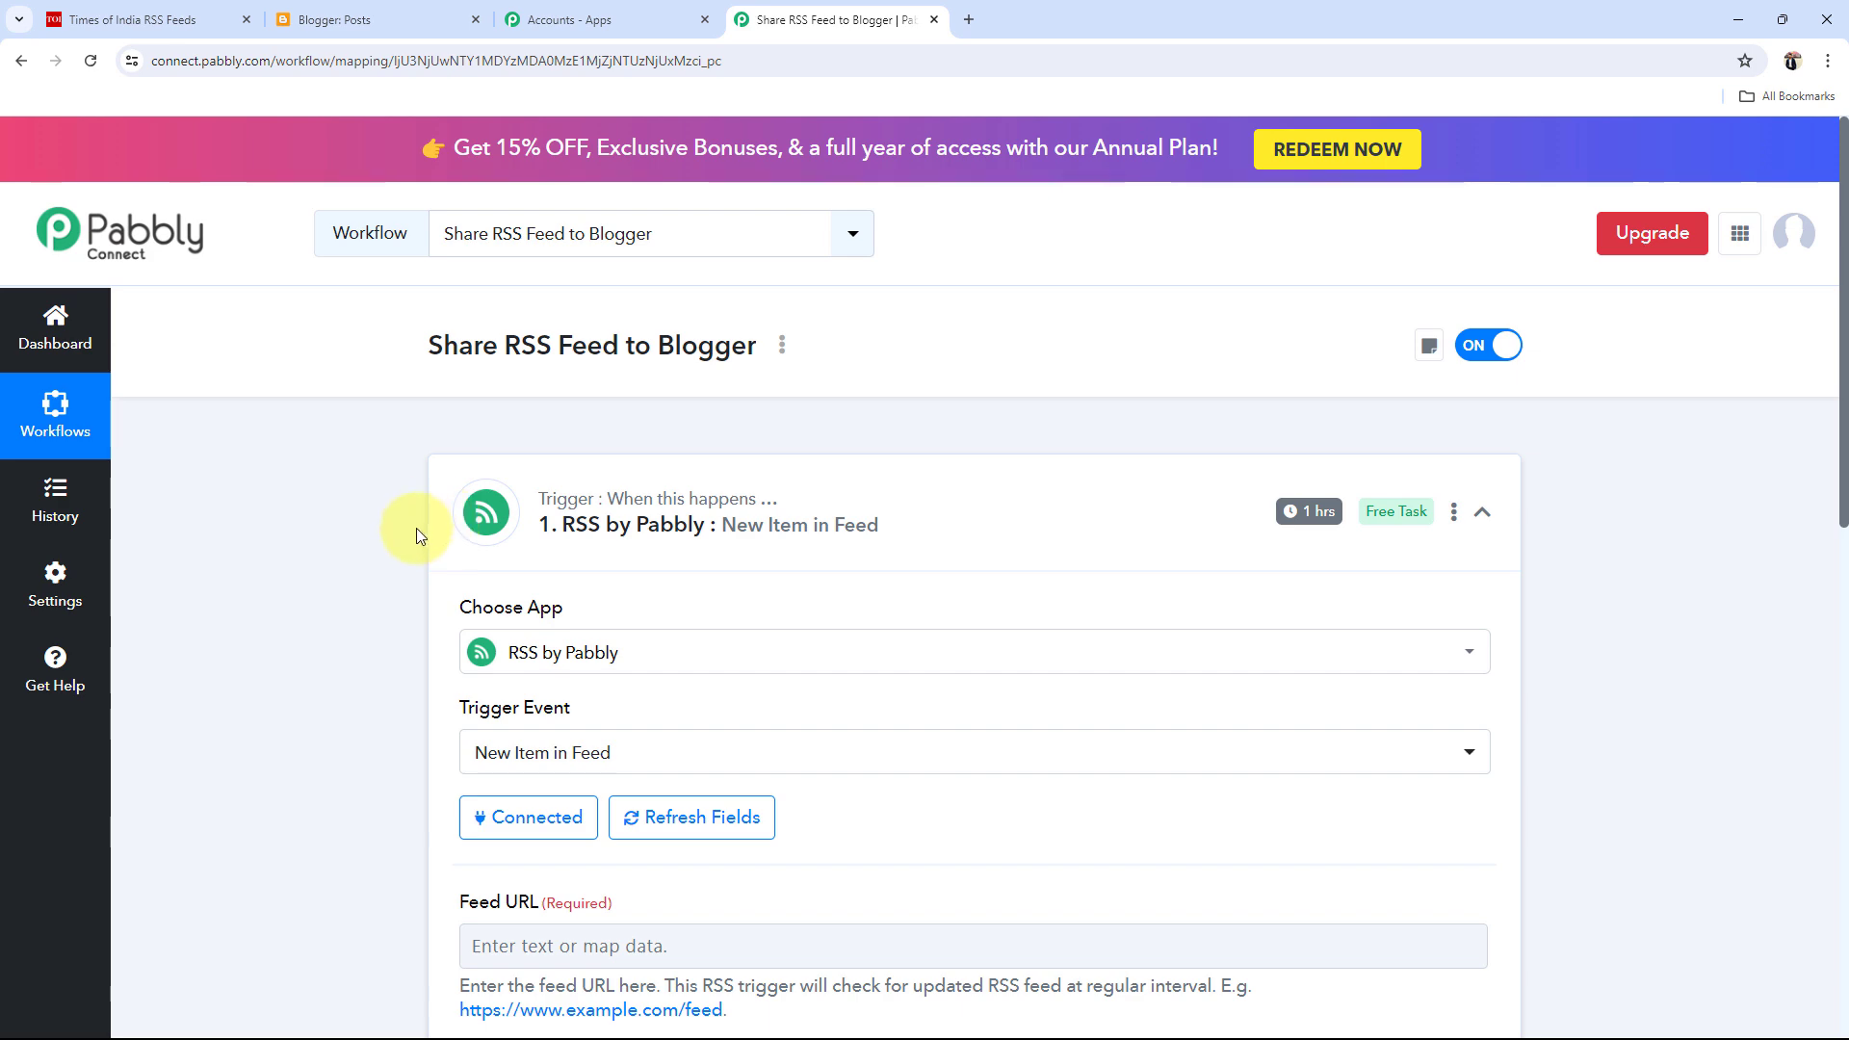
Review the RSS trigger's Feed URL and Filter Type settings and the feeds listed on the Times of India page.
{"action": "scroll", "coordinate": [332, 534], "scroll_direction": "down", "scroll_amount": 1}
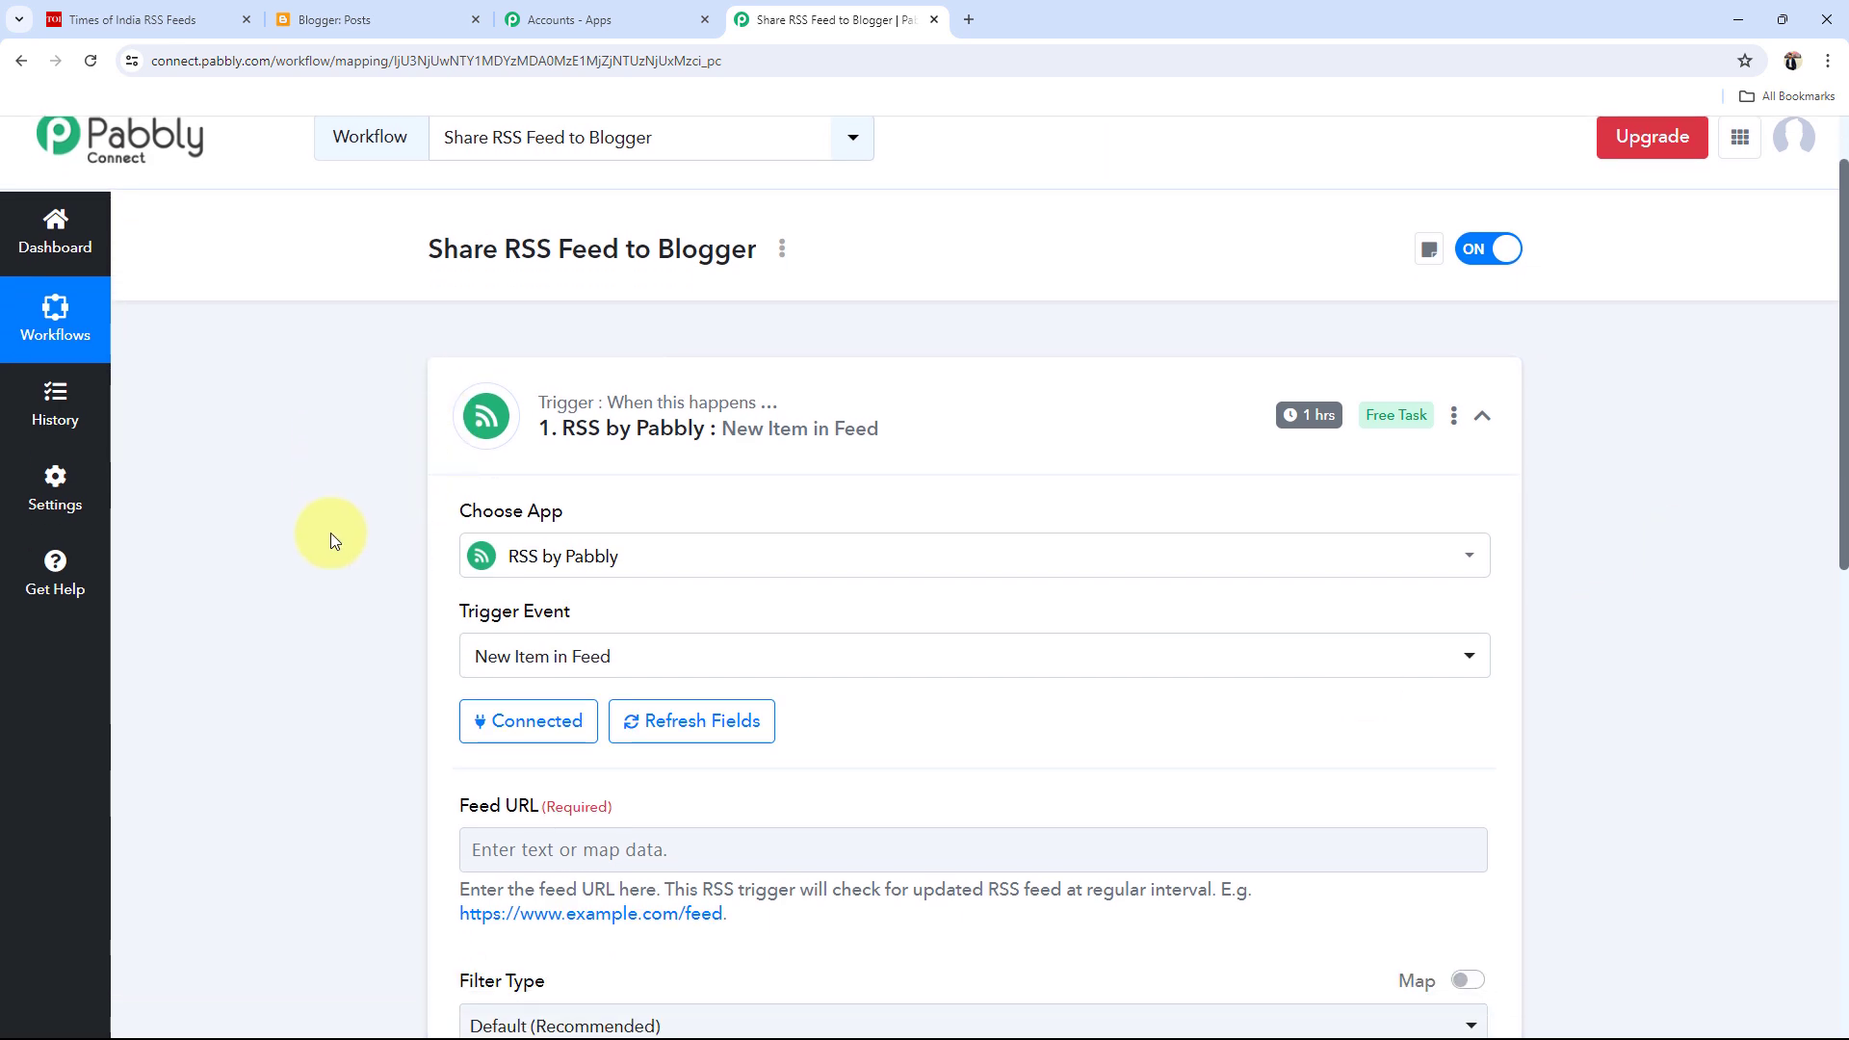
{"action": "left_click", "coordinate": [135, 19]}
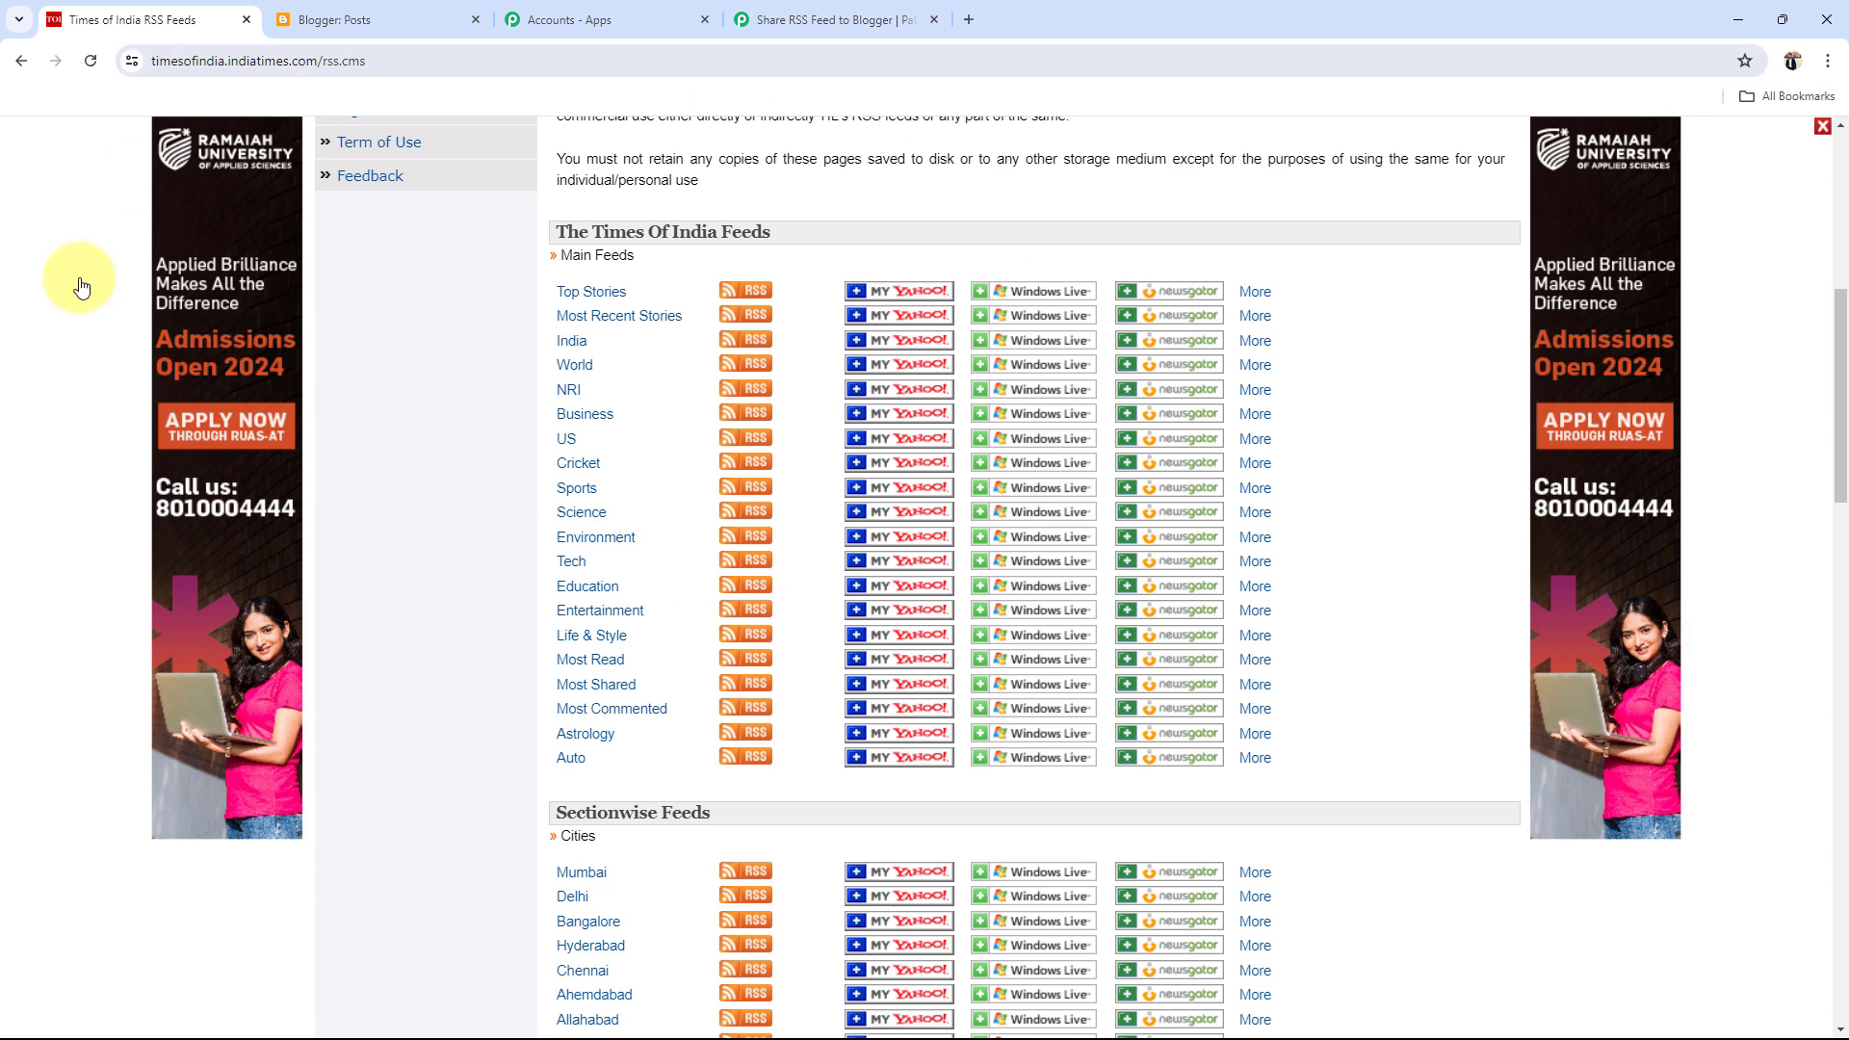
{"action": "left_click", "coordinate": [835, 19]}
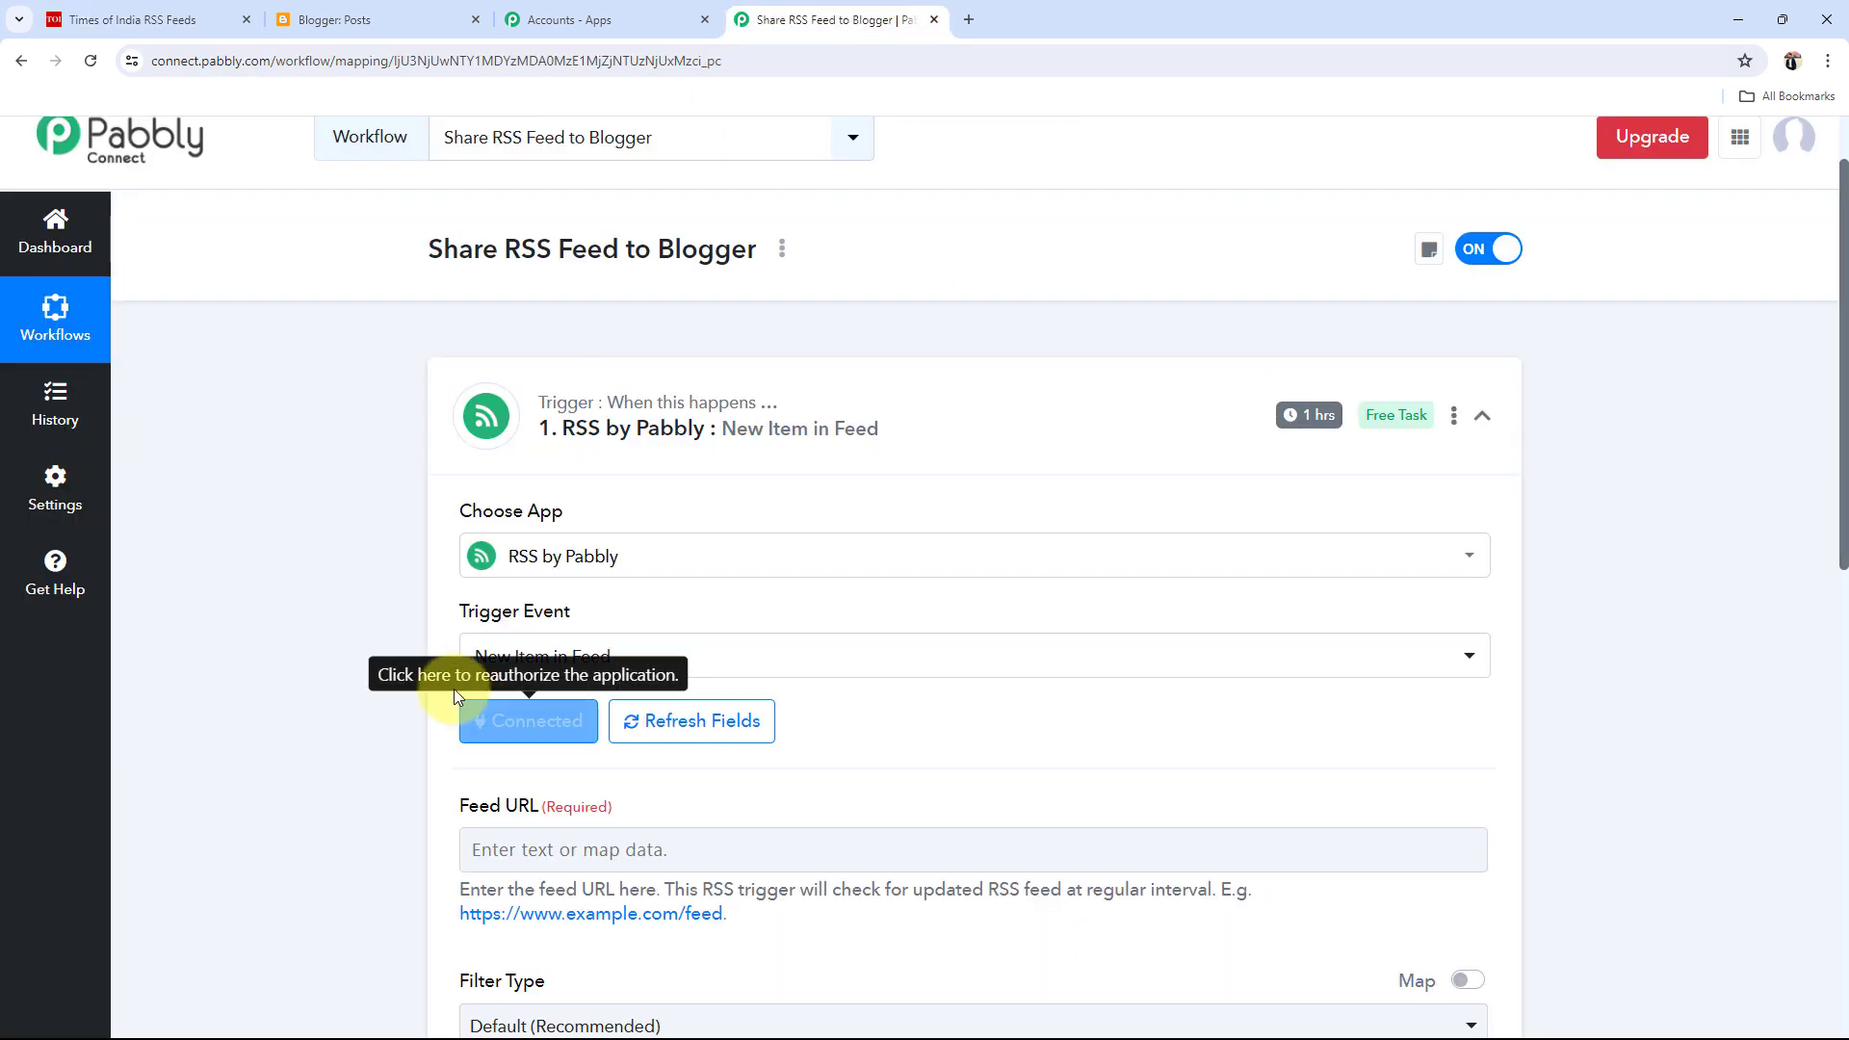
{"action": "scroll", "coordinate": [838, 639], "scroll_direction": "down", "scroll_amount": 2}
{"action": "scroll", "coordinate": [466, 713], "scroll_direction": "down", "scroll_amount": 1}
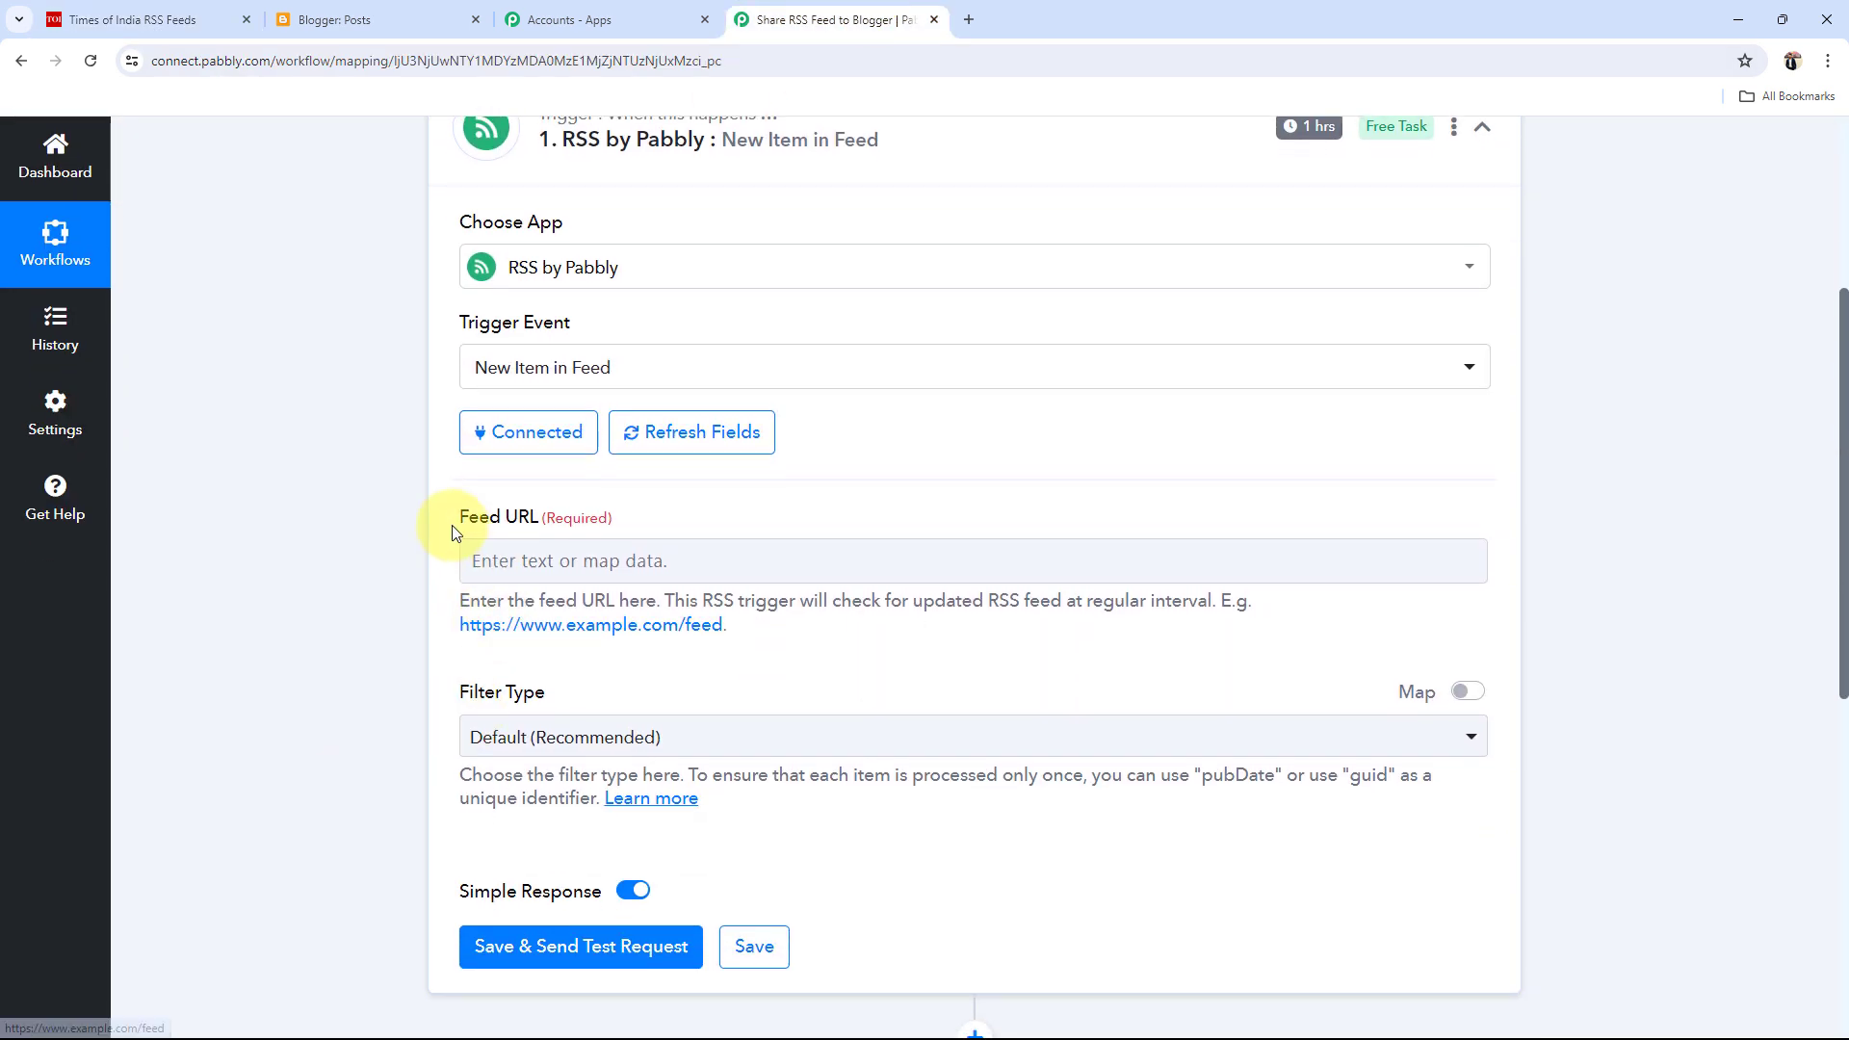
{"action": "left_click_drag", "start_coordinate": [455, 533], "coordinate": [619, 520]}
{"action": "left_click", "coordinate": [349, 596]}
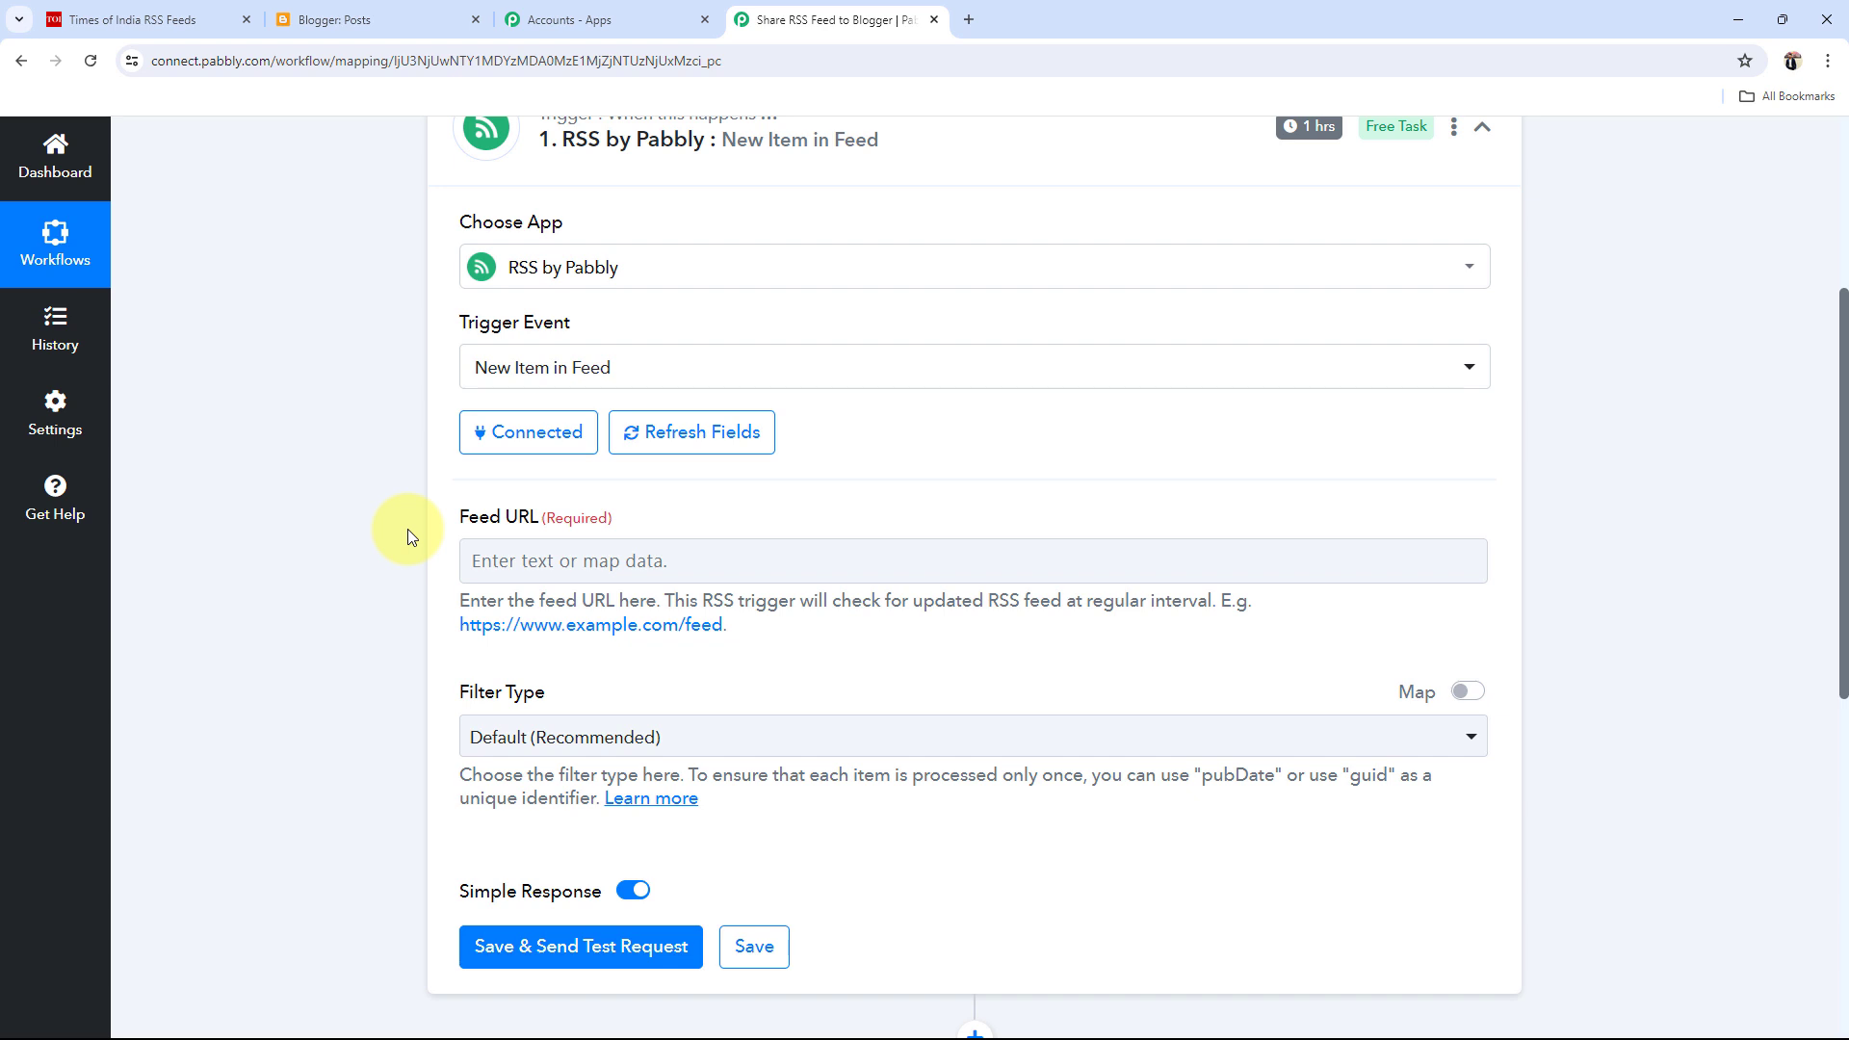
{"action": "scroll", "coordinate": [408, 529], "scroll_direction": "down", "scroll_amount": 2}
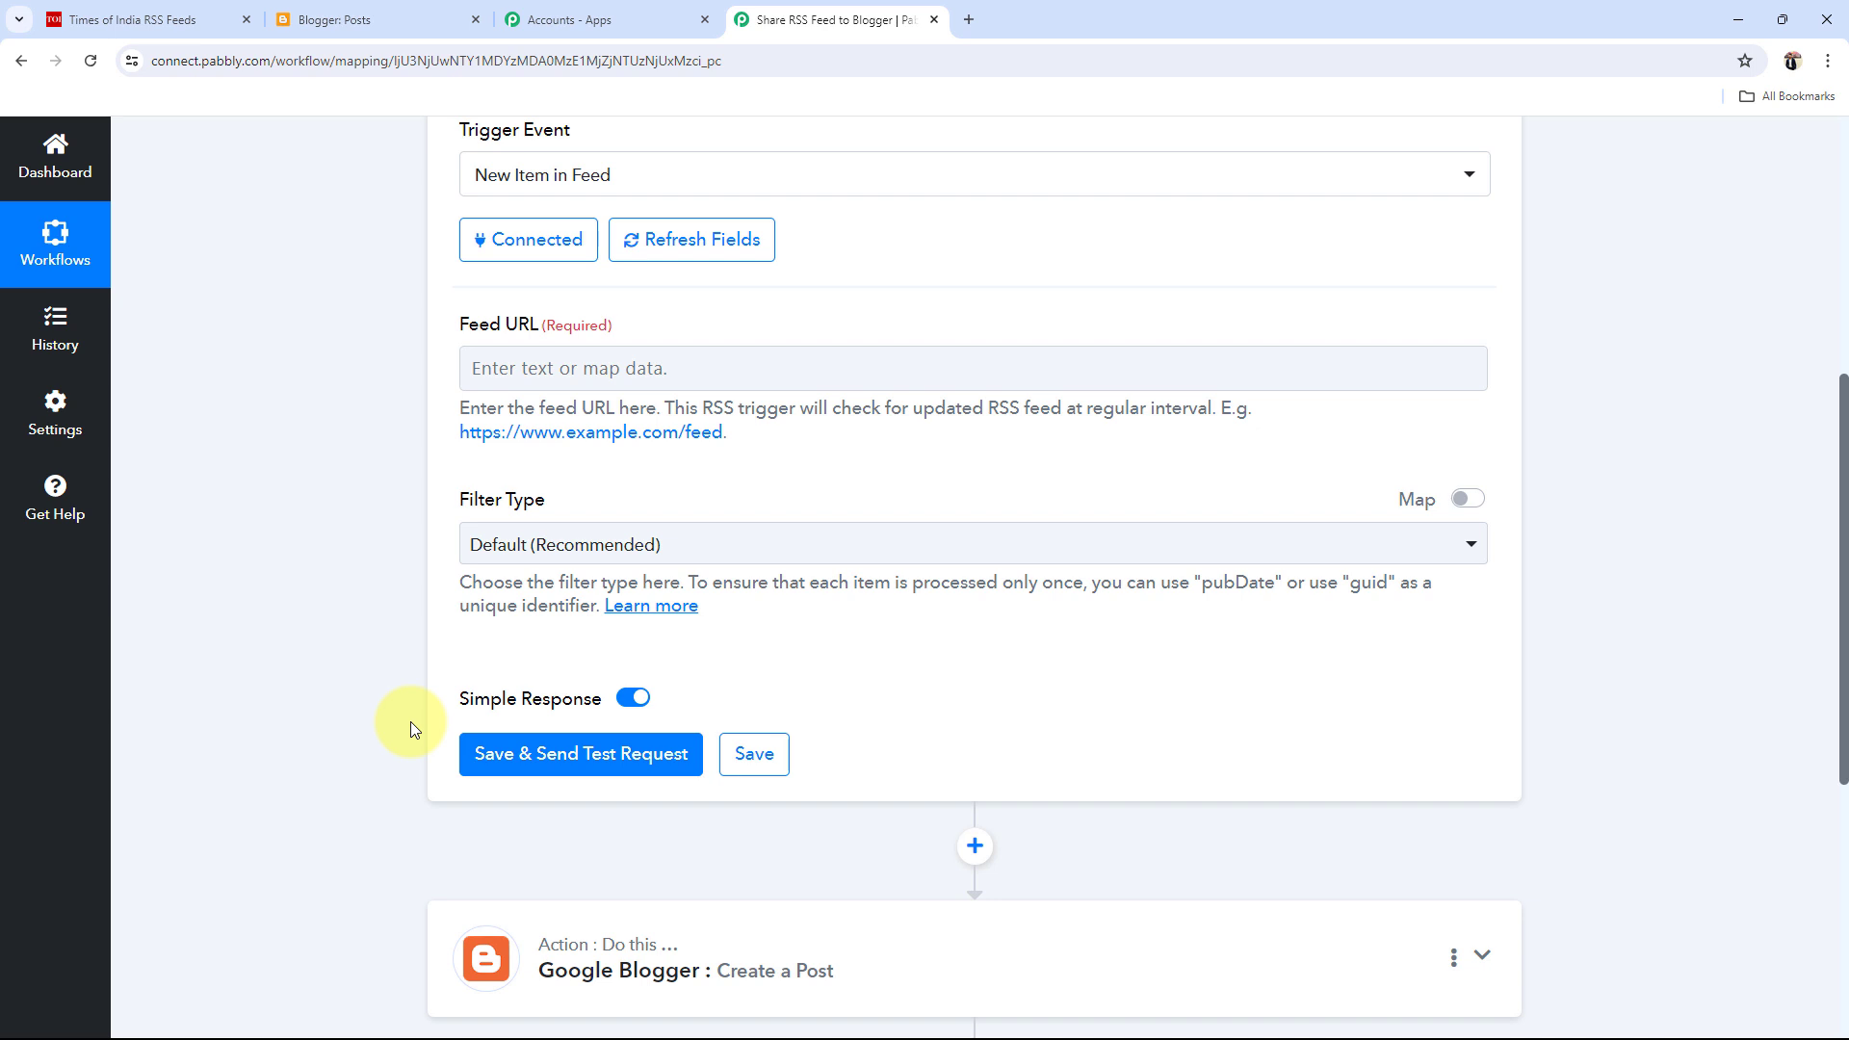
{"action": "left_click", "coordinate": [146, 18]}
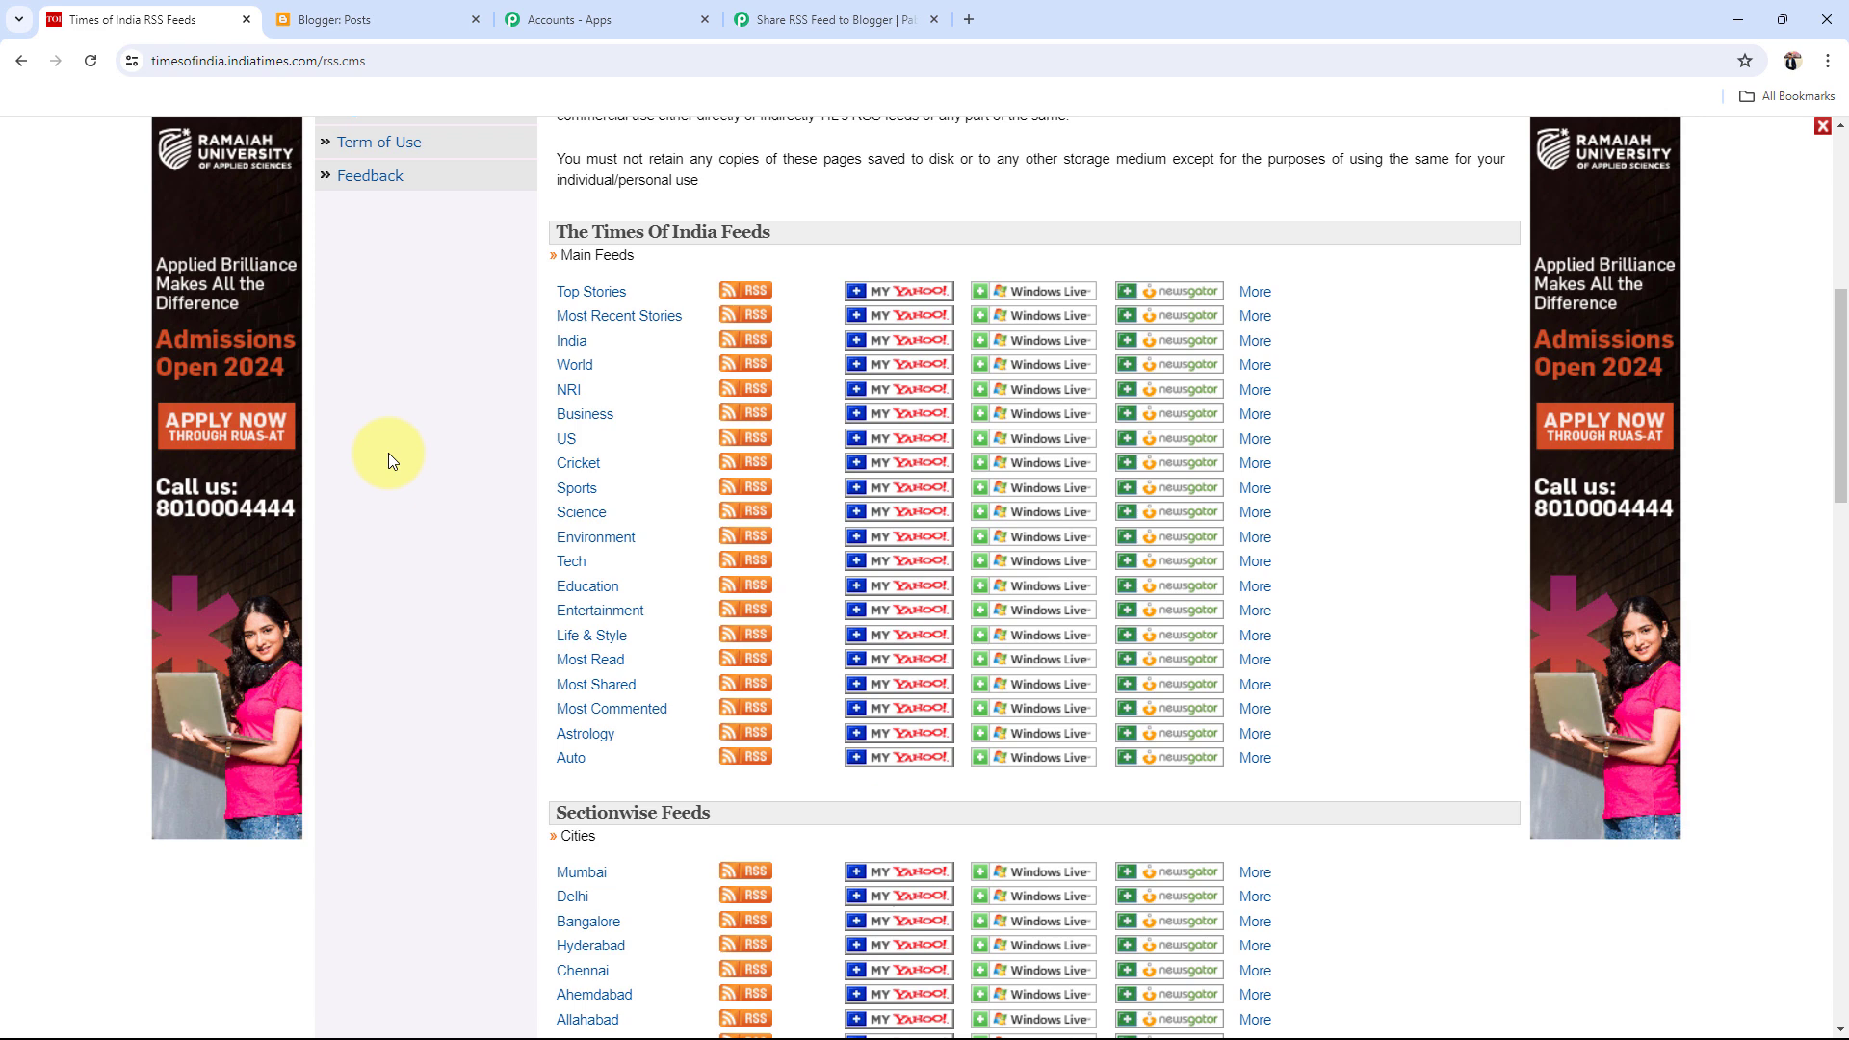
{"action": "left_click", "coordinate": [761, 19]}
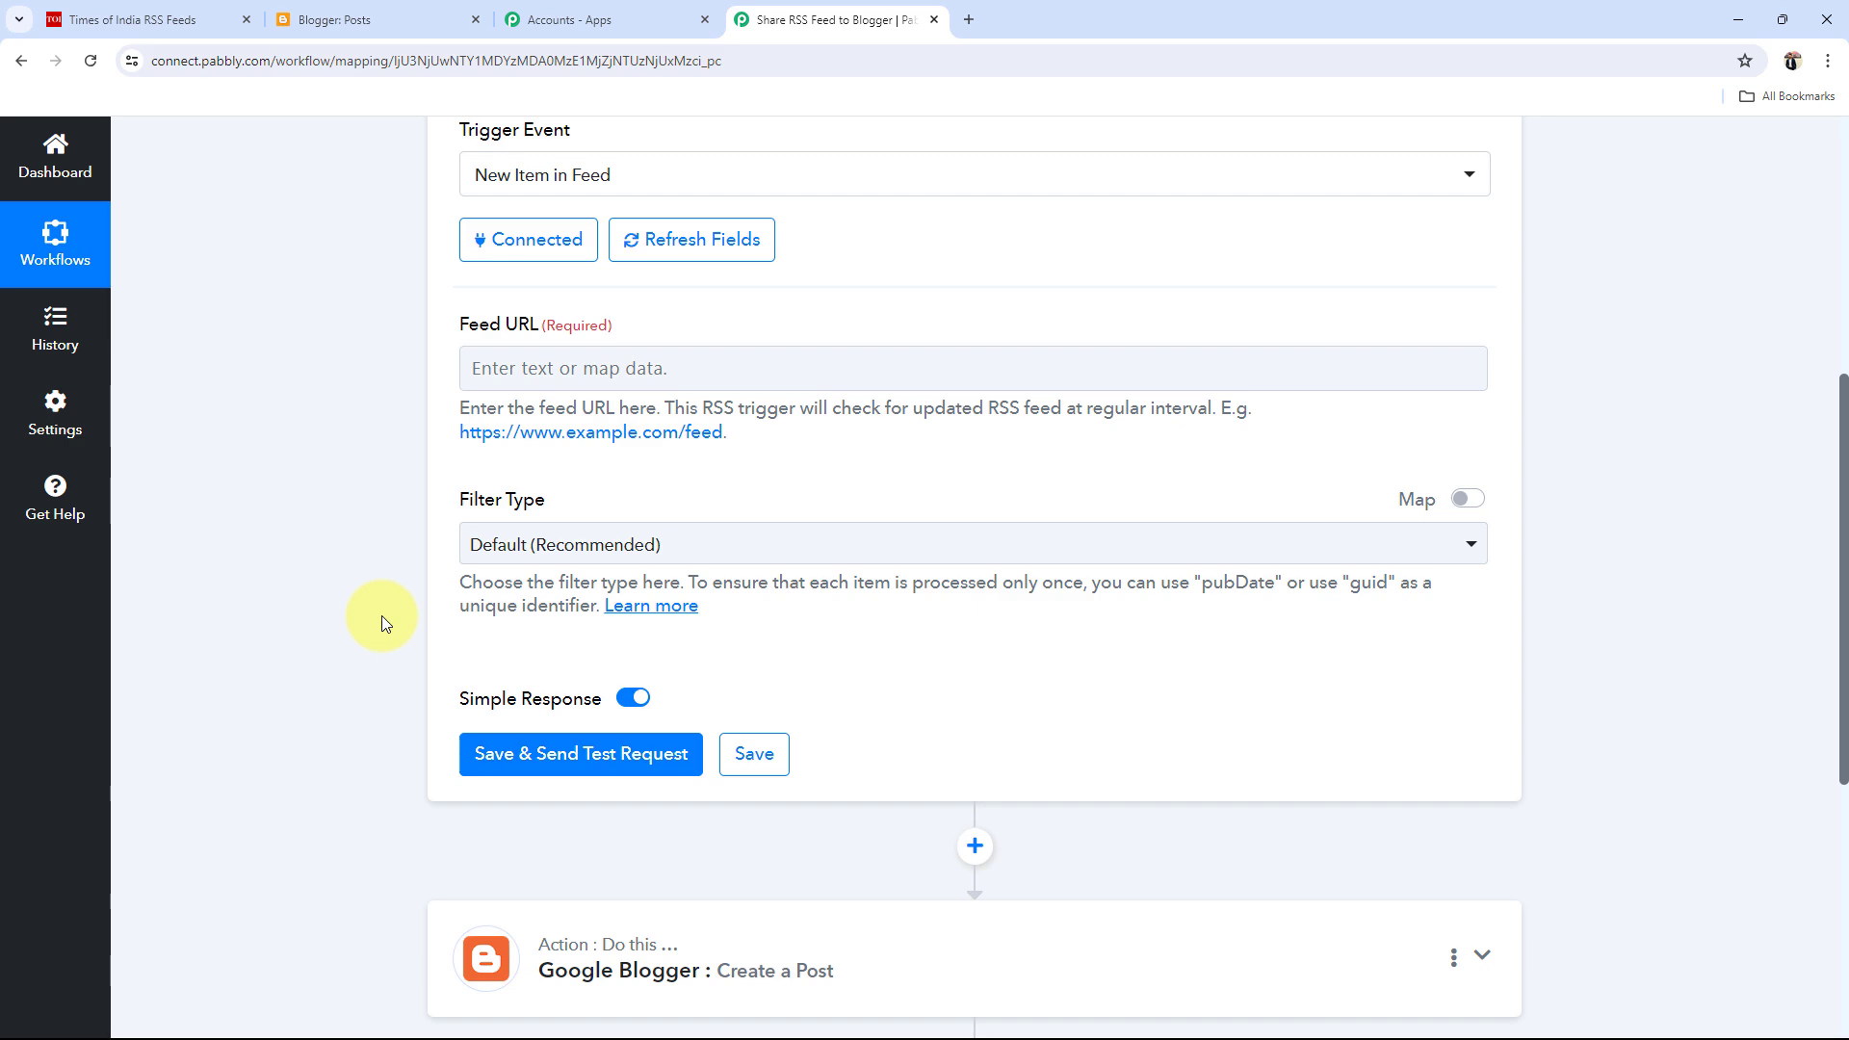
Copy the link address of the Sports RSS feed from the Times of India page into the trigger's Feed URL.
{"action": "left_click", "coordinate": [136, 15]}
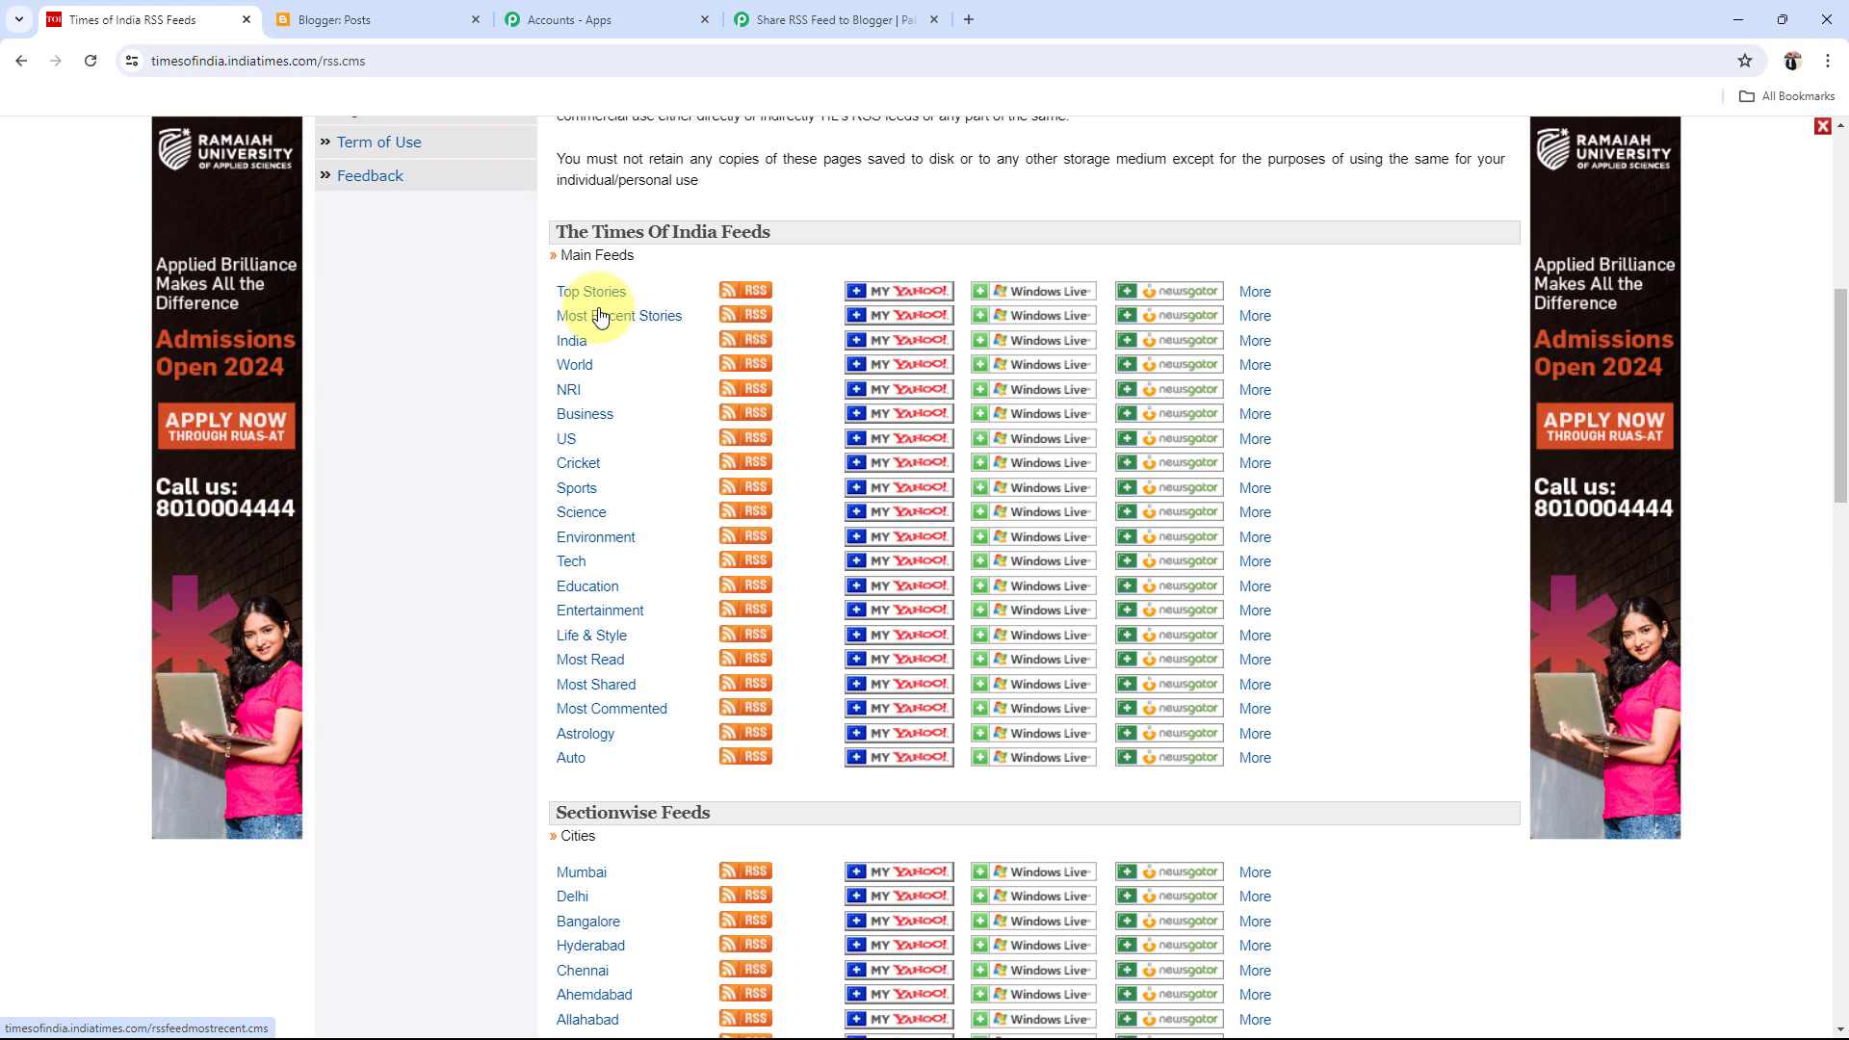
{"action": "scroll", "coordinate": [600, 318], "scroll_direction": "up", "scroll_amount": 5}
{"action": "scroll", "coordinate": [489, 609], "scroll_direction": "down", "scroll_amount": 6}
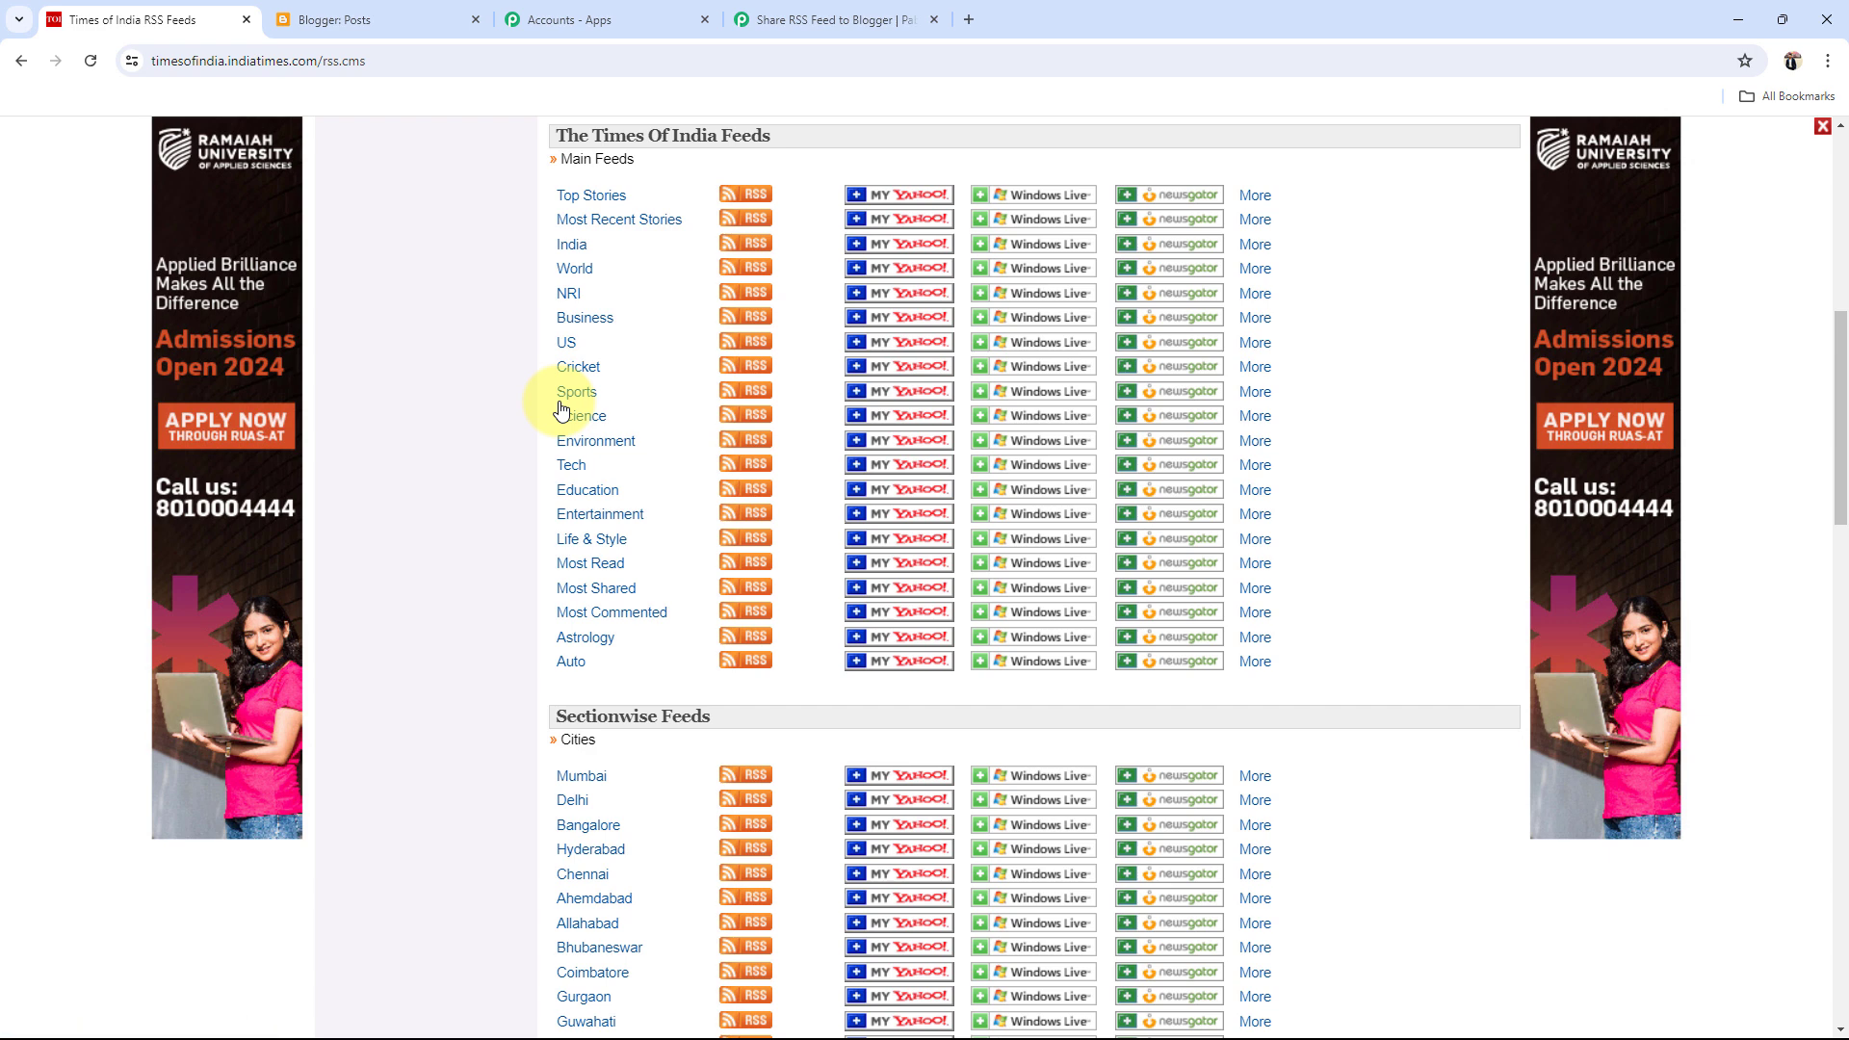
{"action": "right_click", "coordinate": [724, 391]}
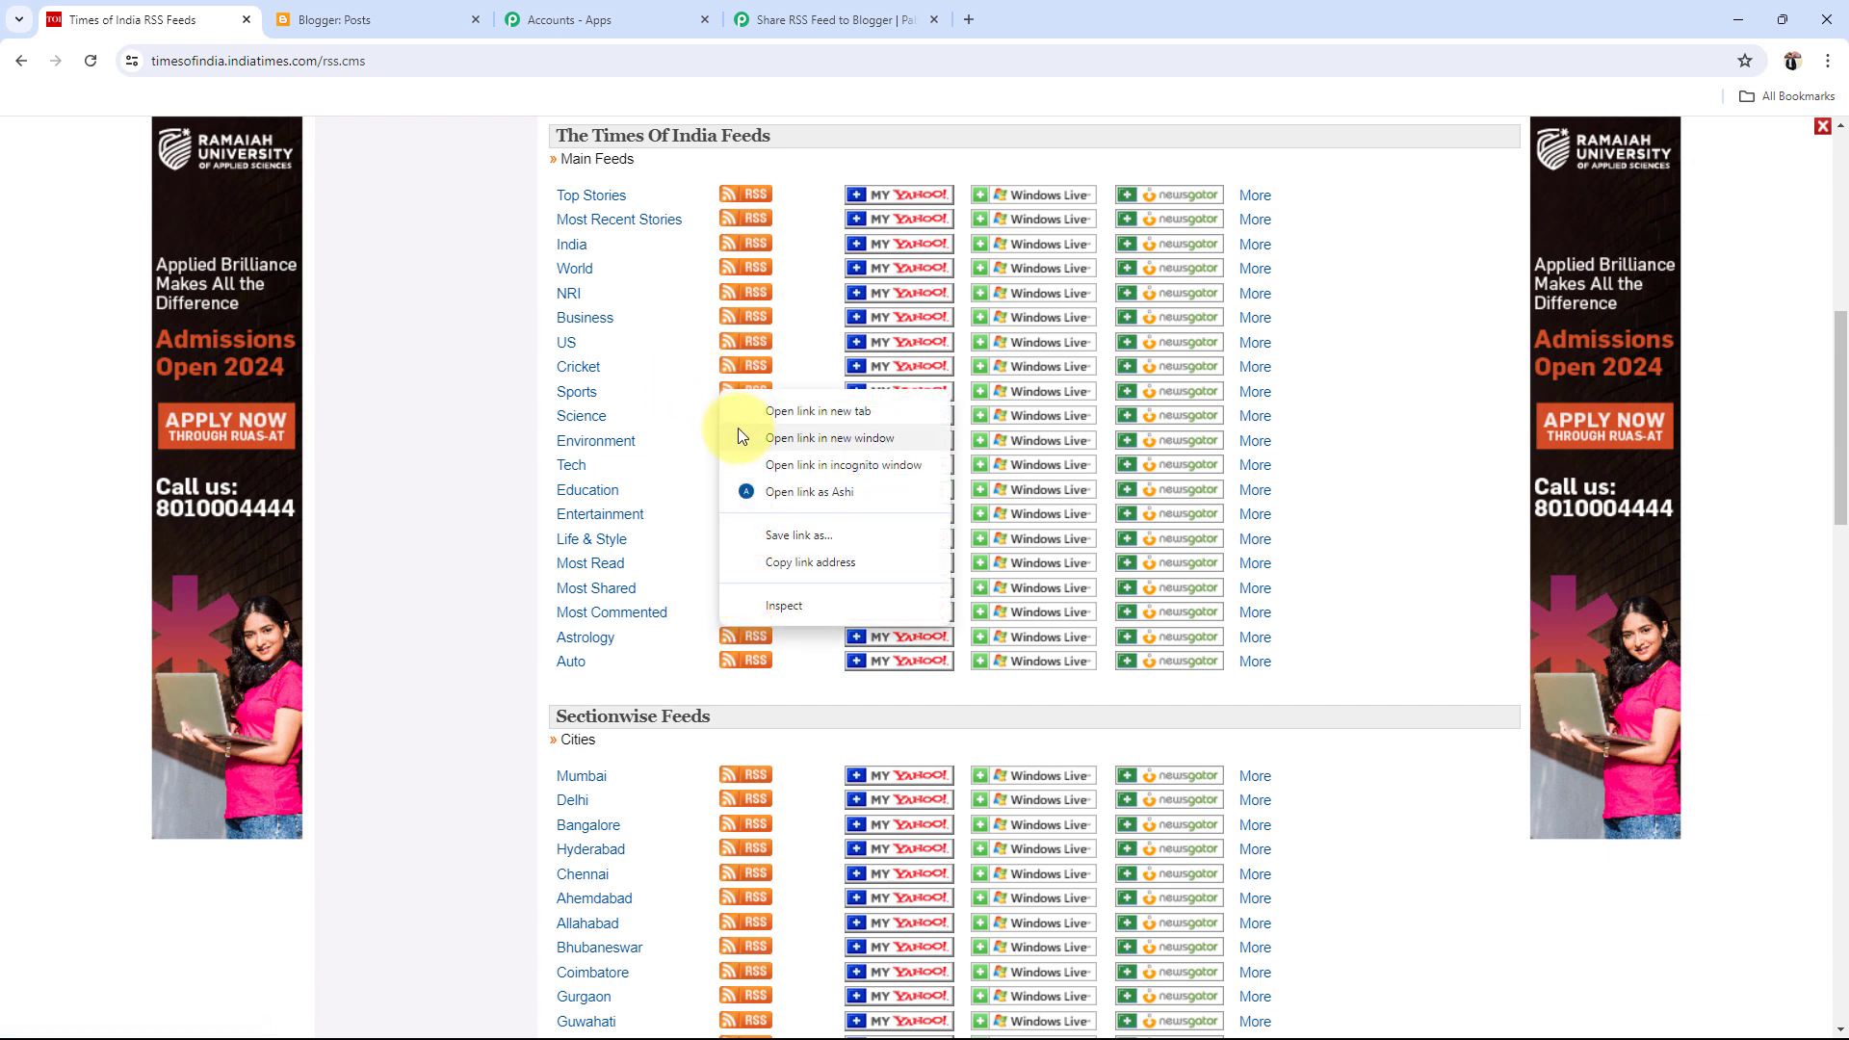
{"action": "left_click", "coordinate": [790, 575]}
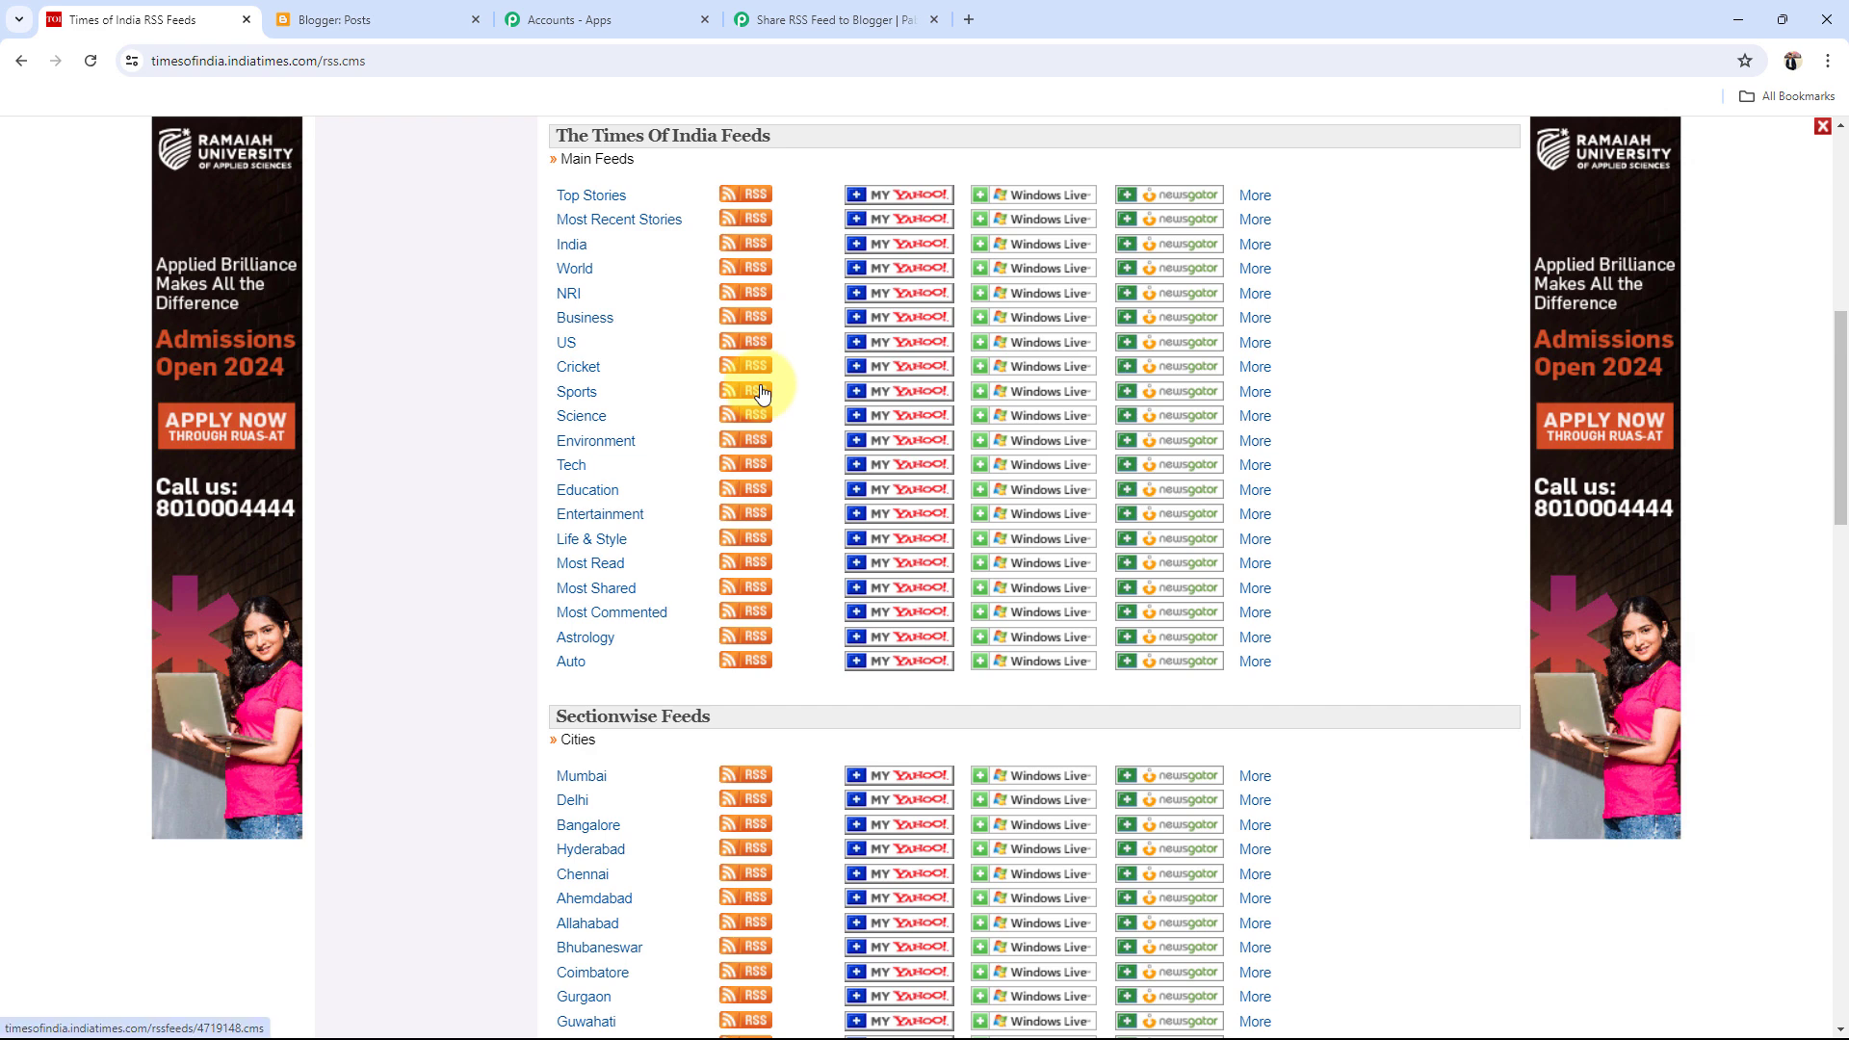
{"action": "left_click", "coordinate": [826, 19]}
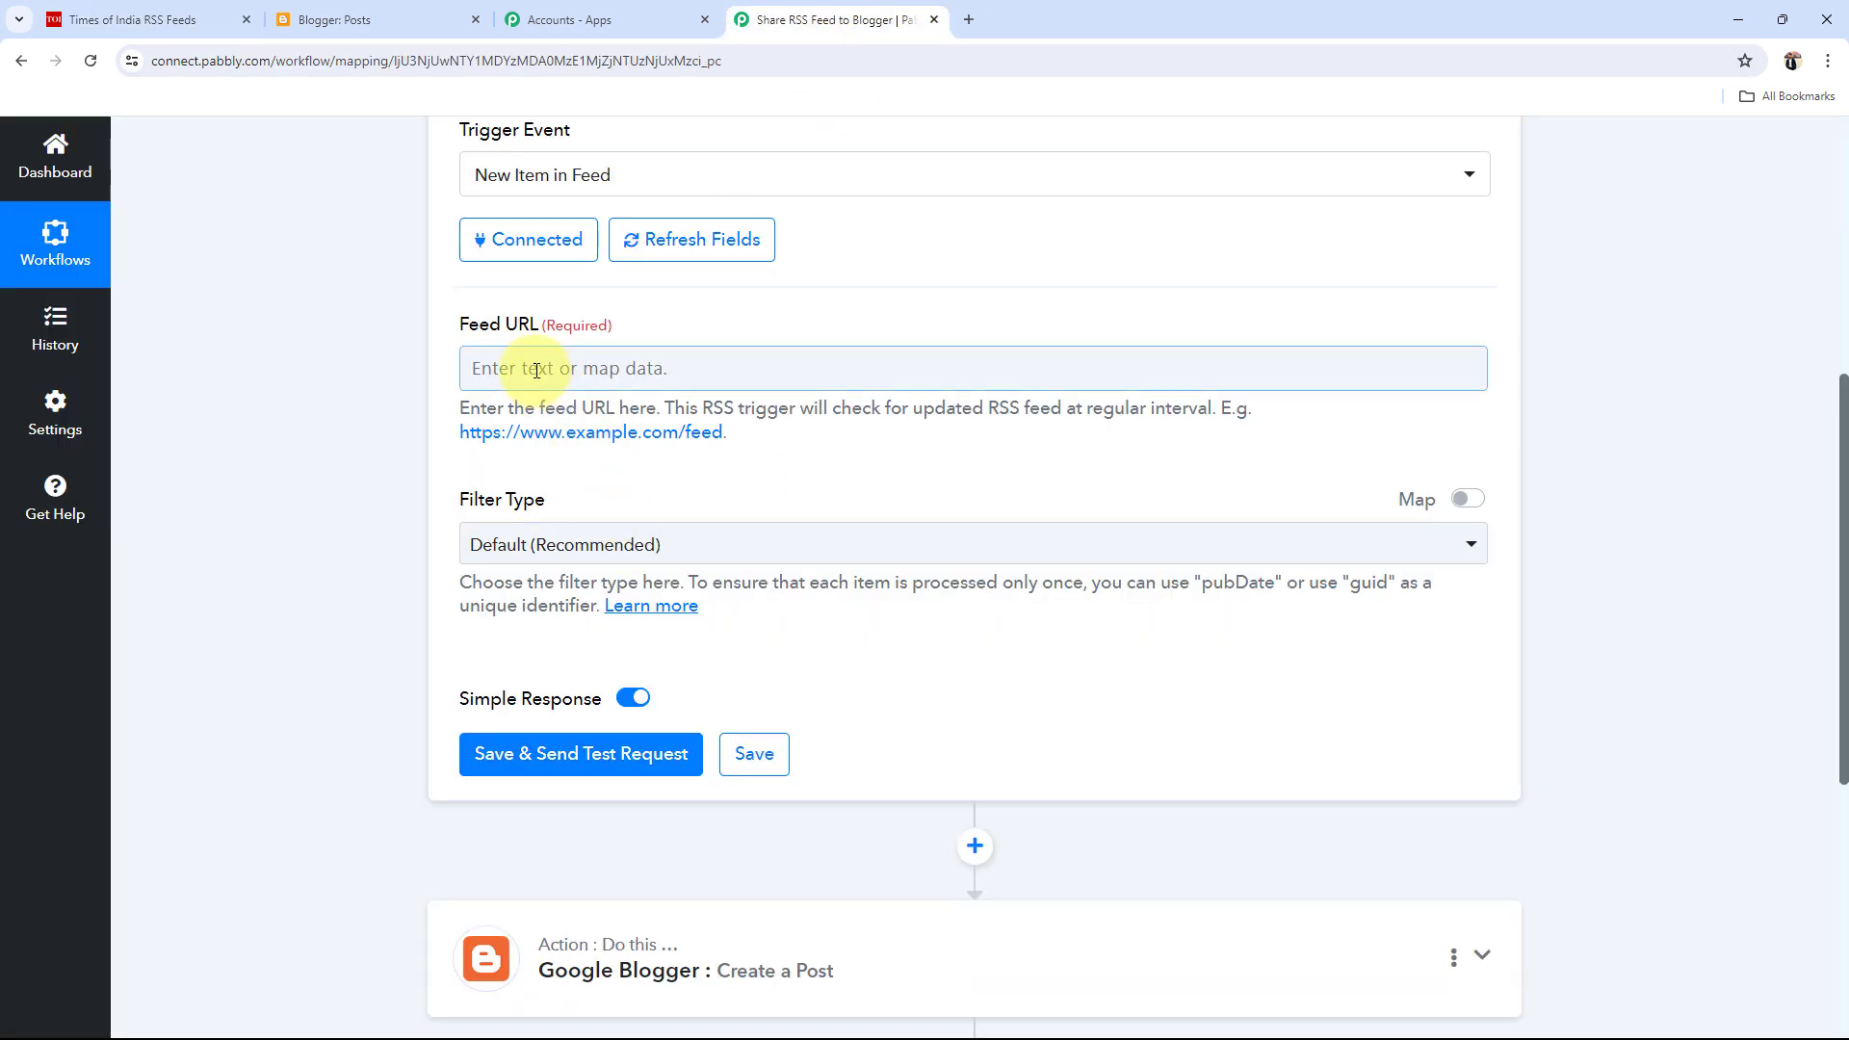
{"action": "left_click", "coordinate": [537, 370]}
{"action": "key", "text": "ctrl+v"}
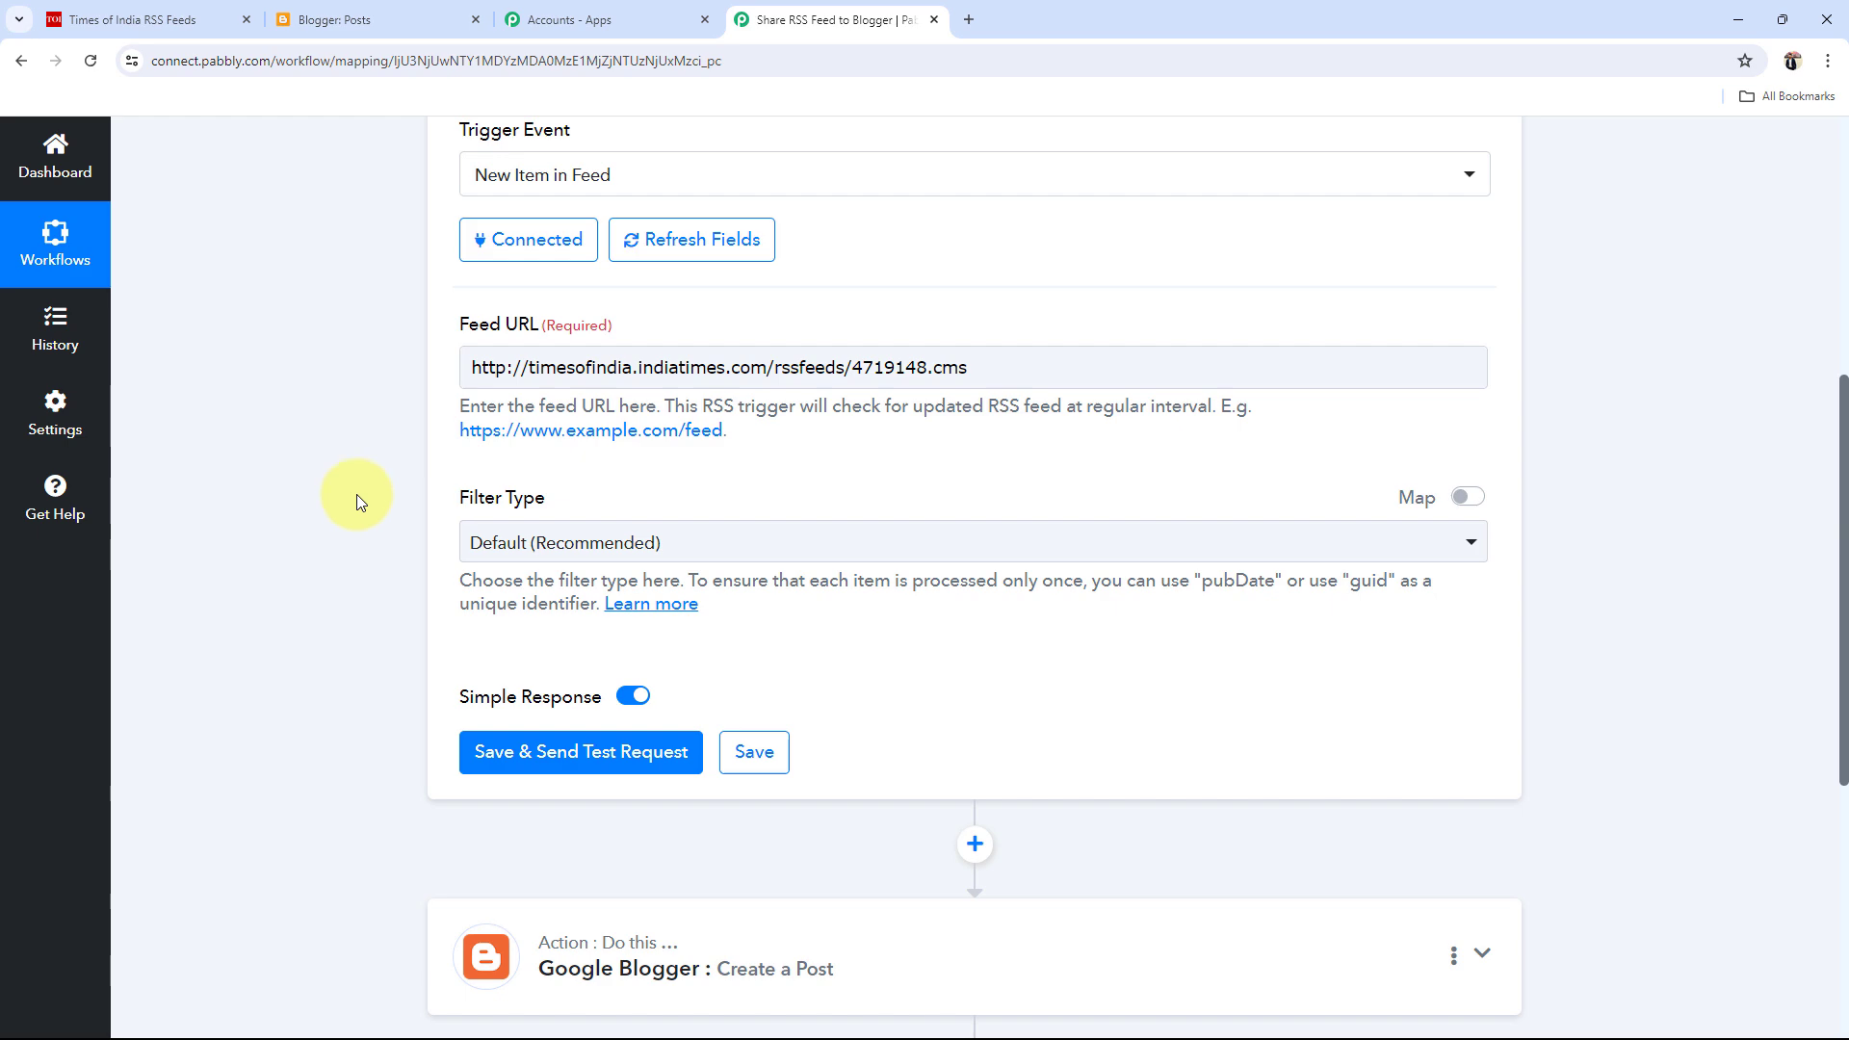
Save the RSS trigger with a test request and check the available filter types, keeping Default (Recommended).
{"action": "left_click", "coordinate": [179, 19]}
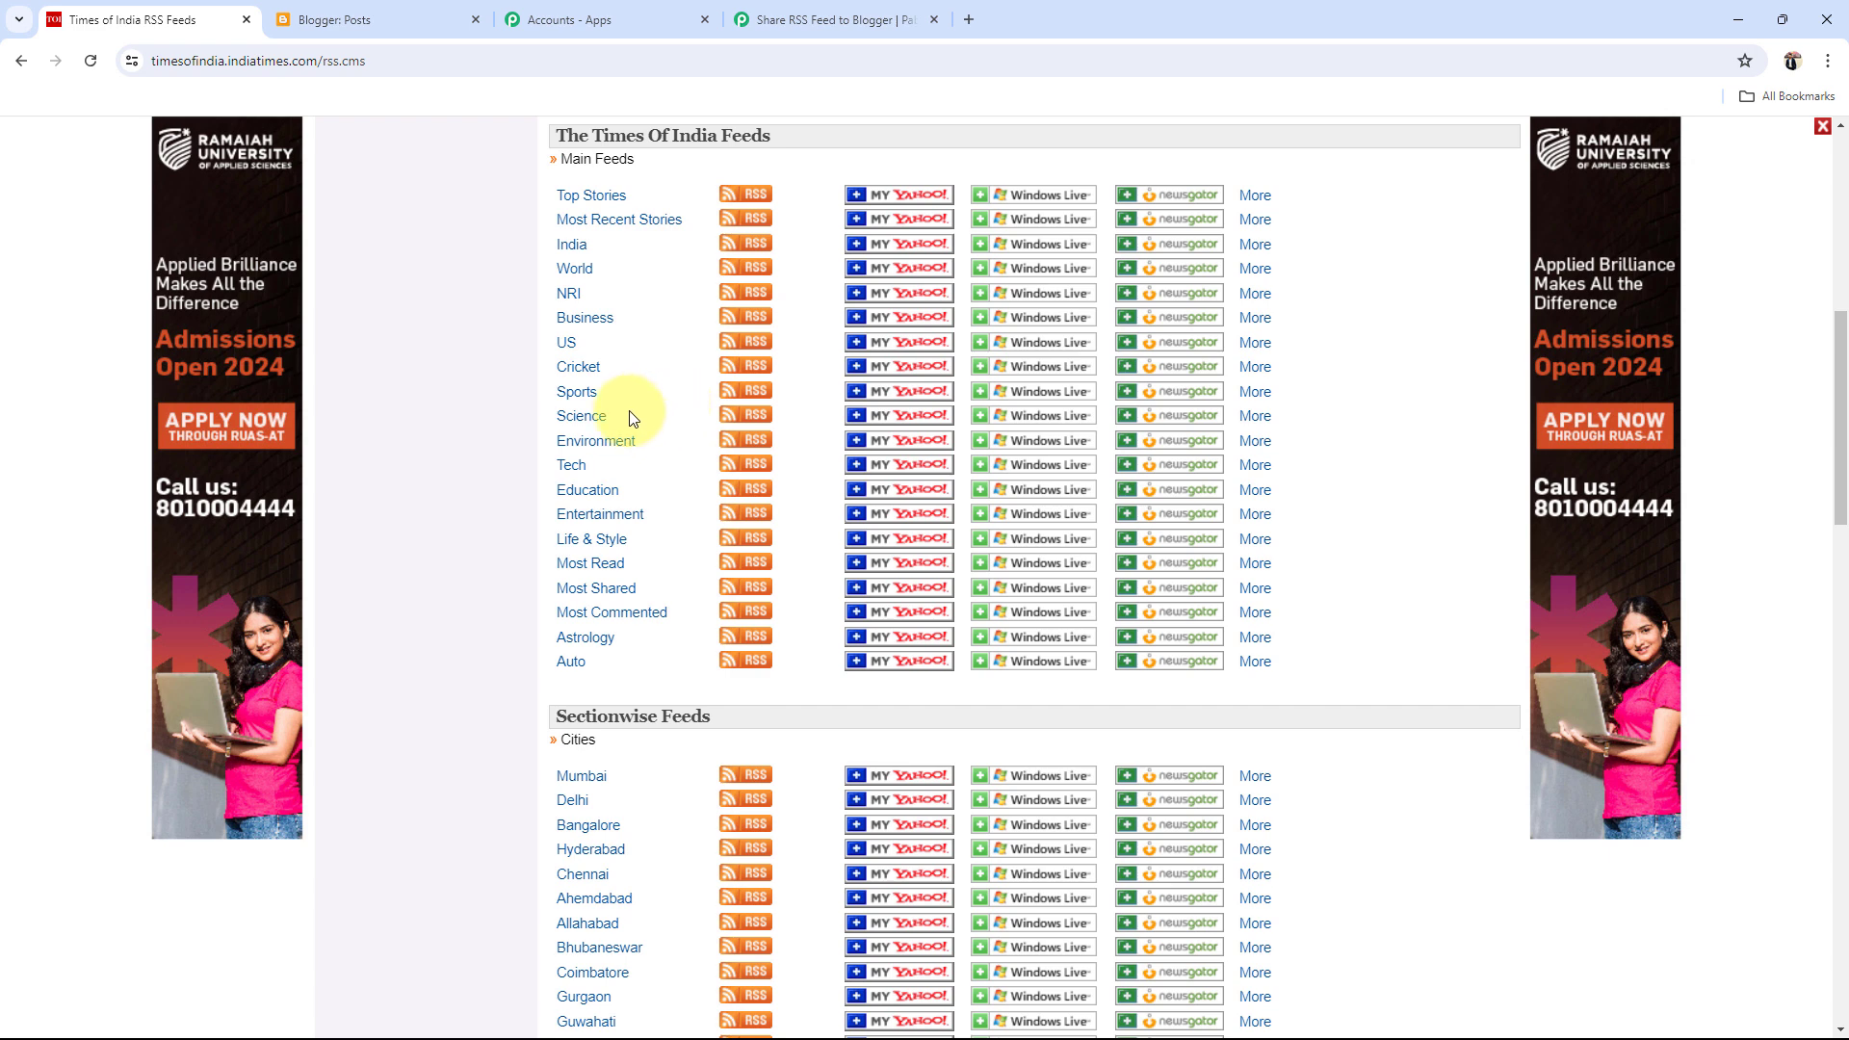
{"action": "left_click", "coordinate": [833, 21]}
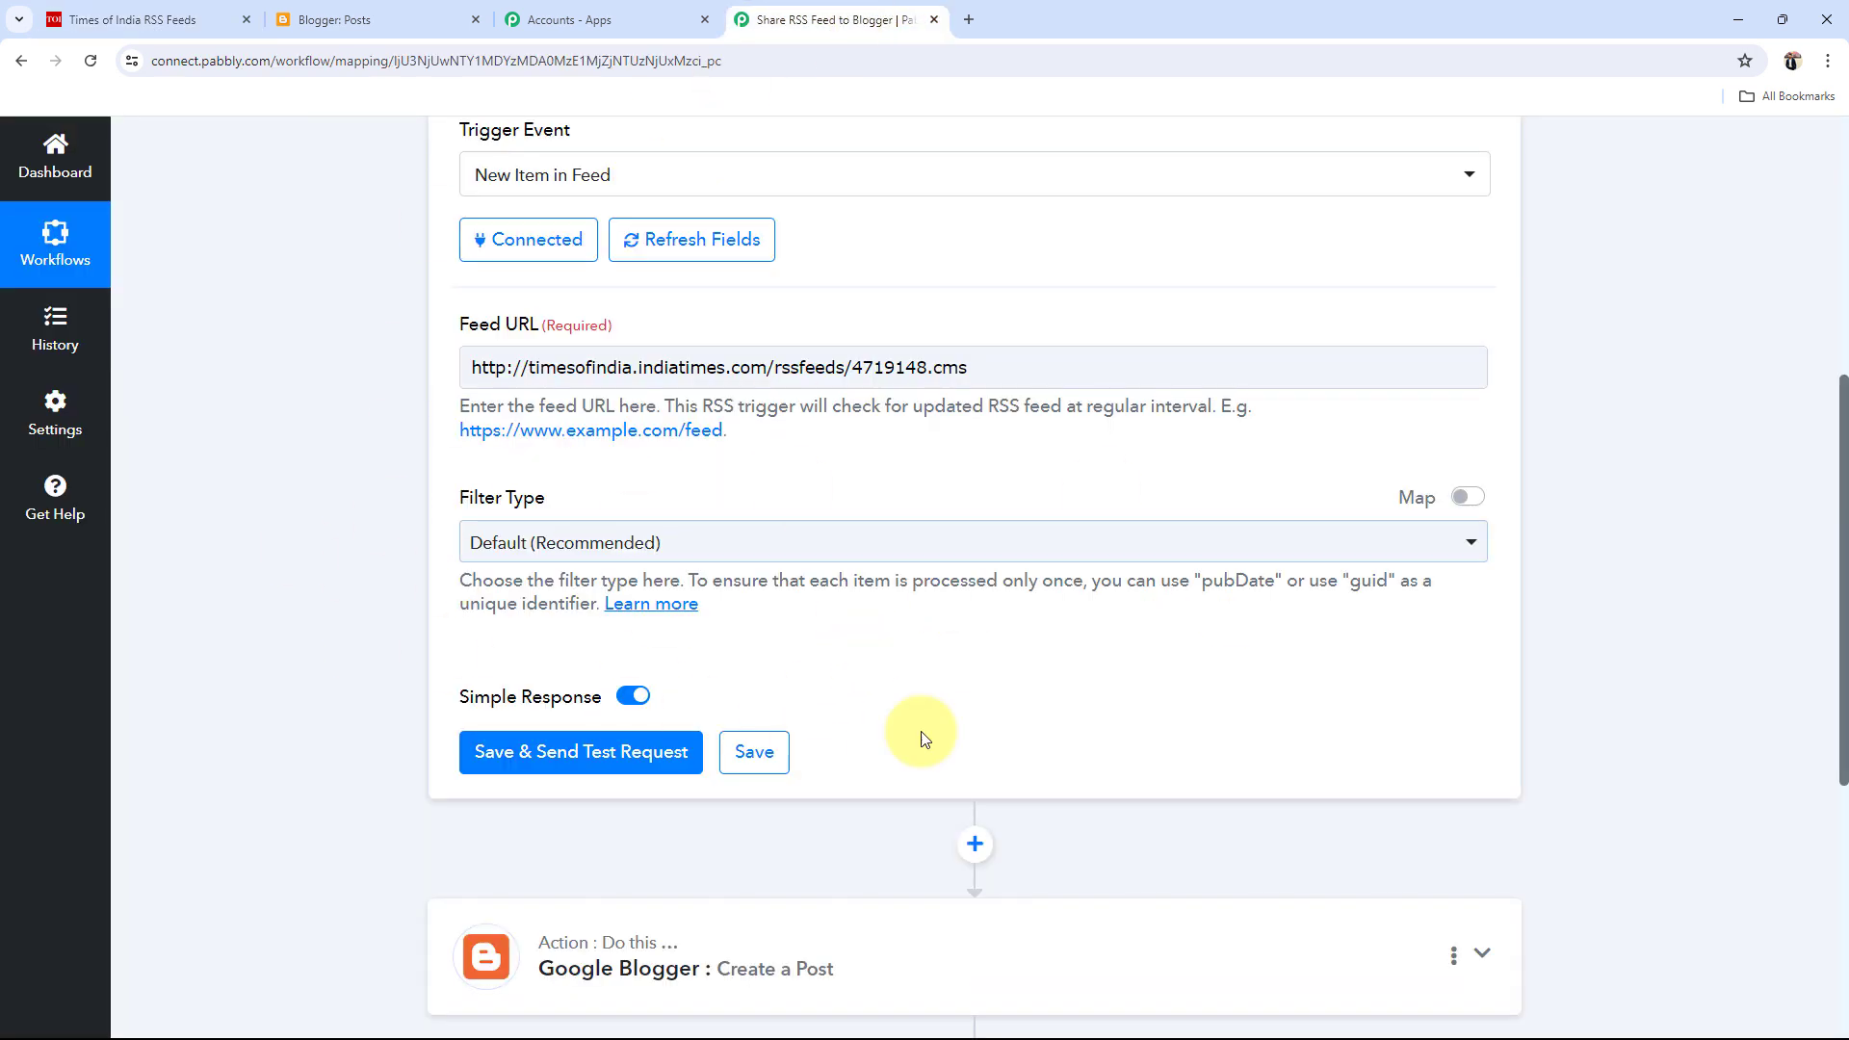
{"action": "left_click", "coordinate": [514, 749]}
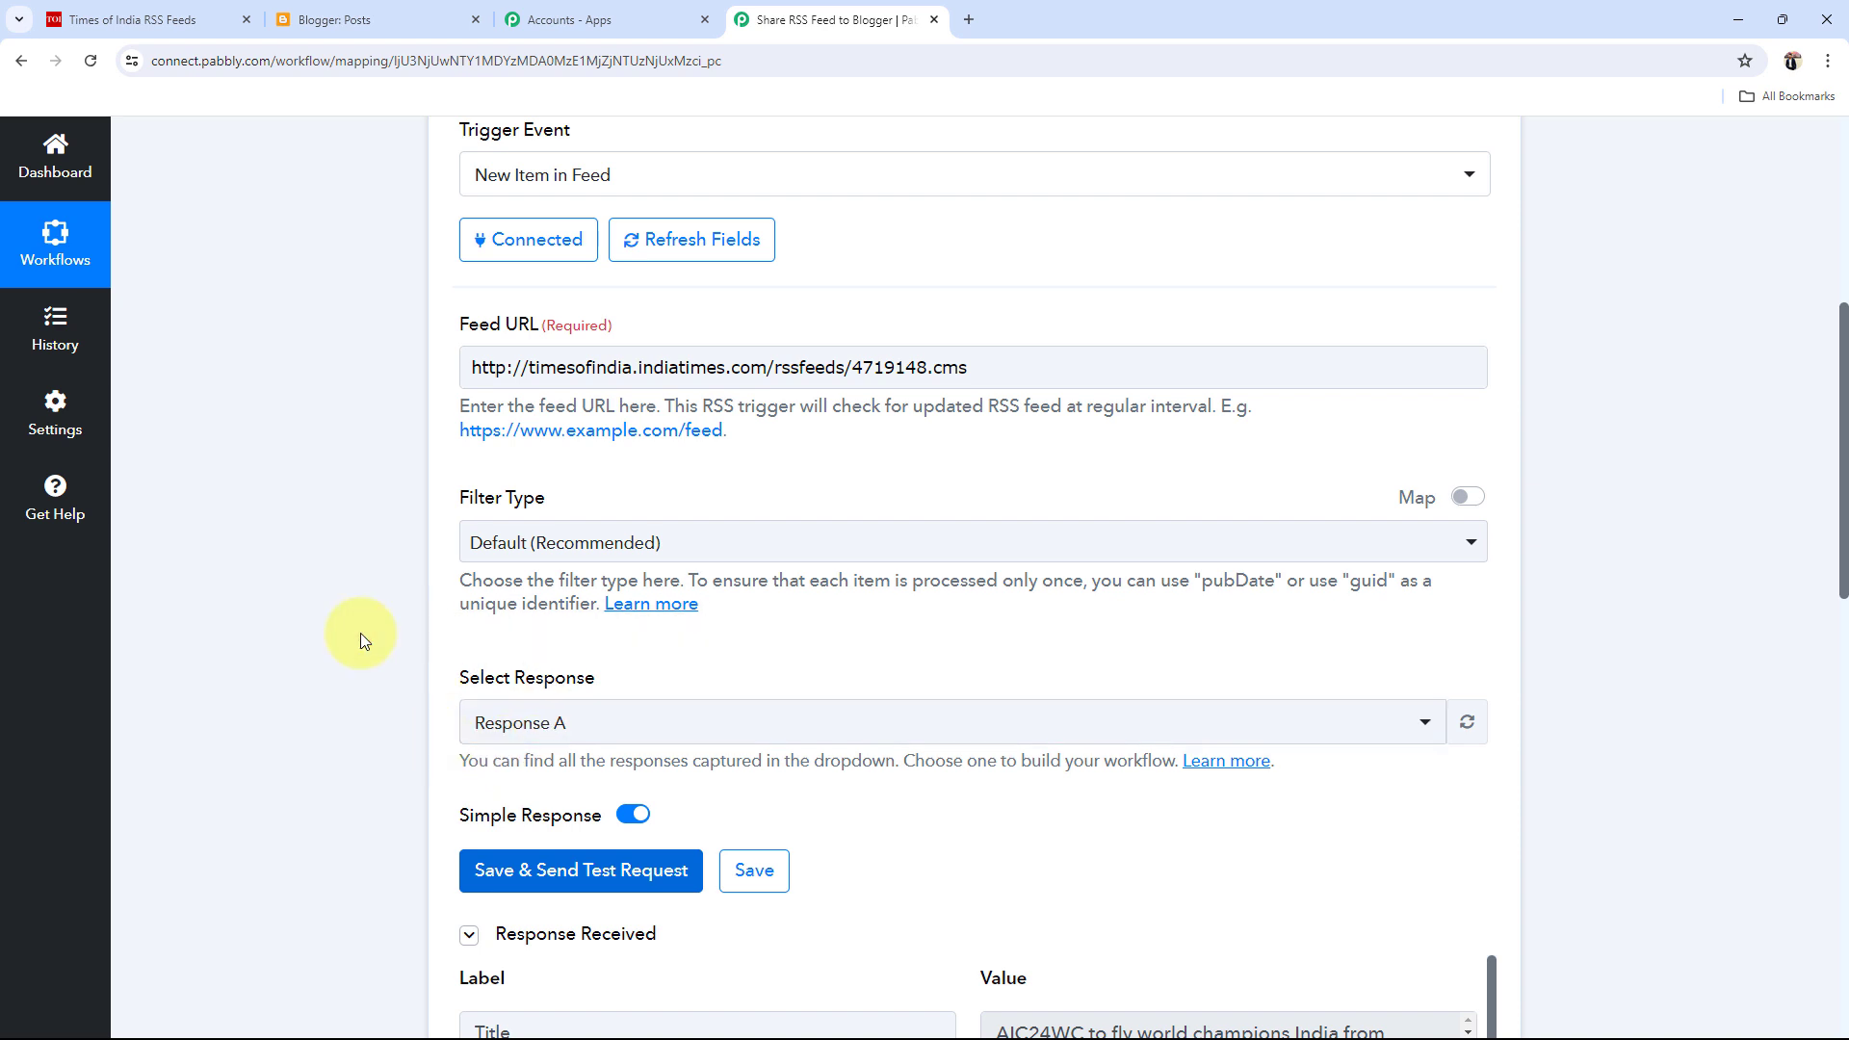
{"action": "left_click", "coordinate": [479, 542]}
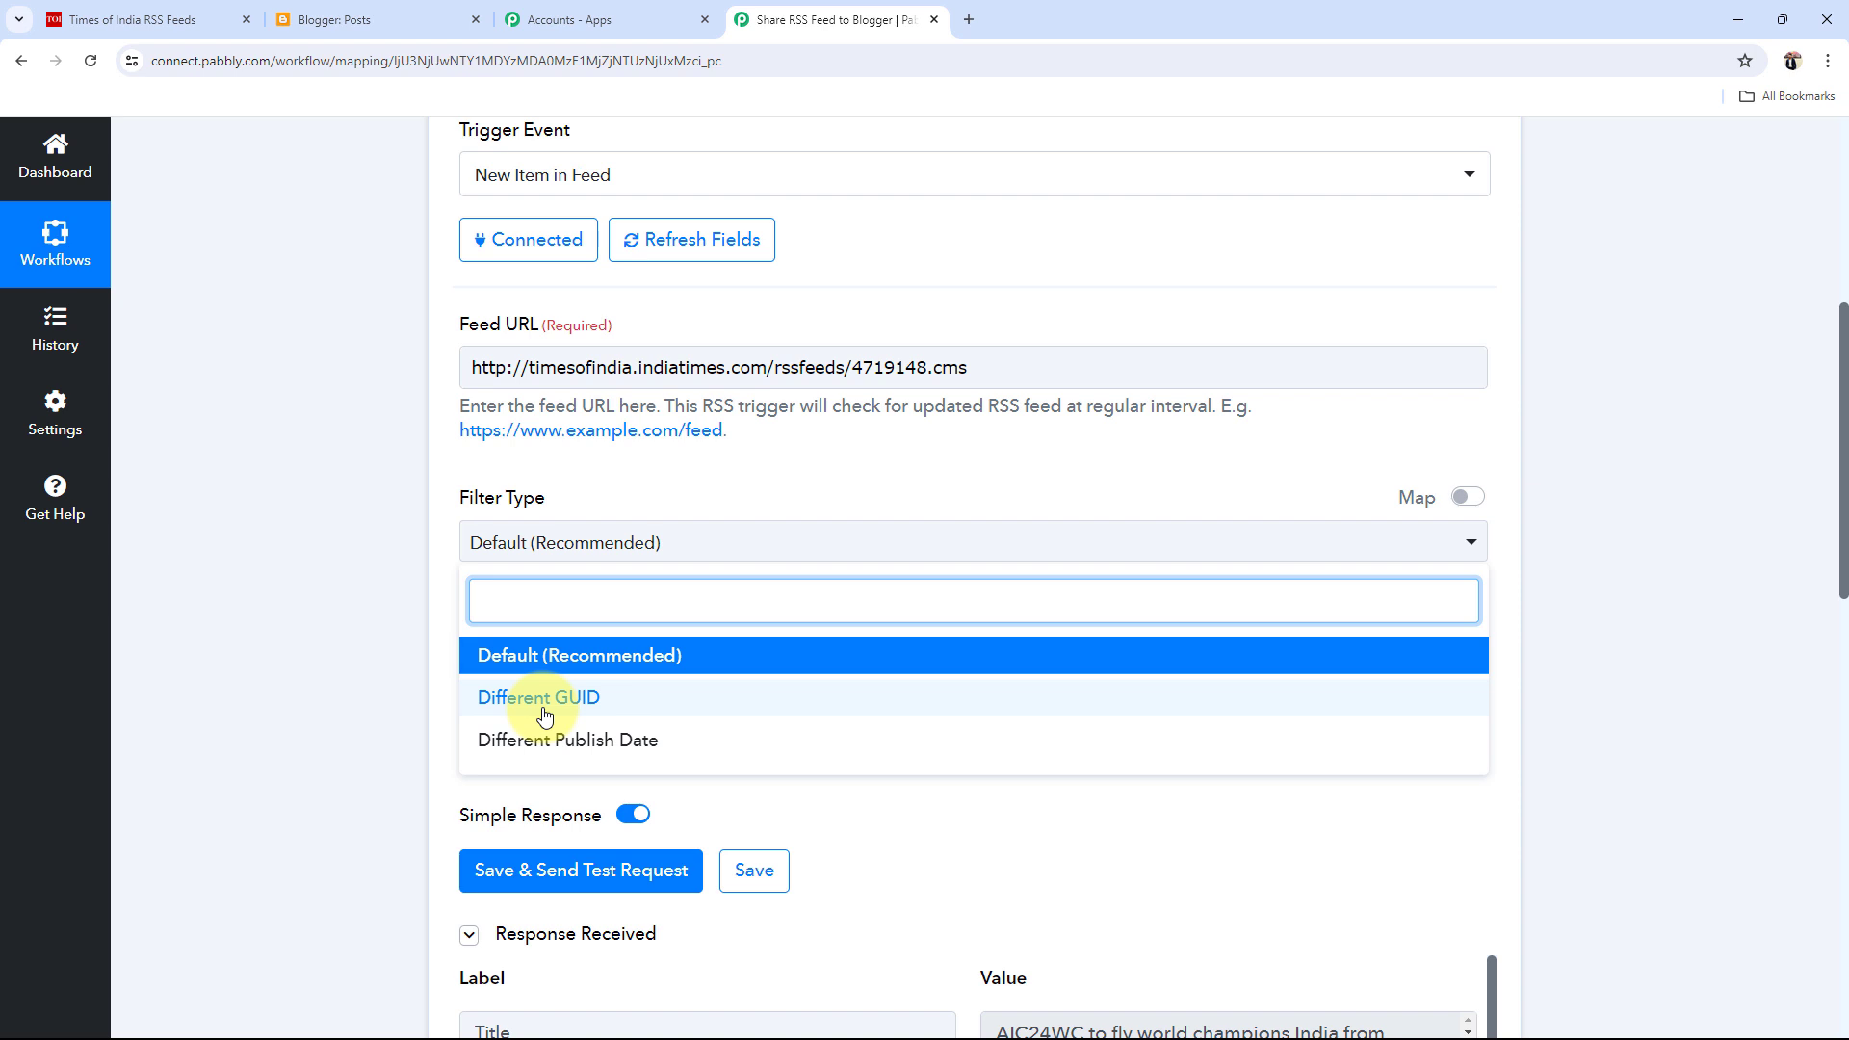
{"action": "left_click", "coordinate": [269, 623]}
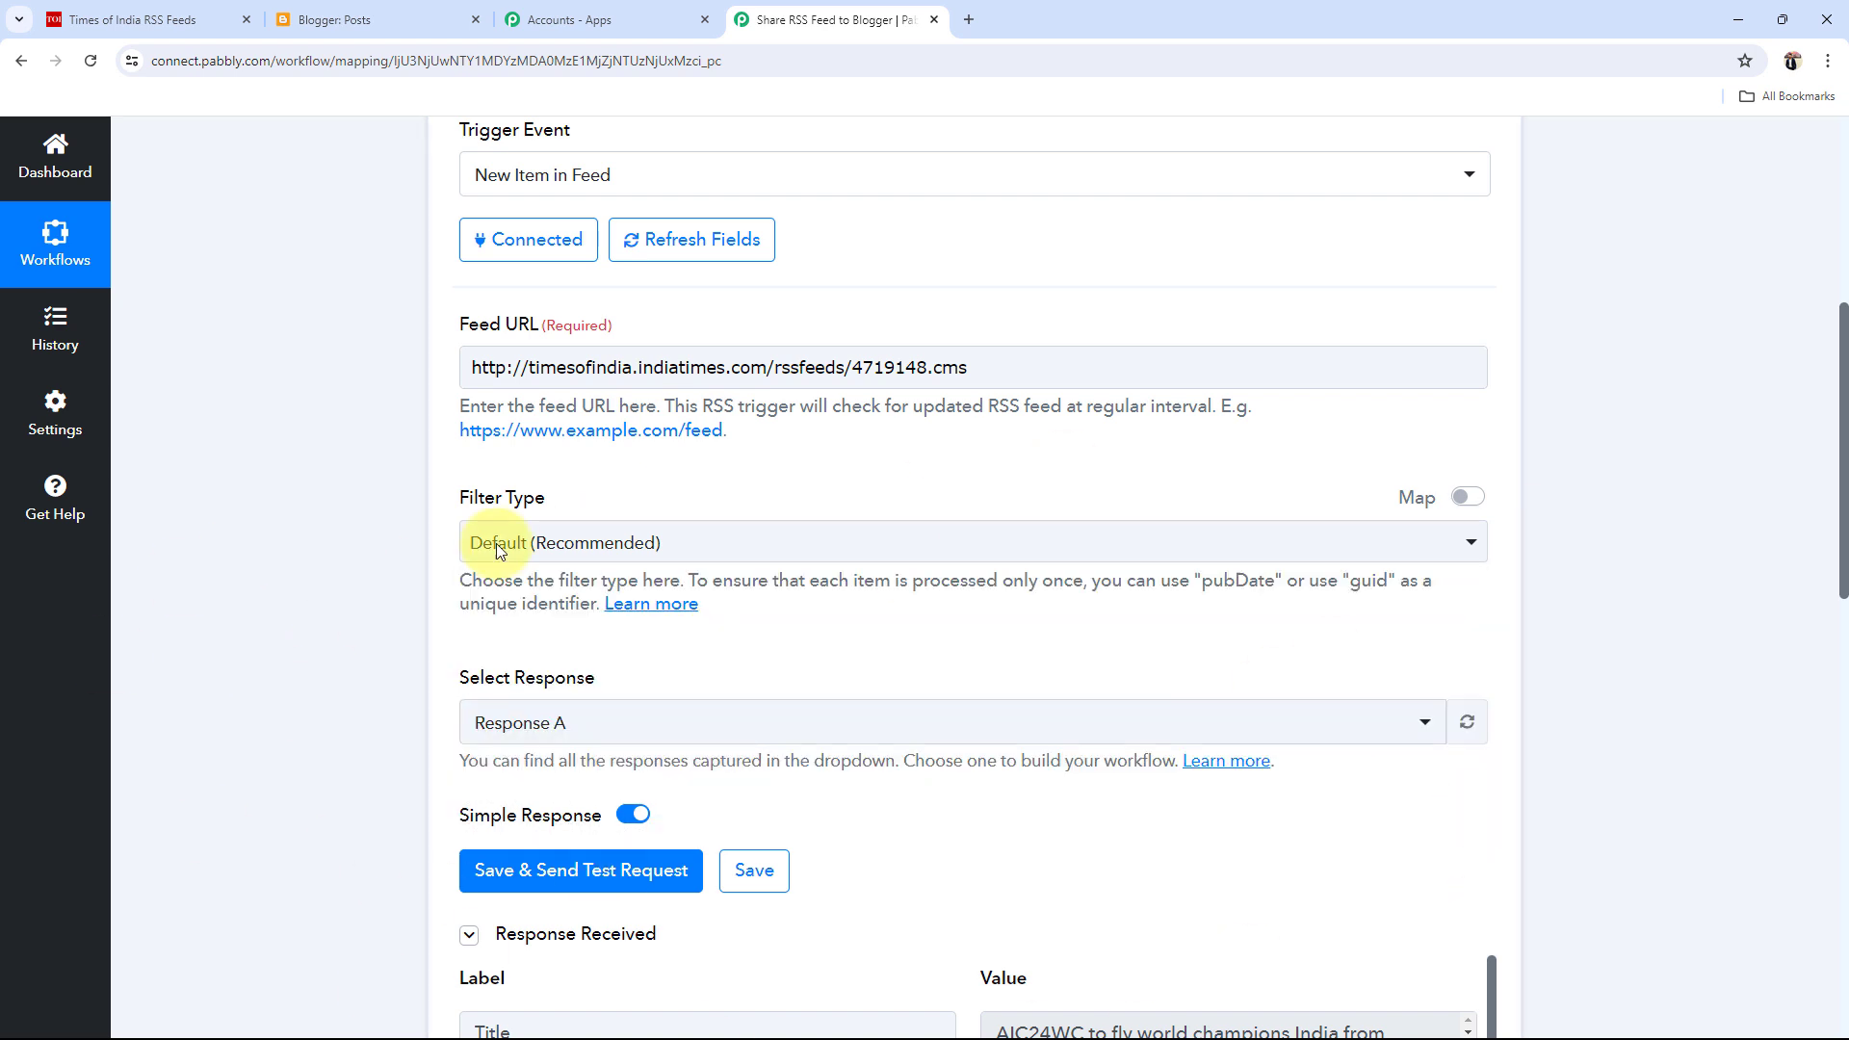
Examine the title, publish date, enclosure URL and enclosure type in the trigger's received response.
{"action": "scroll", "coordinate": [400, 812], "scroll_direction": "down", "scroll_amount": 1}
{"action": "scroll", "coordinate": [316, 766], "scroll_direction": "down", "scroll_amount": 9}
{"action": "scroll", "coordinate": [467, 500], "scroll_direction": "up", "scroll_amount": 5}
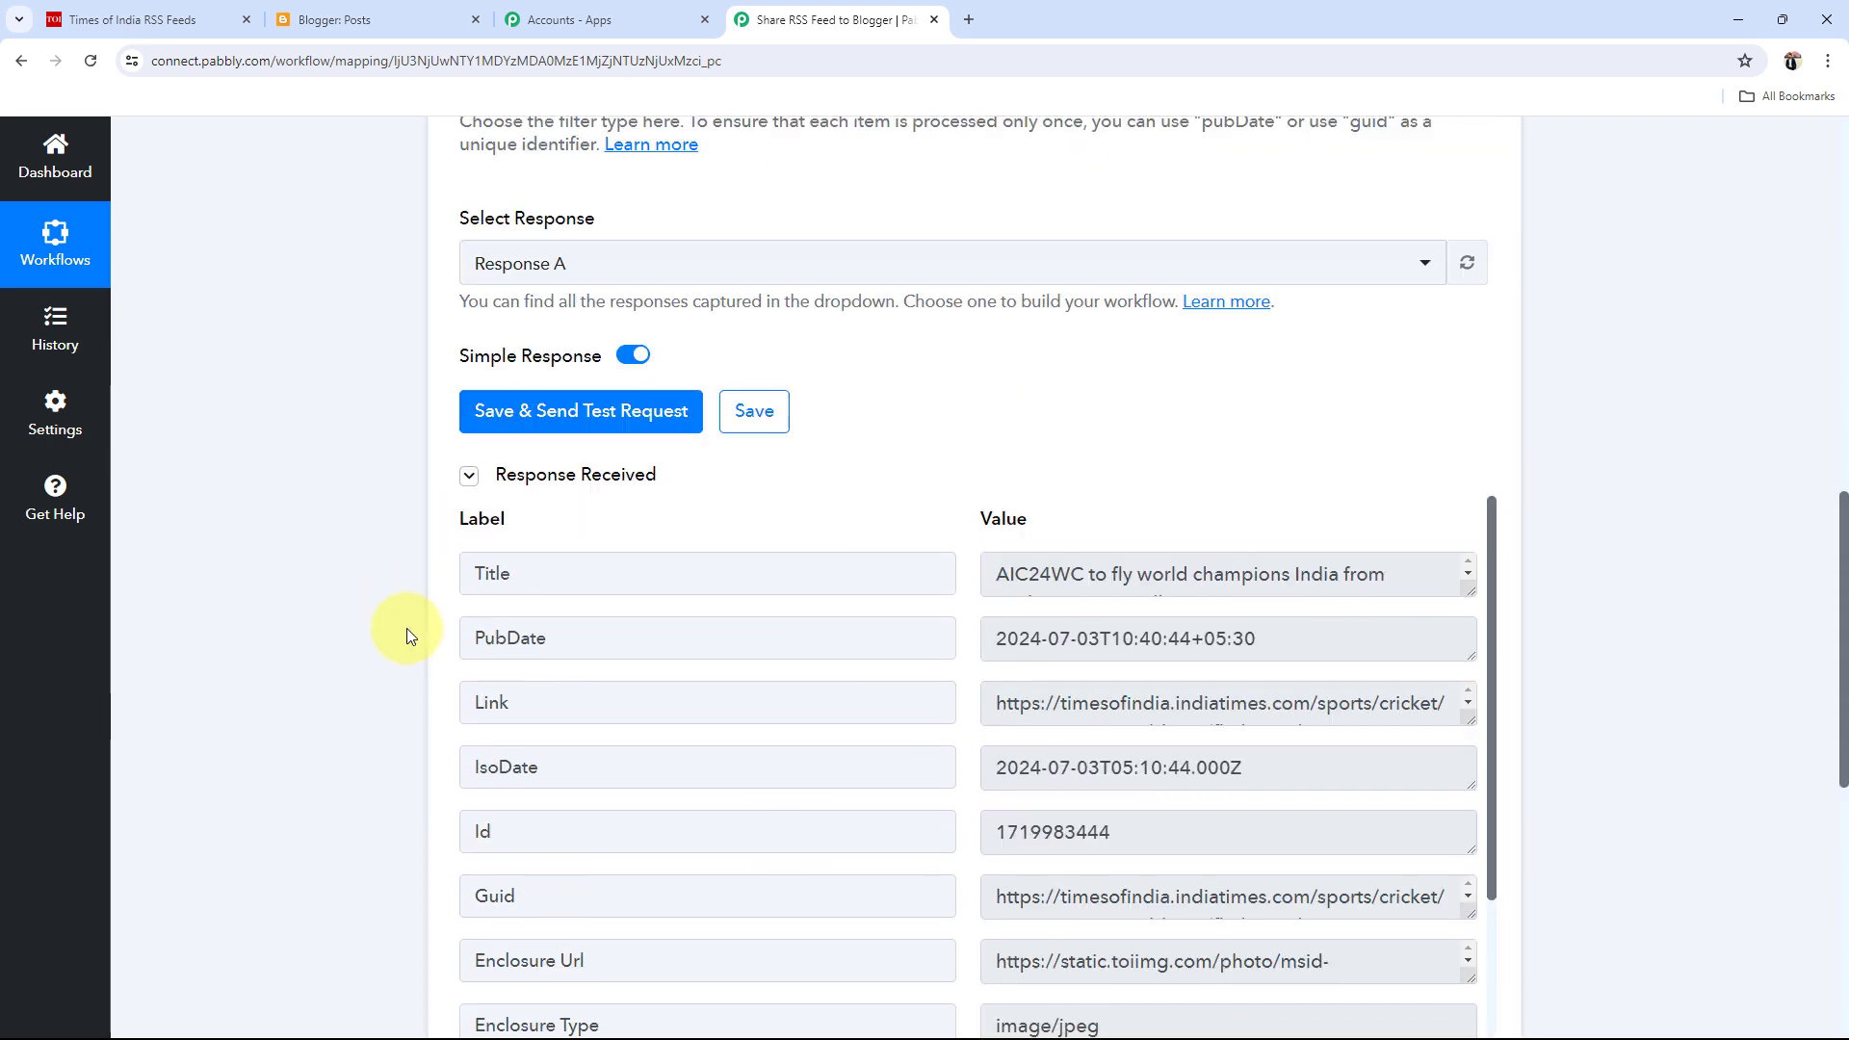
{"action": "left_click_drag", "start_coordinate": [1472, 667], "coordinate": [1472, 753]}
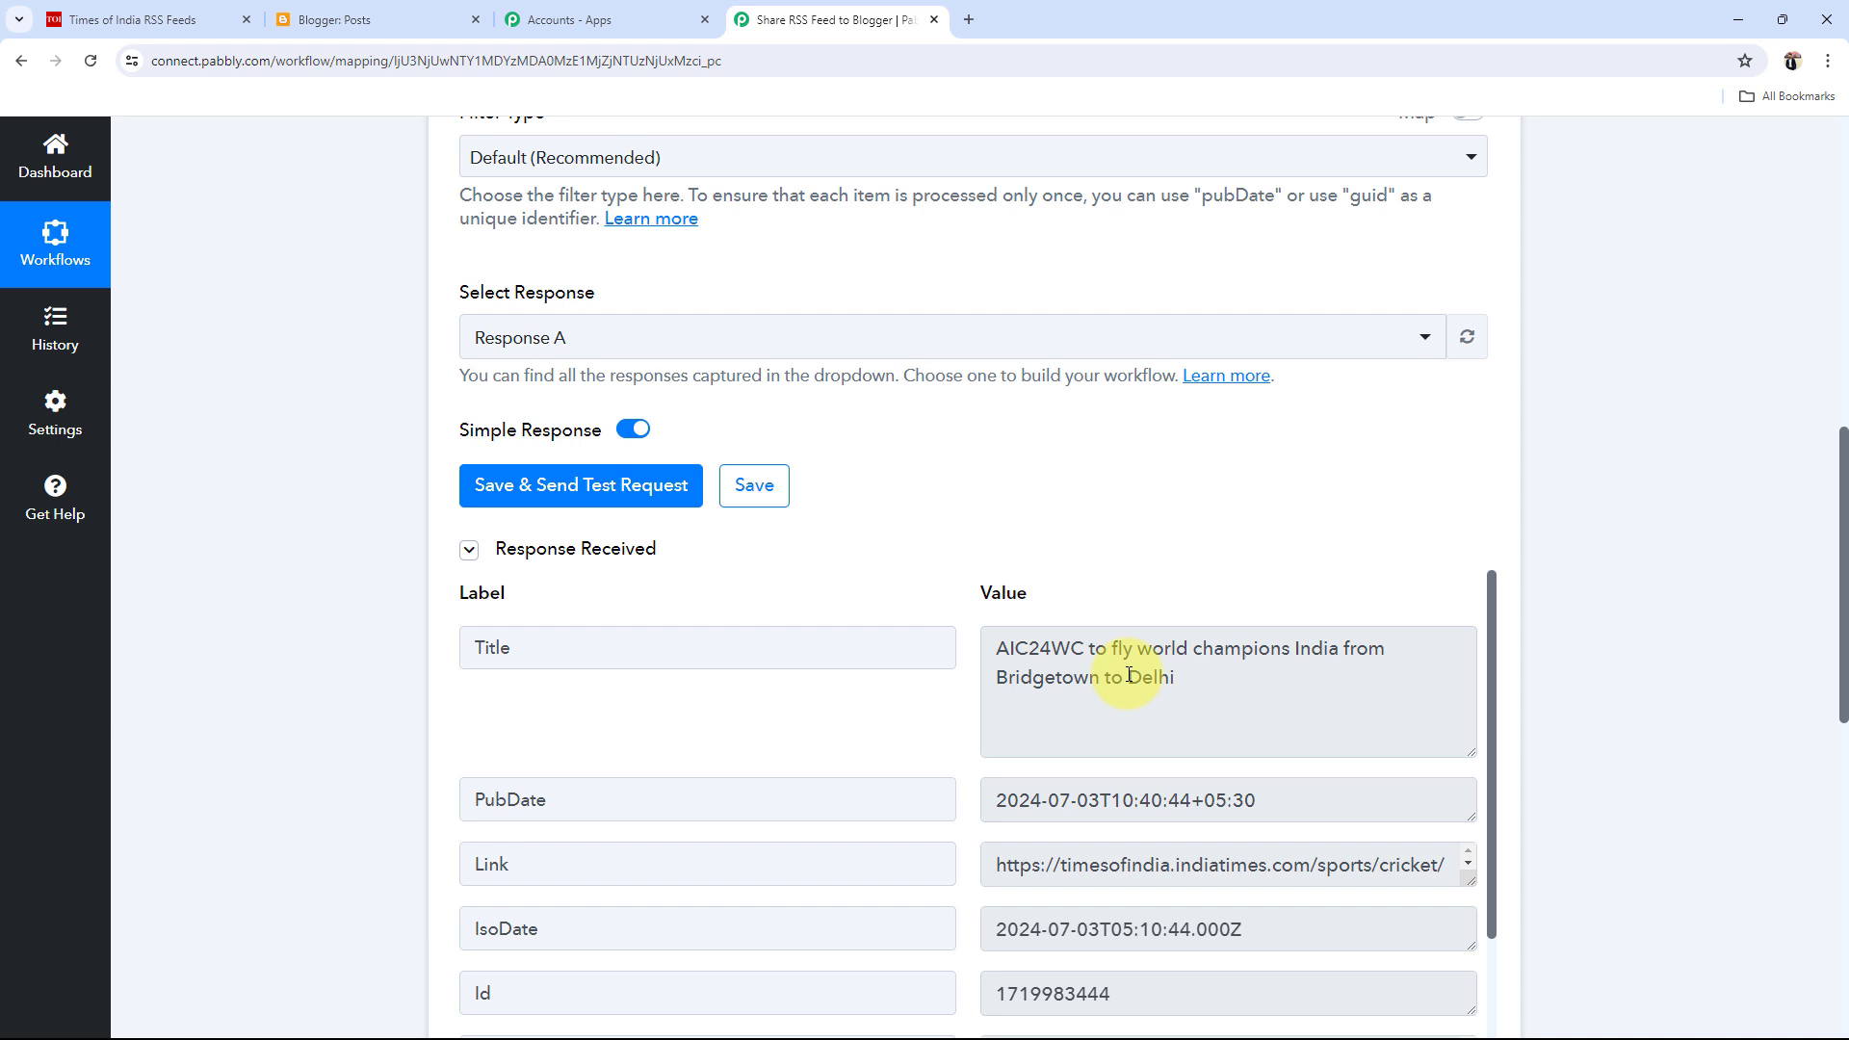
{"action": "left_click_drag", "start_coordinate": [1165, 796], "coordinate": [826, 801]}
{"action": "scroll", "coordinate": [899, 805], "scroll_direction": "down", "scroll_amount": 2}
{"action": "scroll", "coordinate": [899, 805], "scroll_direction": "down", "scroll_amount": 2}
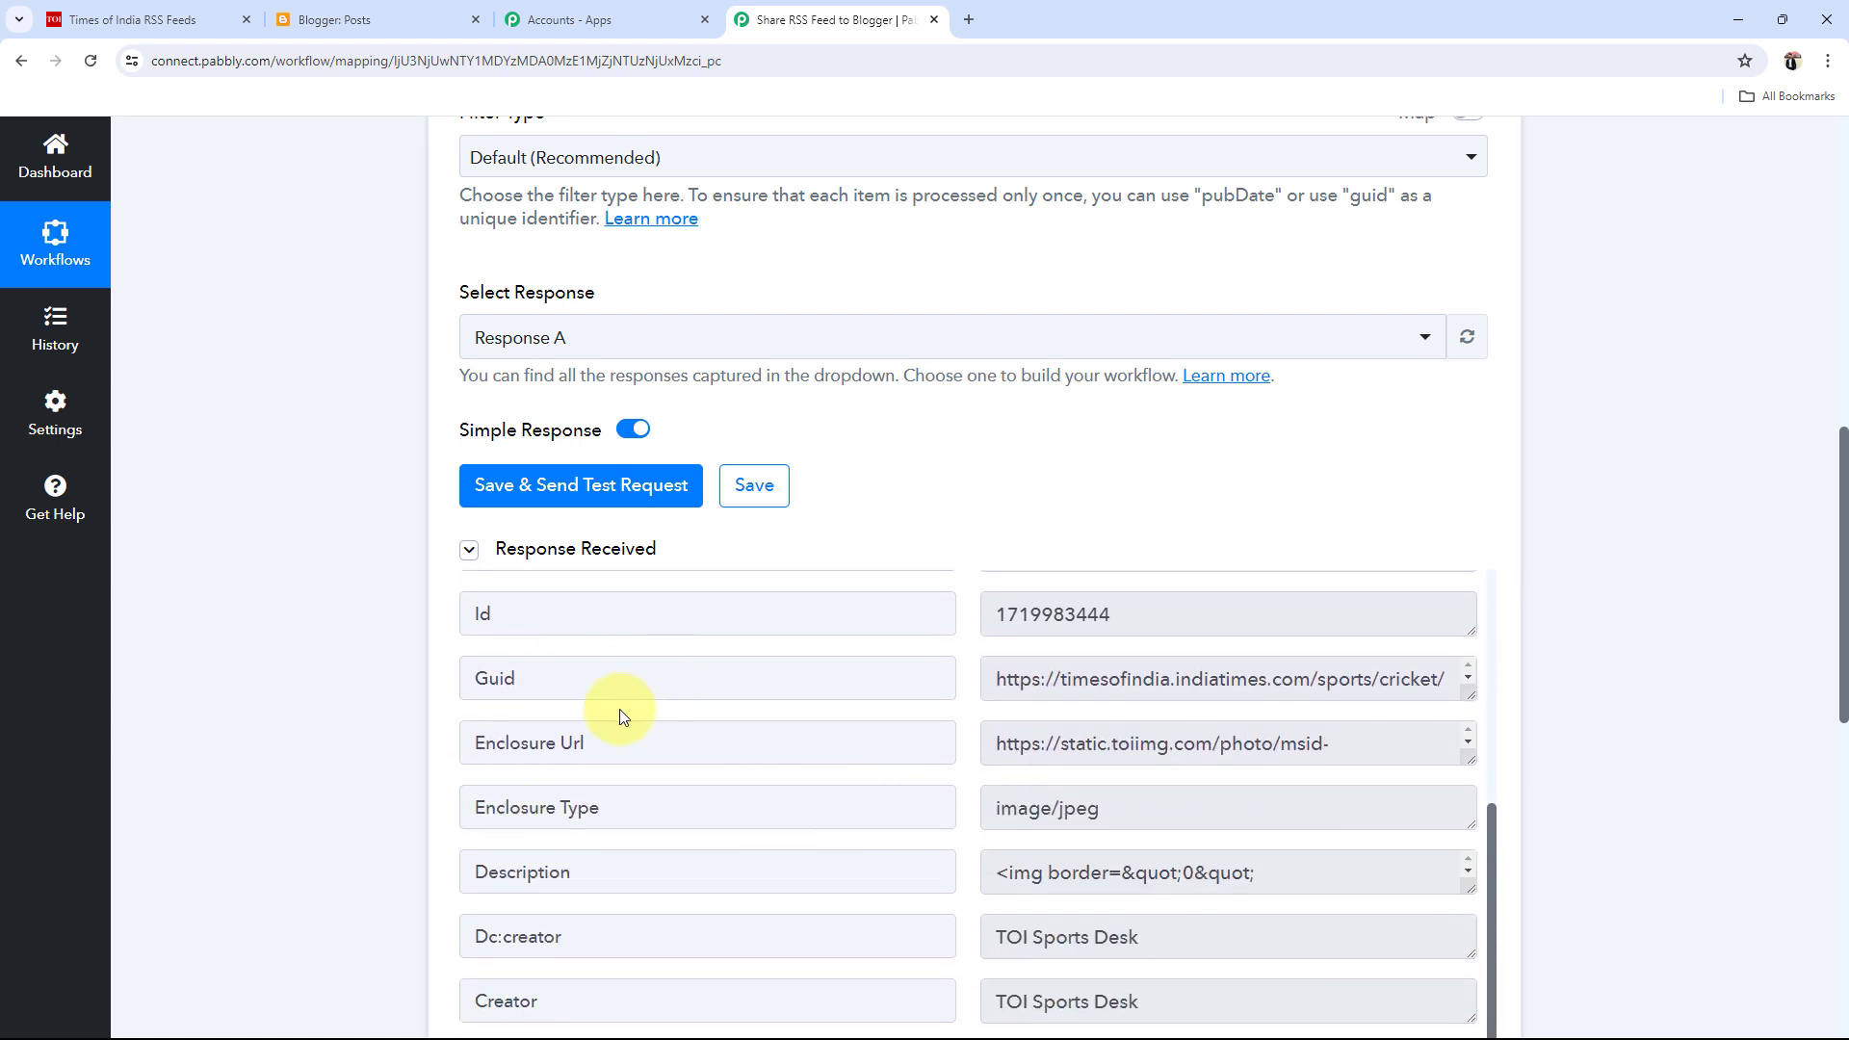
{"action": "double_click", "coordinate": [1281, 743]}
{"action": "left_click_drag", "start_coordinate": [1040, 808], "coordinate": [797, 805]}
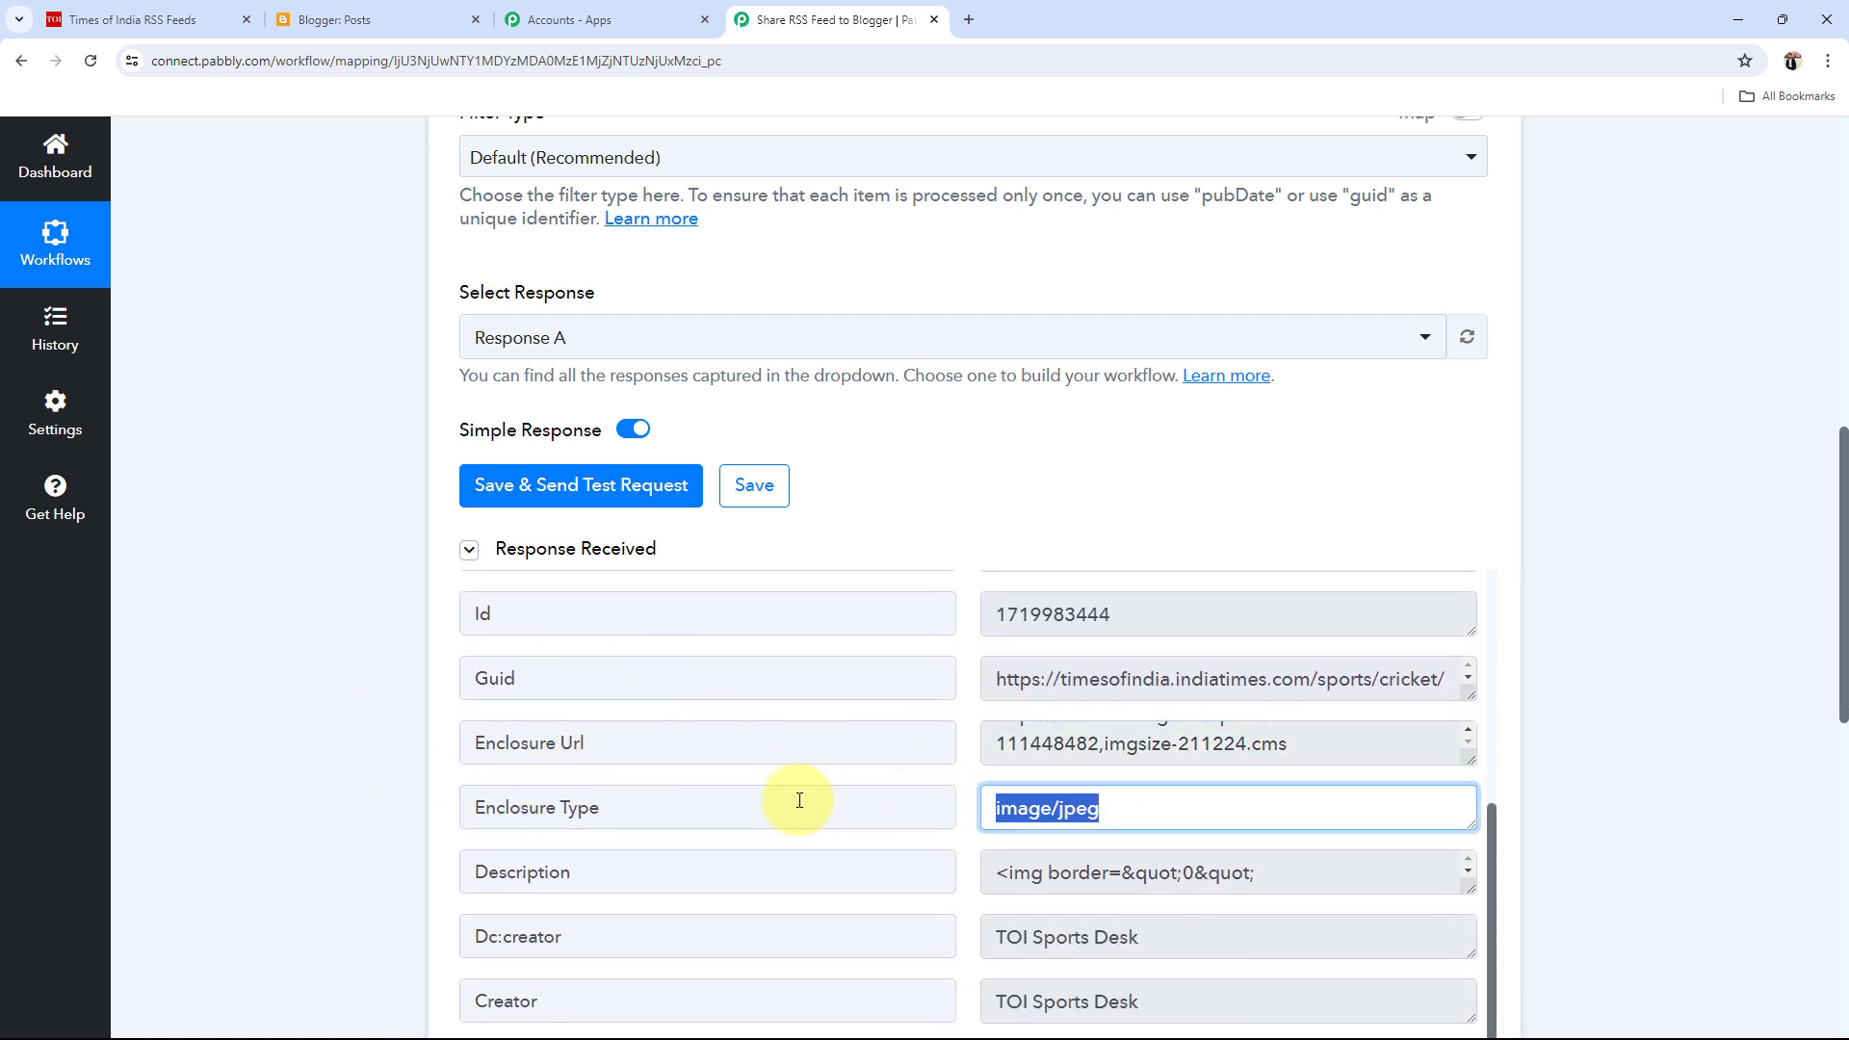
Enlarge the ContentSnippet value in the received response and read its full text.
{"action": "scroll", "coordinate": [690, 796], "scroll_direction": "down", "scroll_amount": 2}
{"action": "scroll", "coordinate": [576, 742], "scroll_direction": "down", "scroll_amount": 2}
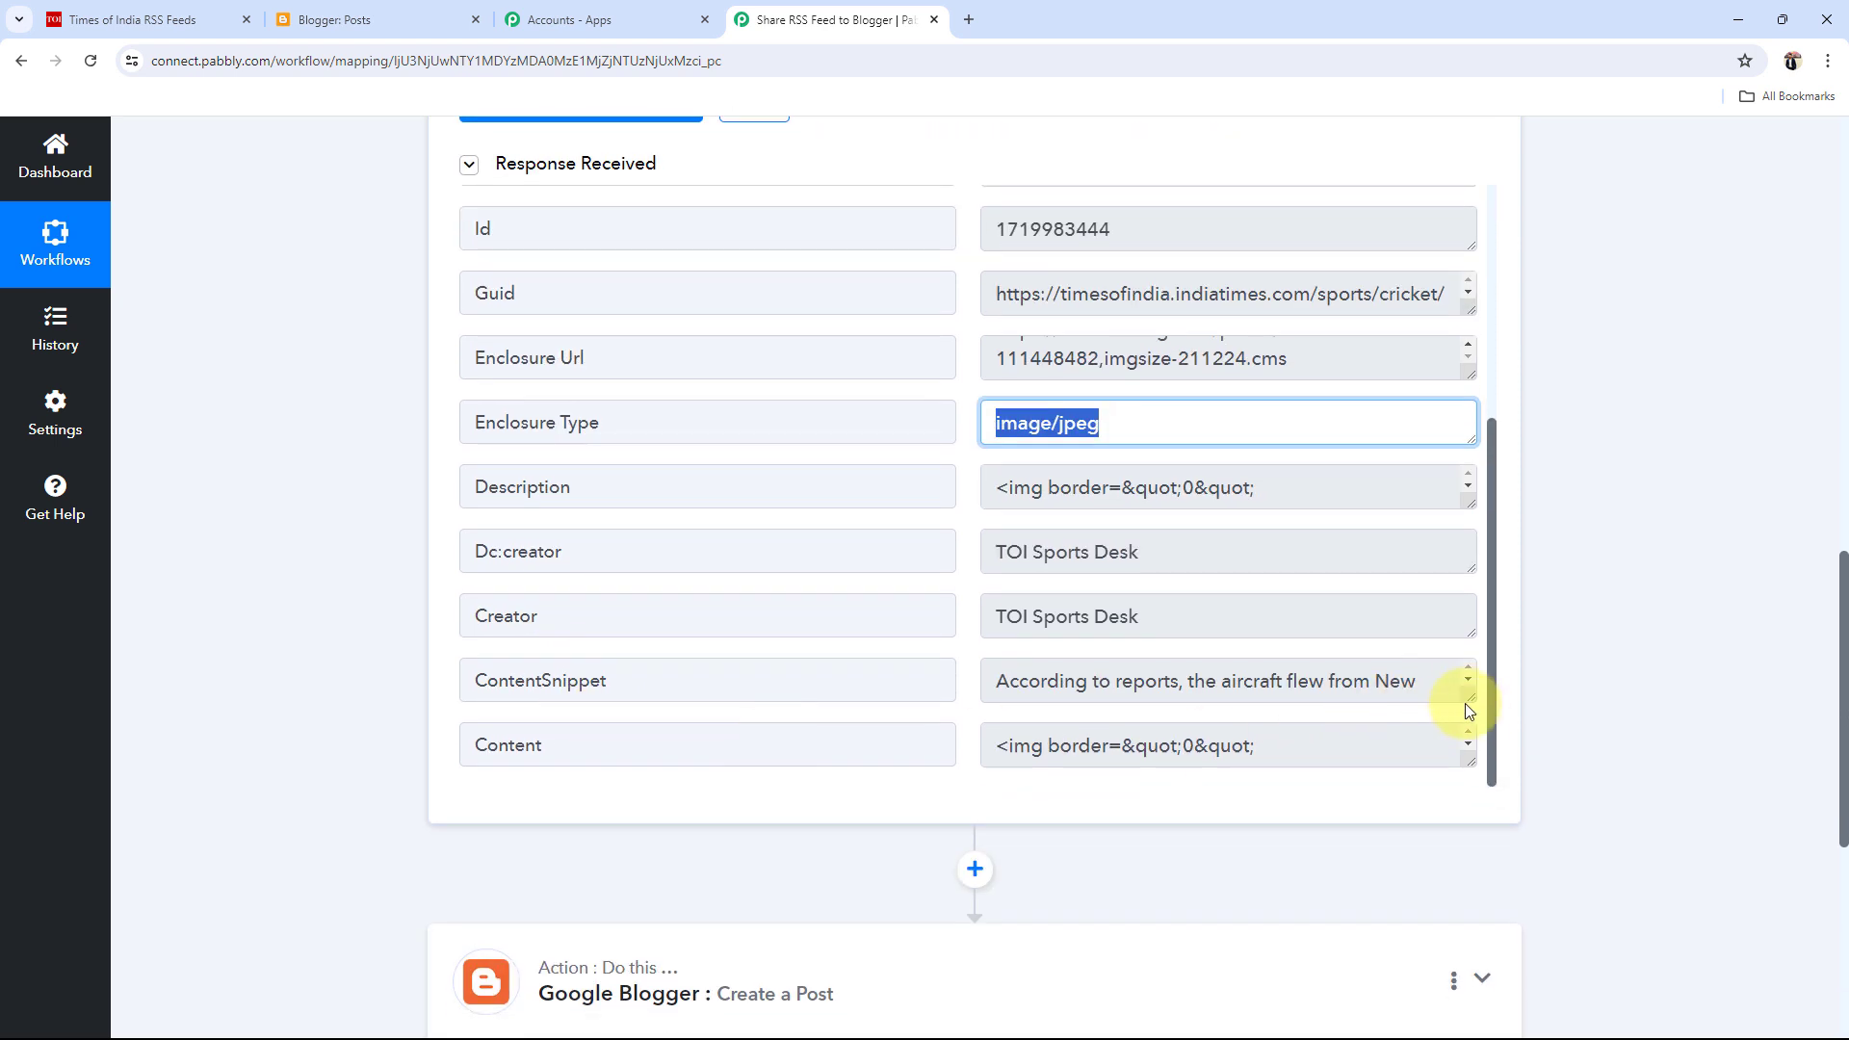
{"action": "left_click_drag", "start_coordinate": [1470, 699], "coordinate": [1515, 1003]}
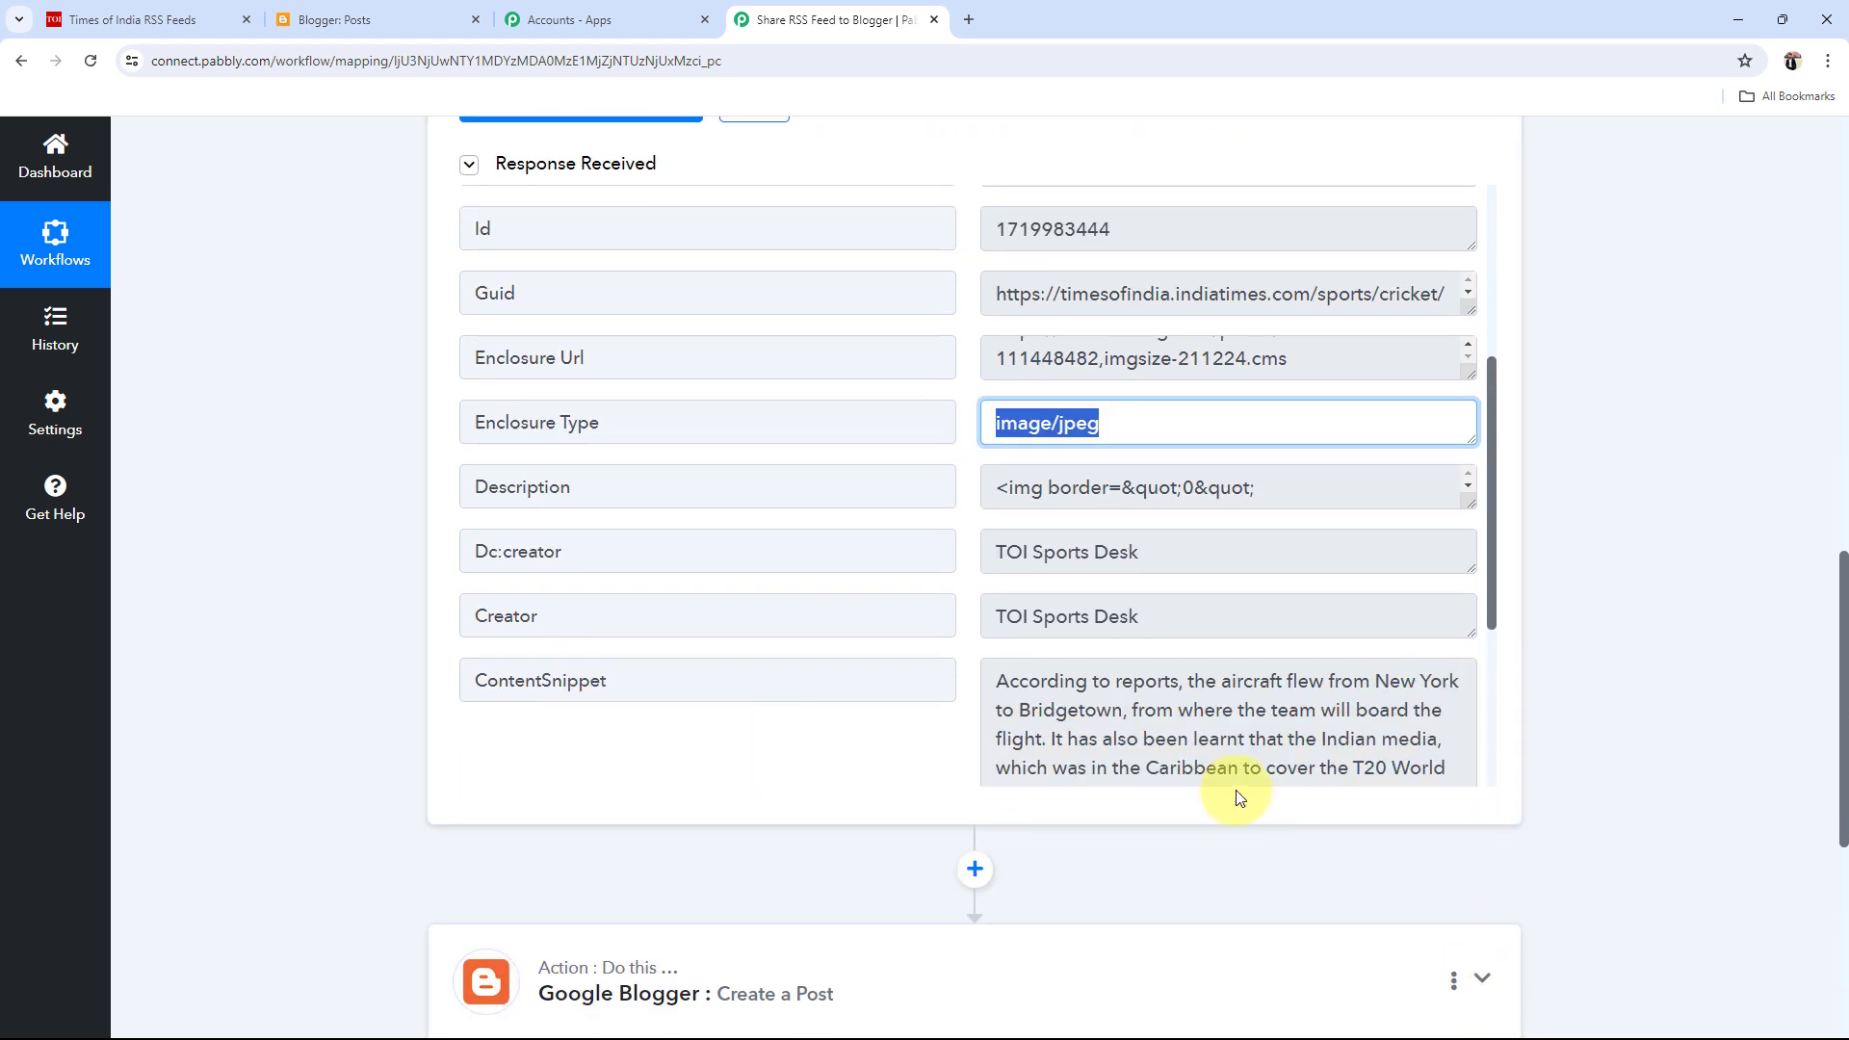
{"action": "scroll", "coordinate": [1164, 756], "scroll_direction": "down", "scroll_amount": 3}
{"action": "left_click", "coordinate": [1173, 656]}
{"action": "key", "text": "ctrl+a"}
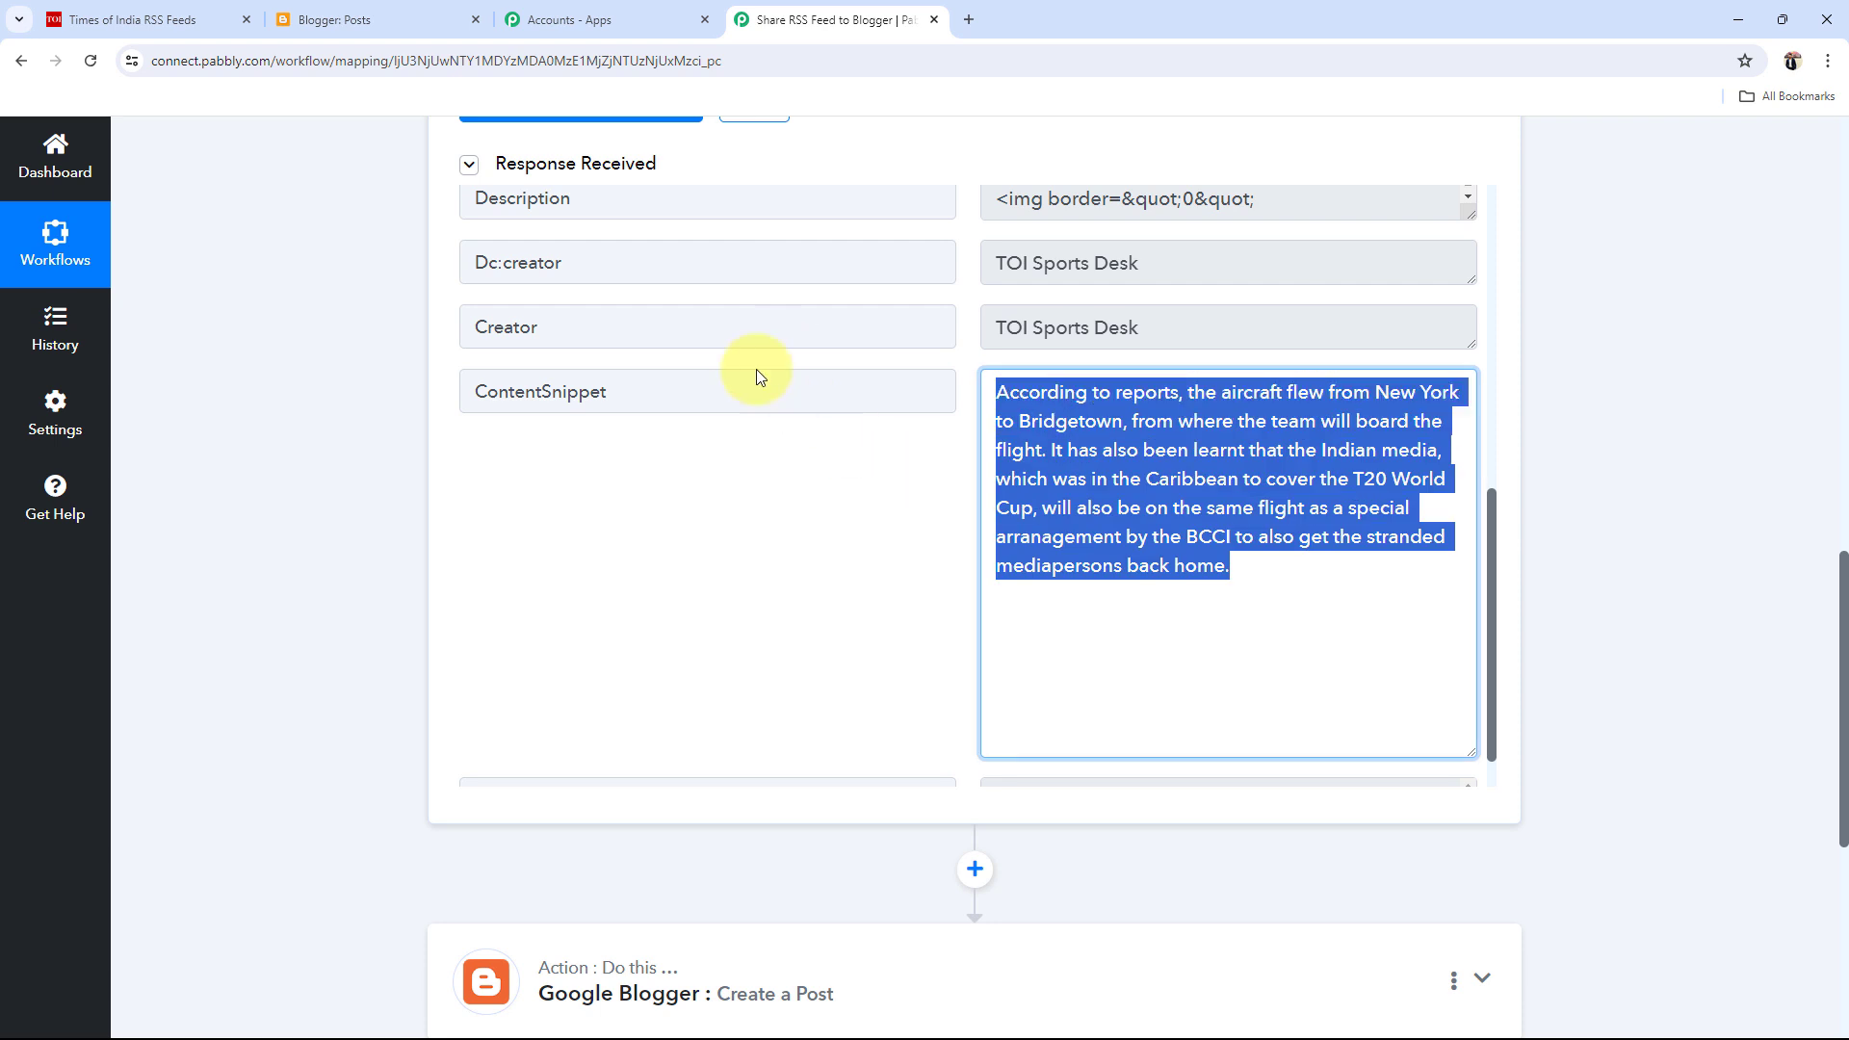
{"action": "left_click", "coordinate": [233, 549]}
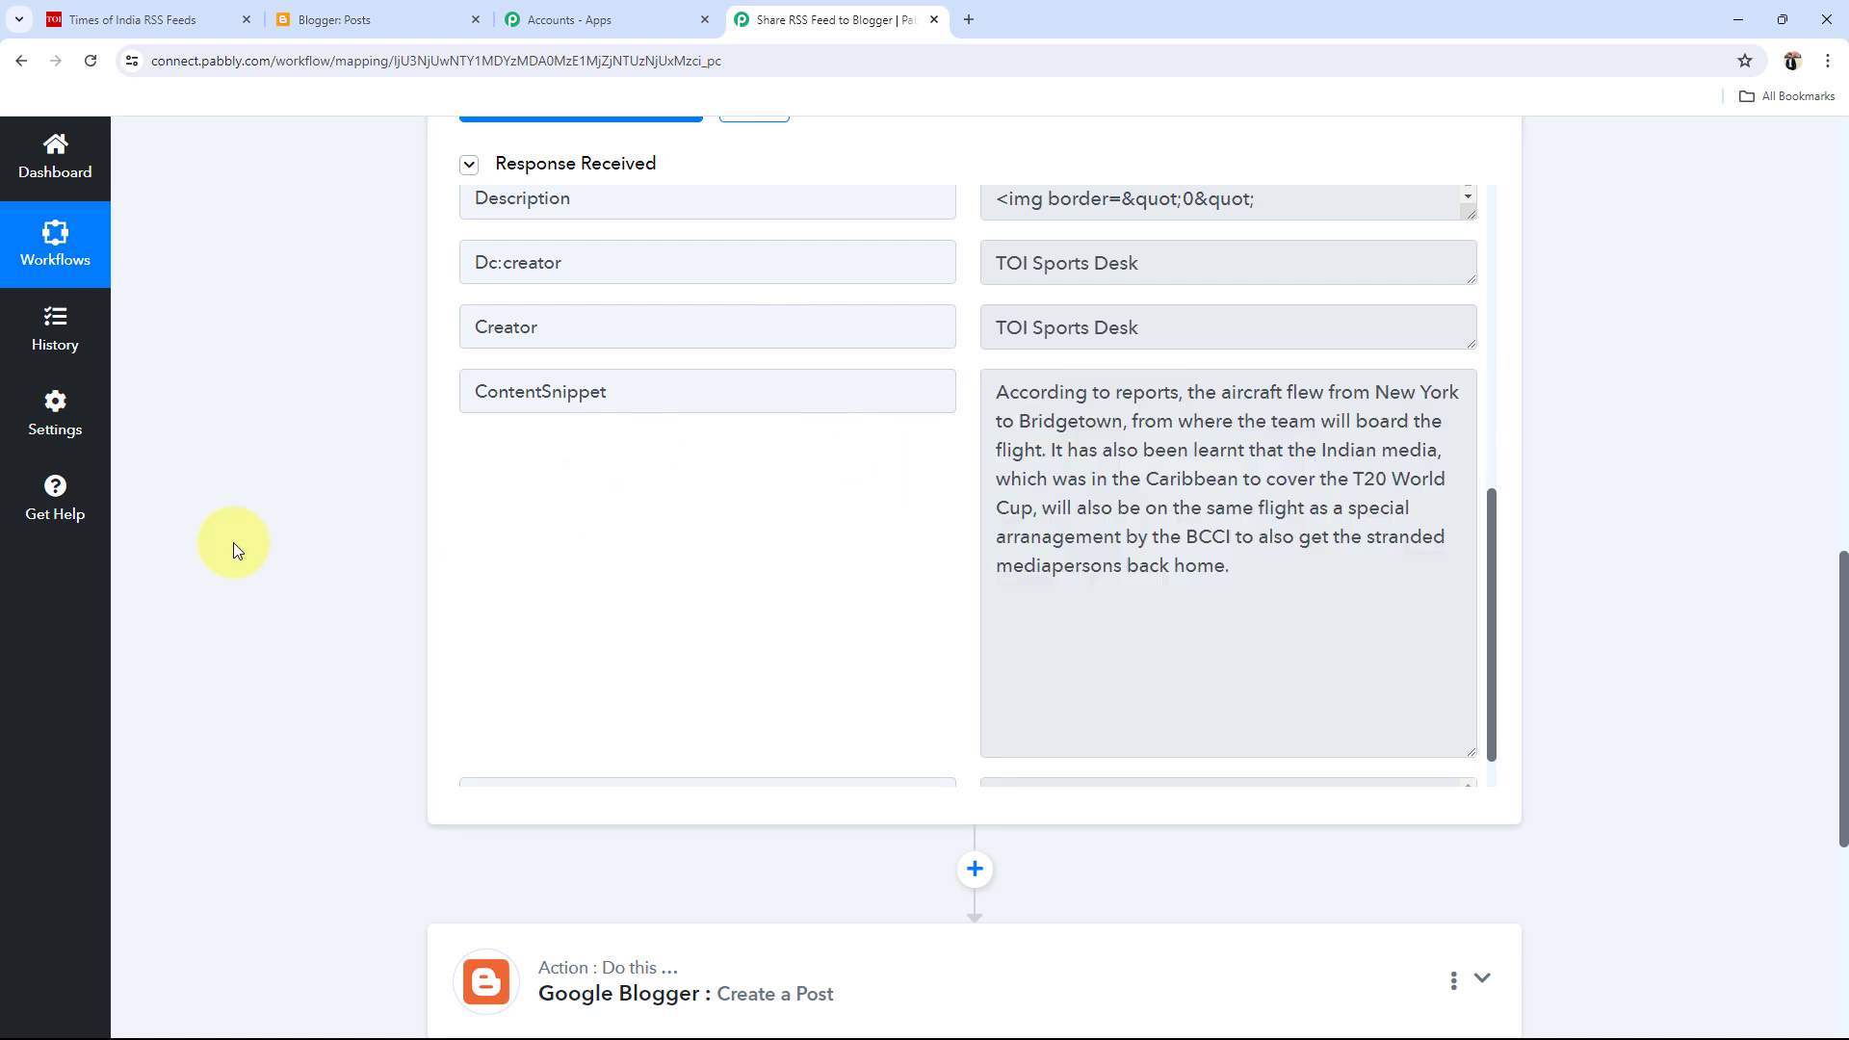
Collapse the RSS by Pabbly trigger block and check the Sports feed on the Times of India page.
{"action": "scroll", "coordinate": [233, 541], "scroll_direction": "up", "scroll_amount": 10}
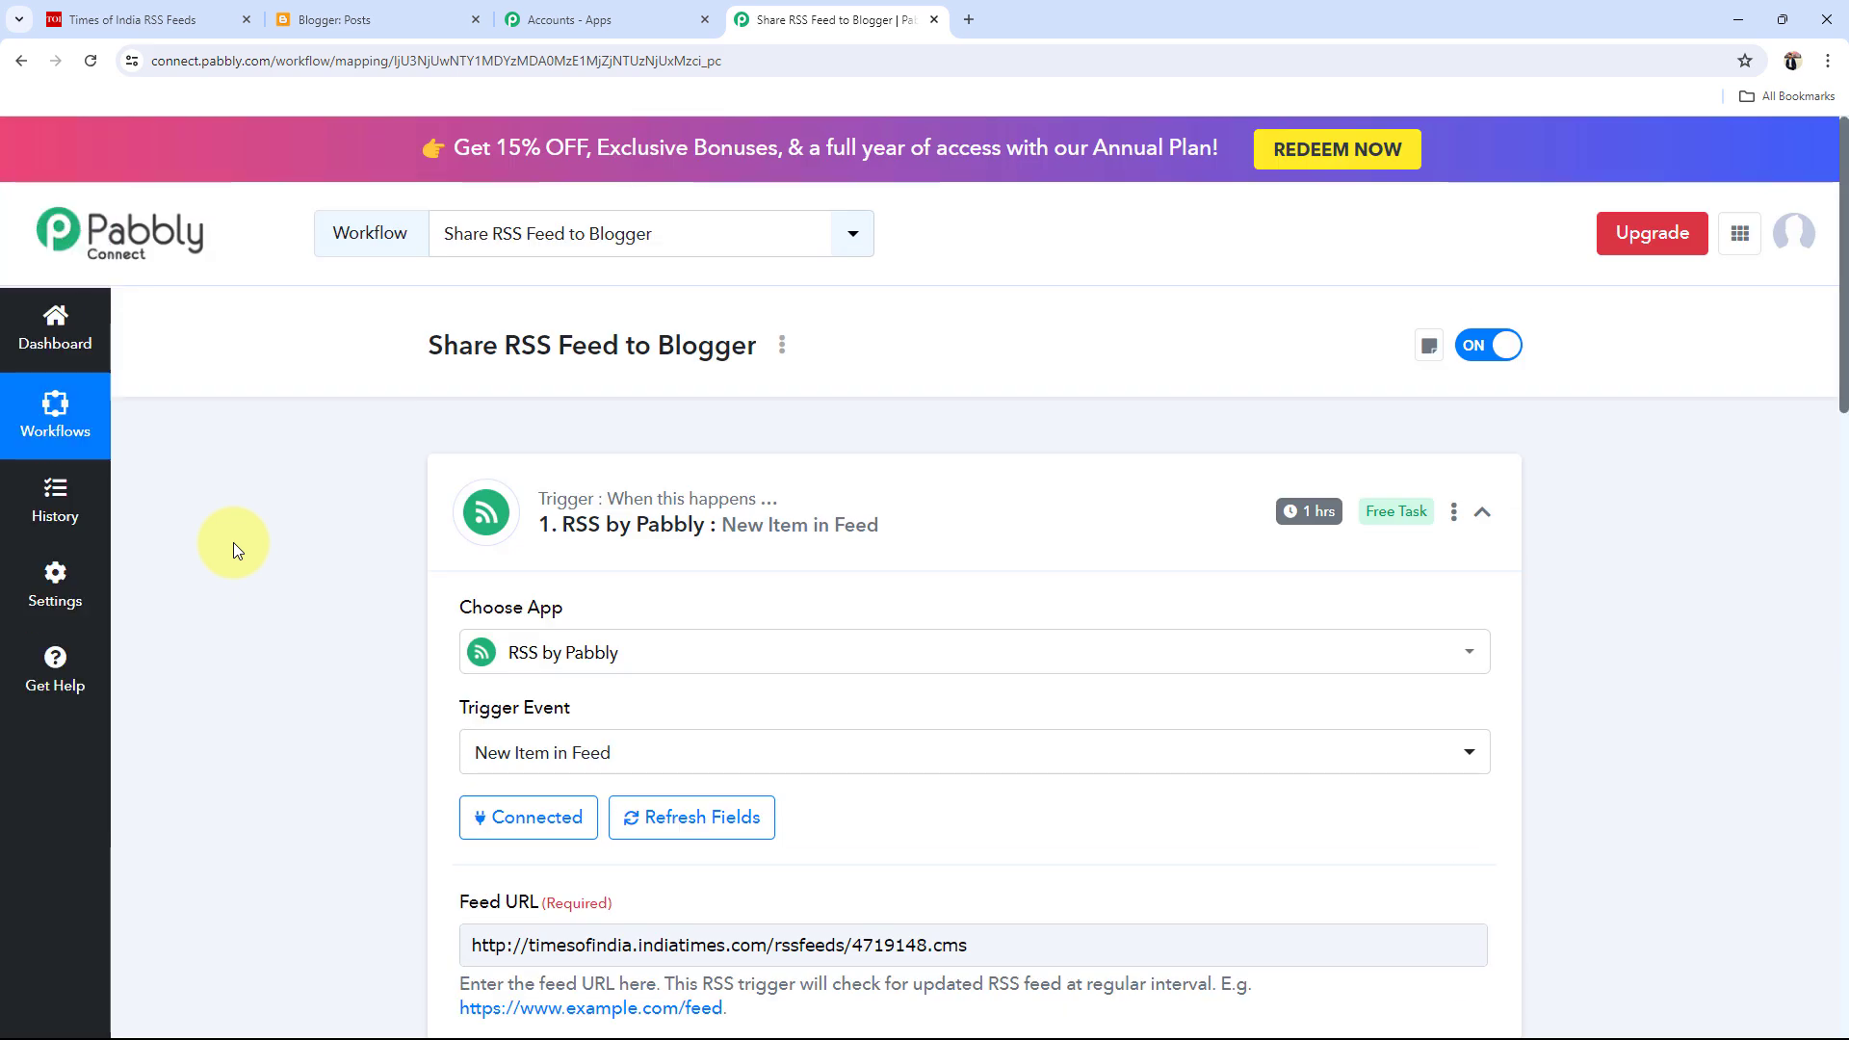
{"action": "left_click", "coordinate": [879, 517]}
{"action": "left_click", "coordinate": [730, 539]}
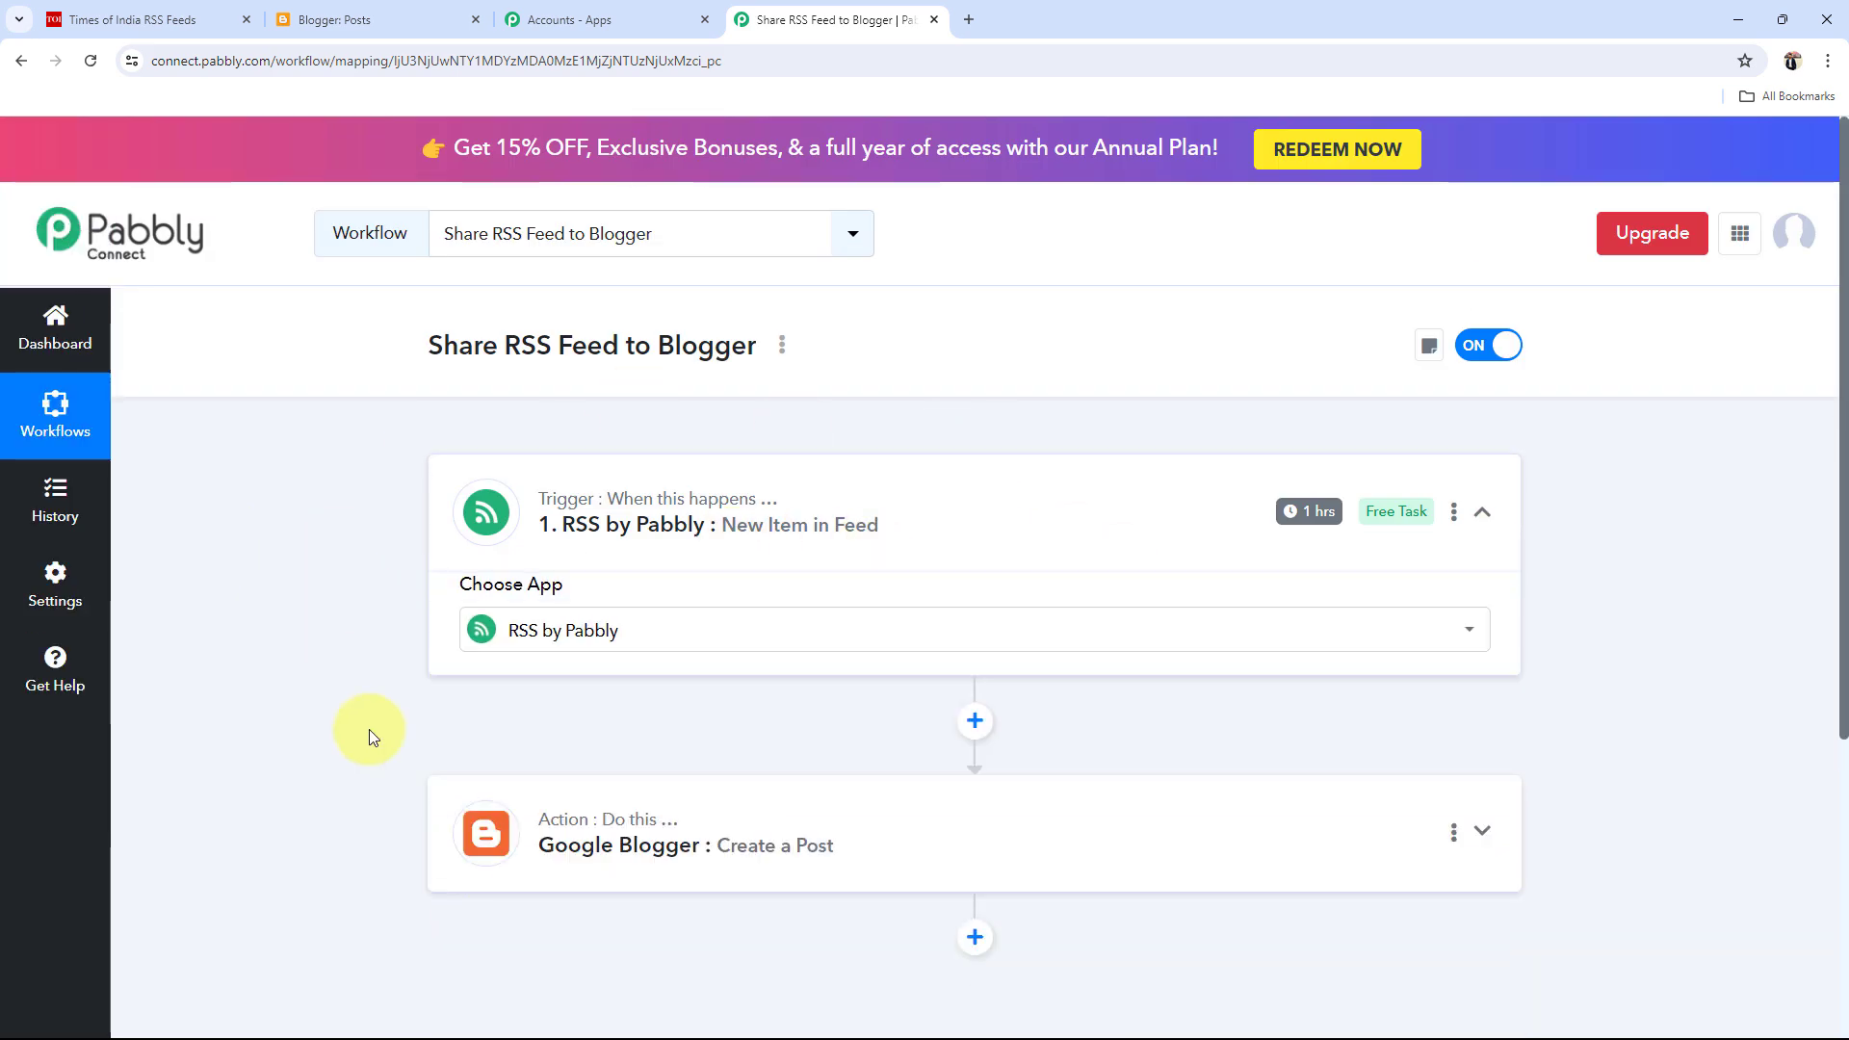
{"action": "scroll", "coordinate": [354, 765], "scroll_direction": "down", "scroll_amount": 3}
{"action": "scroll", "coordinate": [466, 703], "scroll_direction": "up", "scroll_amount": 3}
{"action": "left_click", "coordinate": [927, 491]}
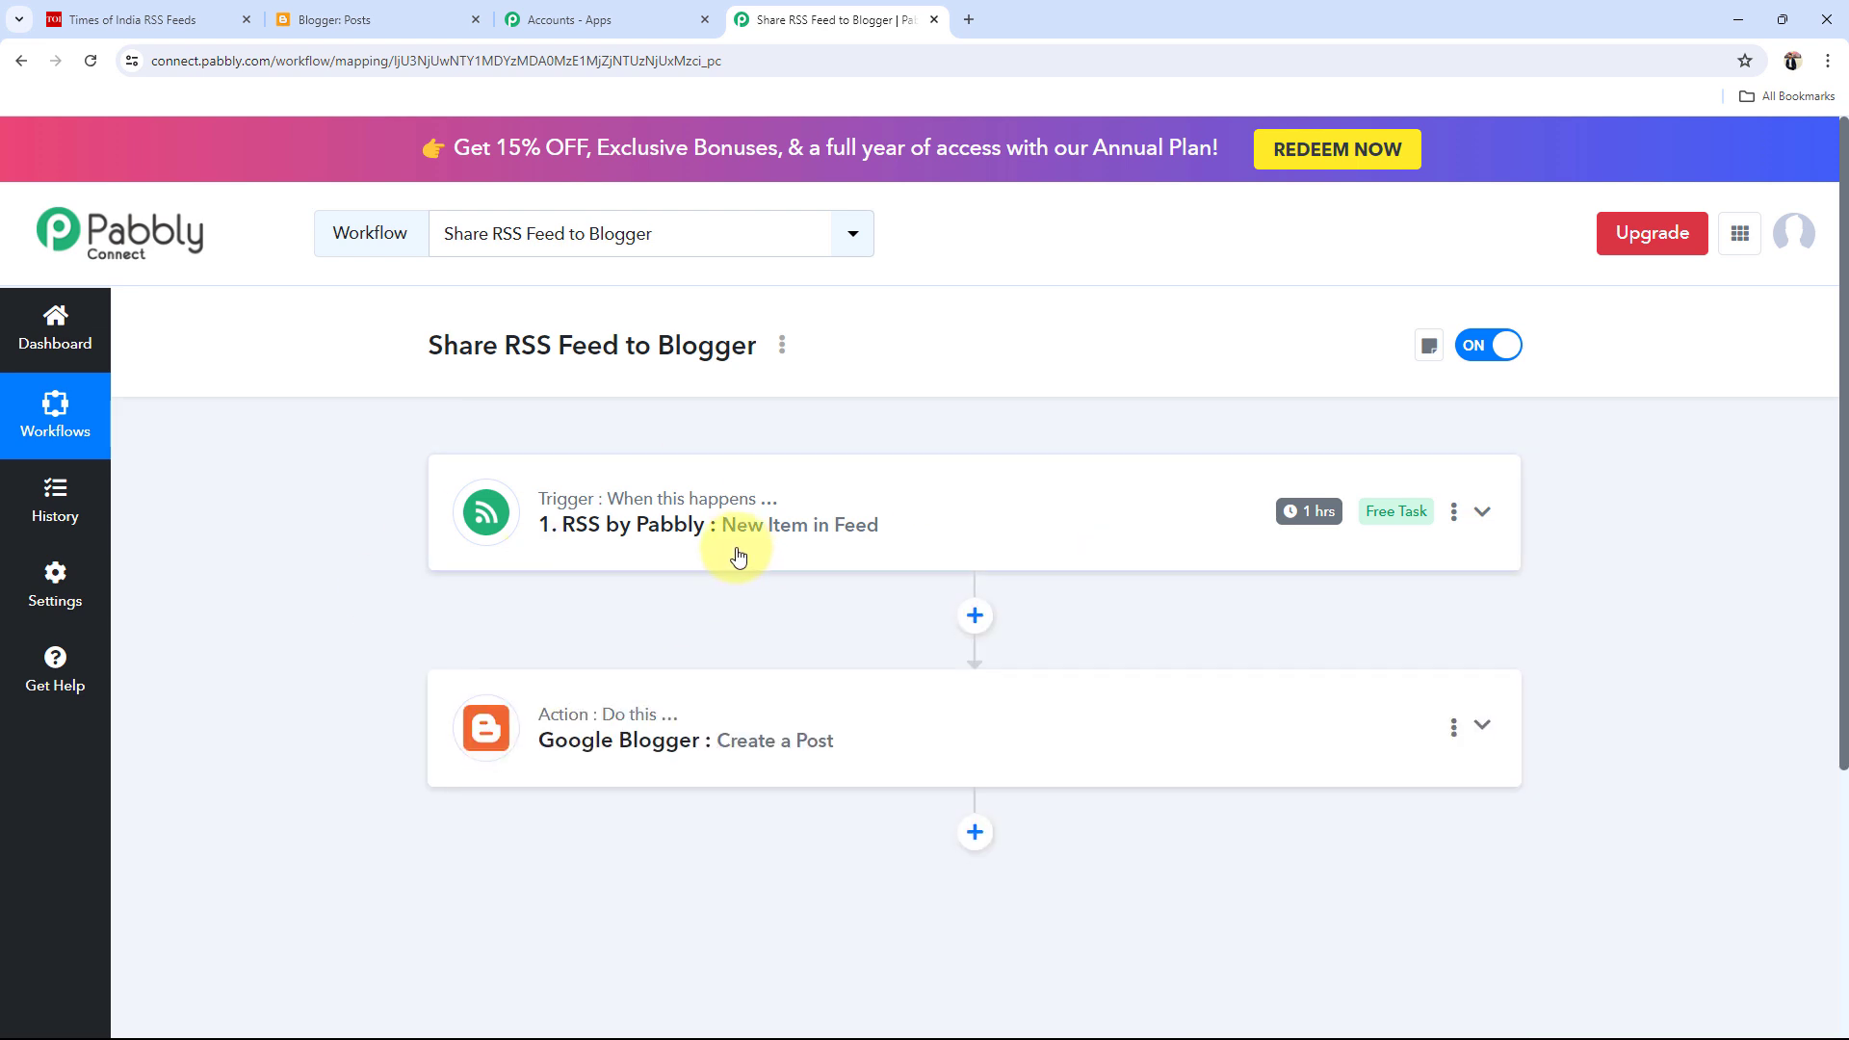
{"action": "left_click", "coordinate": [163, 19]}
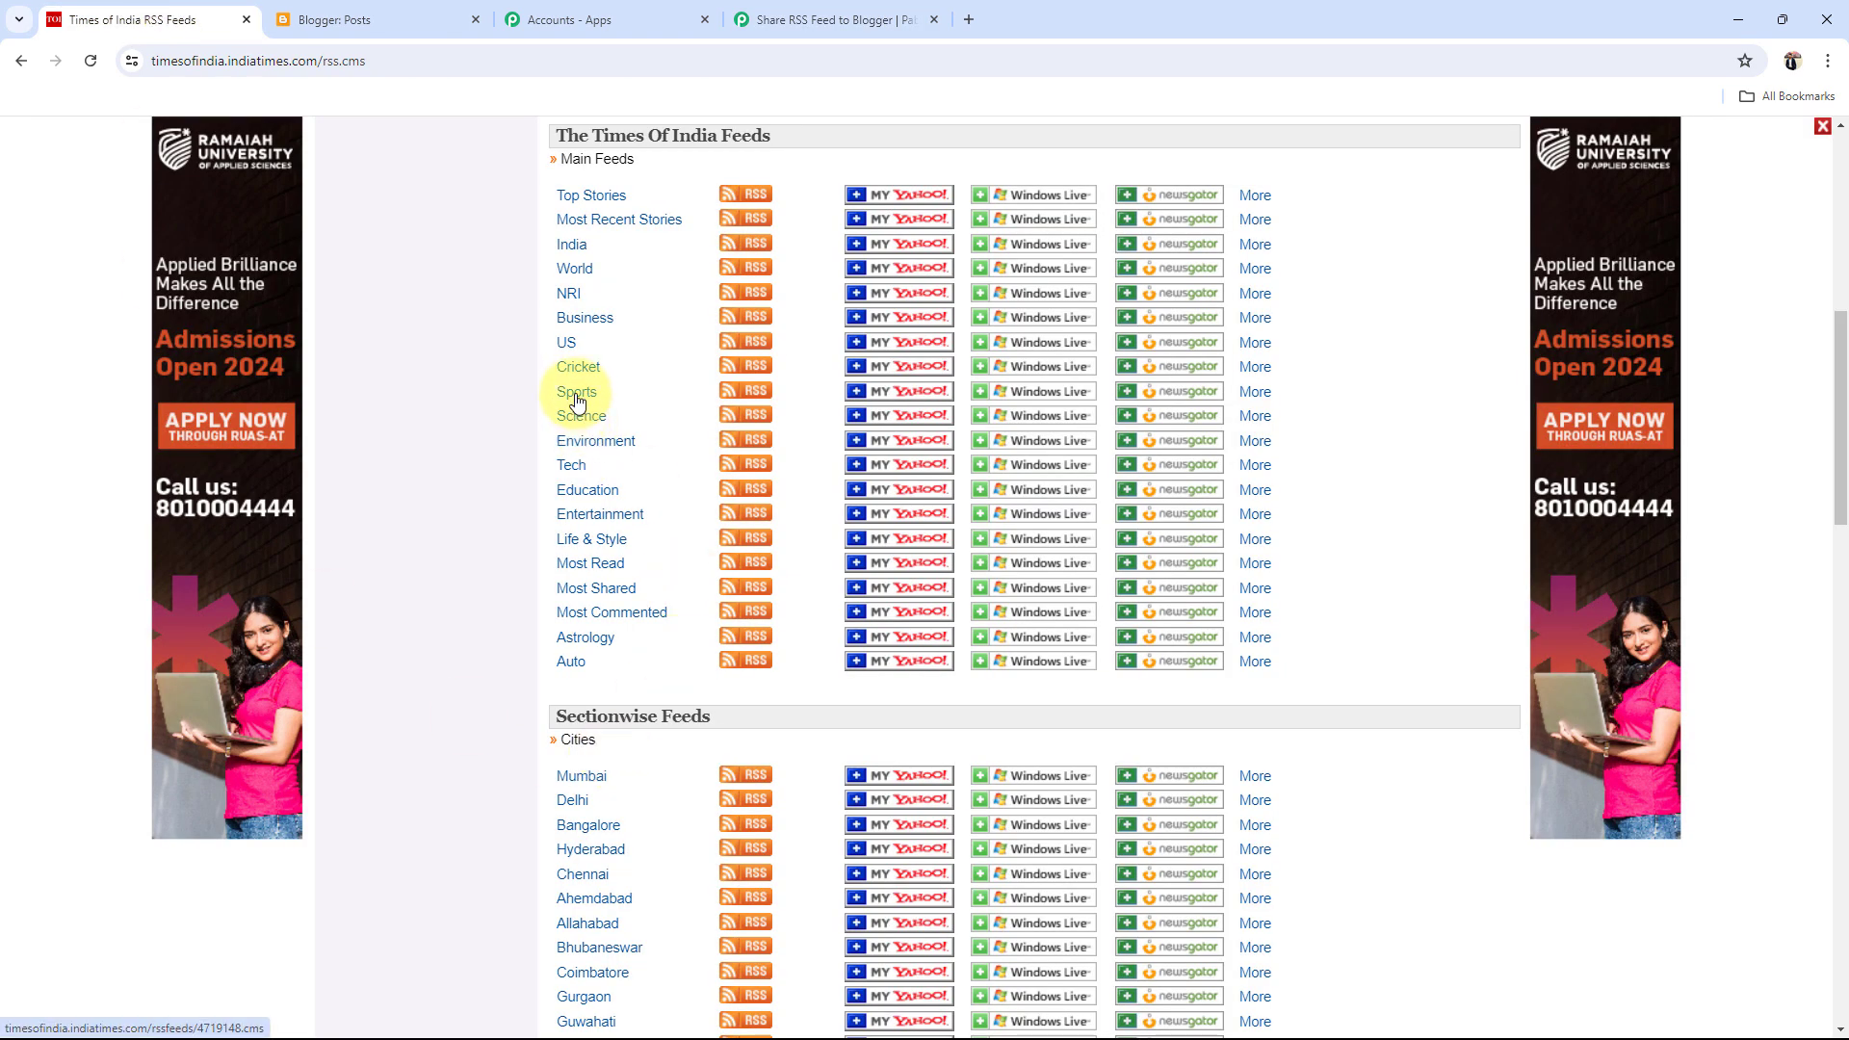
{"action": "left_click", "coordinate": [834, 19]}
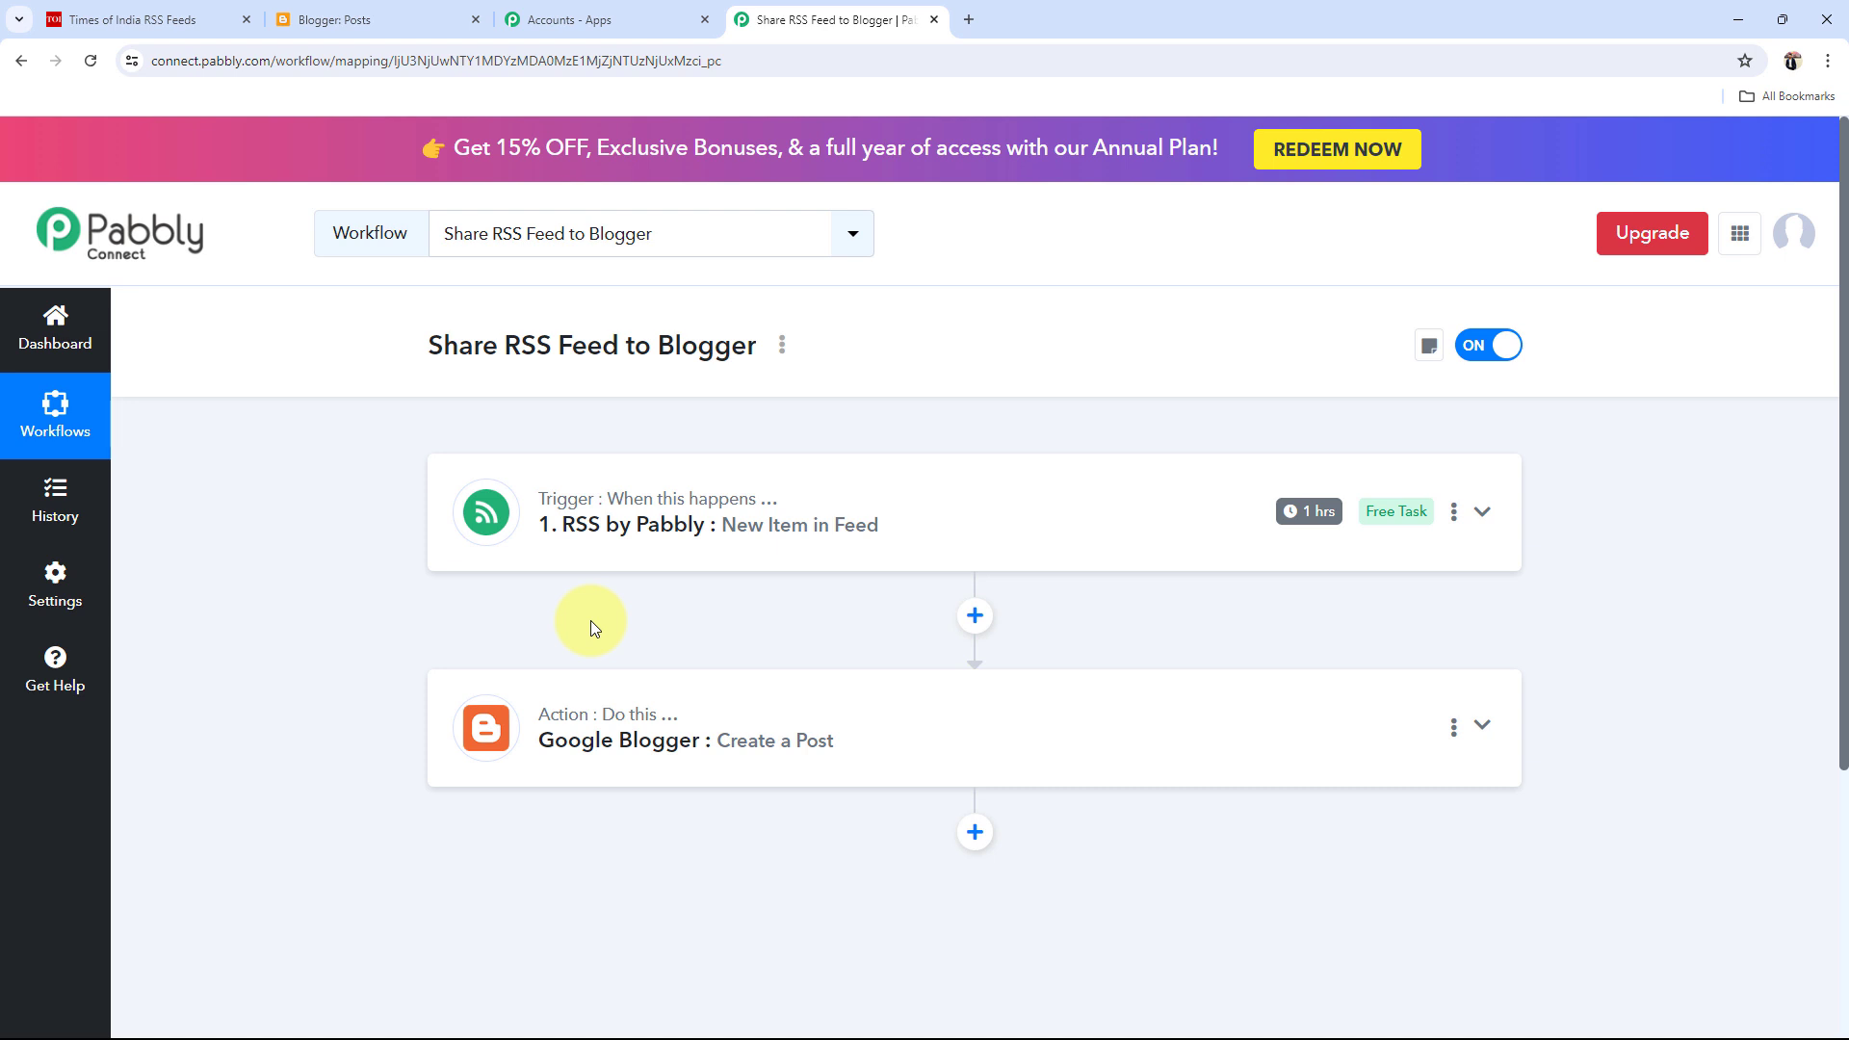
Connect the Google Blogger action through a new connection, signing in with Google and granting Pabbly Connect access to the account.
{"action": "left_click", "coordinate": [610, 737]}
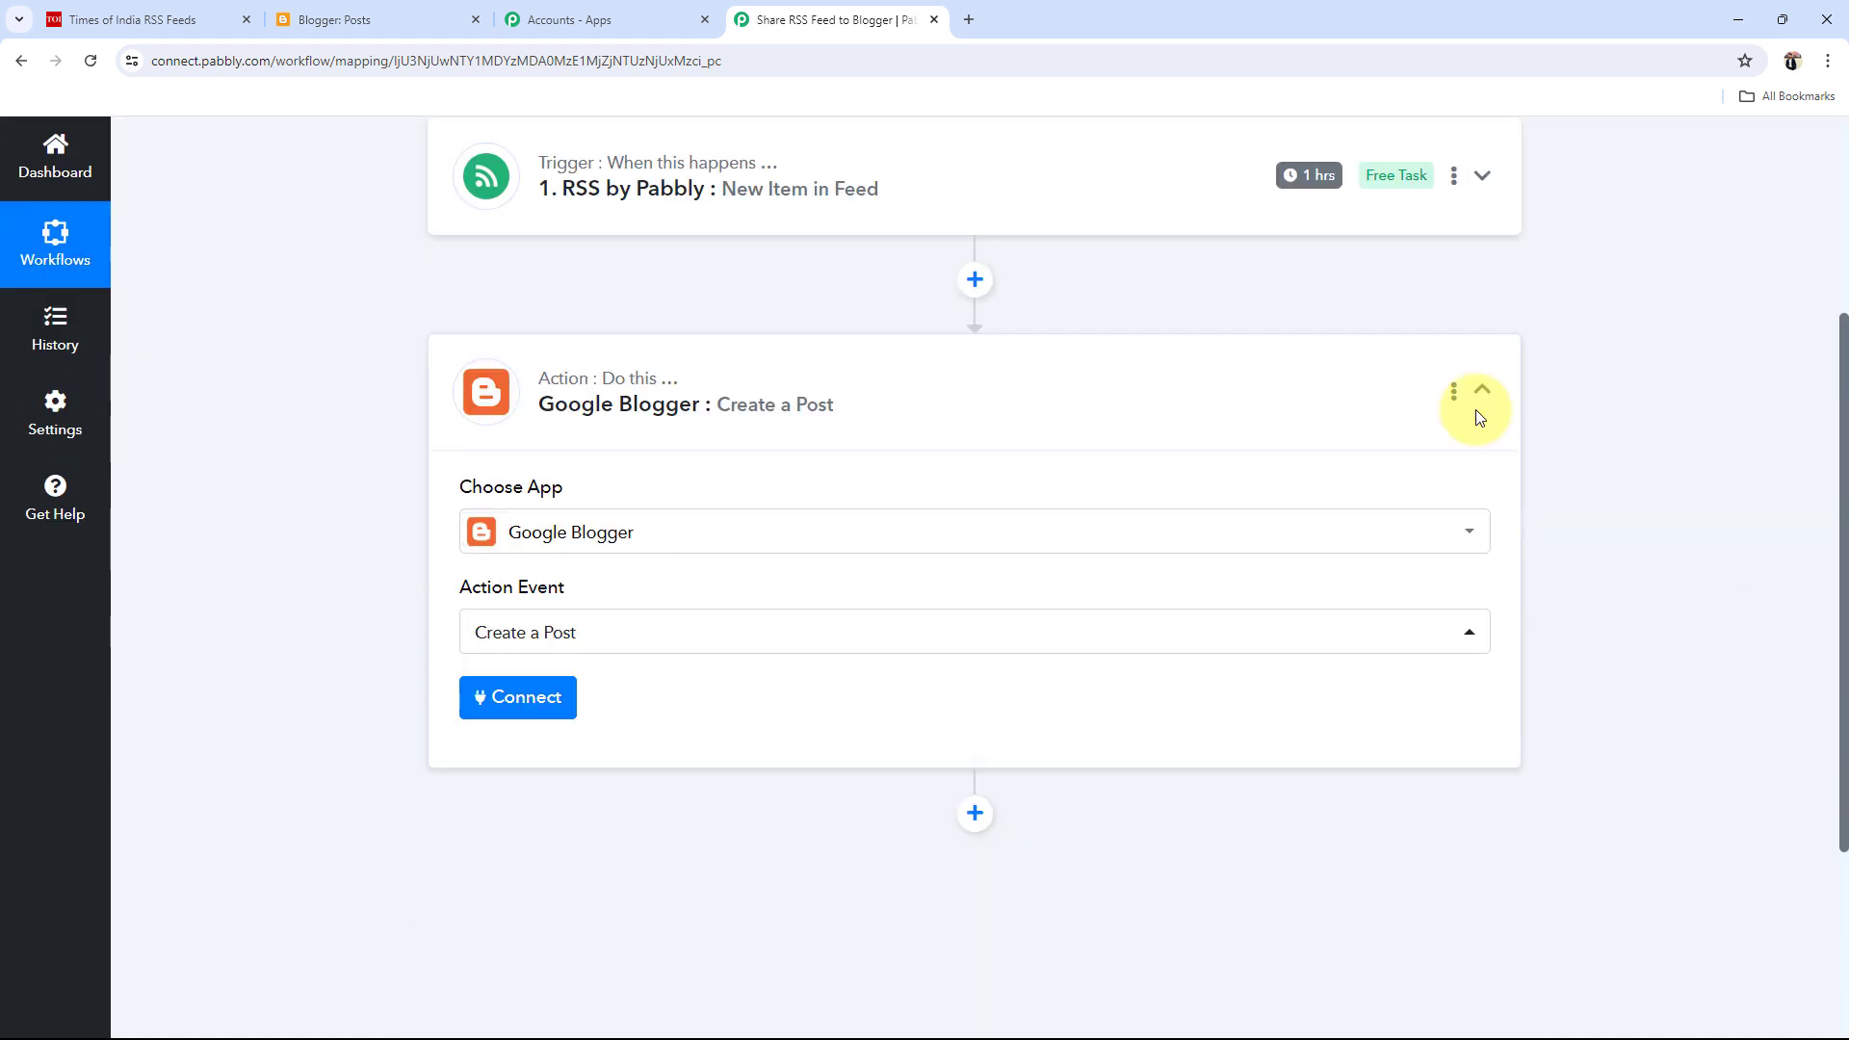
{"action": "left_click", "coordinate": [572, 692]}
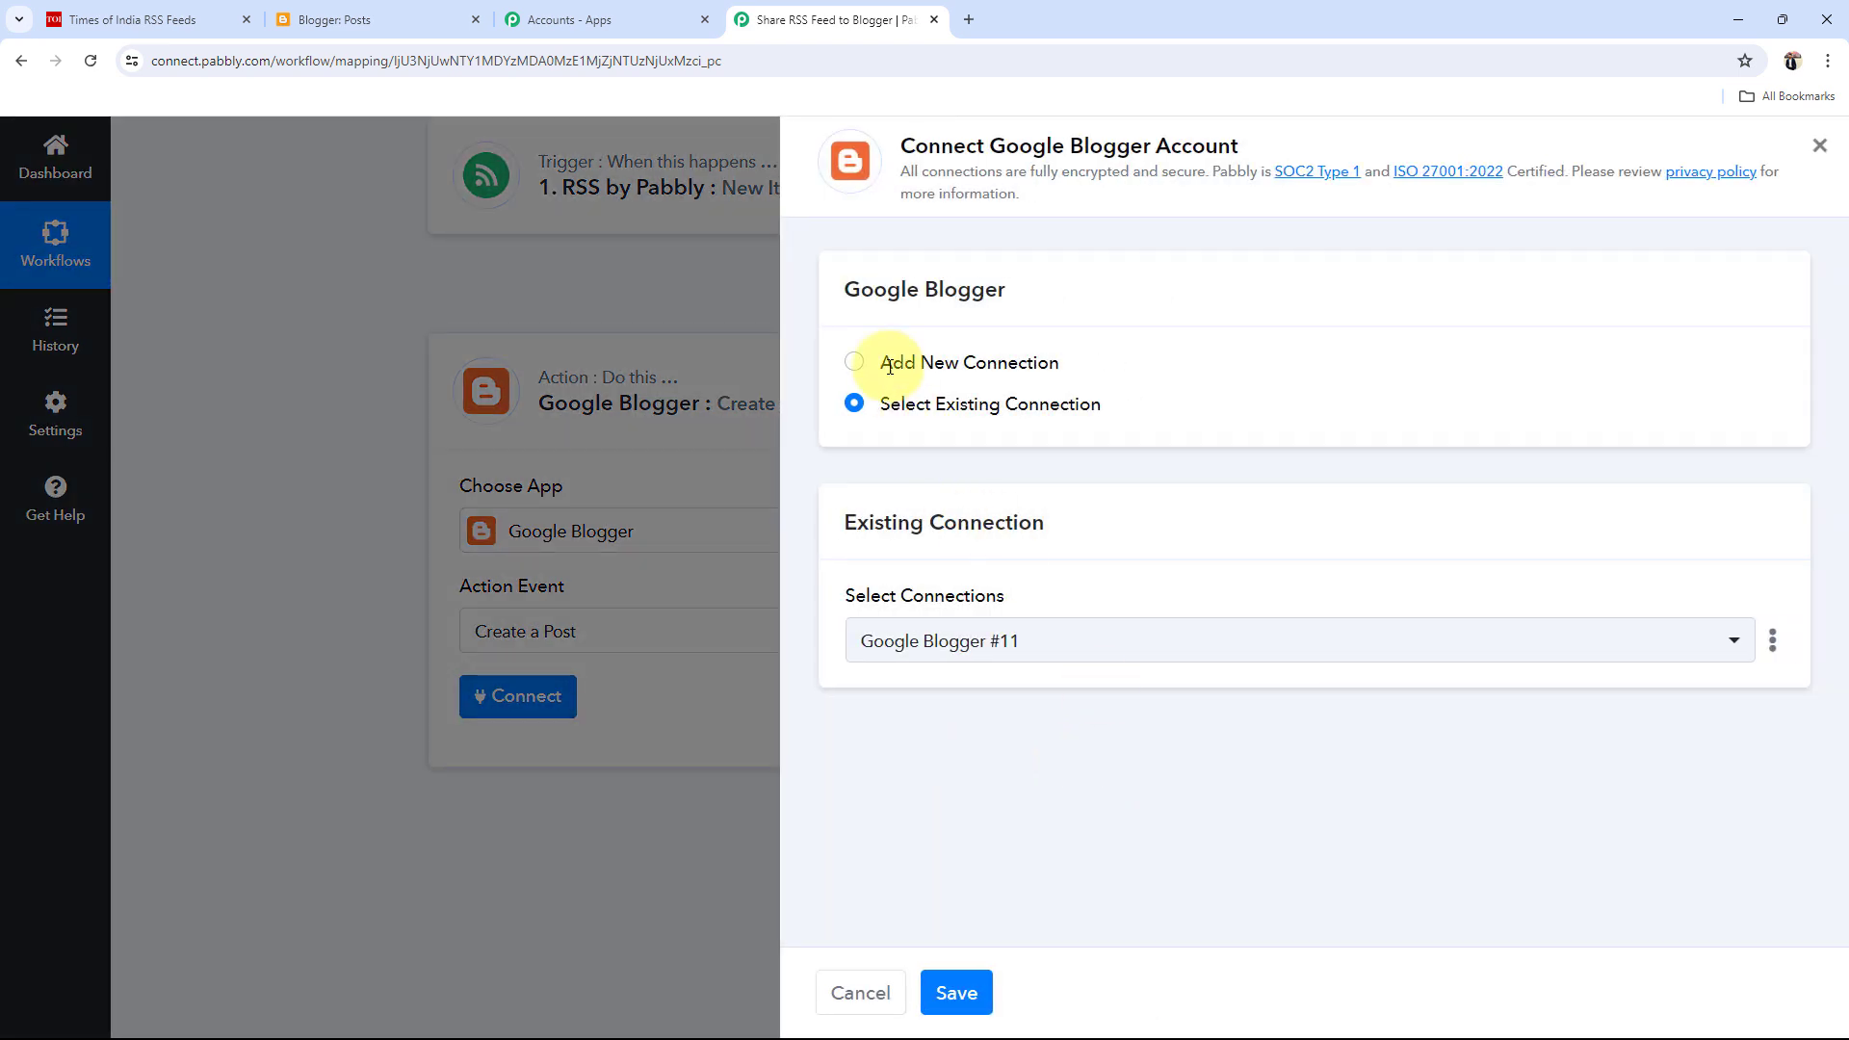
{"action": "left_click", "coordinate": [855, 363]}
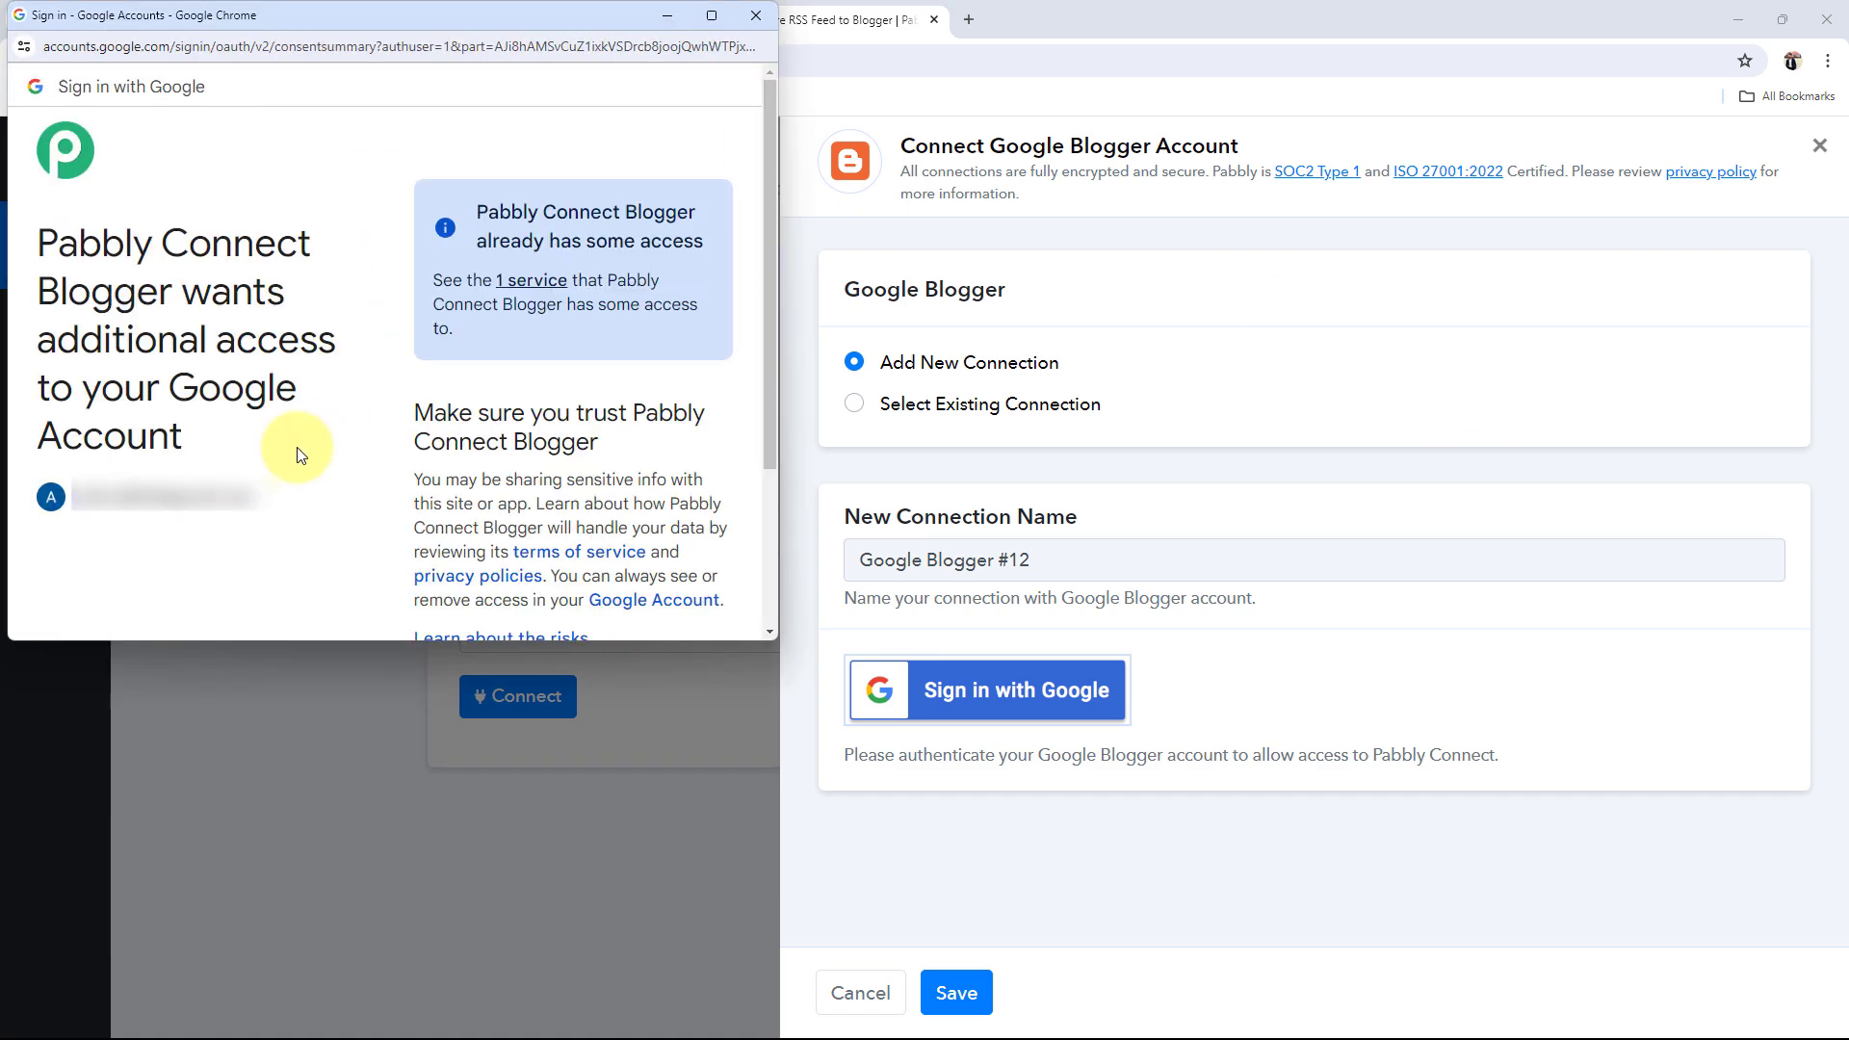
{"action": "scroll", "coordinate": [296, 446], "scroll_direction": "down", "scroll_amount": 3}
{"action": "left_click", "coordinate": [601, 533]}
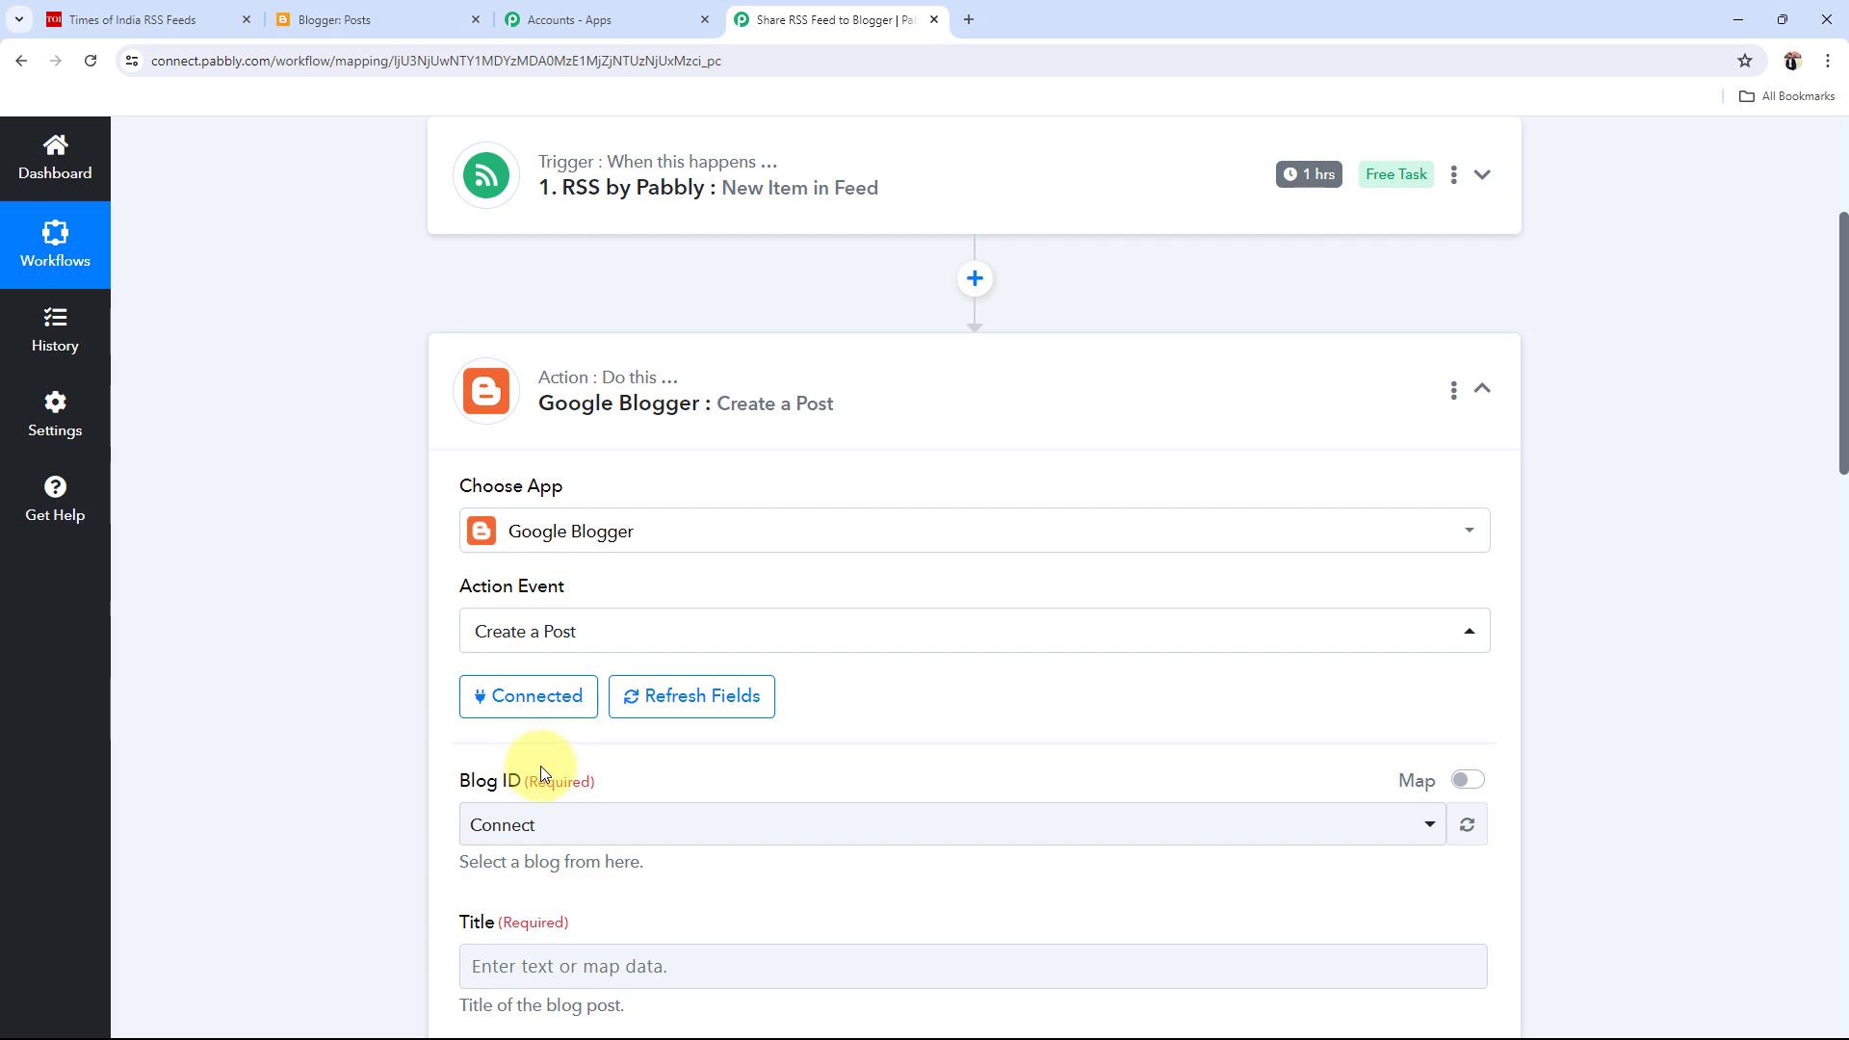
Switch to Blogger and check the list of available blogs in the account.
{"action": "scroll", "coordinate": [332, 737], "scroll_direction": "down", "scroll_amount": 4}
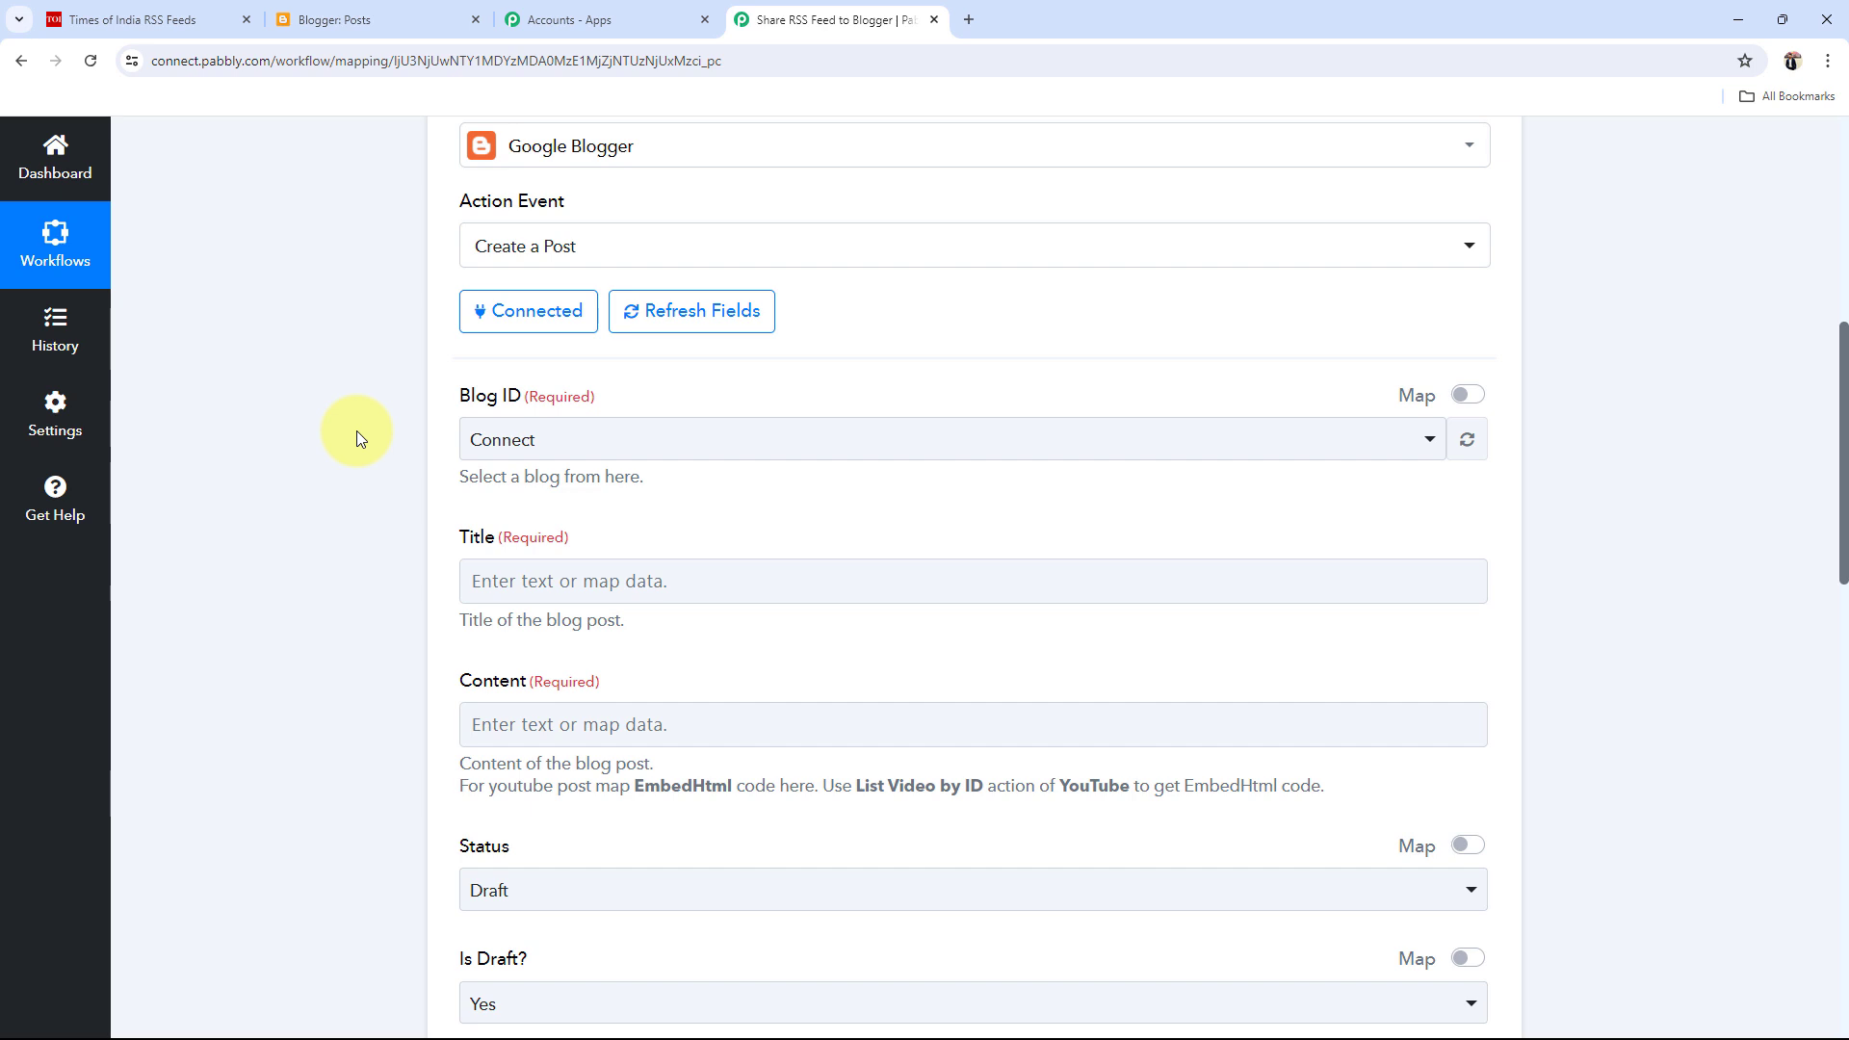
{"action": "left_click", "coordinate": [404, 15]}
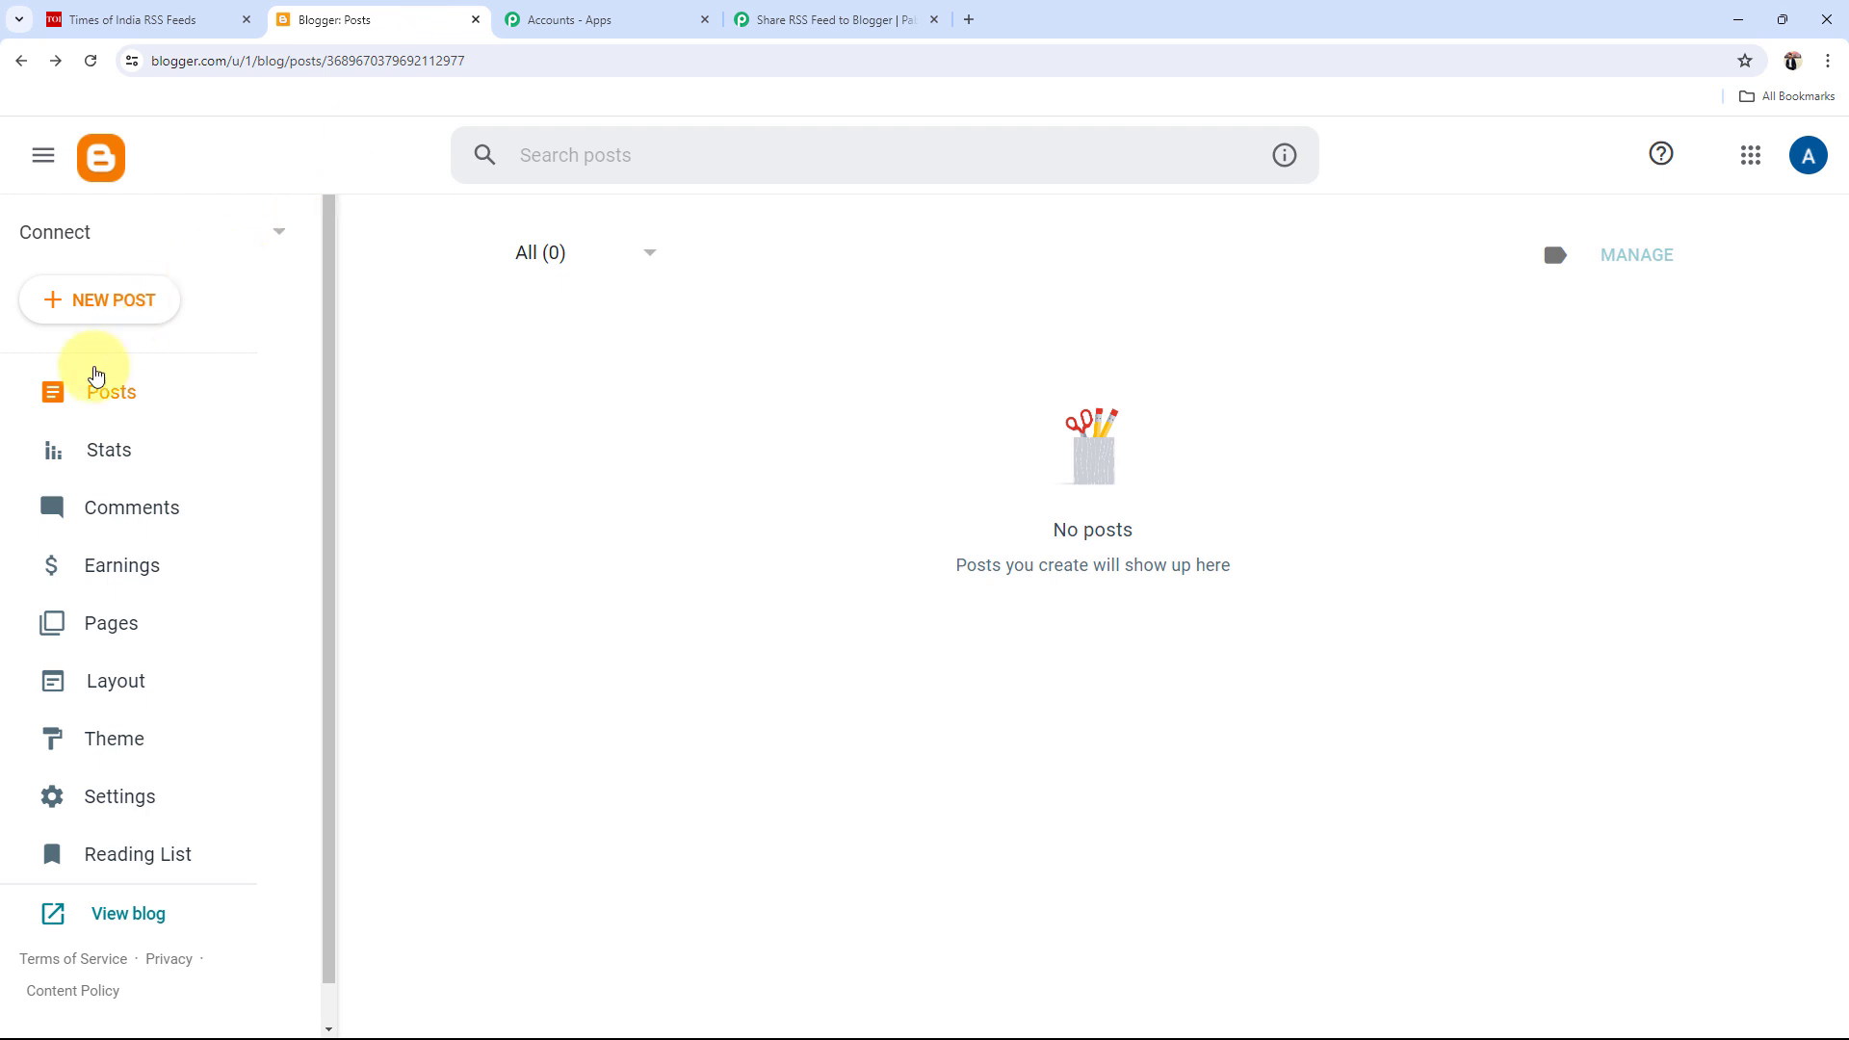
{"action": "left_click", "coordinate": [258, 242]}
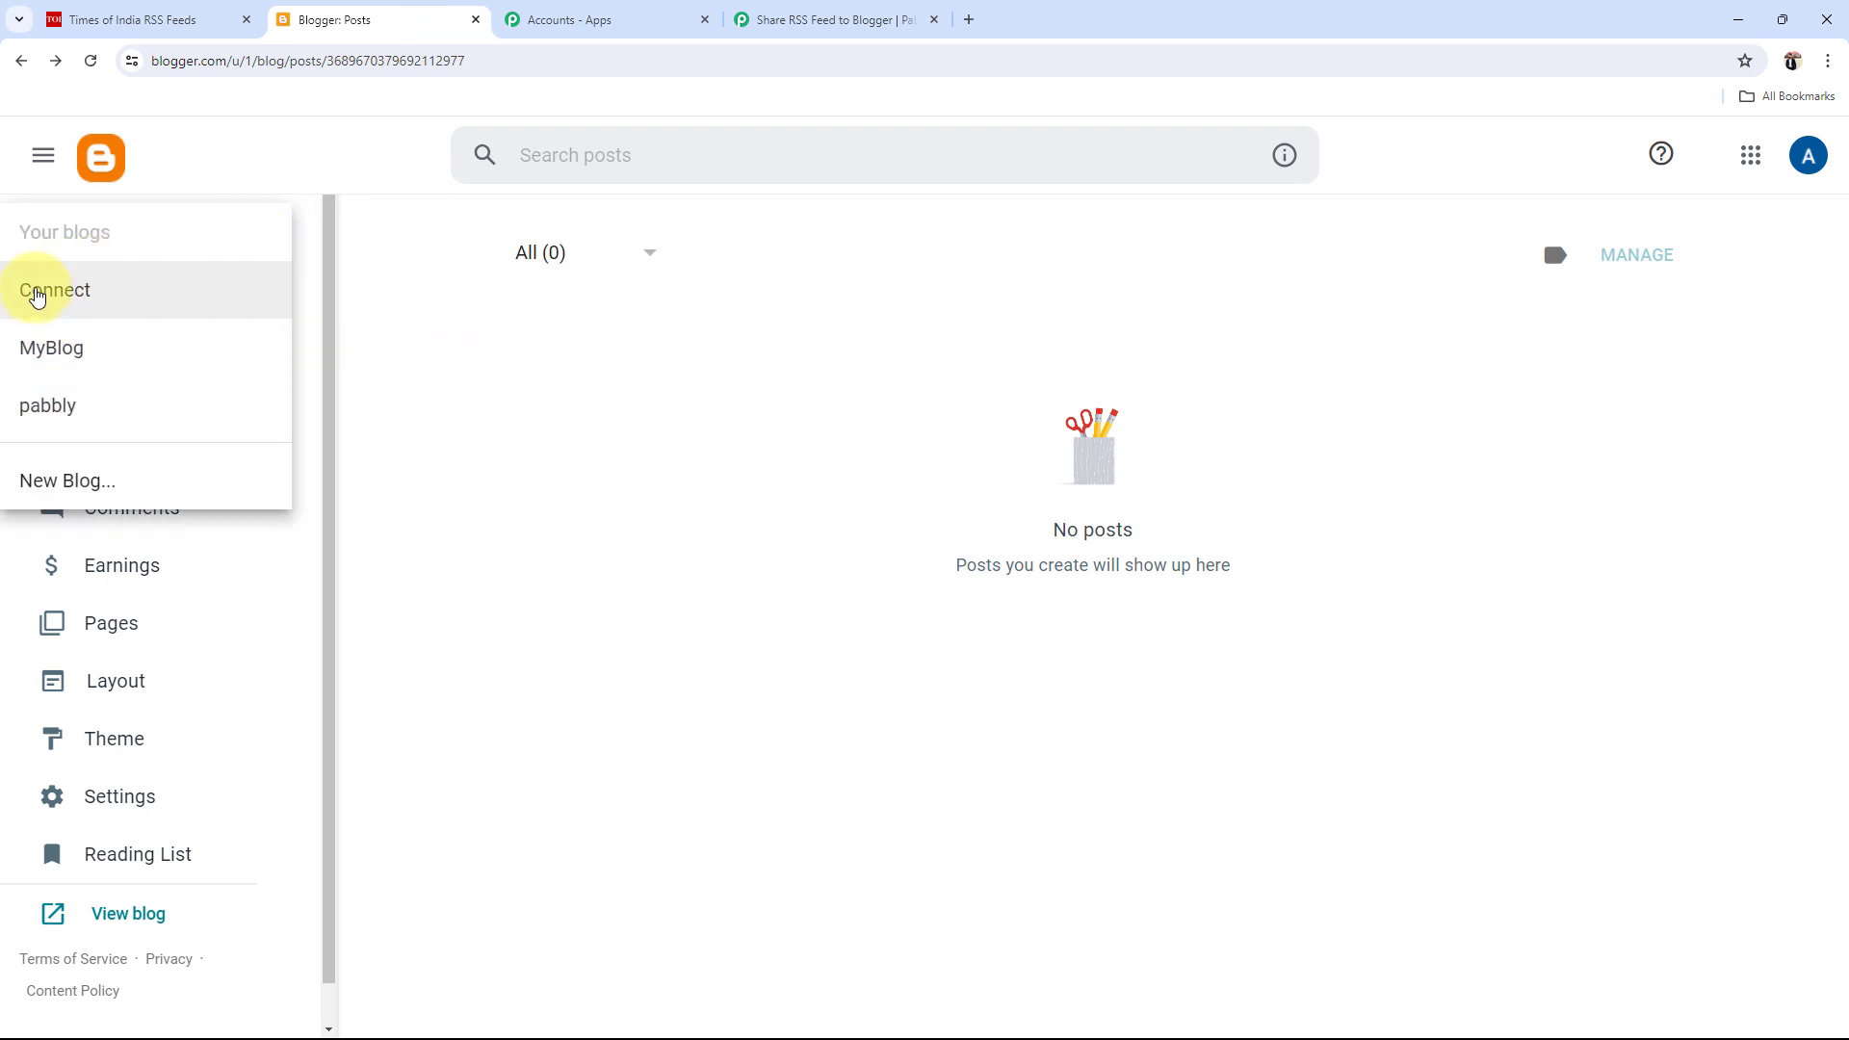
{"action": "left_click", "coordinate": [704, 686]}
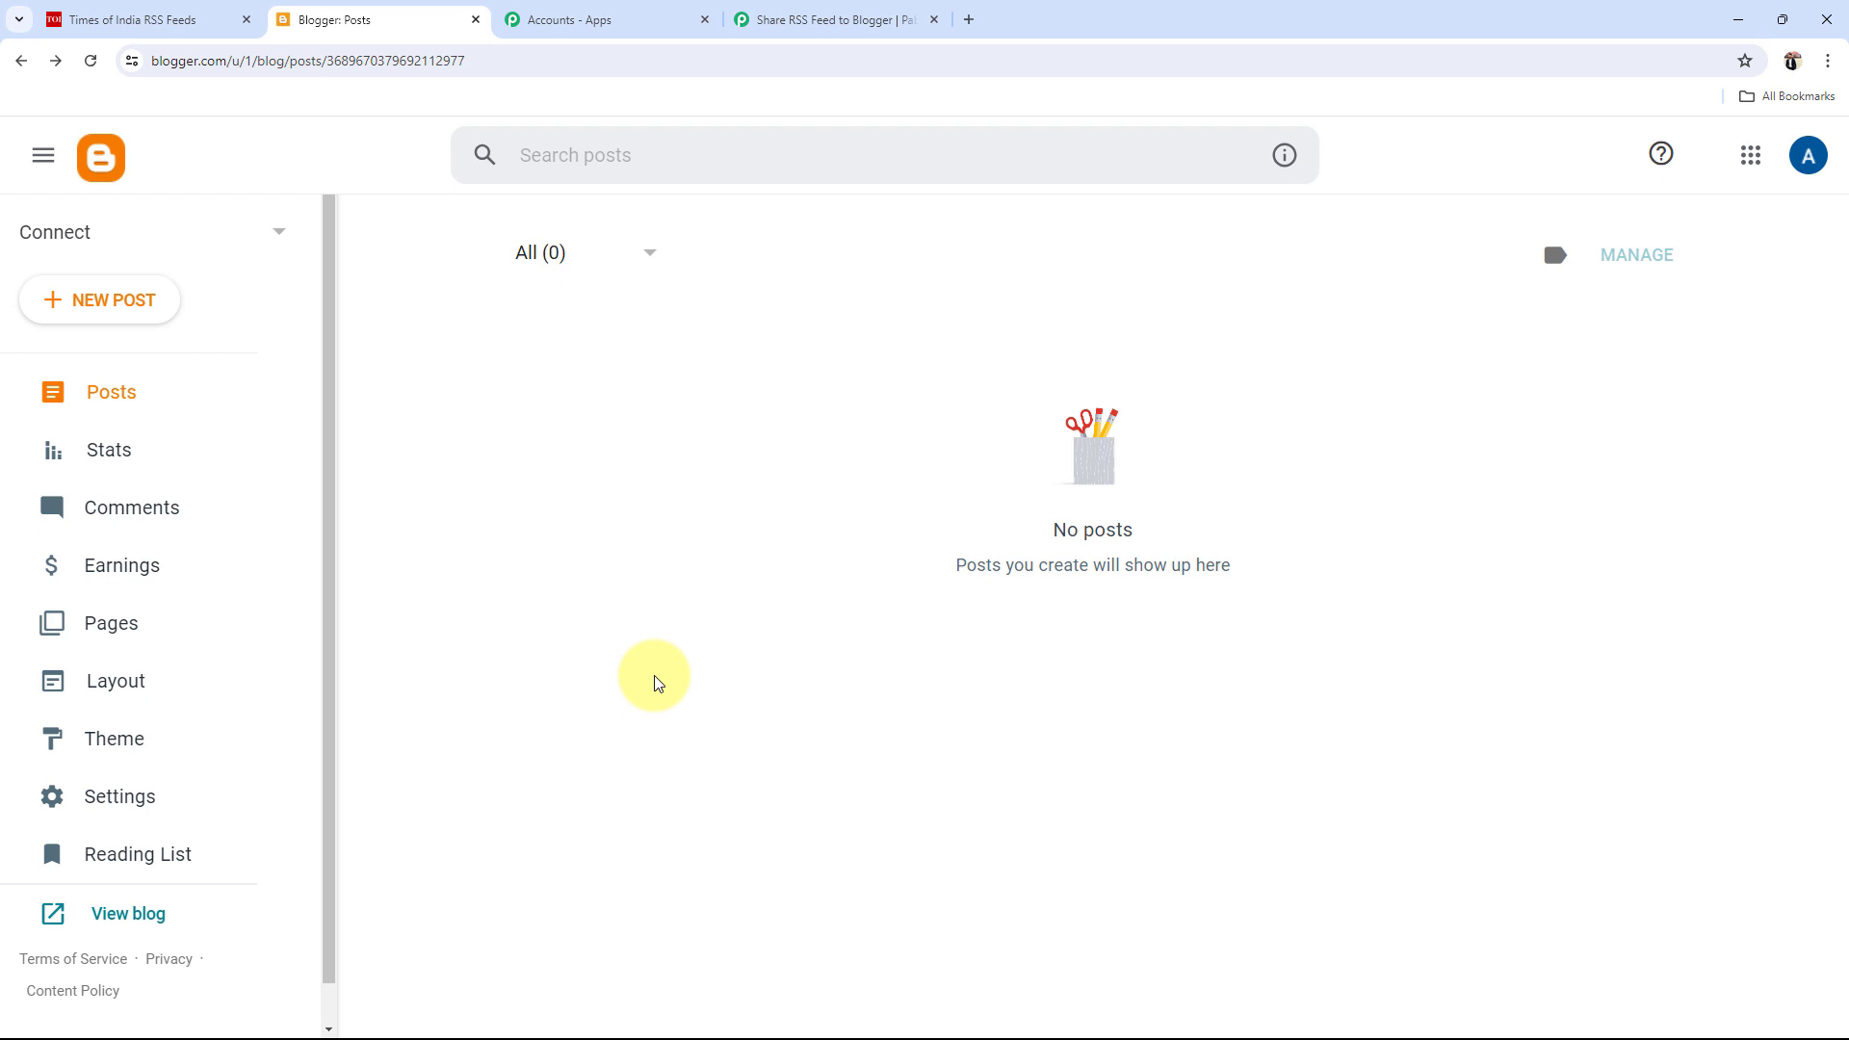
Return to Pabbly Connect and select Connect as the Blog ID for the new post.
{"action": "left_click", "coordinate": [803, 19]}
{"action": "left_click", "coordinate": [482, 453]}
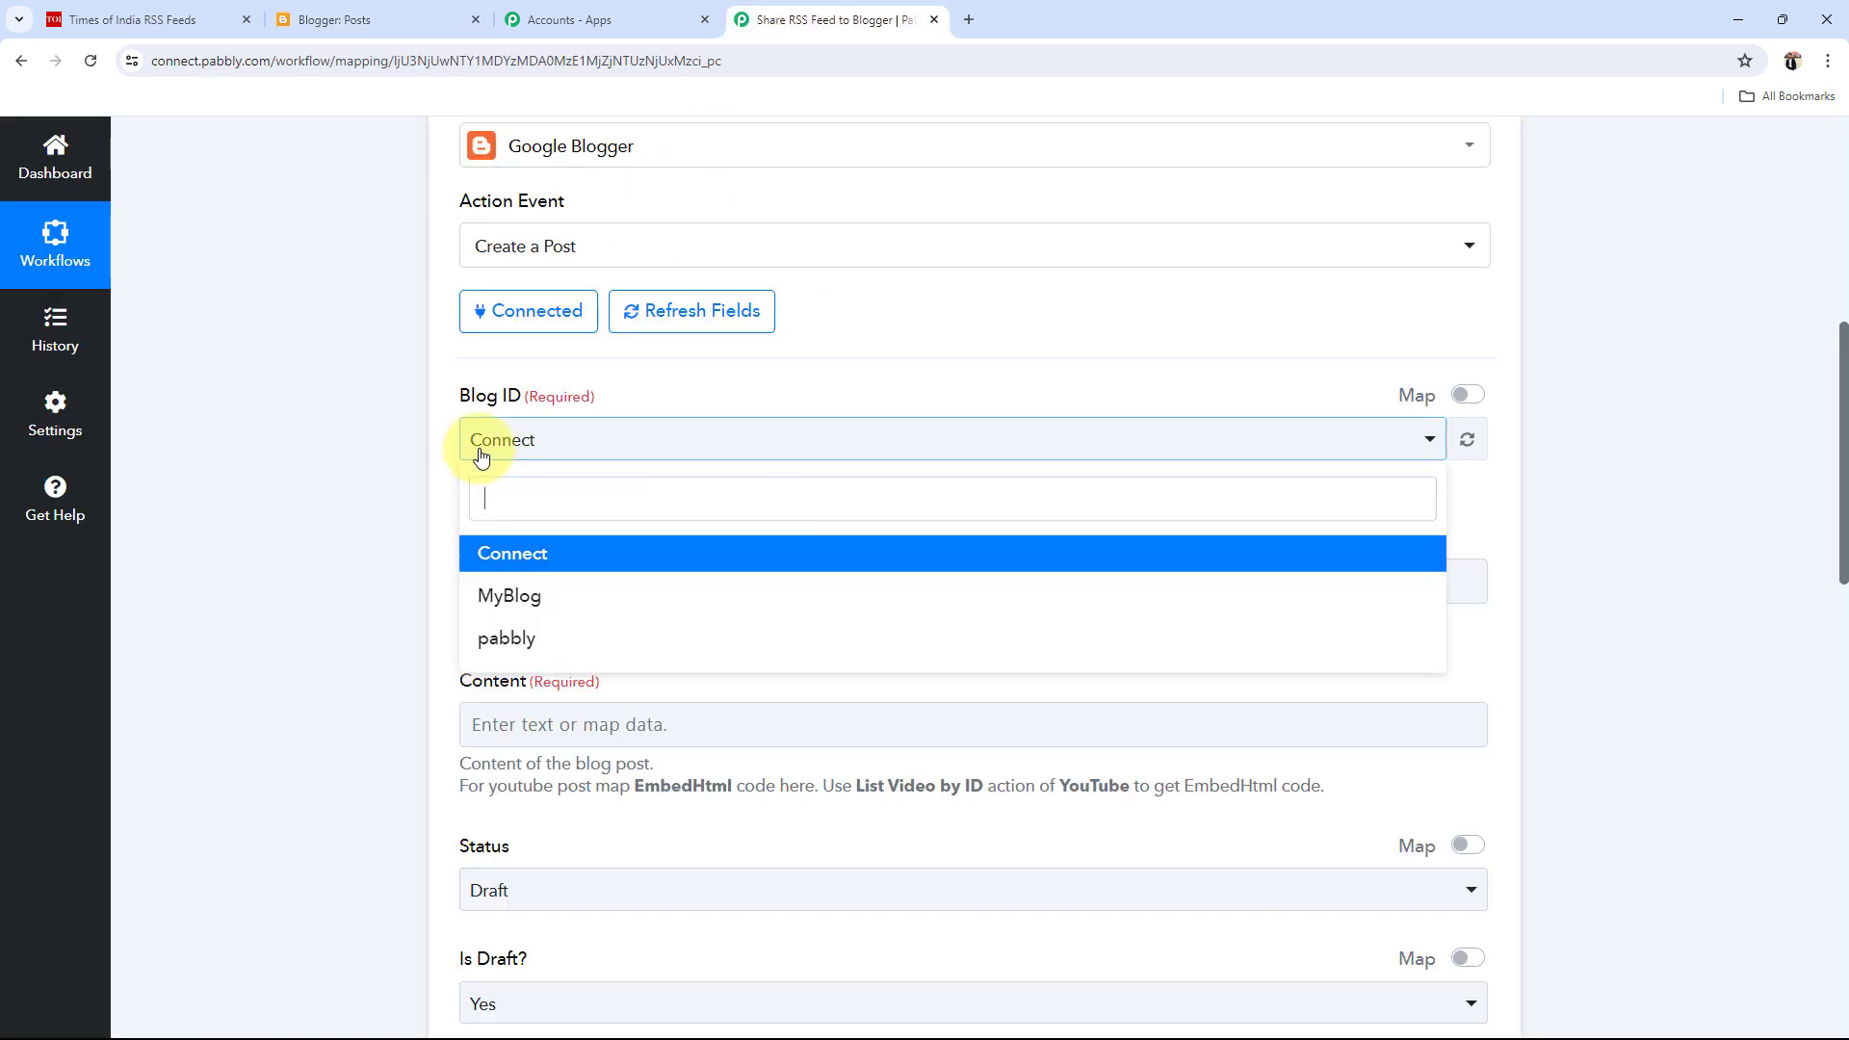
{"action": "left_click", "coordinate": [507, 551]}
Review the post fields and the ContentSnippet text in the RSS trigger's response, then collapse the trigger block again.
{"action": "scroll", "coordinate": [364, 540], "scroll_direction": "down", "scroll_amount": 3}
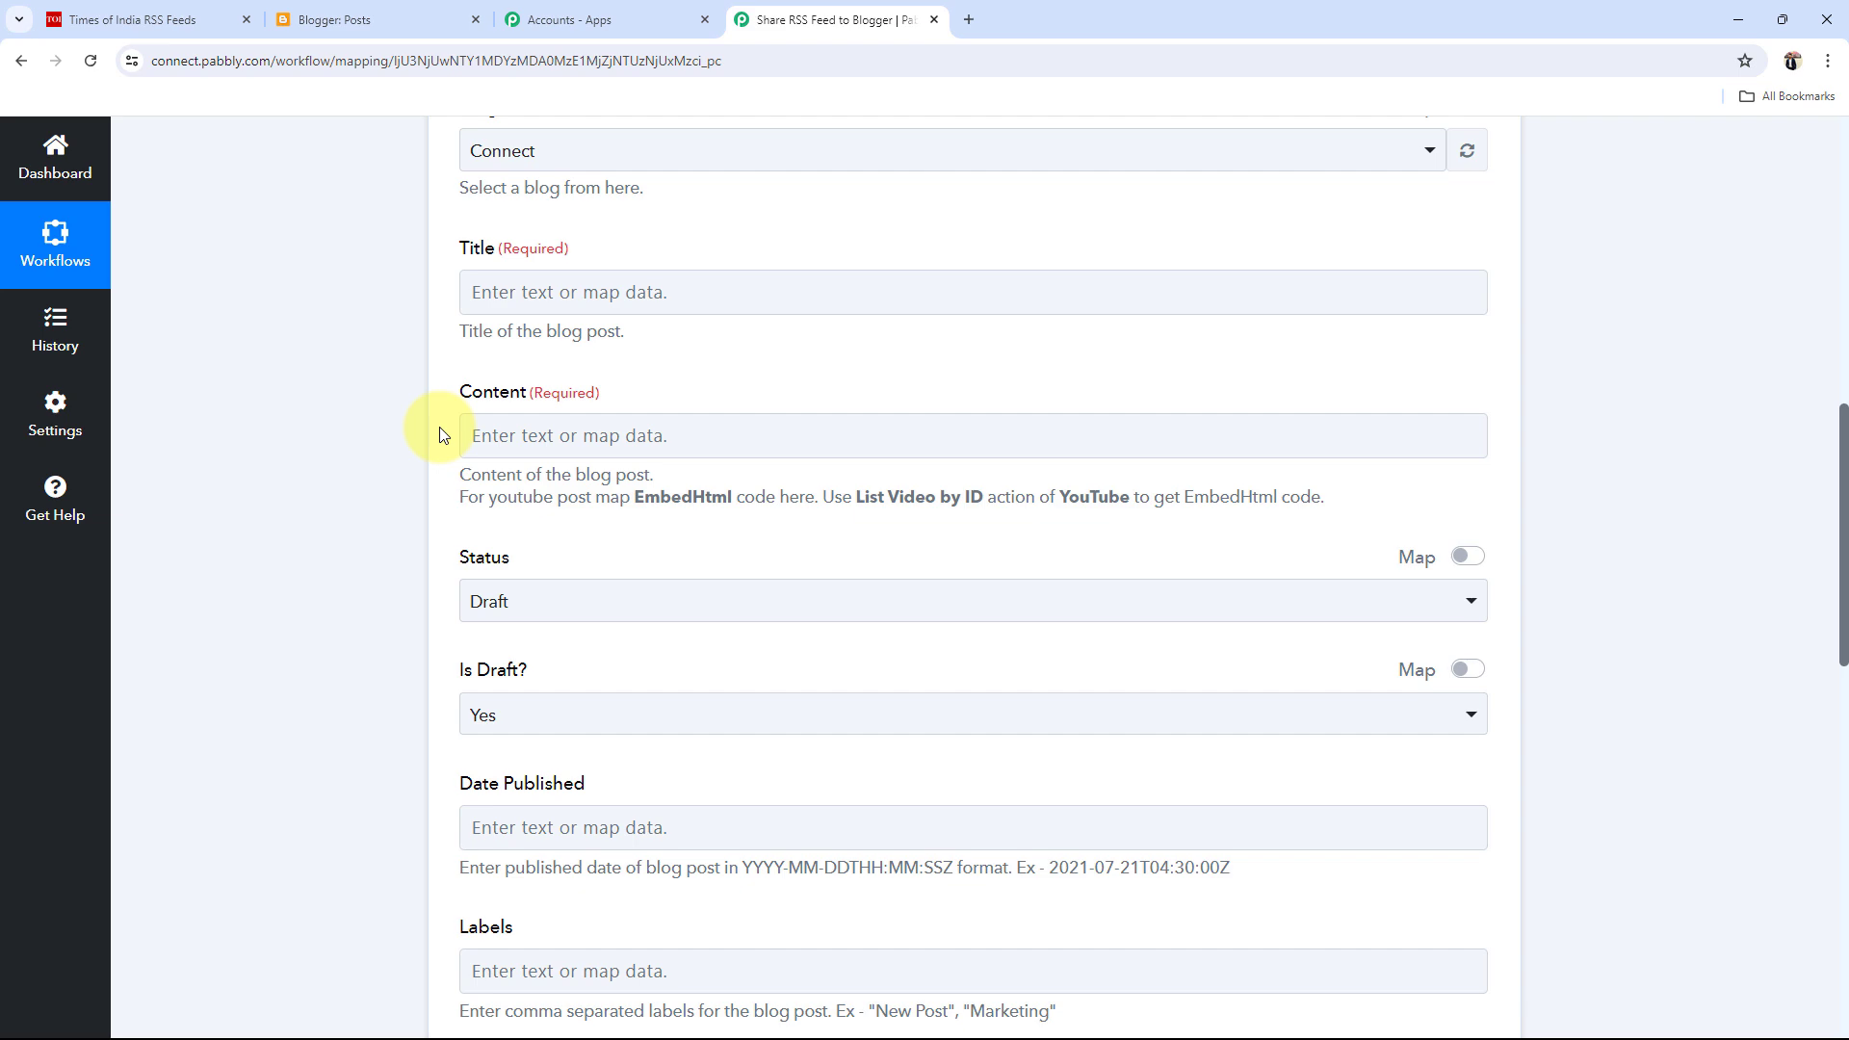
{"action": "scroll", "coordinate": [439, 435], "scroll_direction": "up", "scroll_amount": 8}
{"action": "scroll", "coordinate": [442, 438], "scroll_direction": "up", "scroll_amount": 1}
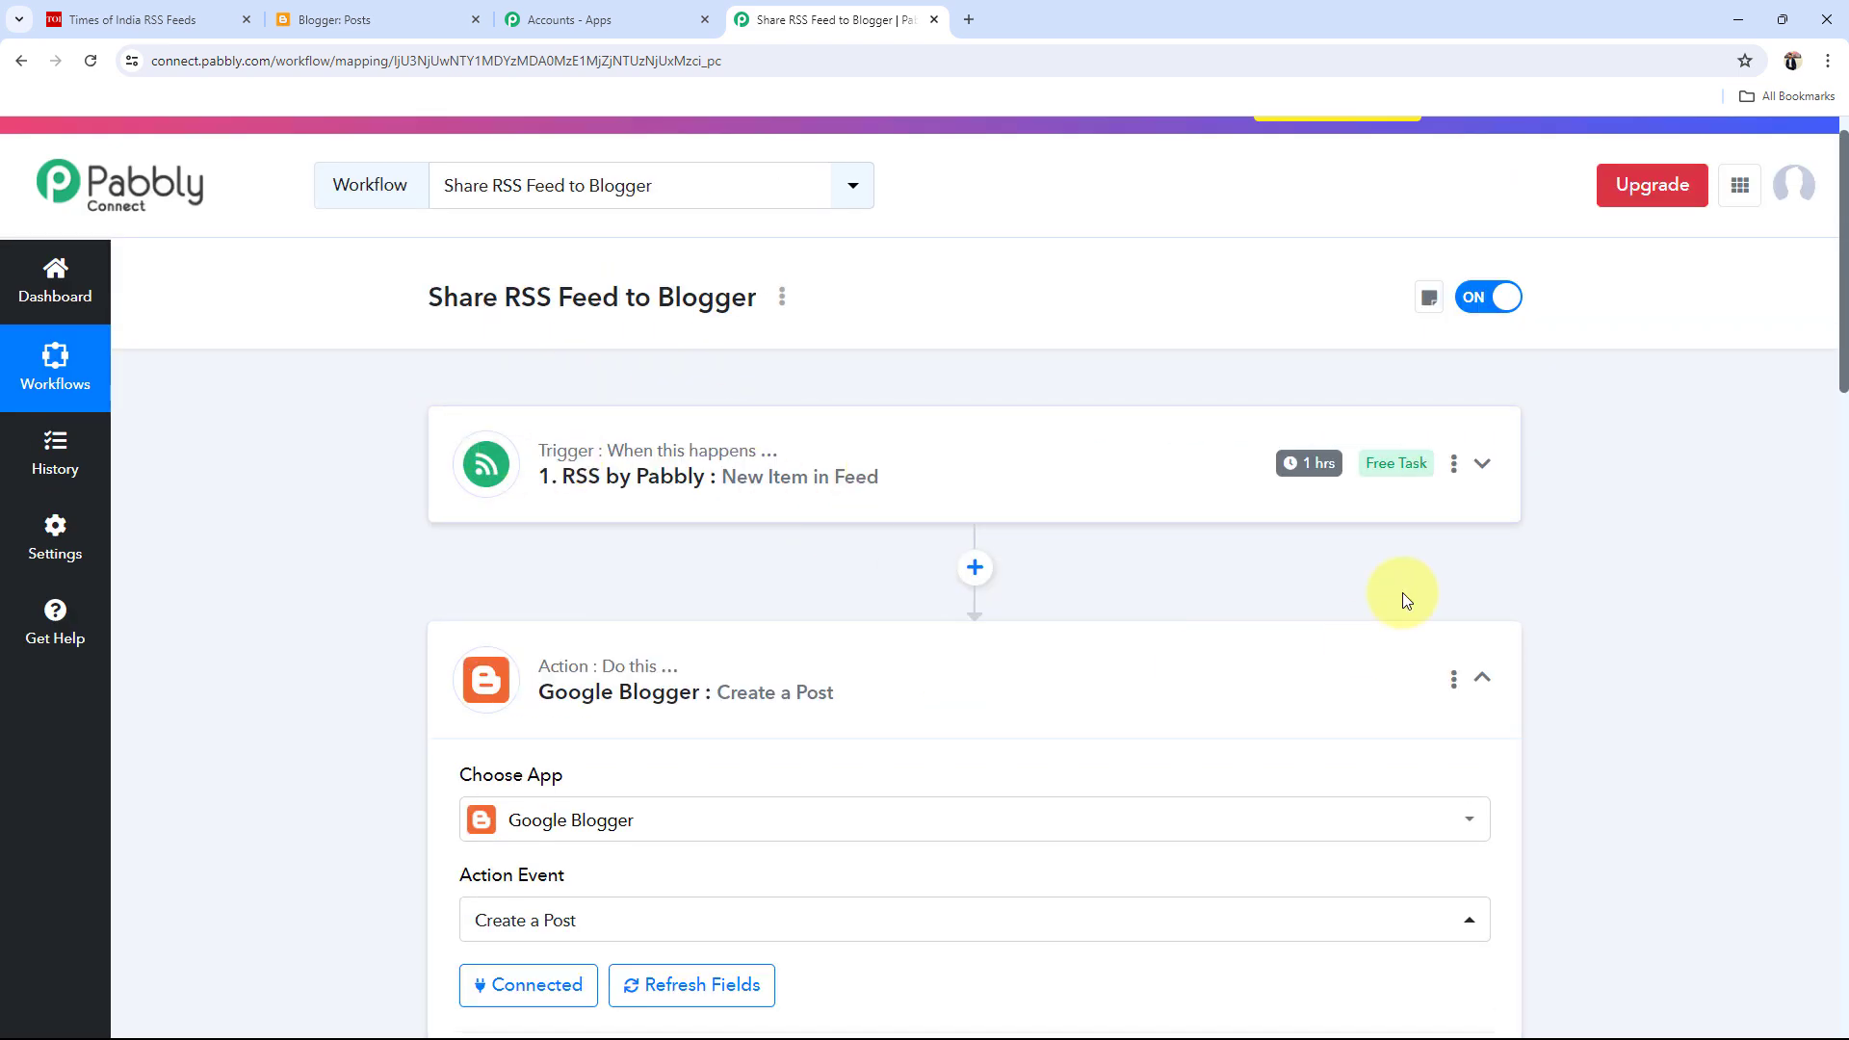
{"action": "left_click", "coordinate": [611, 469]}
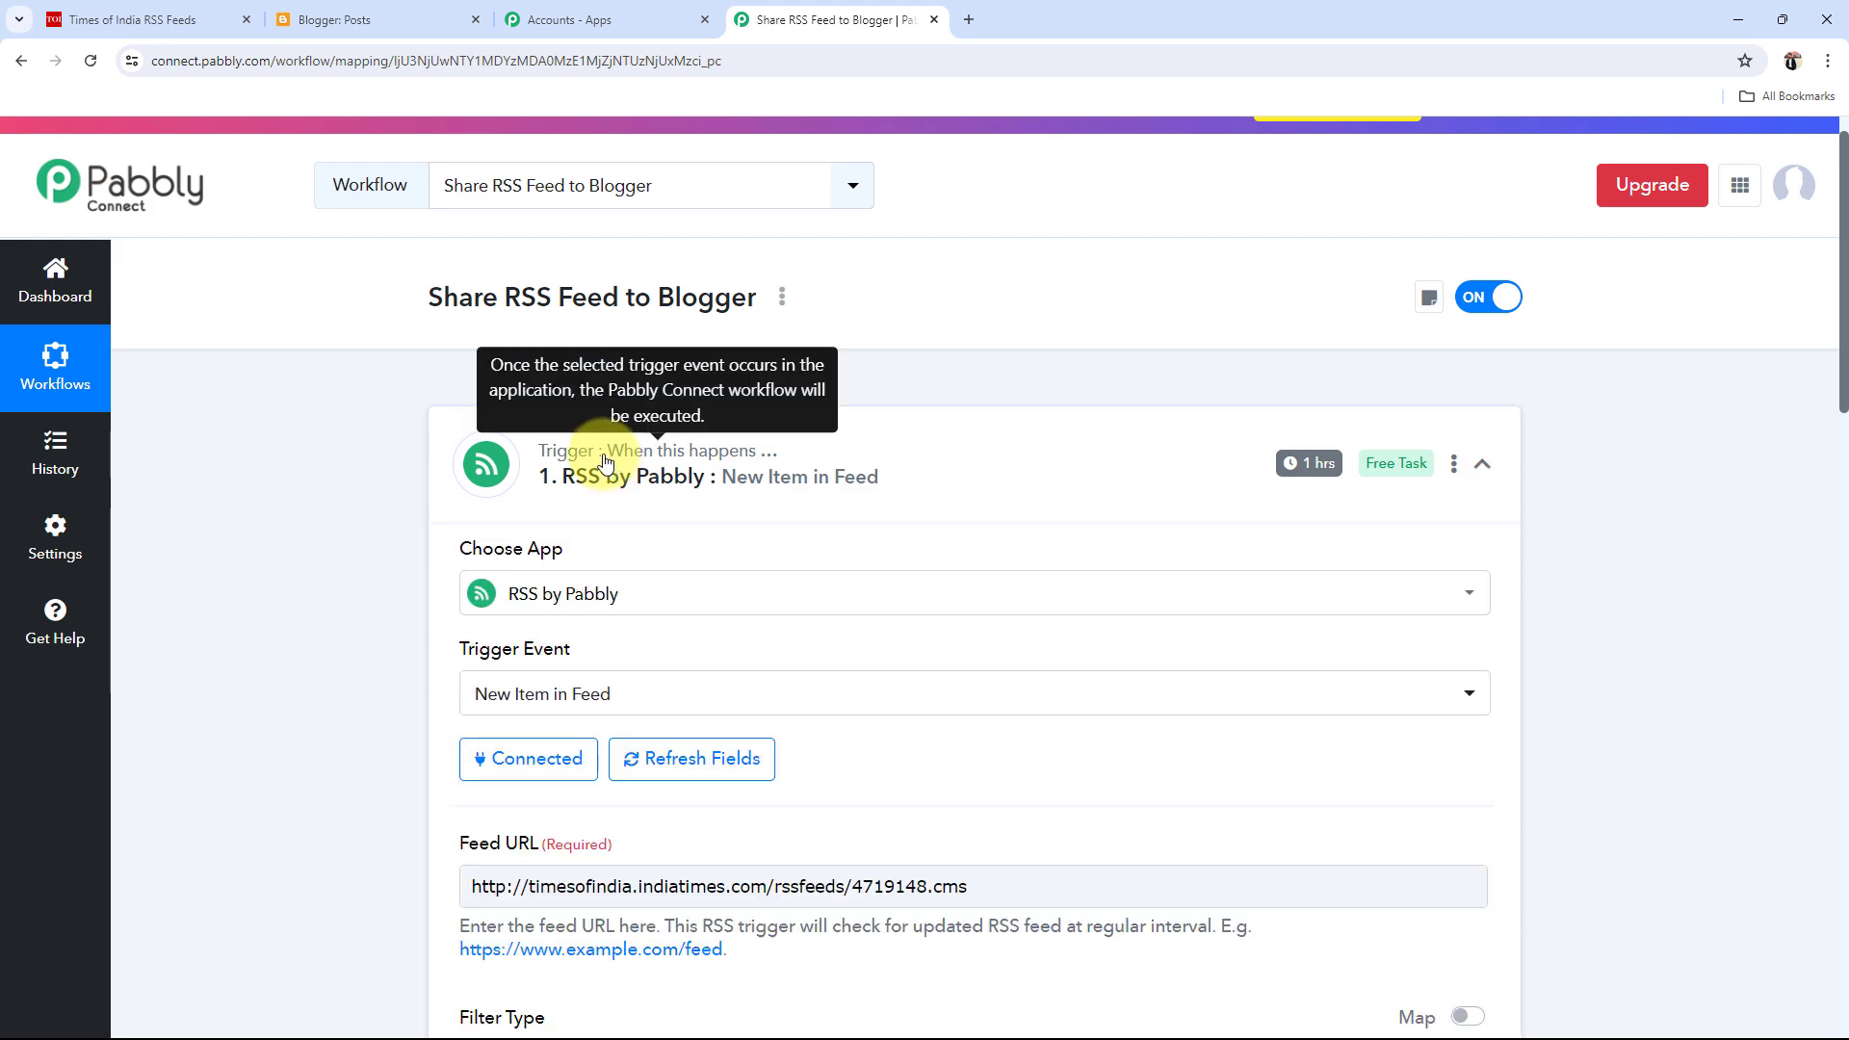
{"action": "scroll", "coordinate": [353, 696], "scroll_direction": "down", "scroll_amount": 6}
{"action": "scroll", "coordinate": [355, 696], "scroll_direction": "down", "scroll_amount": 5}
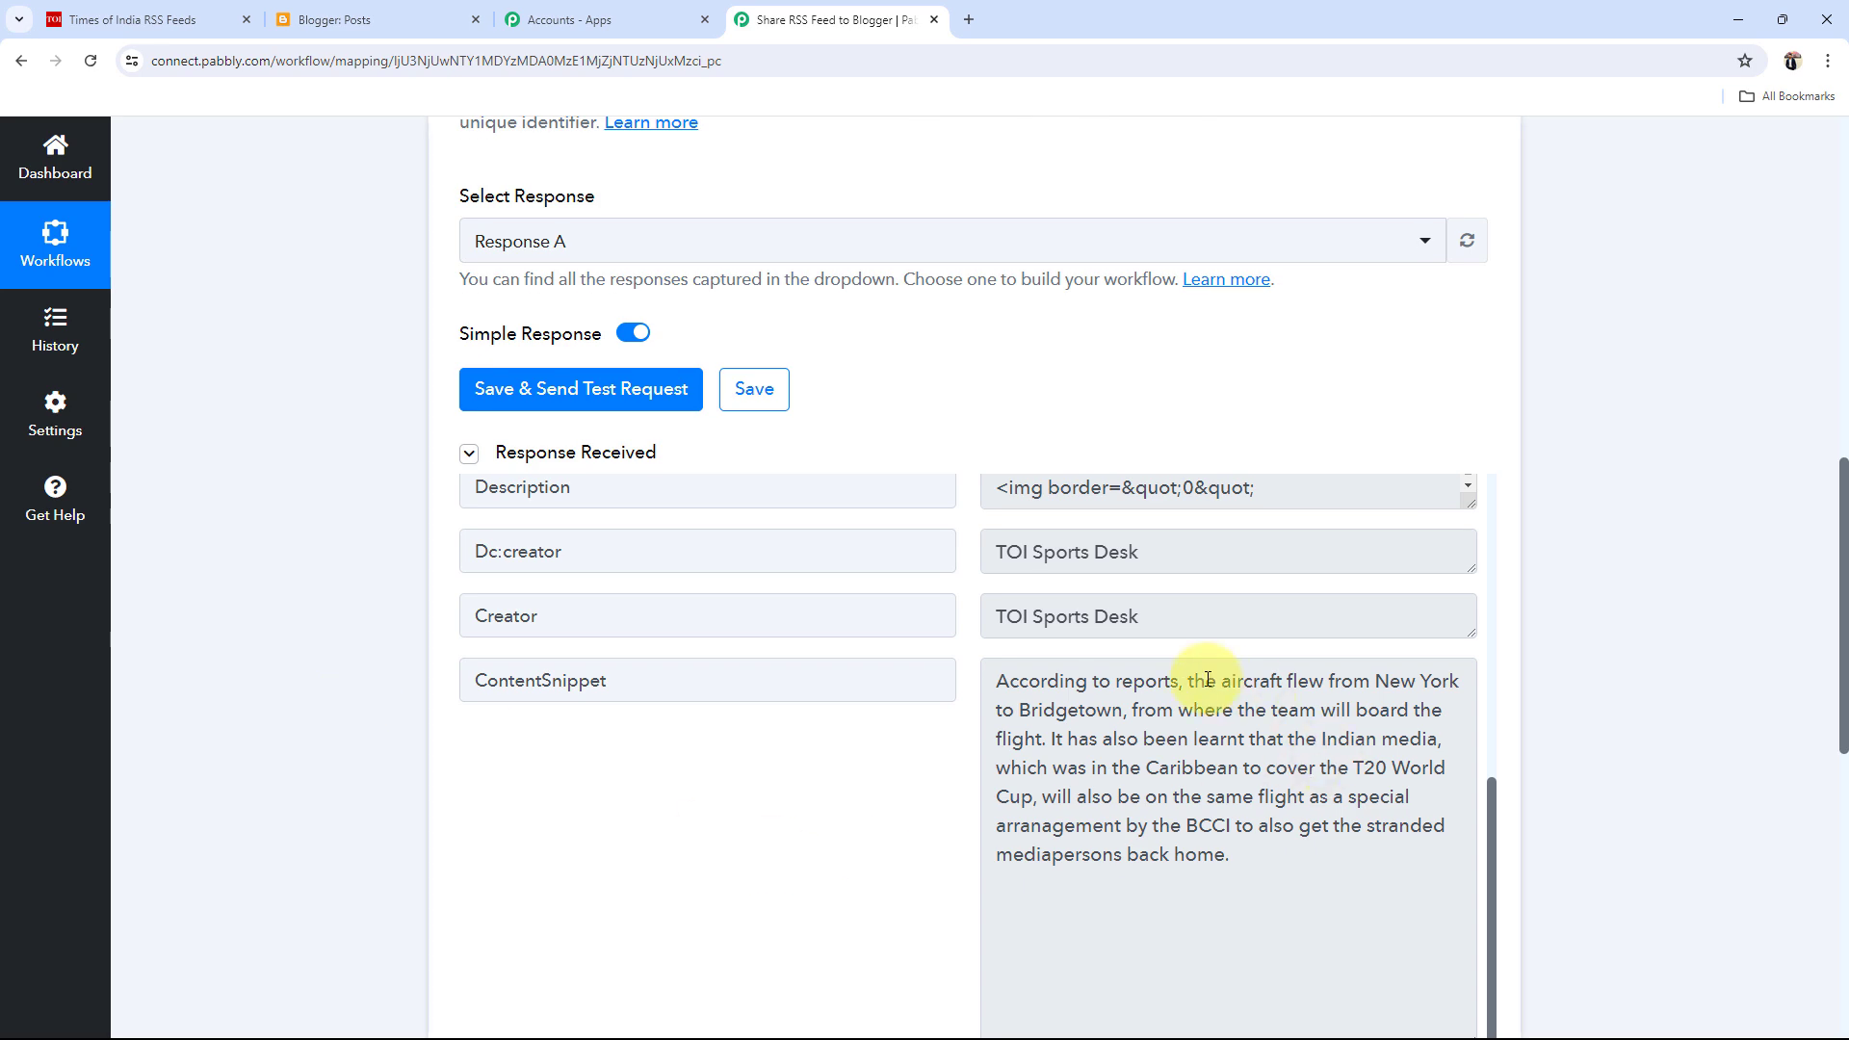
{"action": "left_click_drag", "start_coordinate": [1006, 682], "coordinate": [1362, 852]}
{"action": "left_click", "coordinate": [702, 796]}
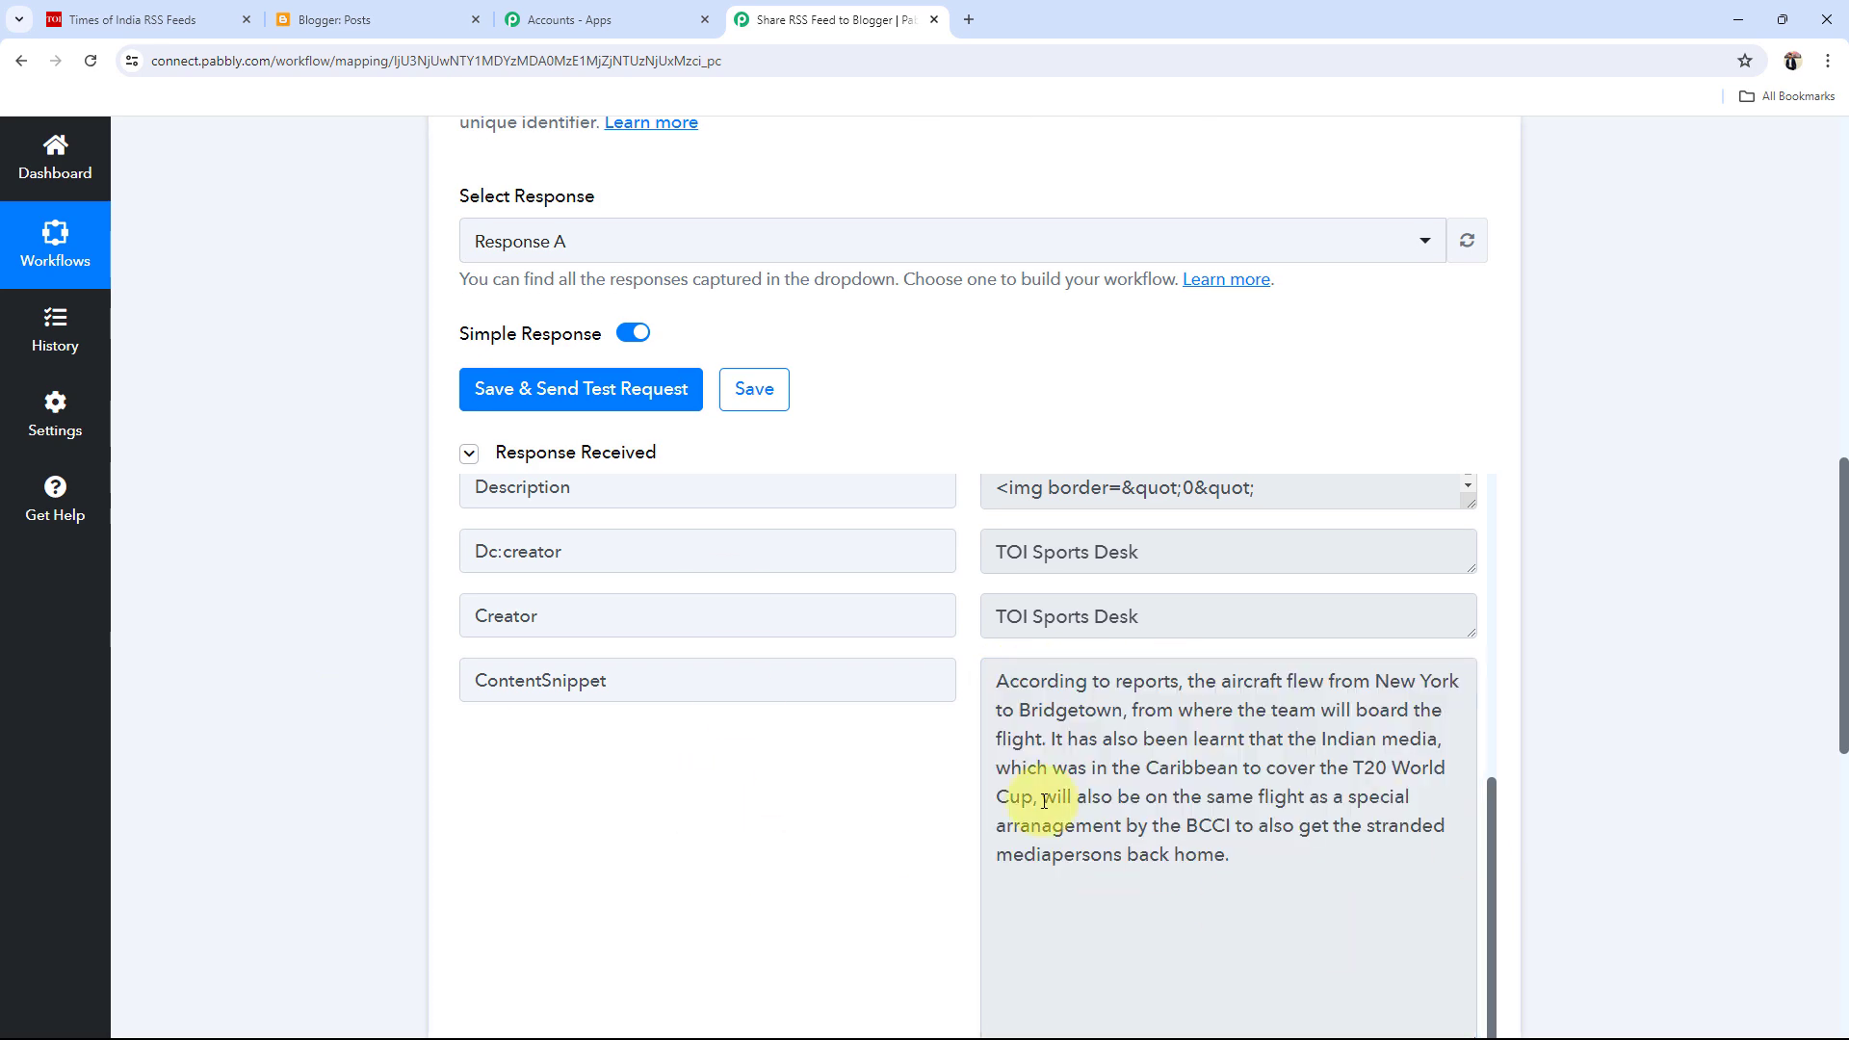
{"action": "scroll", "coordinate": [455, 761], "scroll_direction": "down", "scroll_amount": 9}
{"action": "left_click", "coordinate": [591, 412]}
{"action": "scroll", "coordinate": [591, 412], "scroll_direction": "down", "scroll_amount": 10}
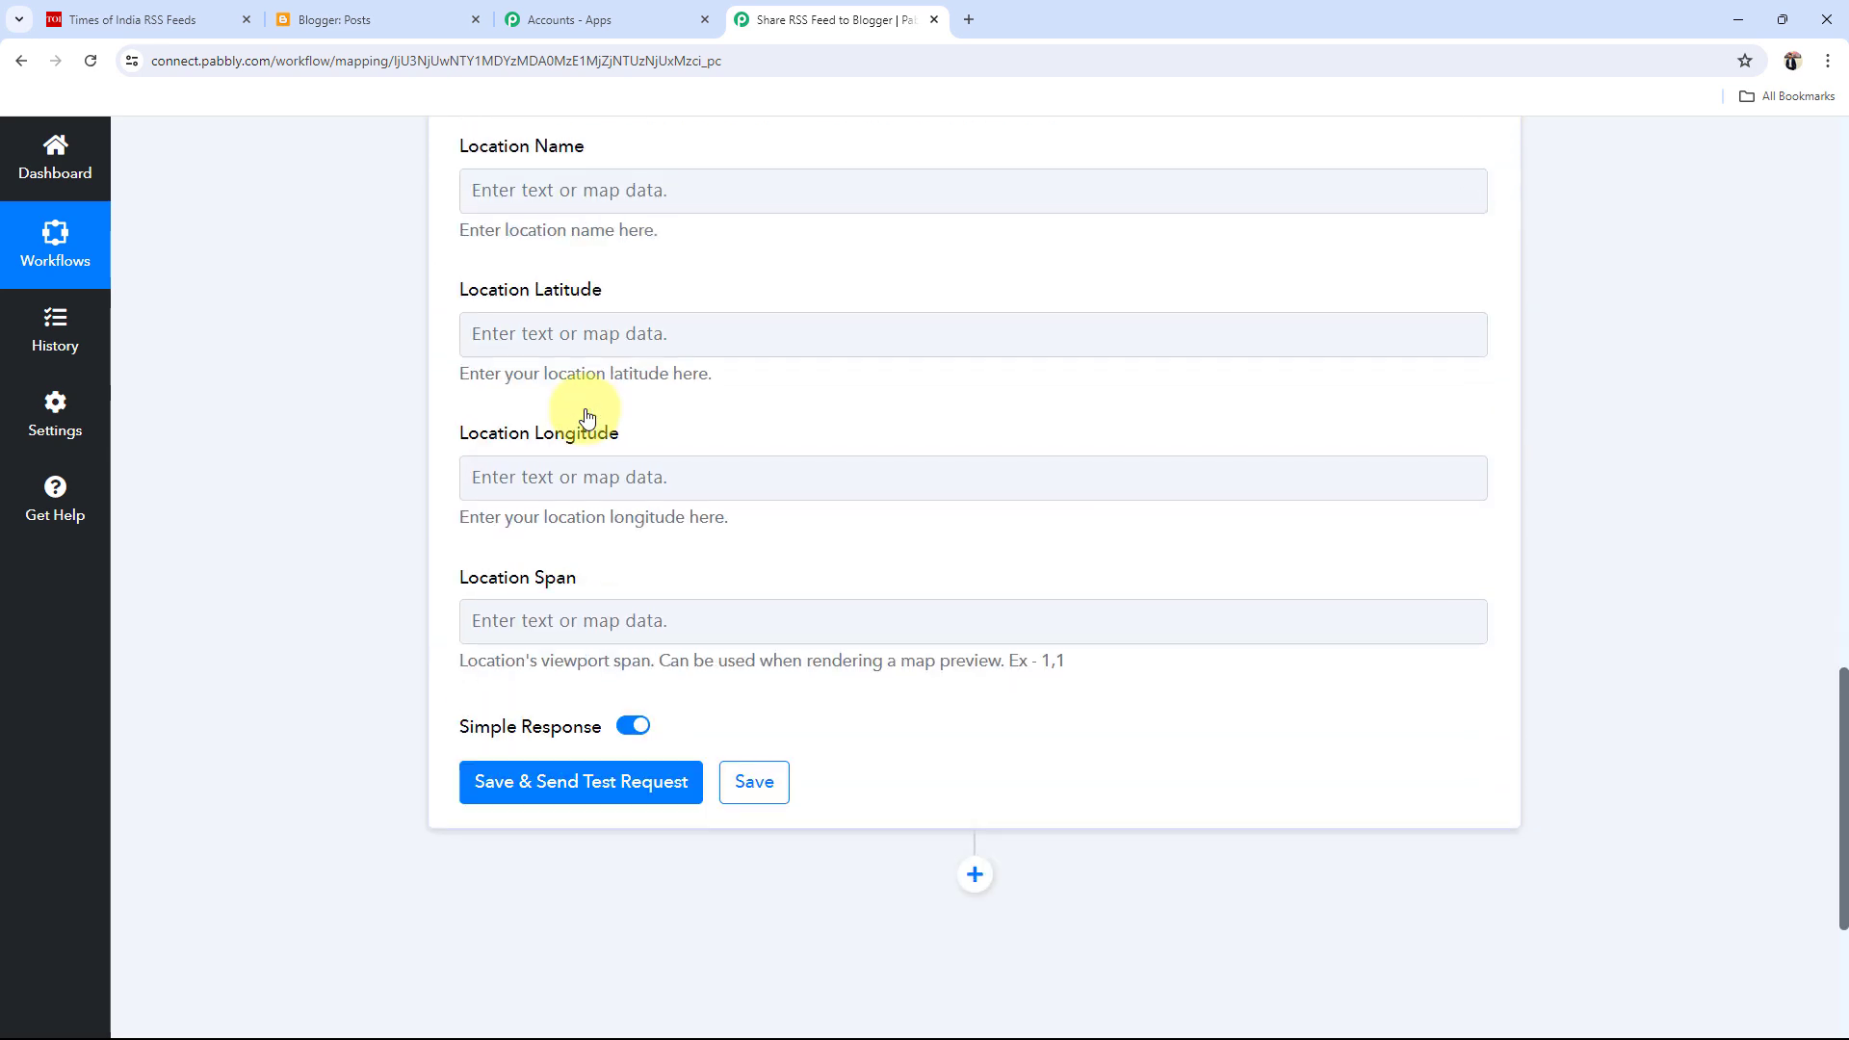
{"action": "scroll", "coordinate": [590, 412], "scroll_direction": "up", "scroll_amount": 15}
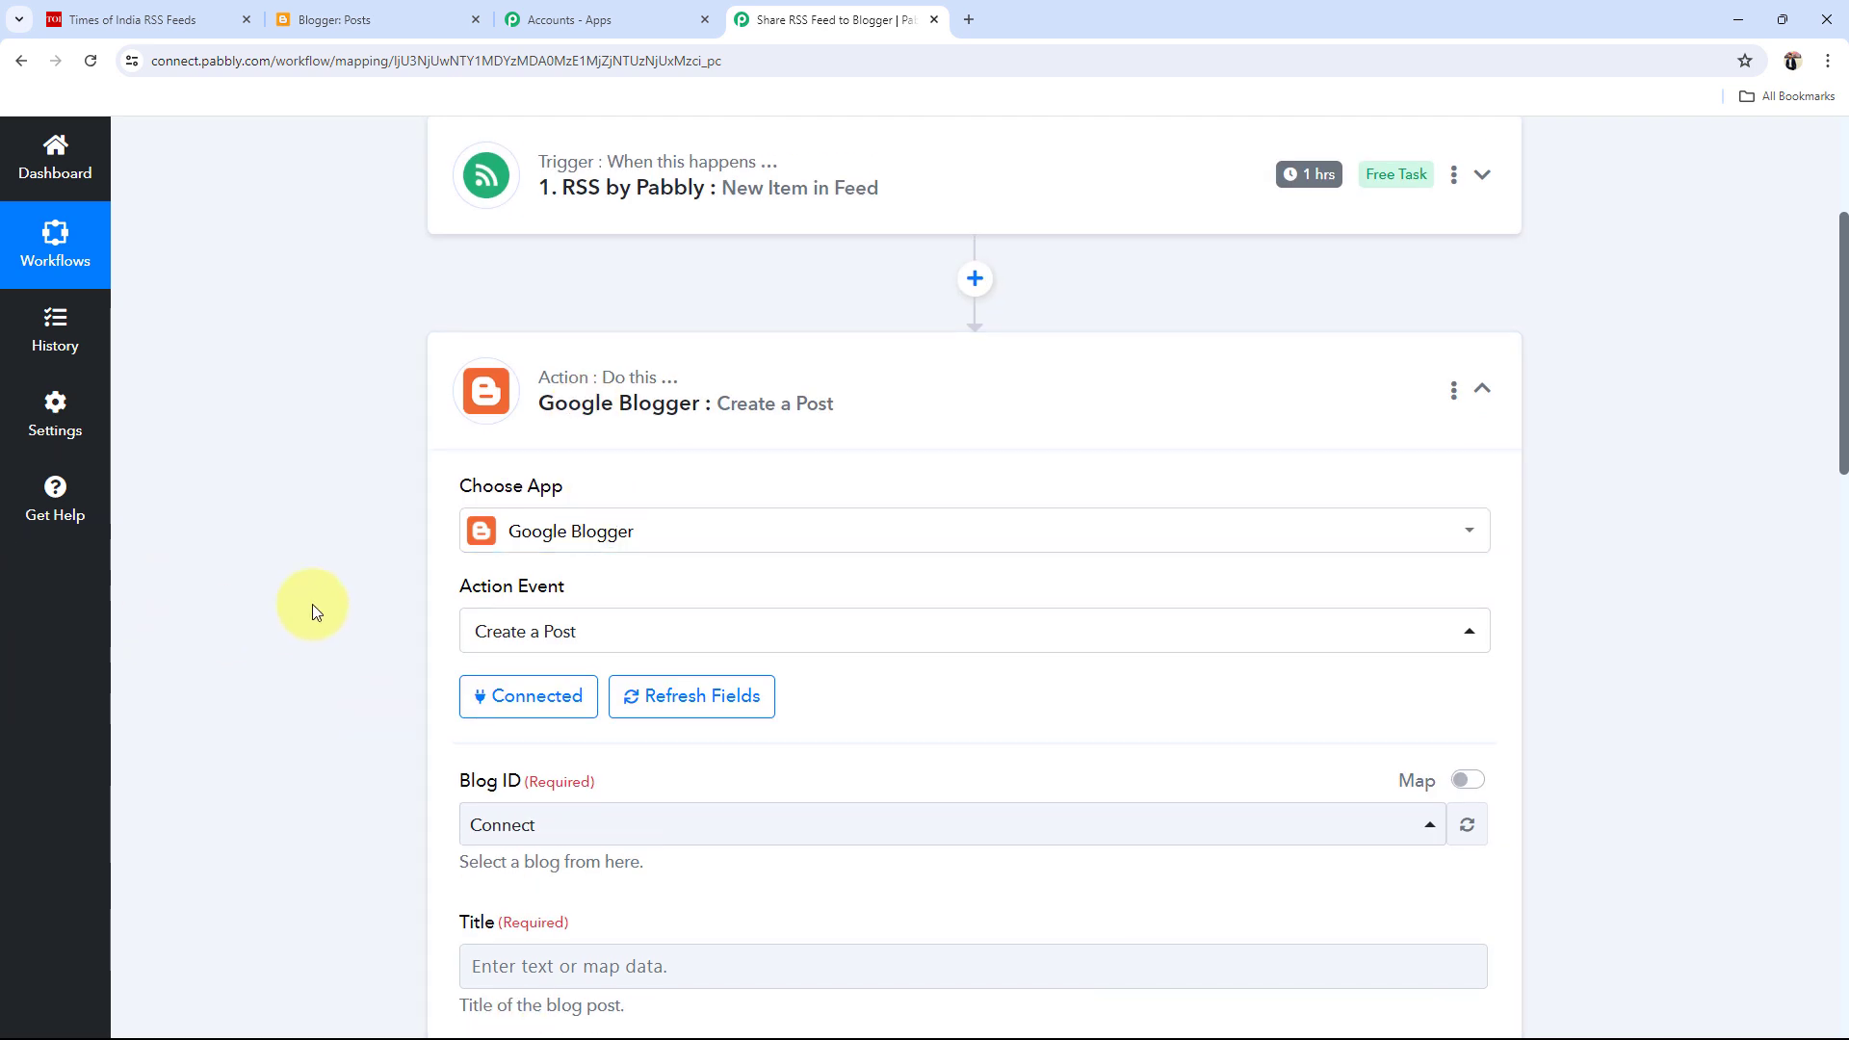
Map the Blogger post's Title field to the Title value from the RSS by Pabbly trigger.
{"action": "scroll", "coordinate": [312, 603], "scroll_direction": "down", "scroll_amount": 4}
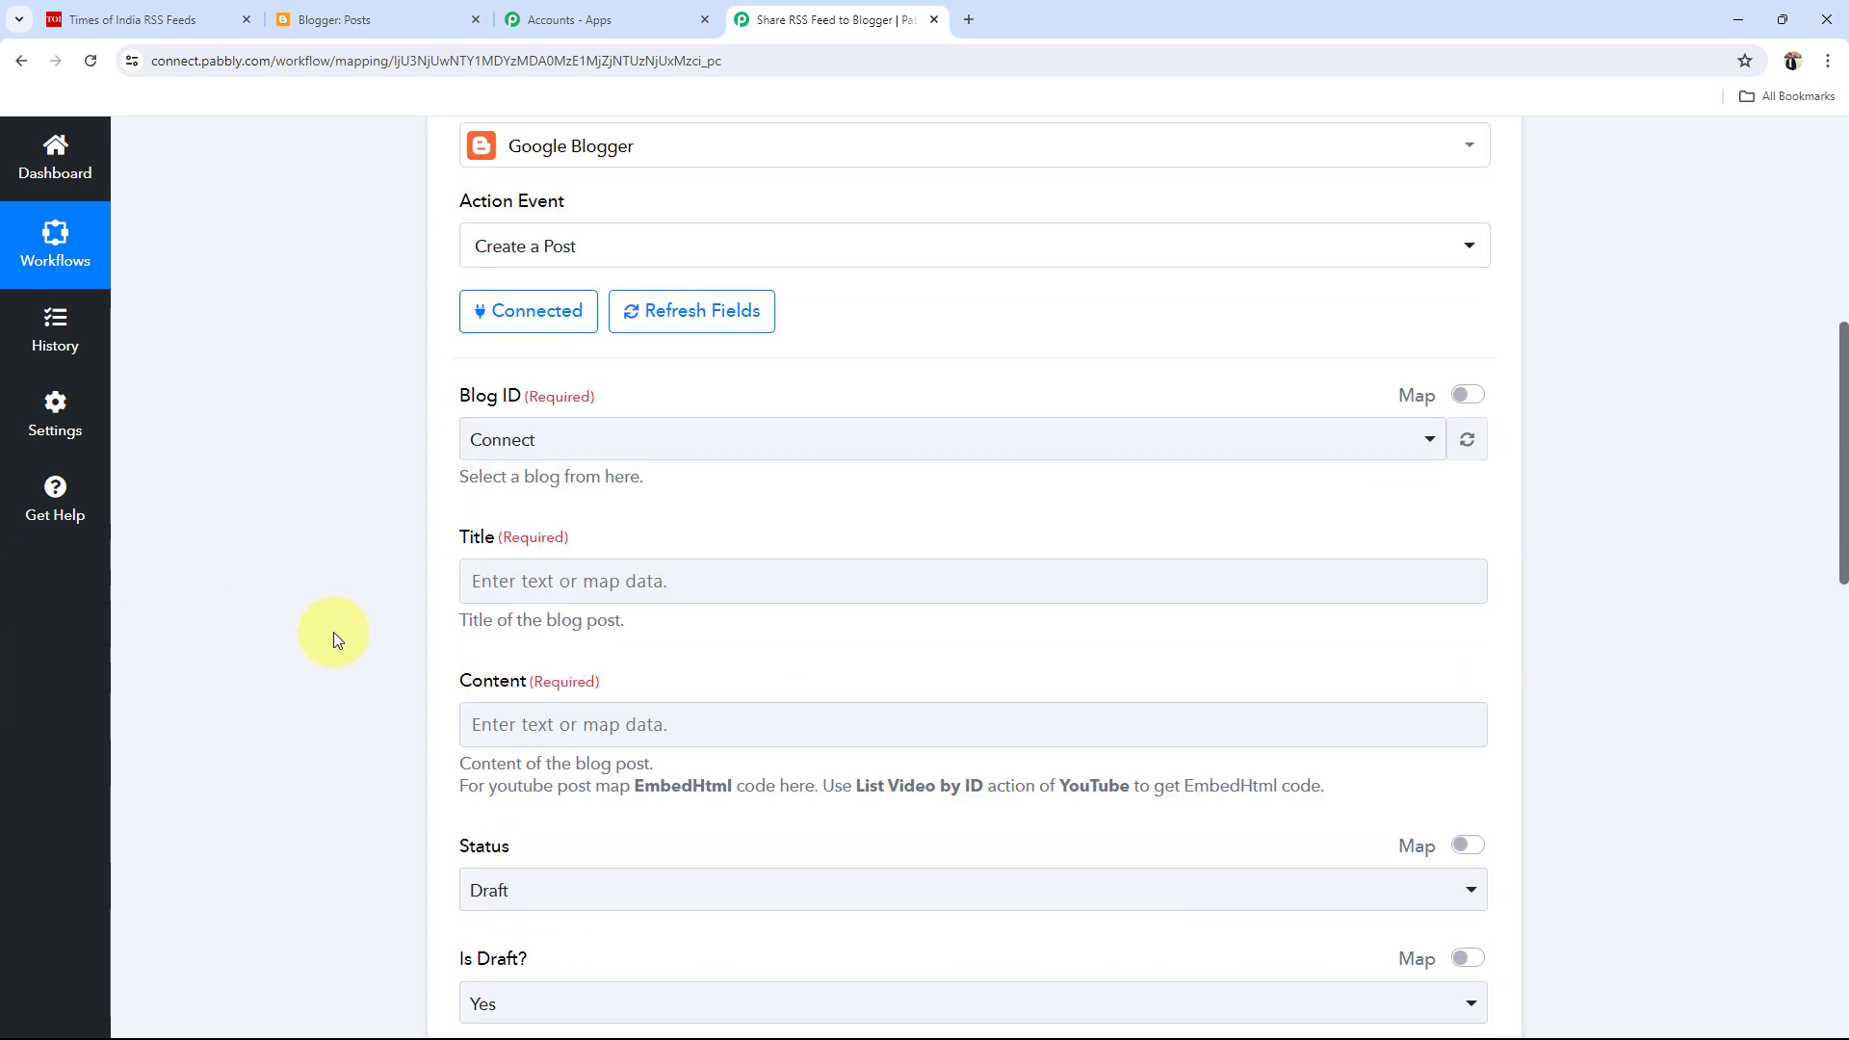
{"action": "scroll", "coordinate": [333, 632], "scroll_direction": "down", "scroll_amount": 1}
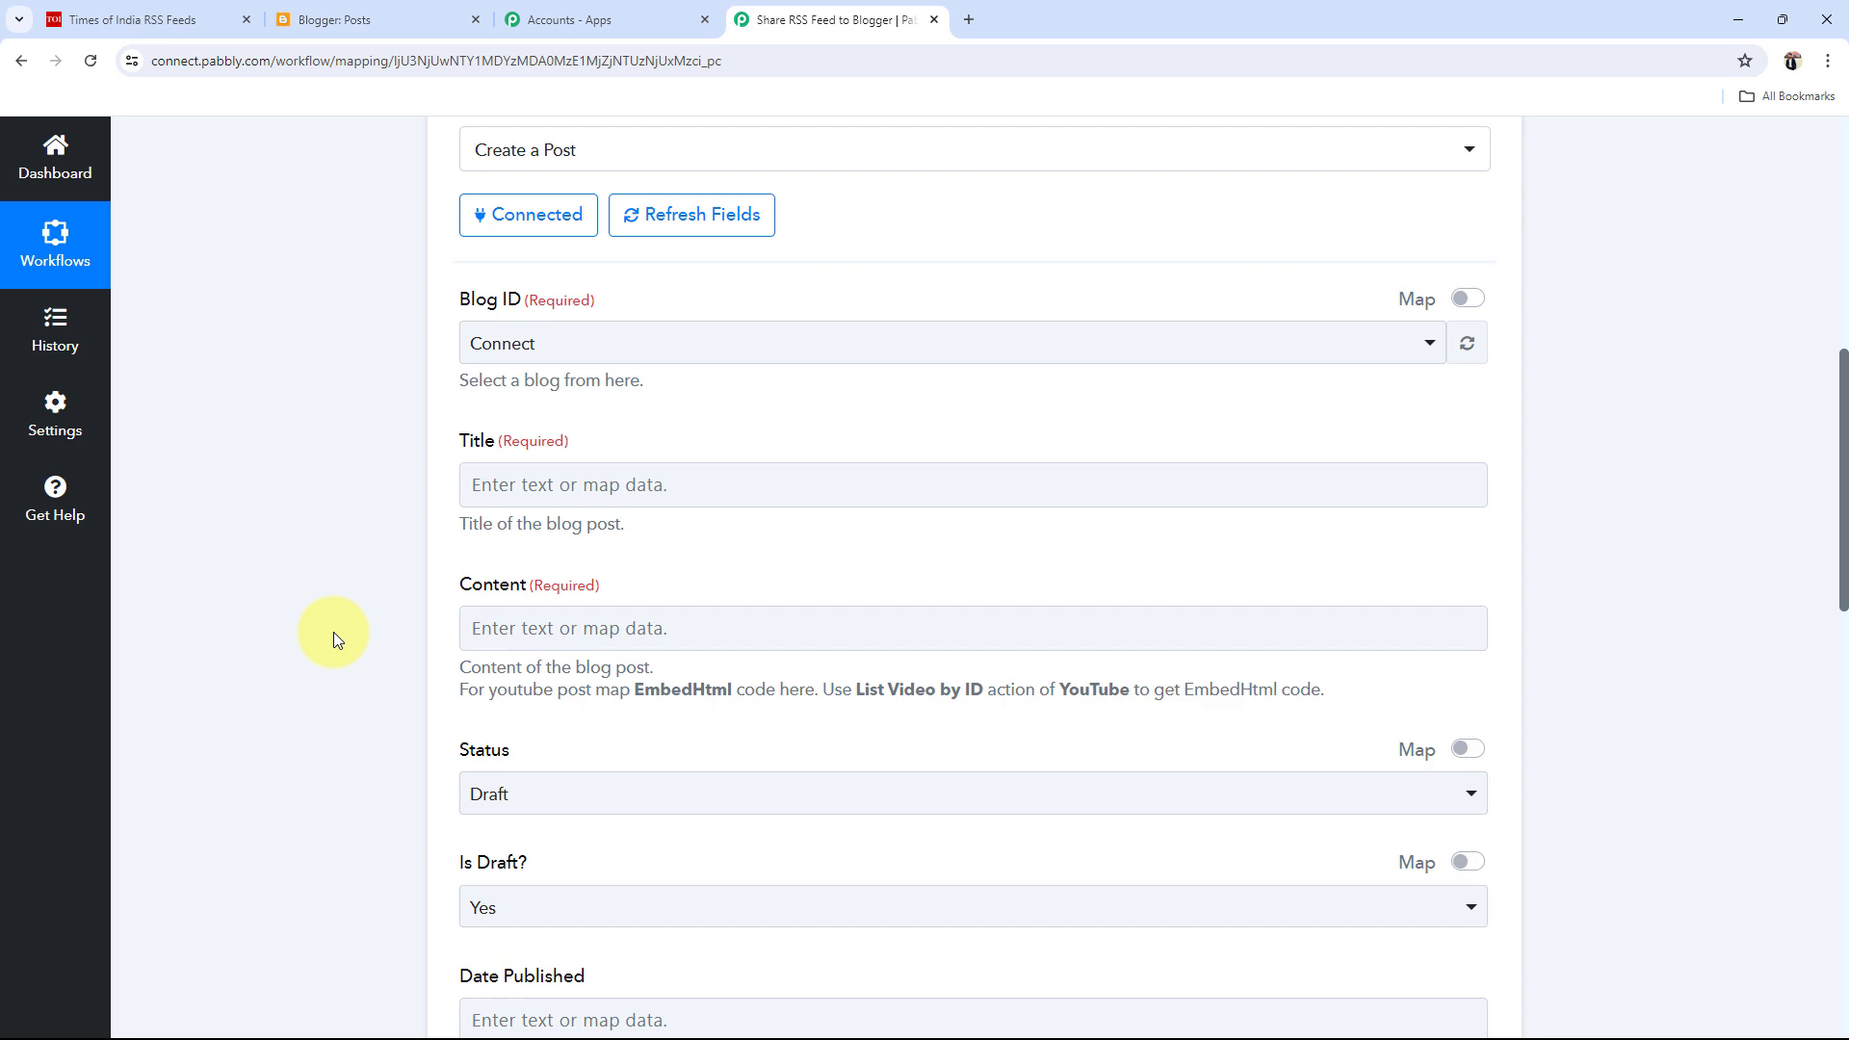
{"action": "scroll", "coordinate": [333, 632], "scroll_direction": "up", "scroll_amount": 8}
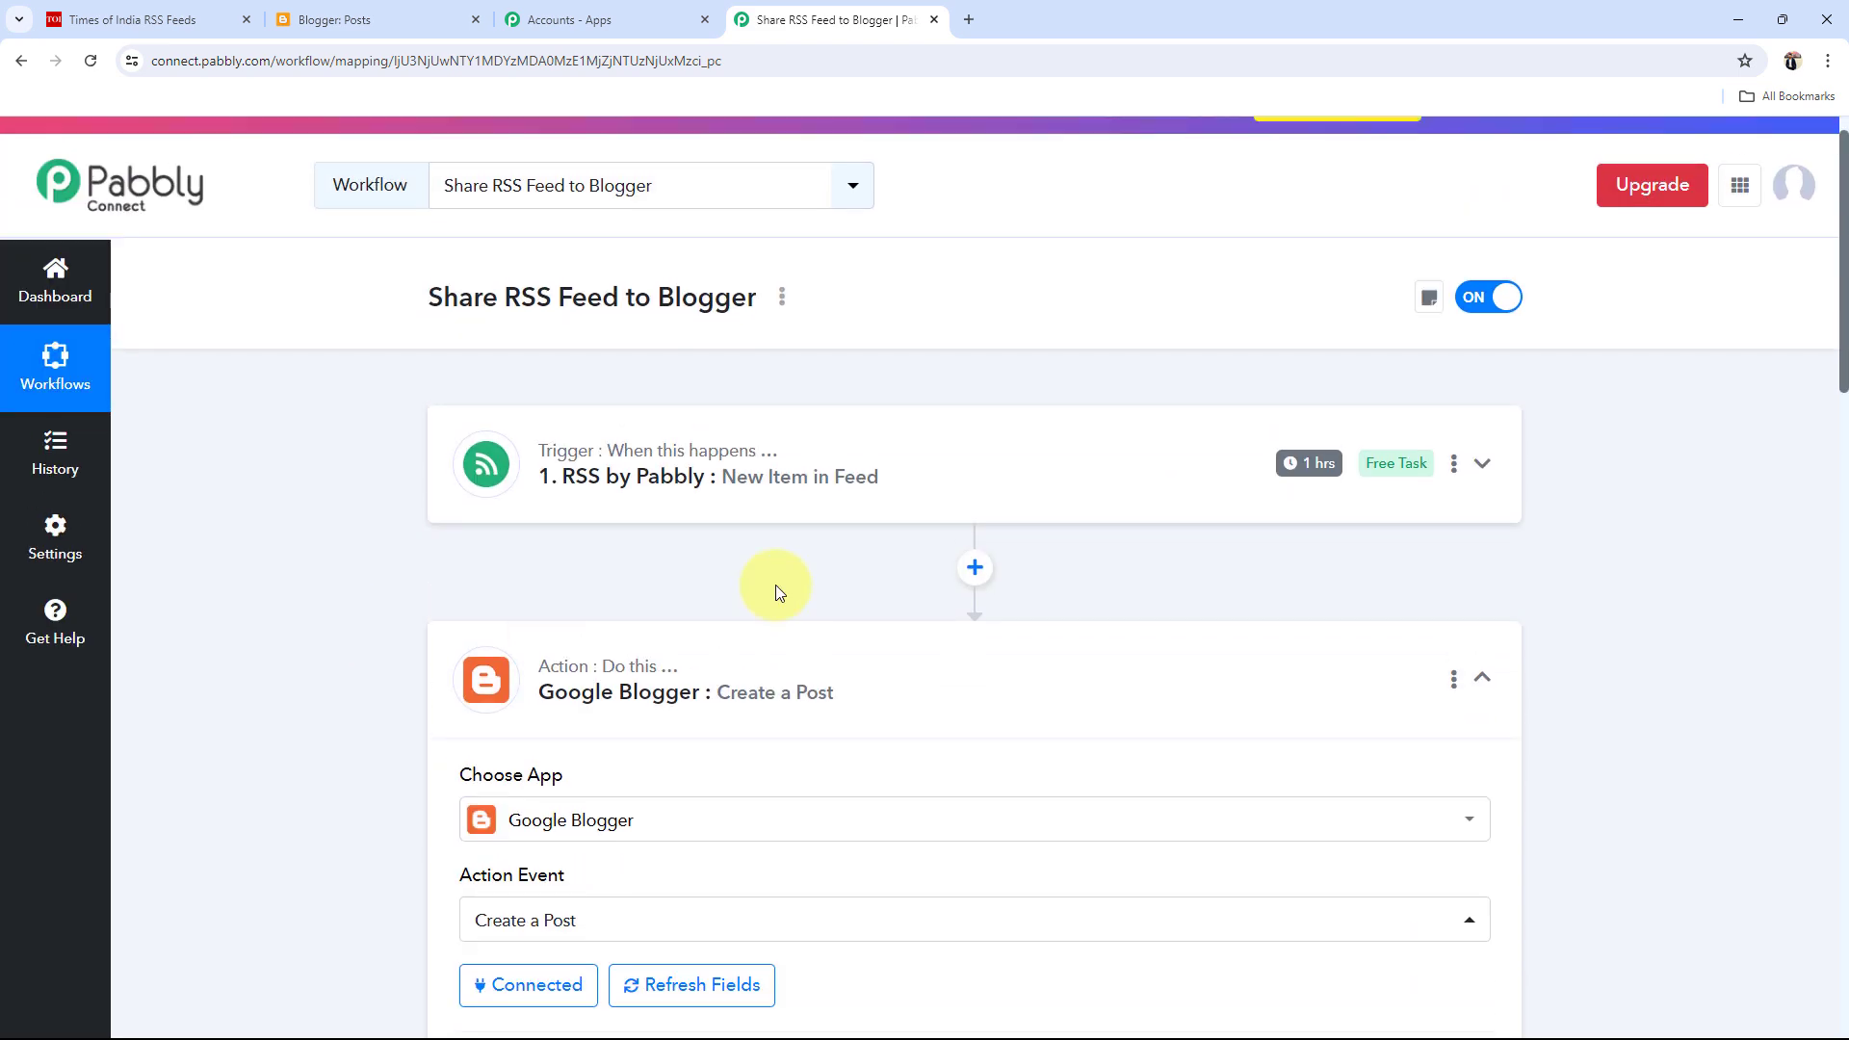
{"action": "scroll", "coordinate": [377, 576], "scroll_direction": "down", "scroll_amount": 8}
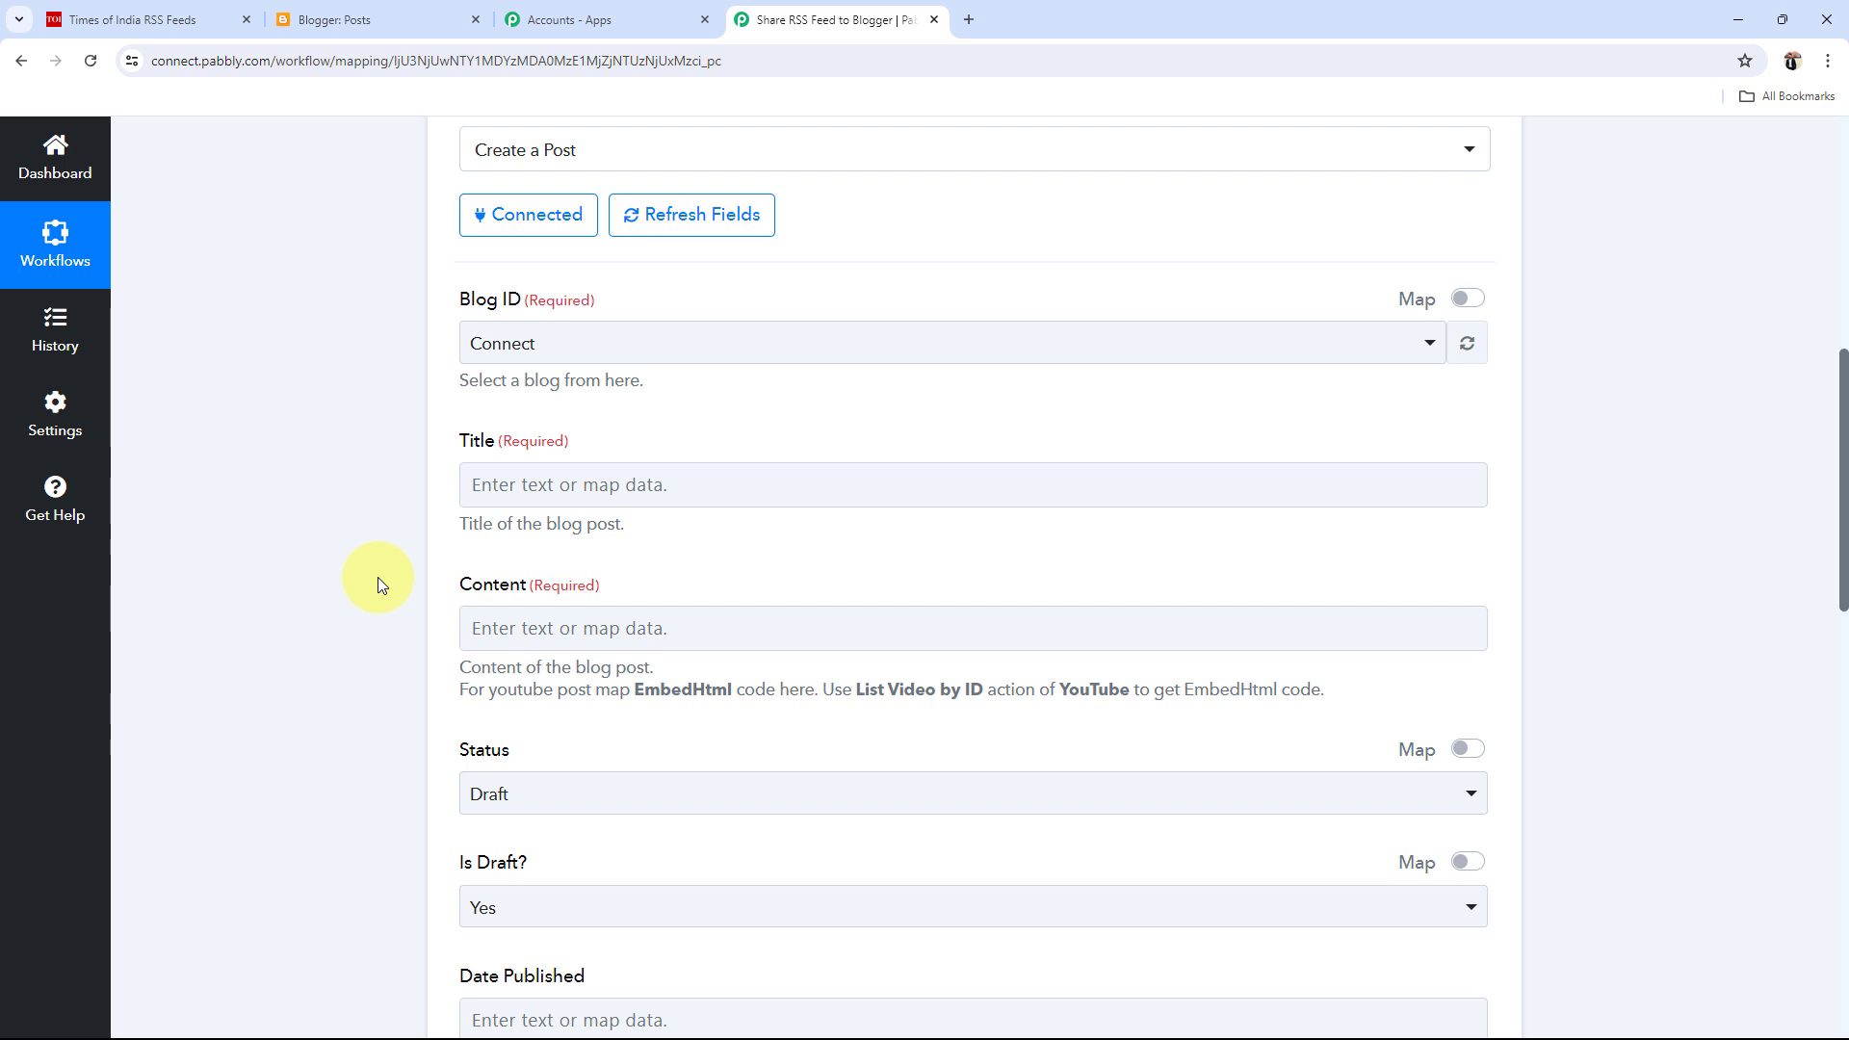
{"action": "scroll", "coordinate": [378, 576], "scroll_direction": "down", "scroll_amount": 2}
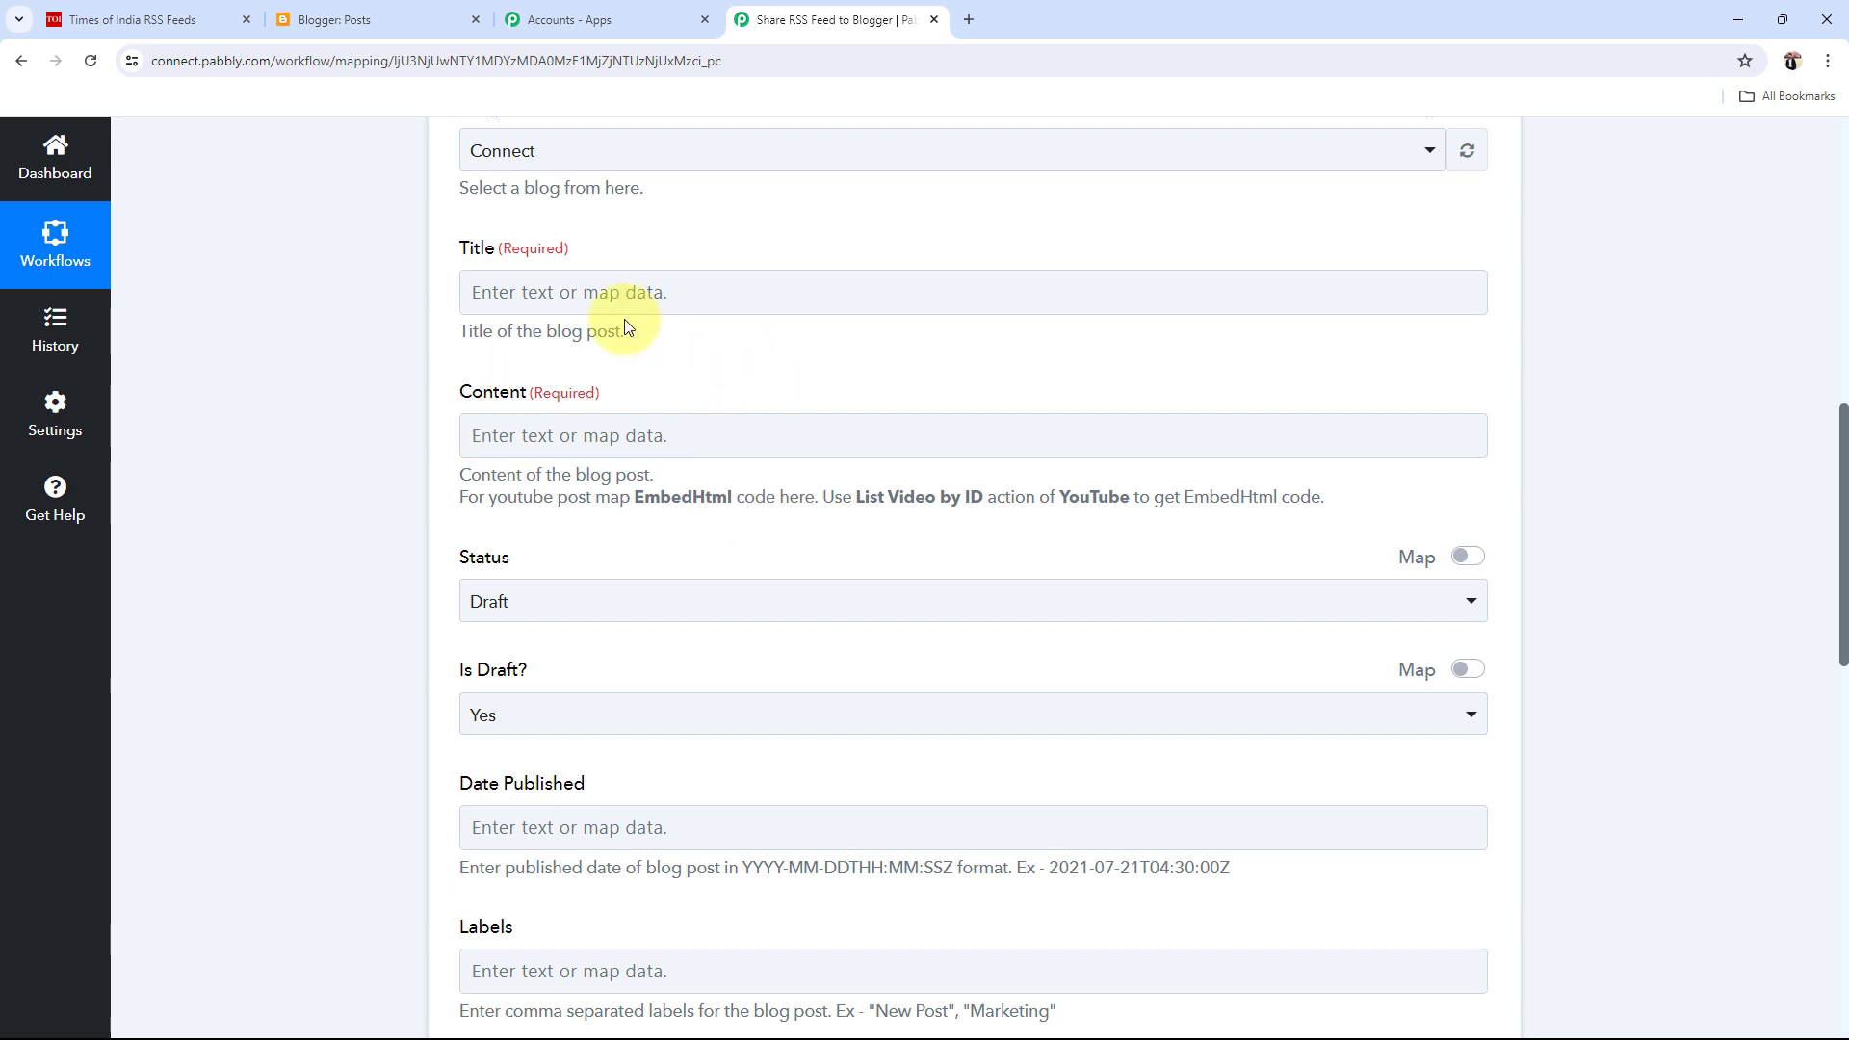
{"action": "left_click", "coordinate": [581, 294]}
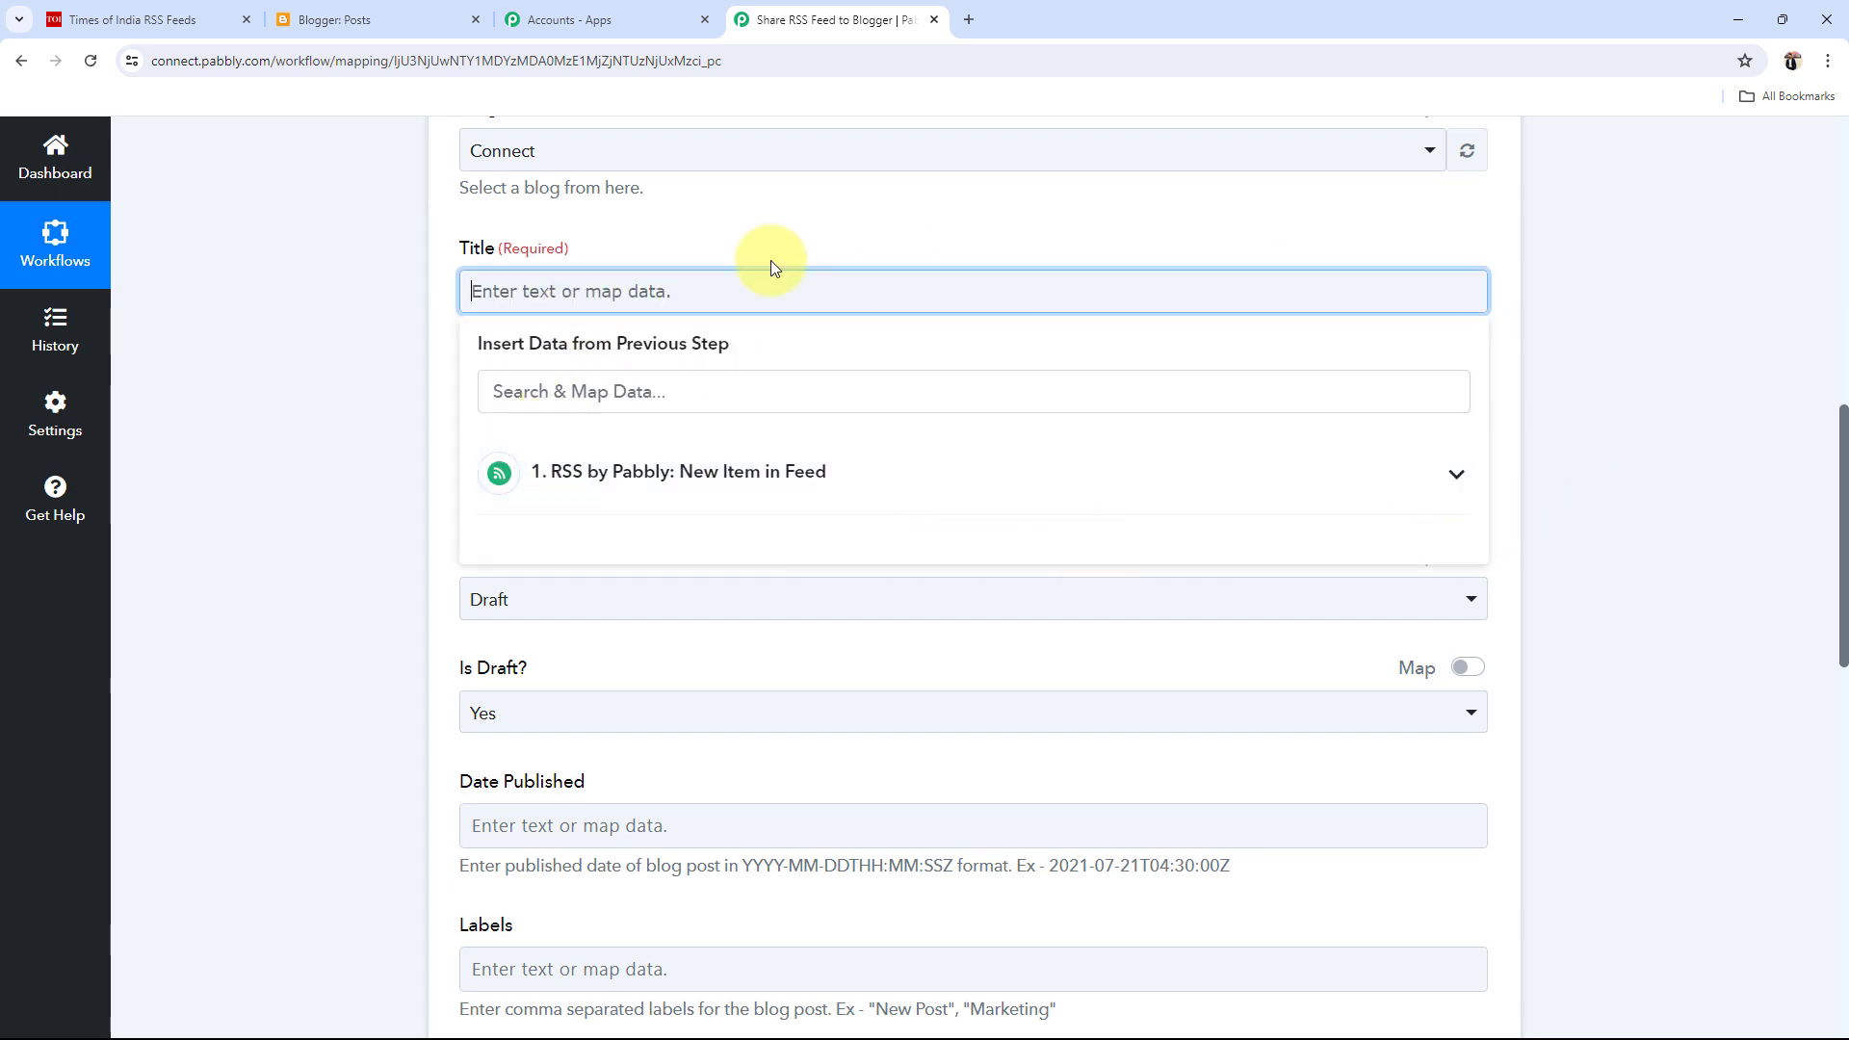
{"action": "left_click", "coordinate": [1455, 474]}
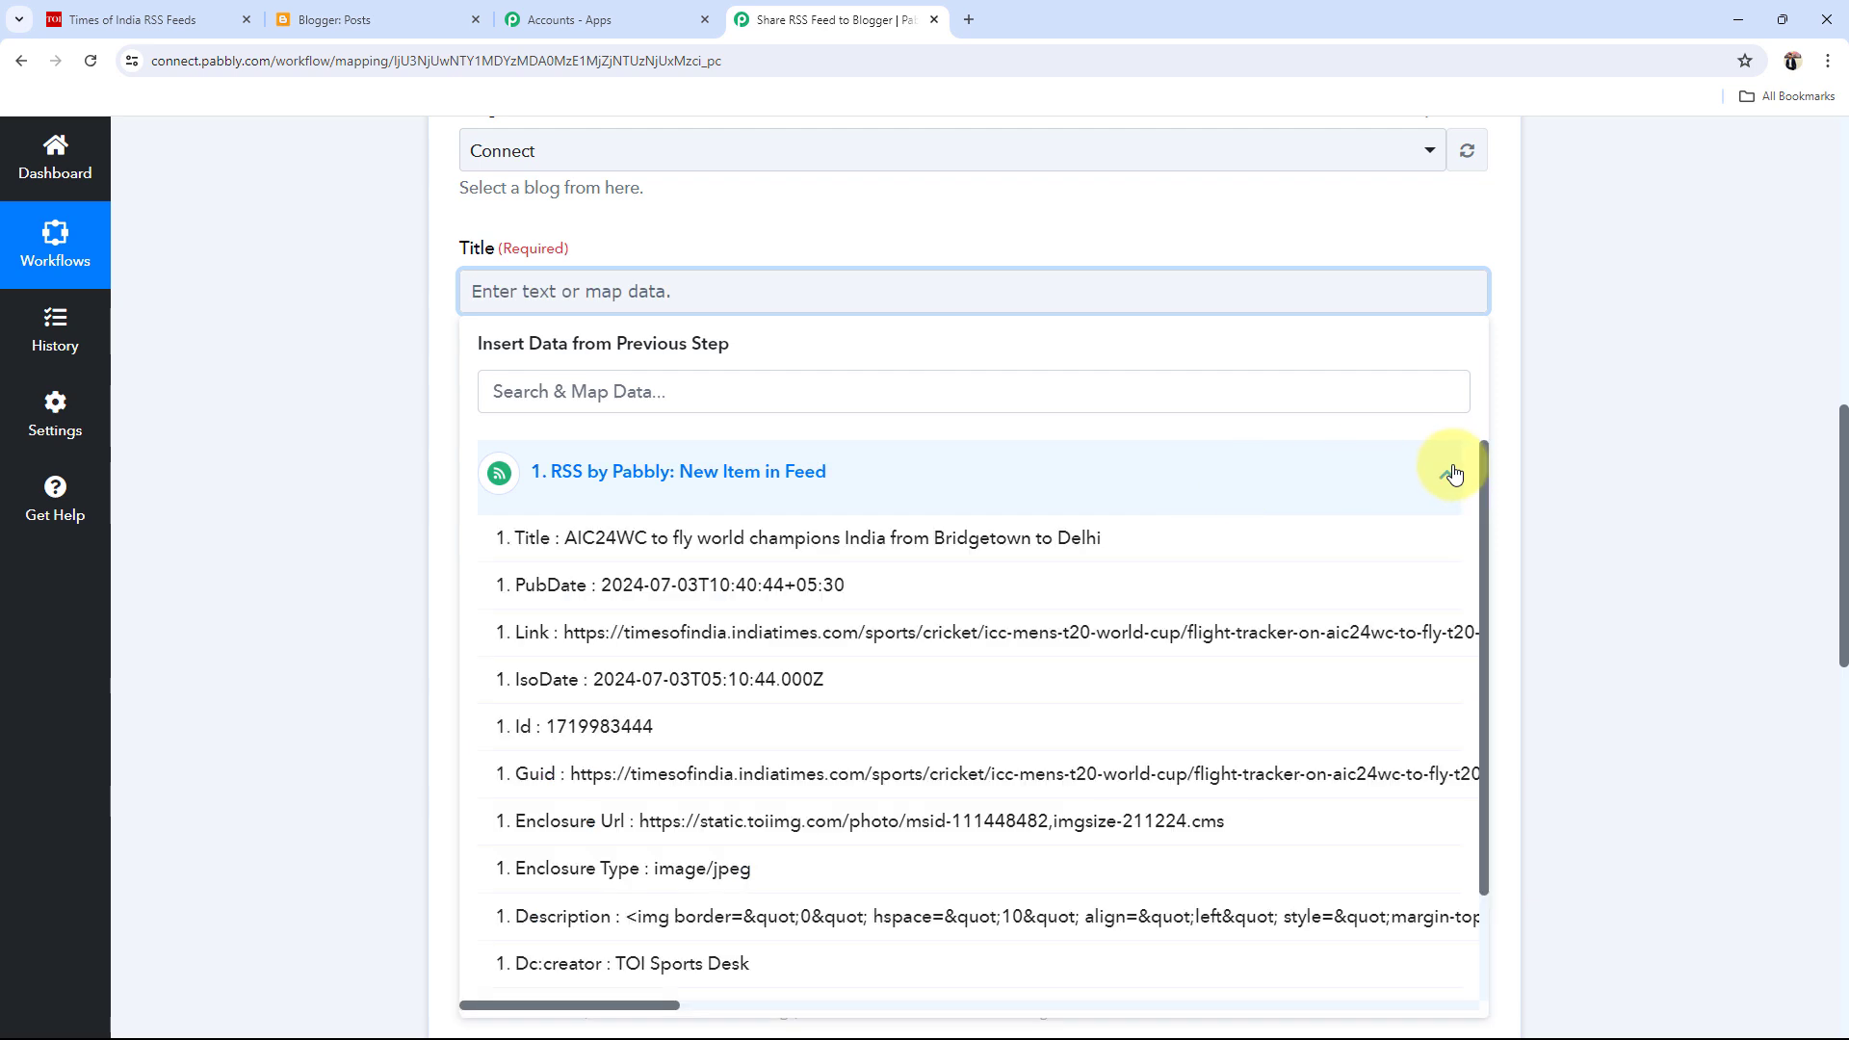
{"action": "left_click", "coordinate": [617, 542]}
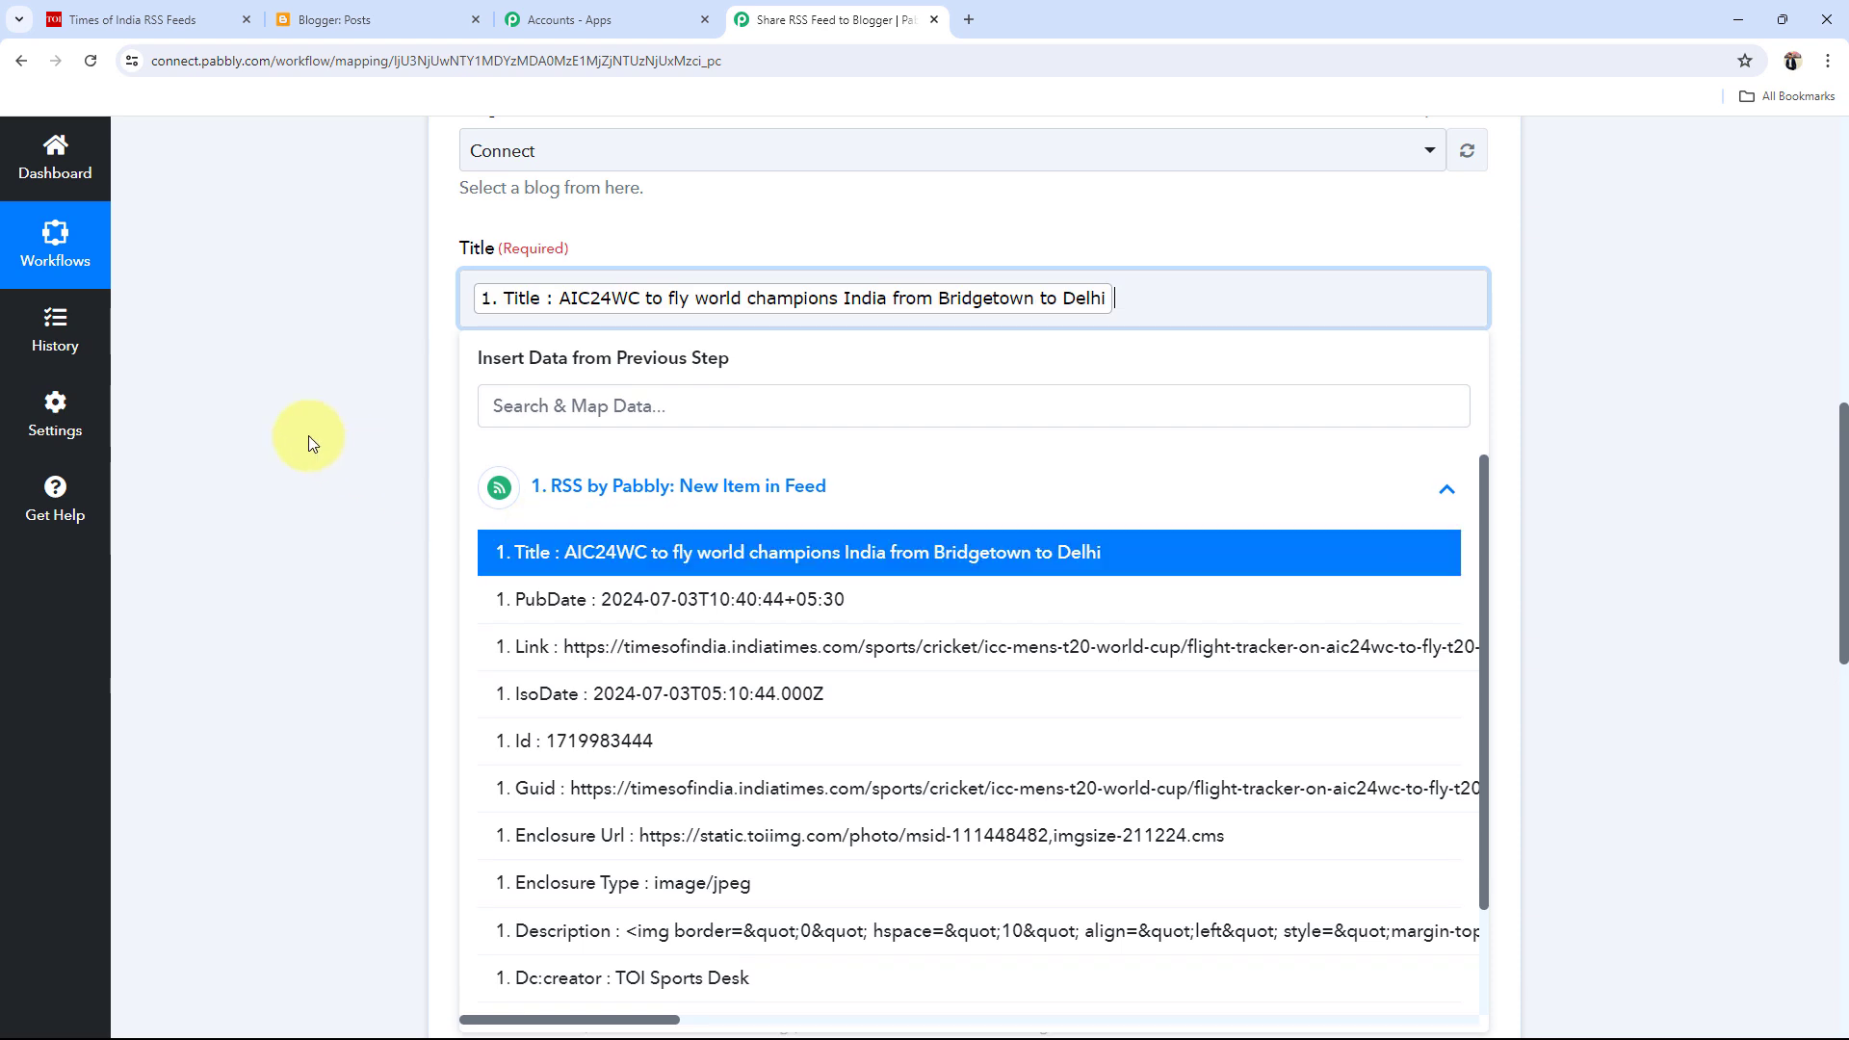
{"action": "left_click", "coordinate": [318, 435]}
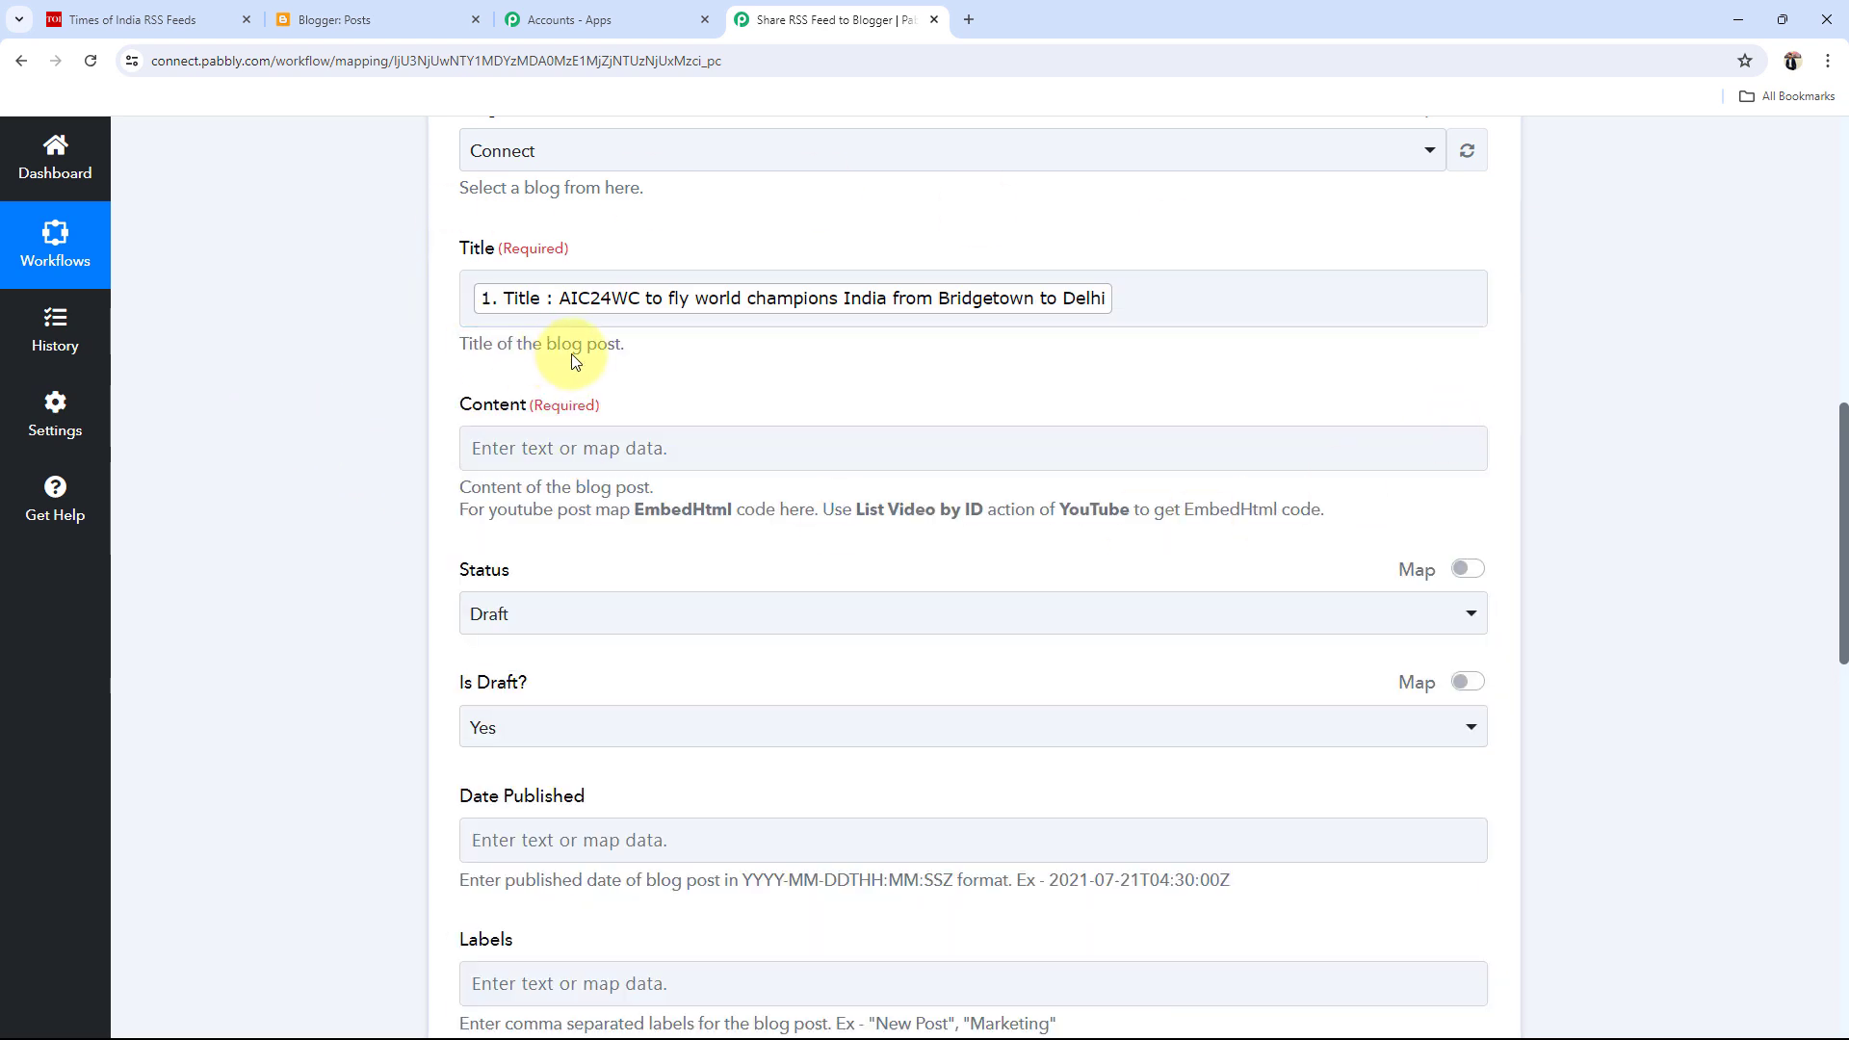
Map the Blogger post's Content field to the ContentSnippet value from the RSS by Pabbly trigger.
{"action": "scroll", "coordinate": [575, 361], "scroll_direction": "down", "scroll_amount": 1}
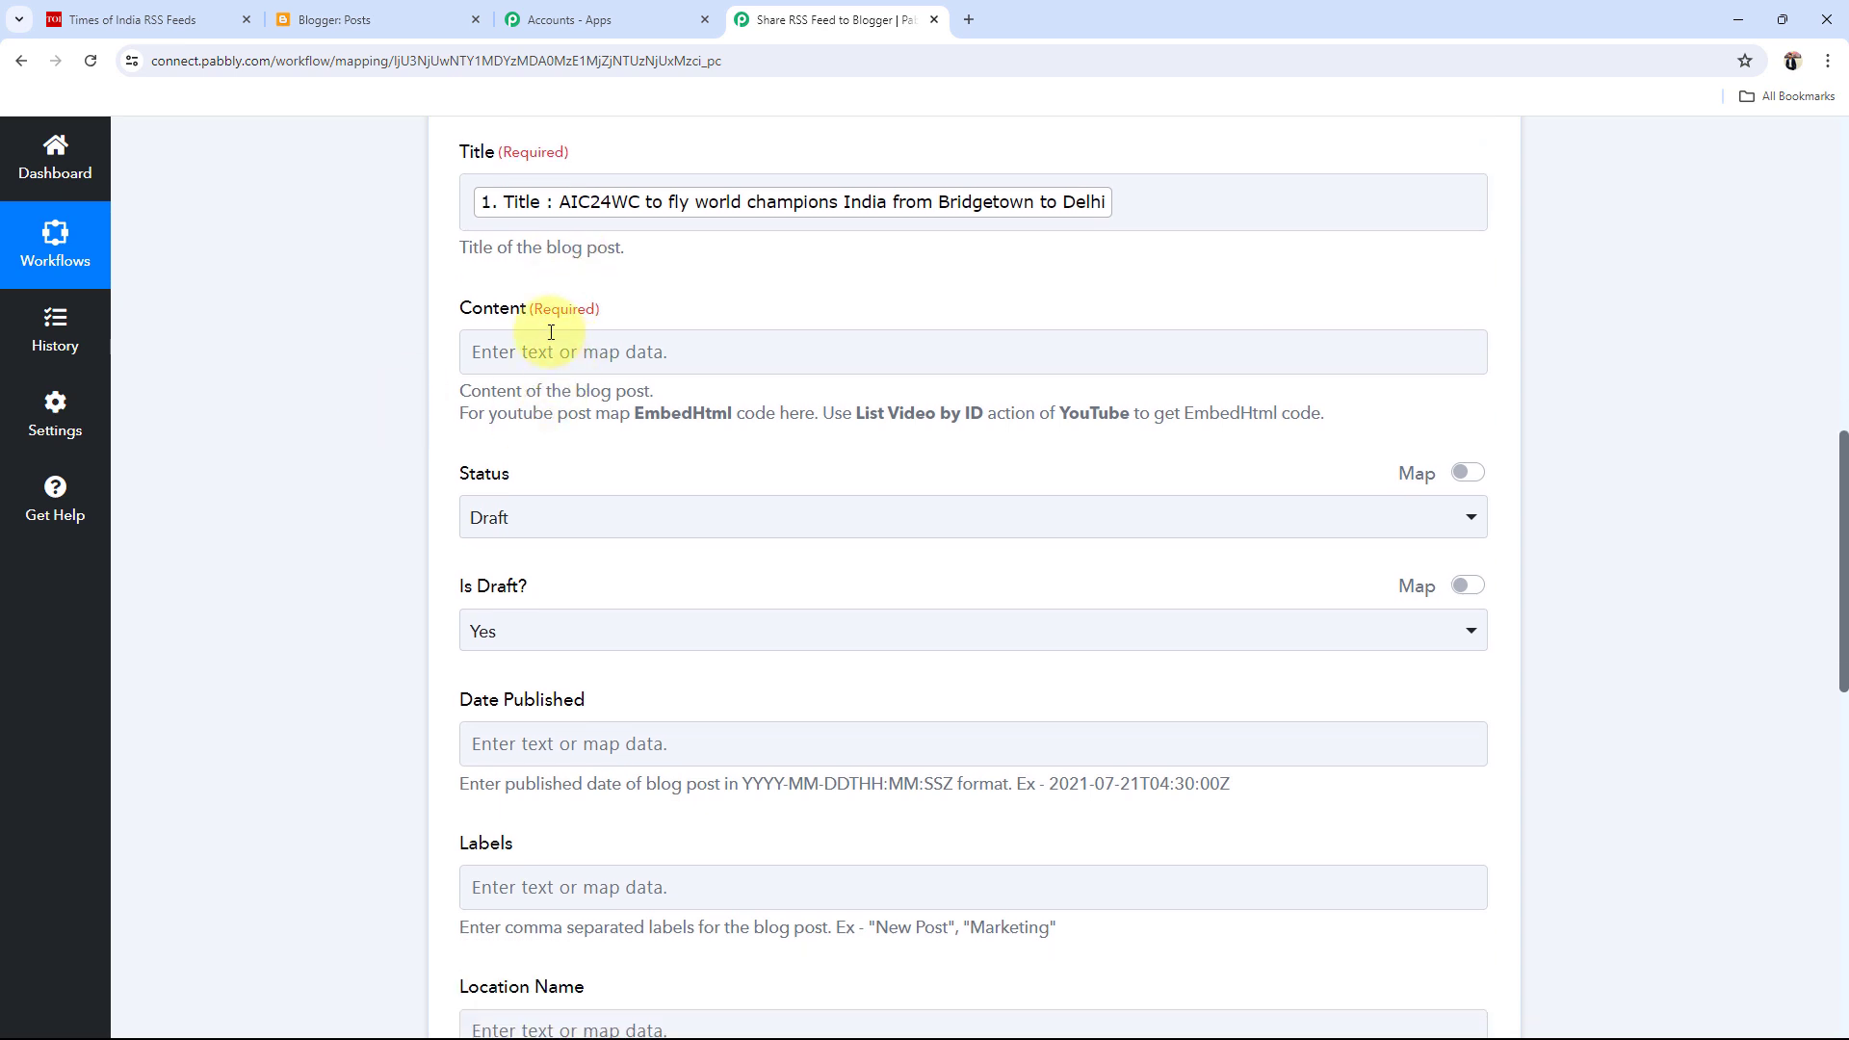
{"action": "double_click", "coordinate": [547, 325]}
{"action": "left_click", "coordinate": [534, 362]}
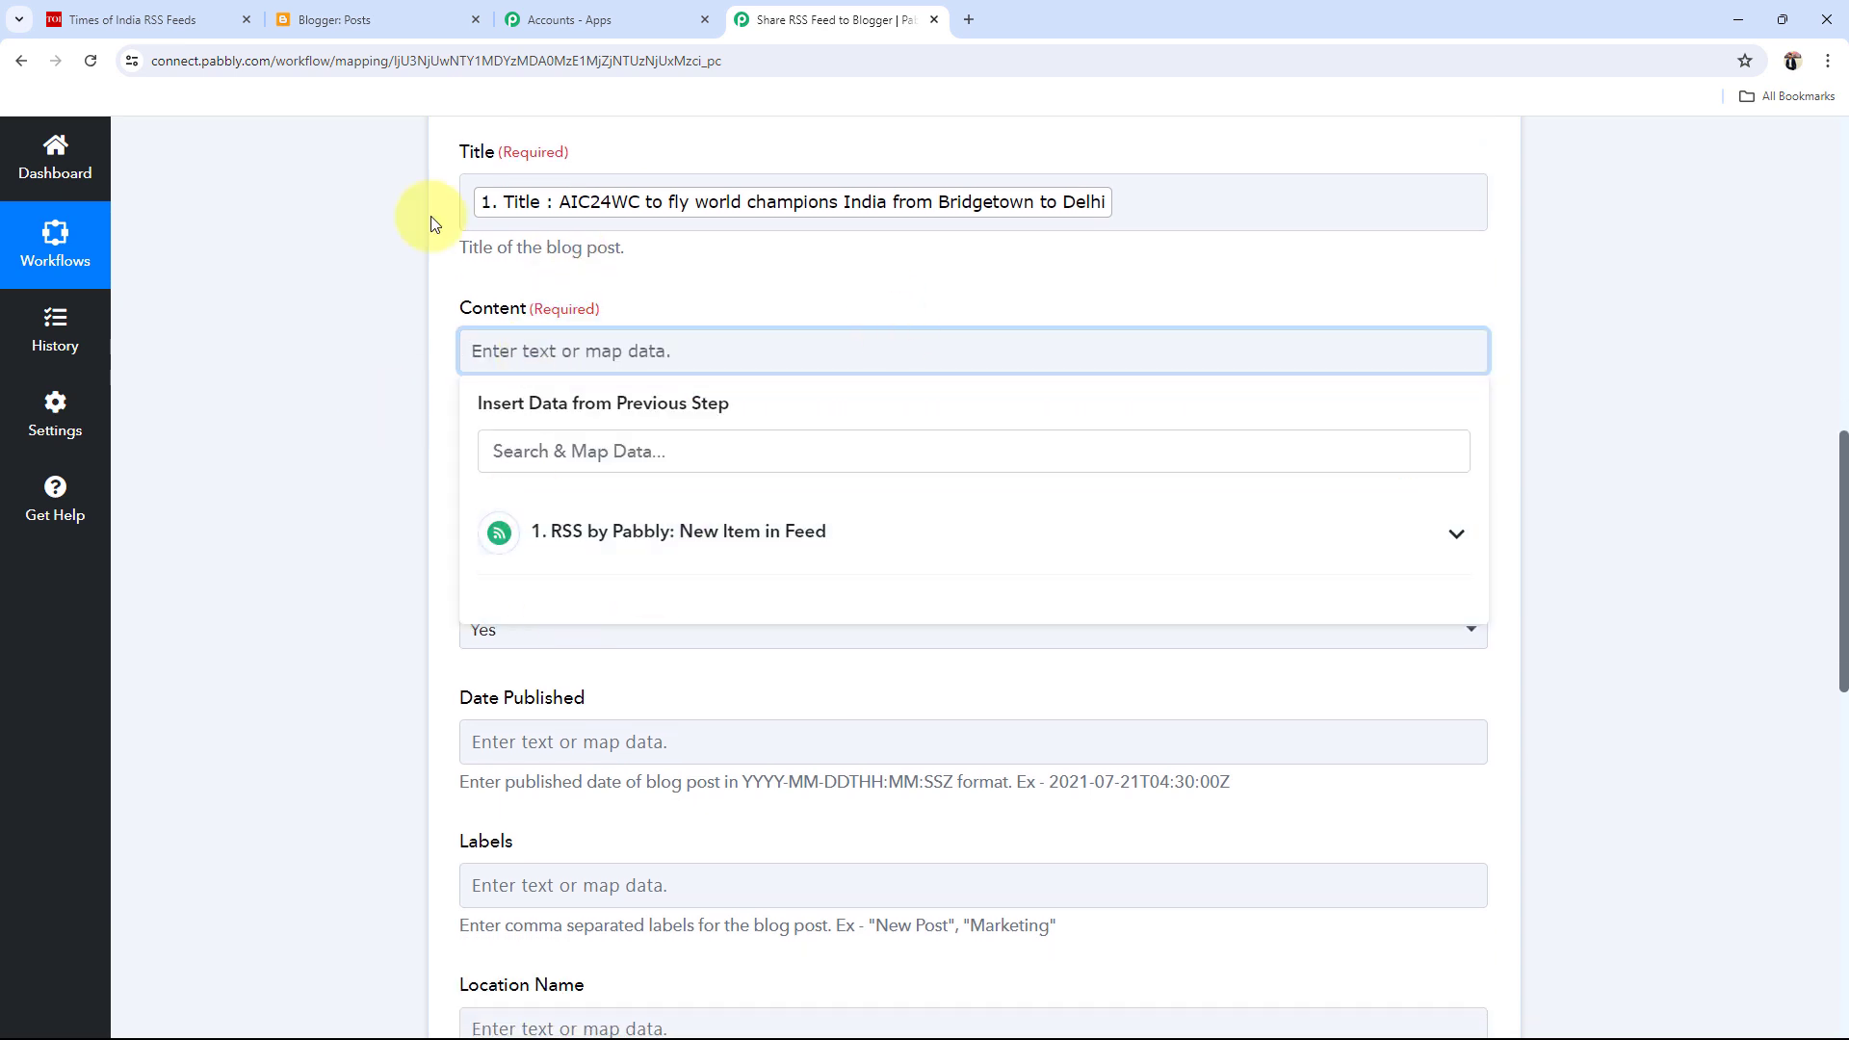
{"action": "left_click", "coordinate": [805, 531]}
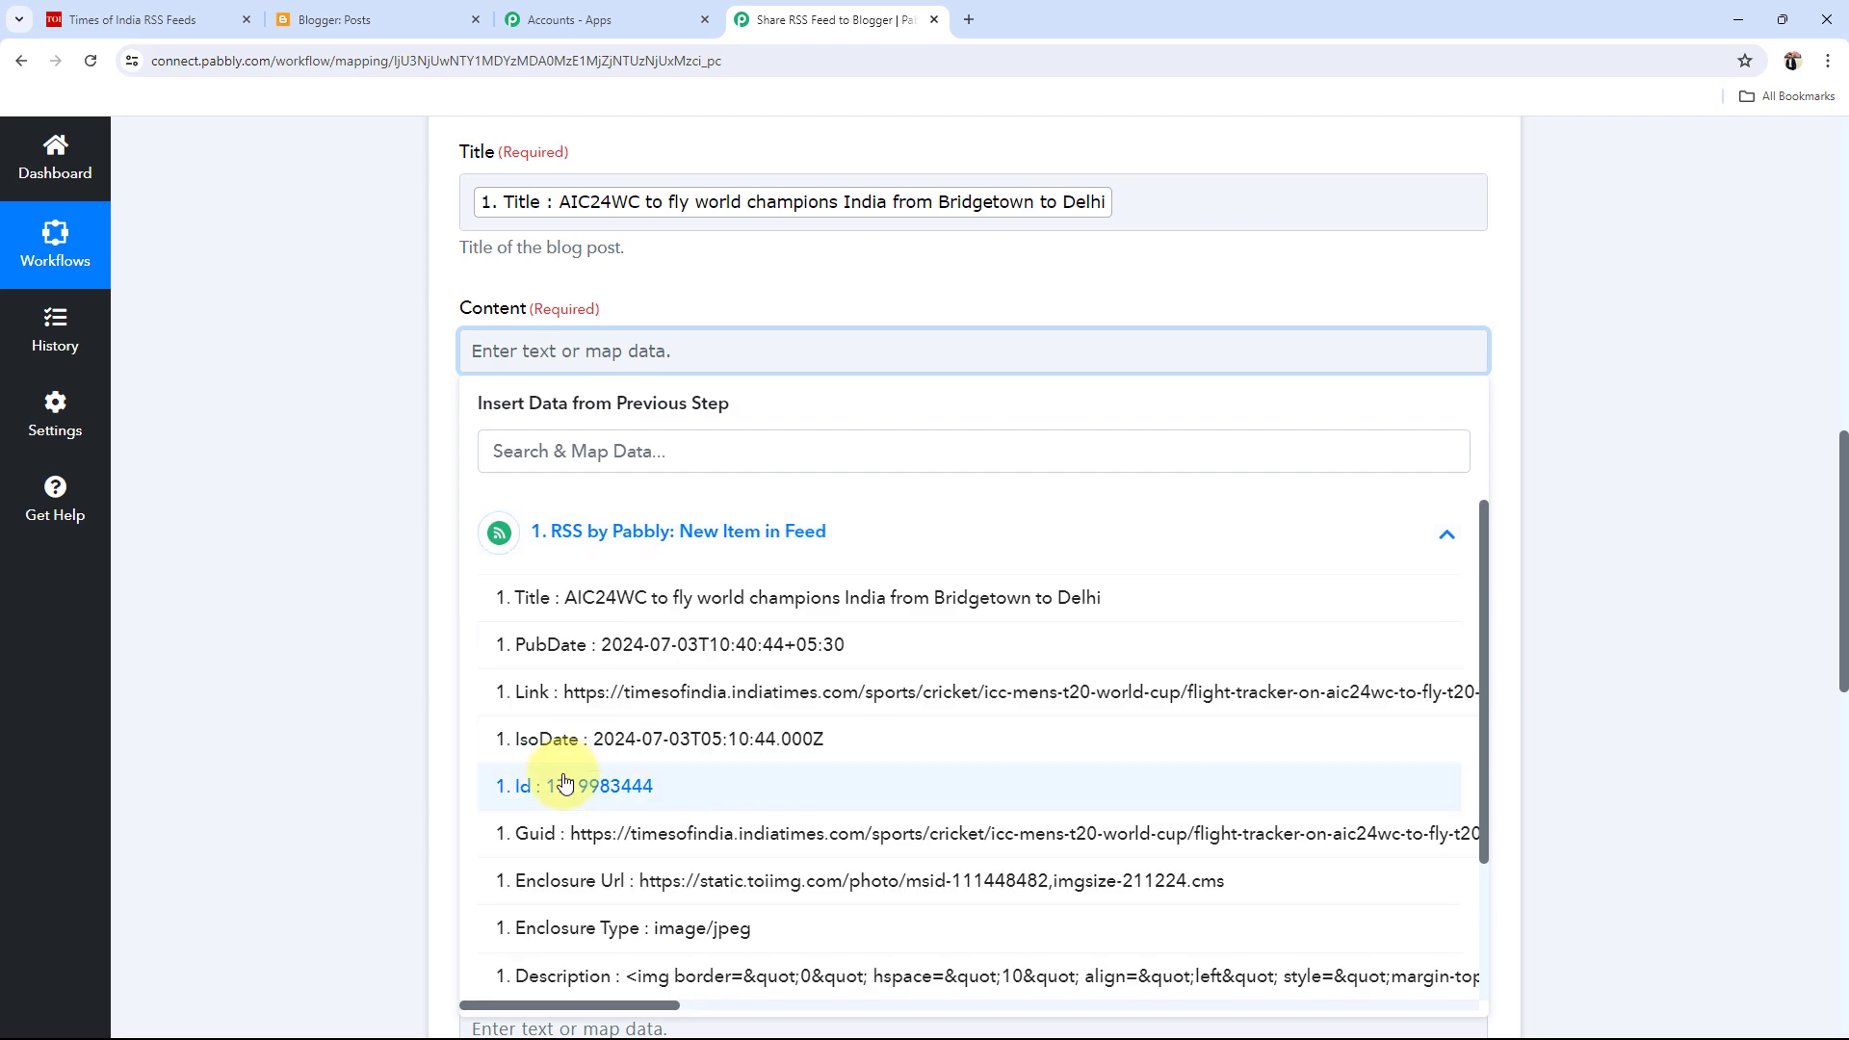
{"action": "scroll", "coordinate": [511, 809], "scroll_direction": "down", "scroll_amount": 3}
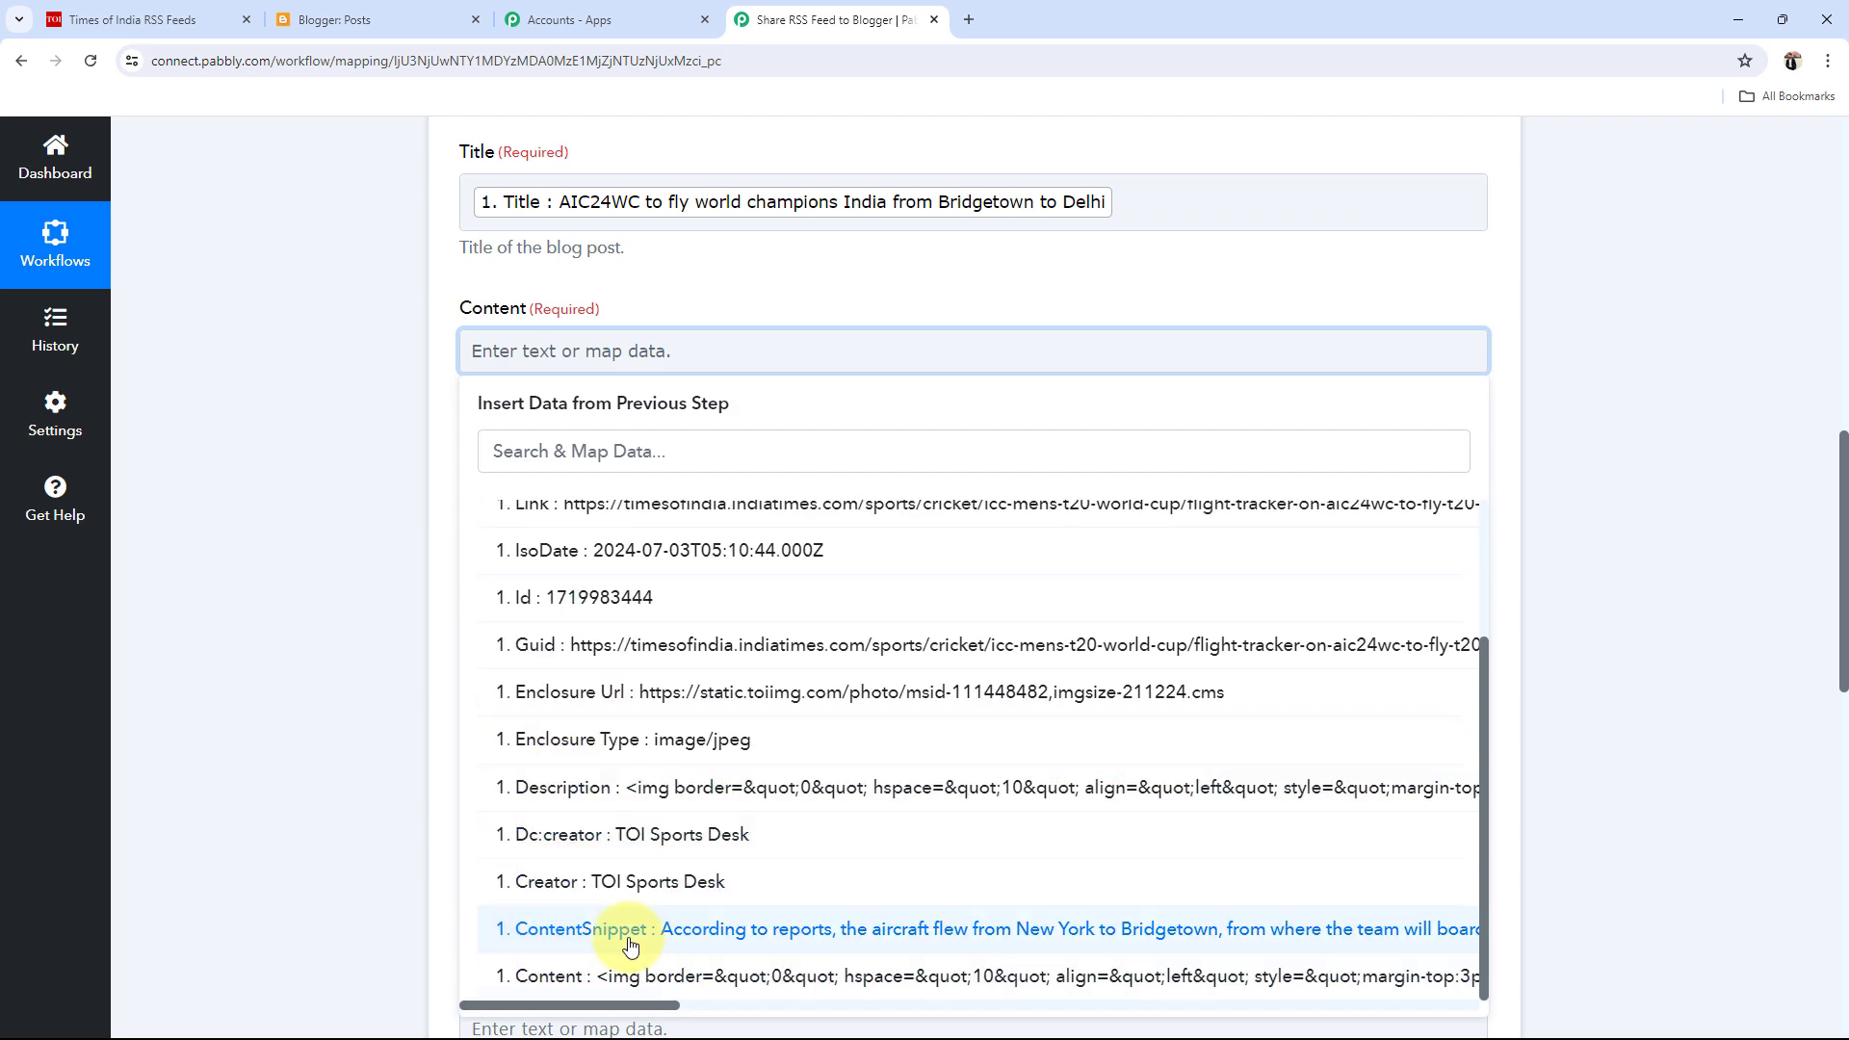
{"action": "scroll", "coordinate": [782, 848], "scroll_direction": "down", "scroll_amount": 2}
{"action": "left_click", "coordinate": [724, 926]}
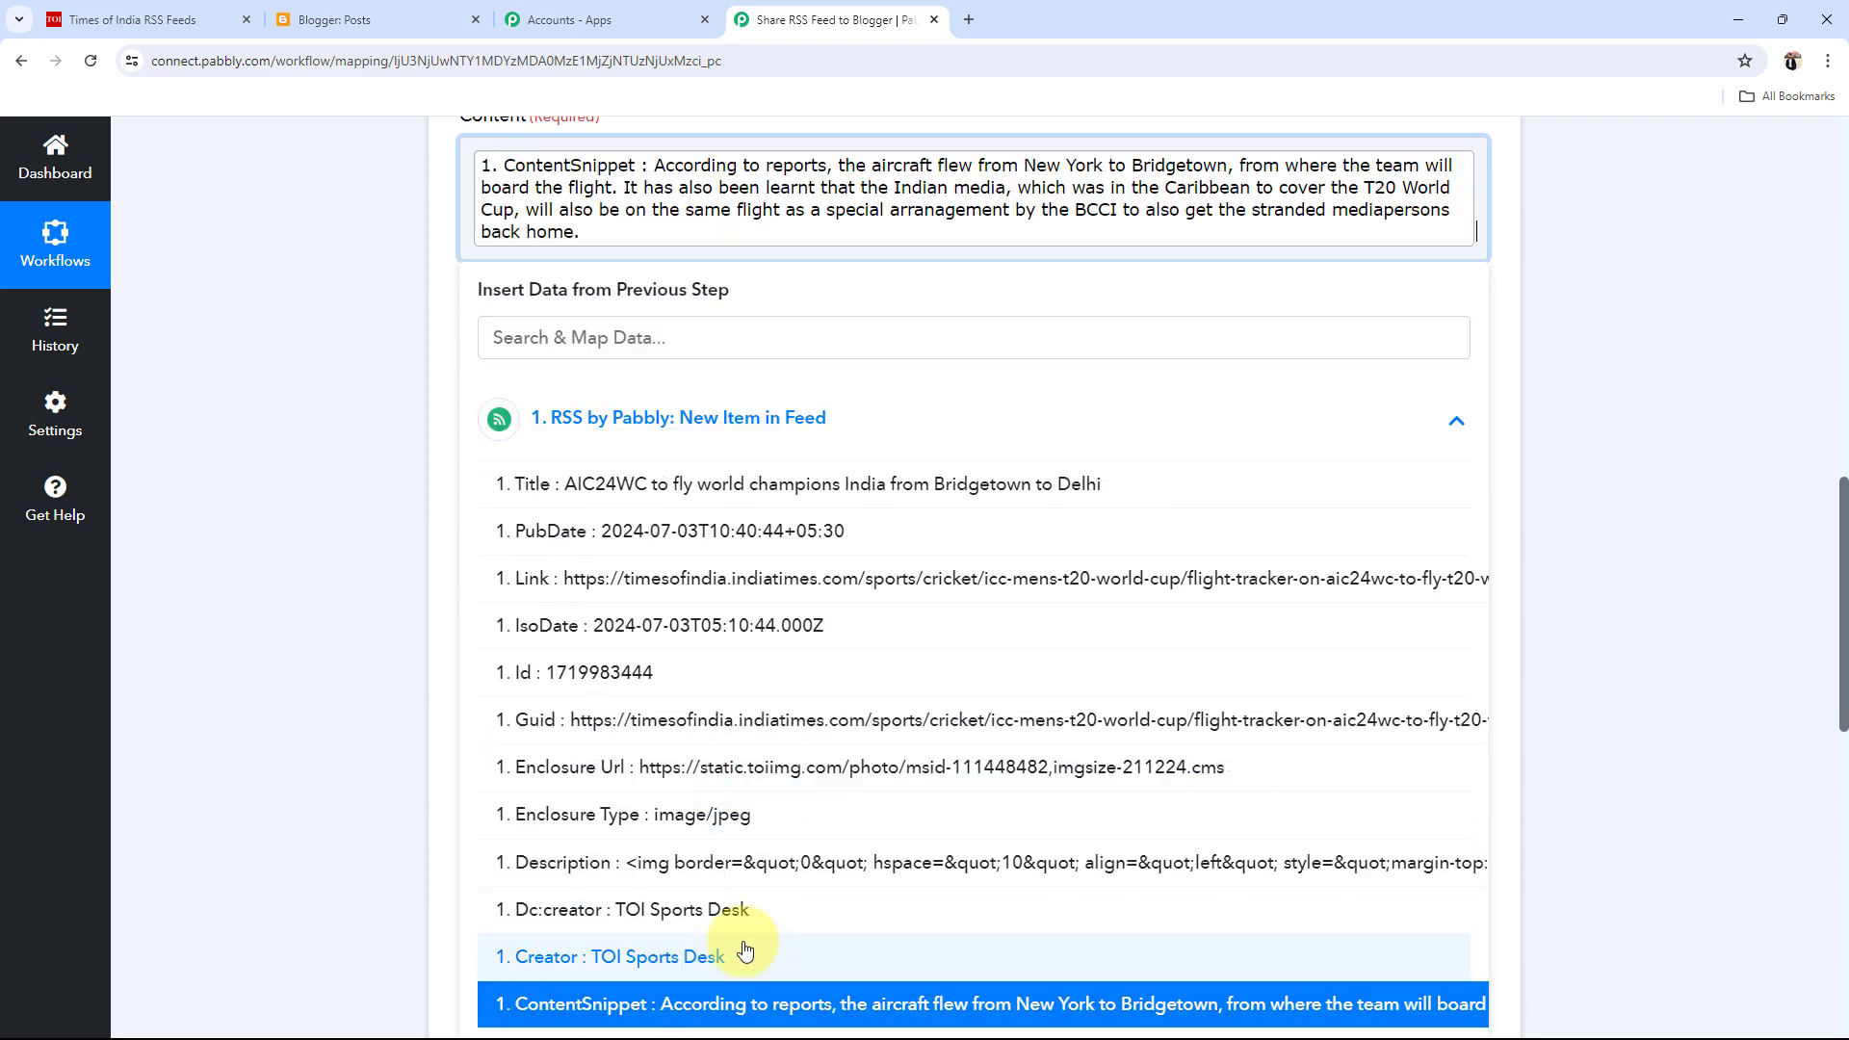
{"action": "left_click", "coordinate": [281, 459]}
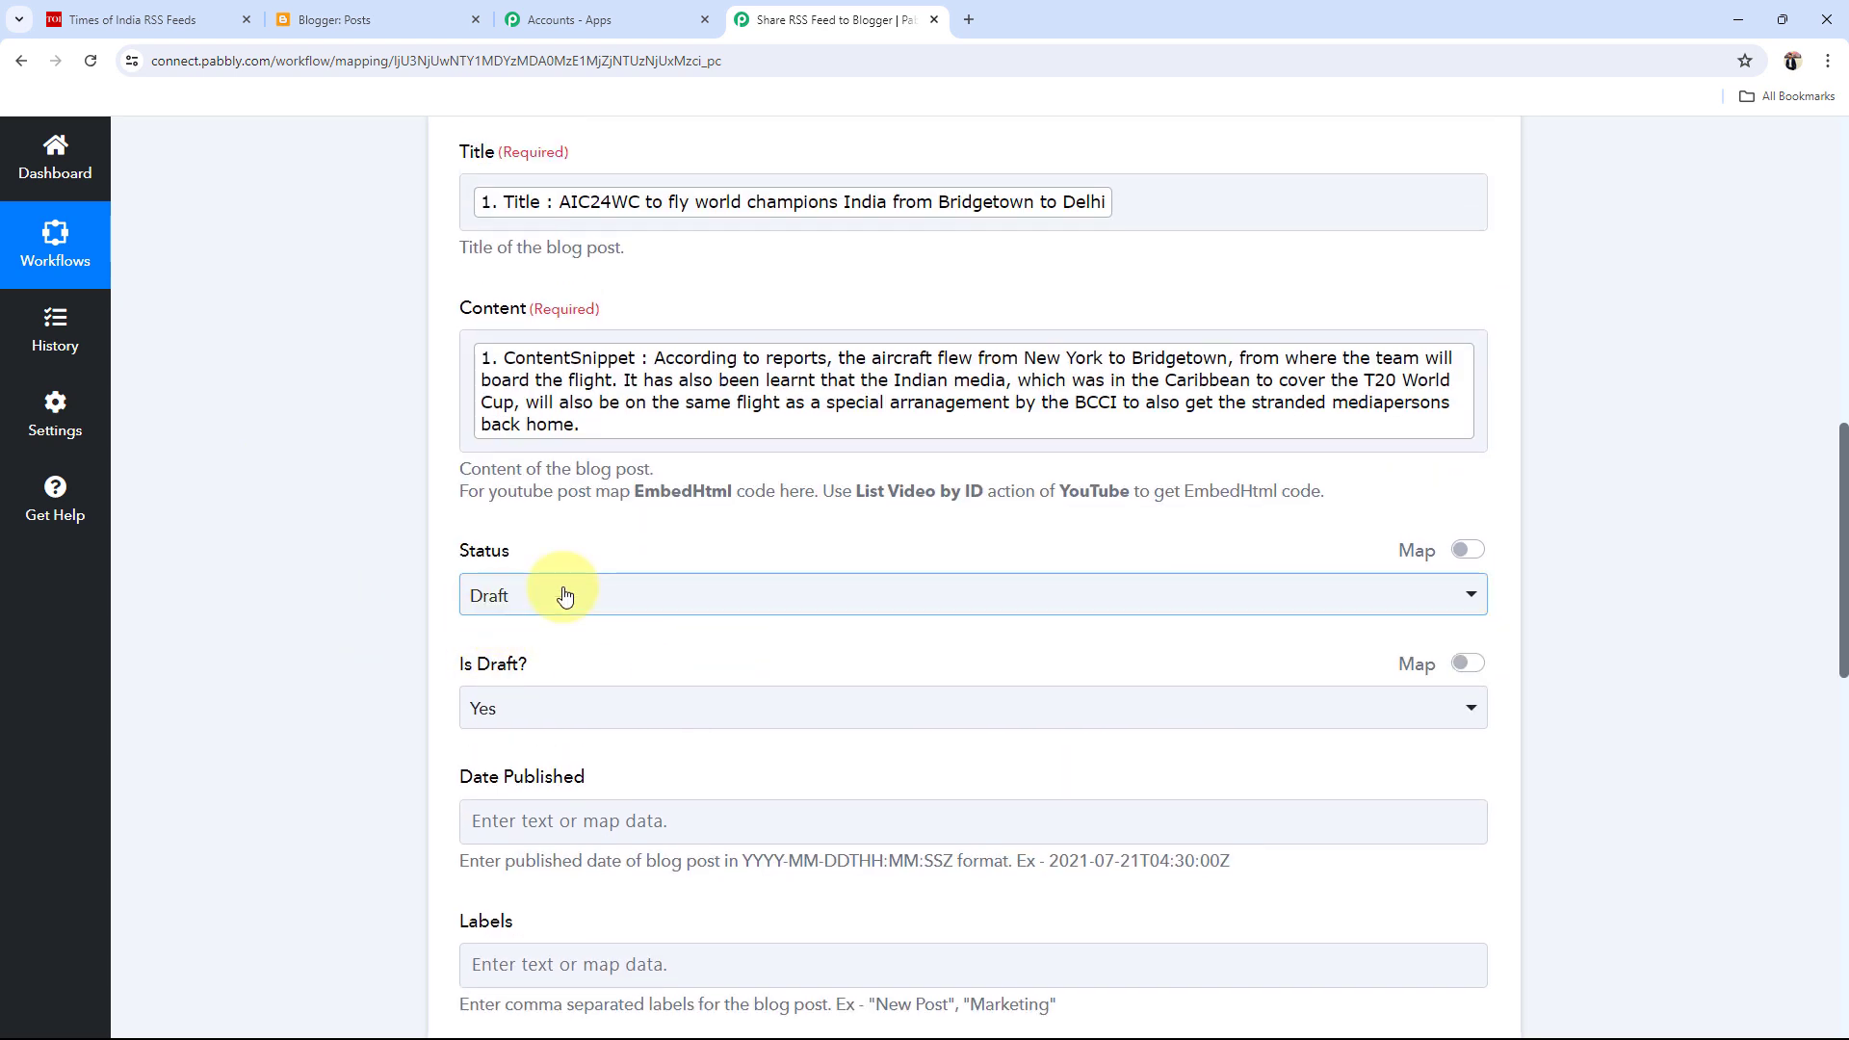
Set the post Status to Live and map Date Published to the PubDate value from the RSS trigger.
{"action": "left_click", "coordinate": [558, 594]}
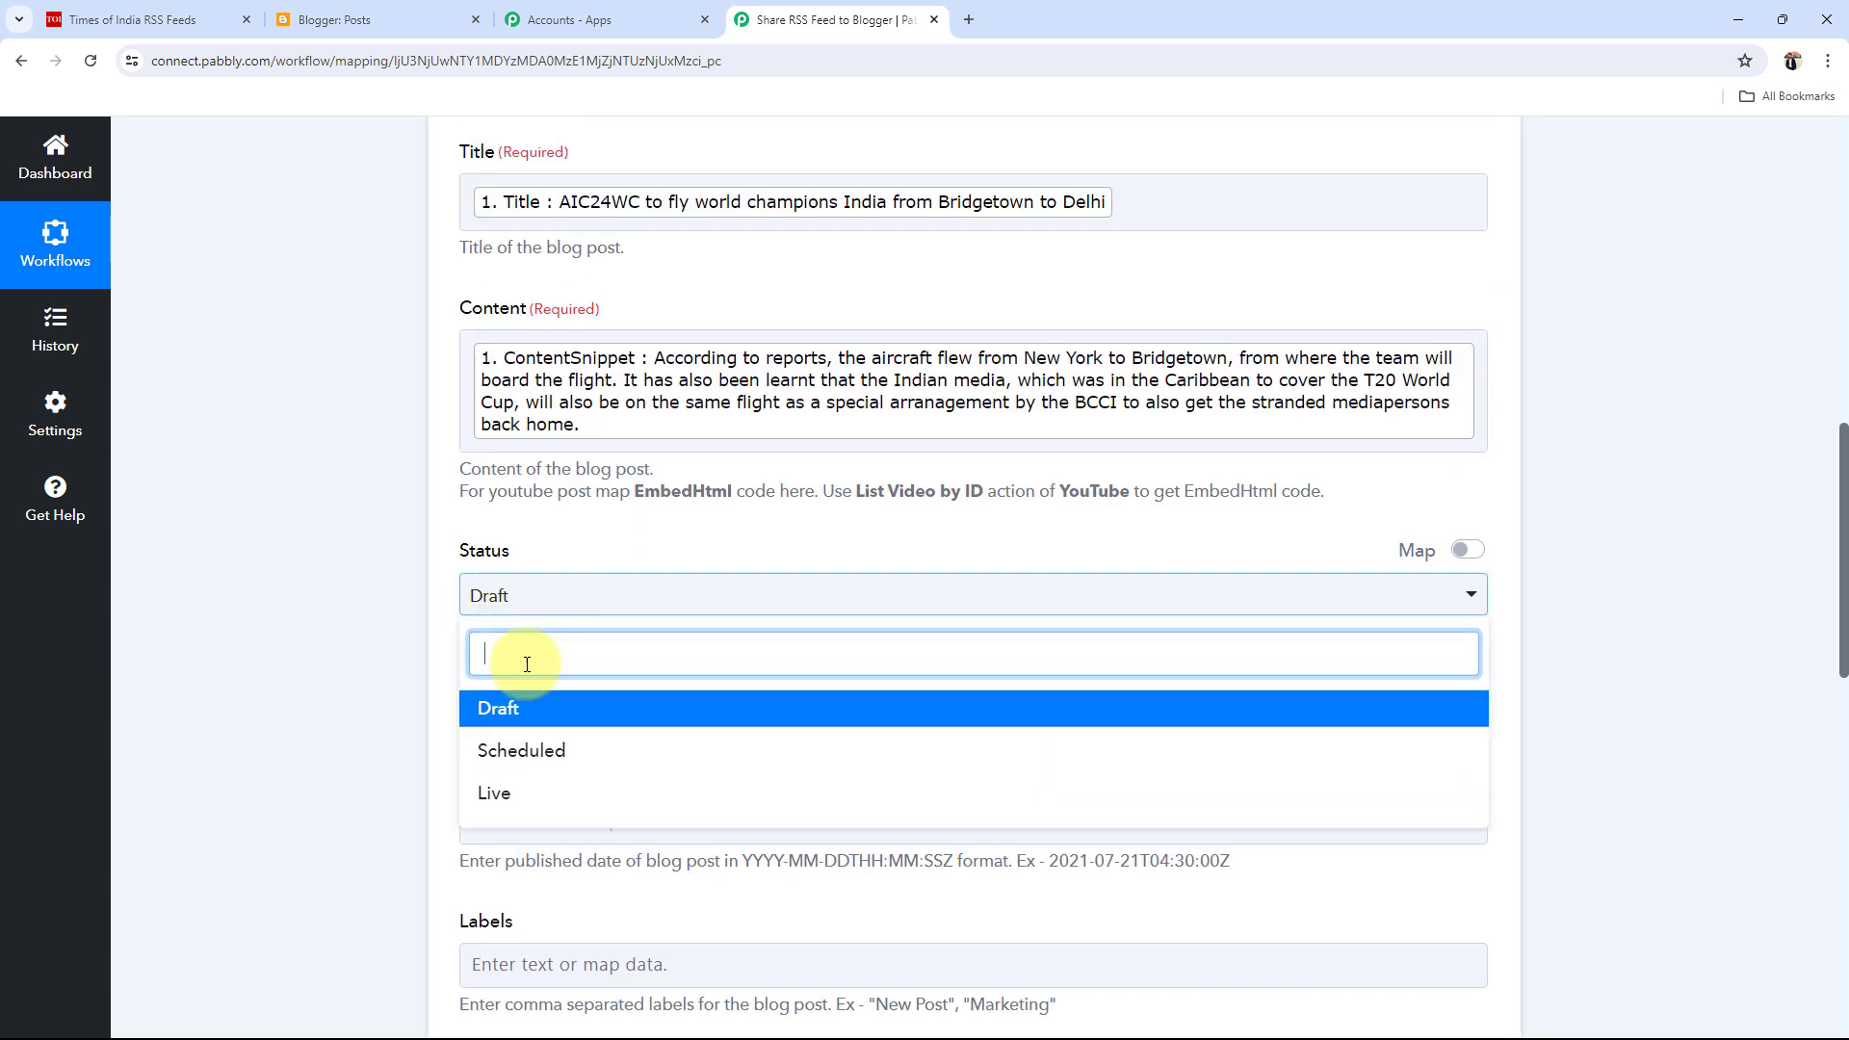
{"action": "left_click", "coordinate": [498, 794]}
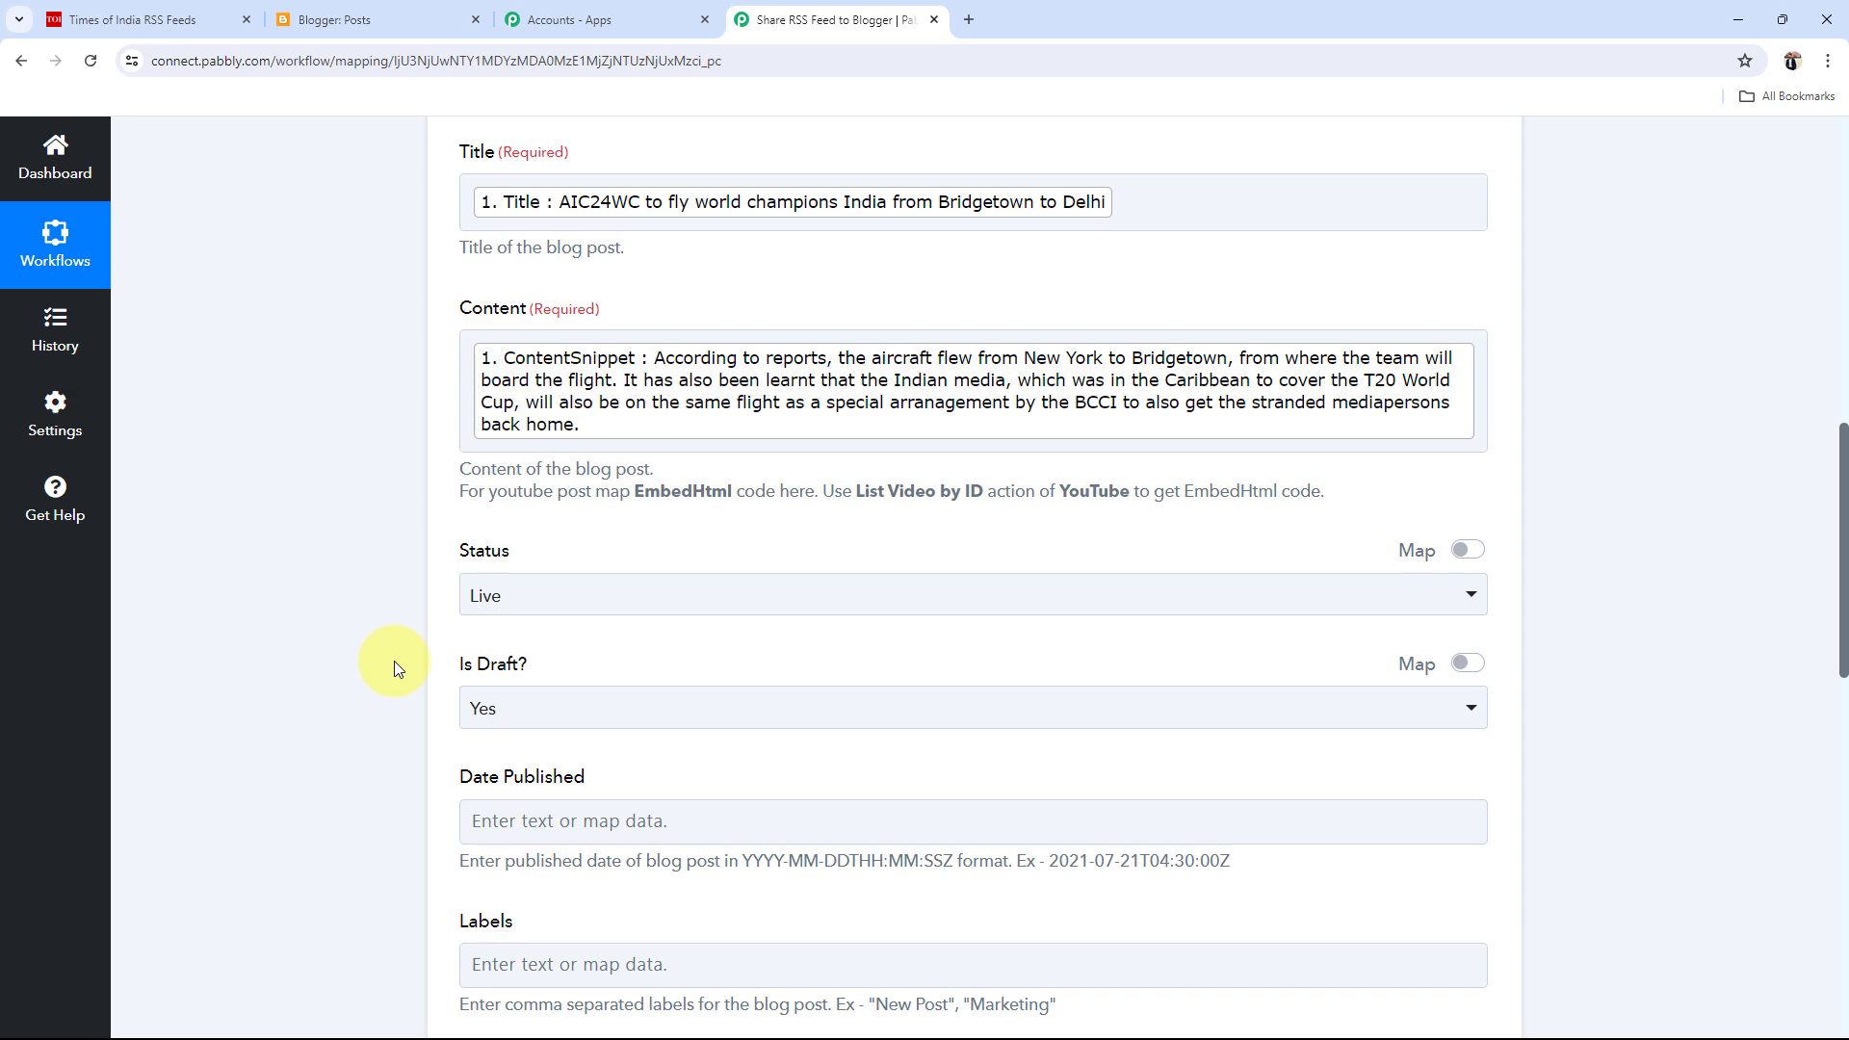
{"action": "scroll", "coordinate": [395, 665], "scroll_direction": "down", "scroll_amount": 5}
{"action": "left_click", "coordinate": [591, 339]}
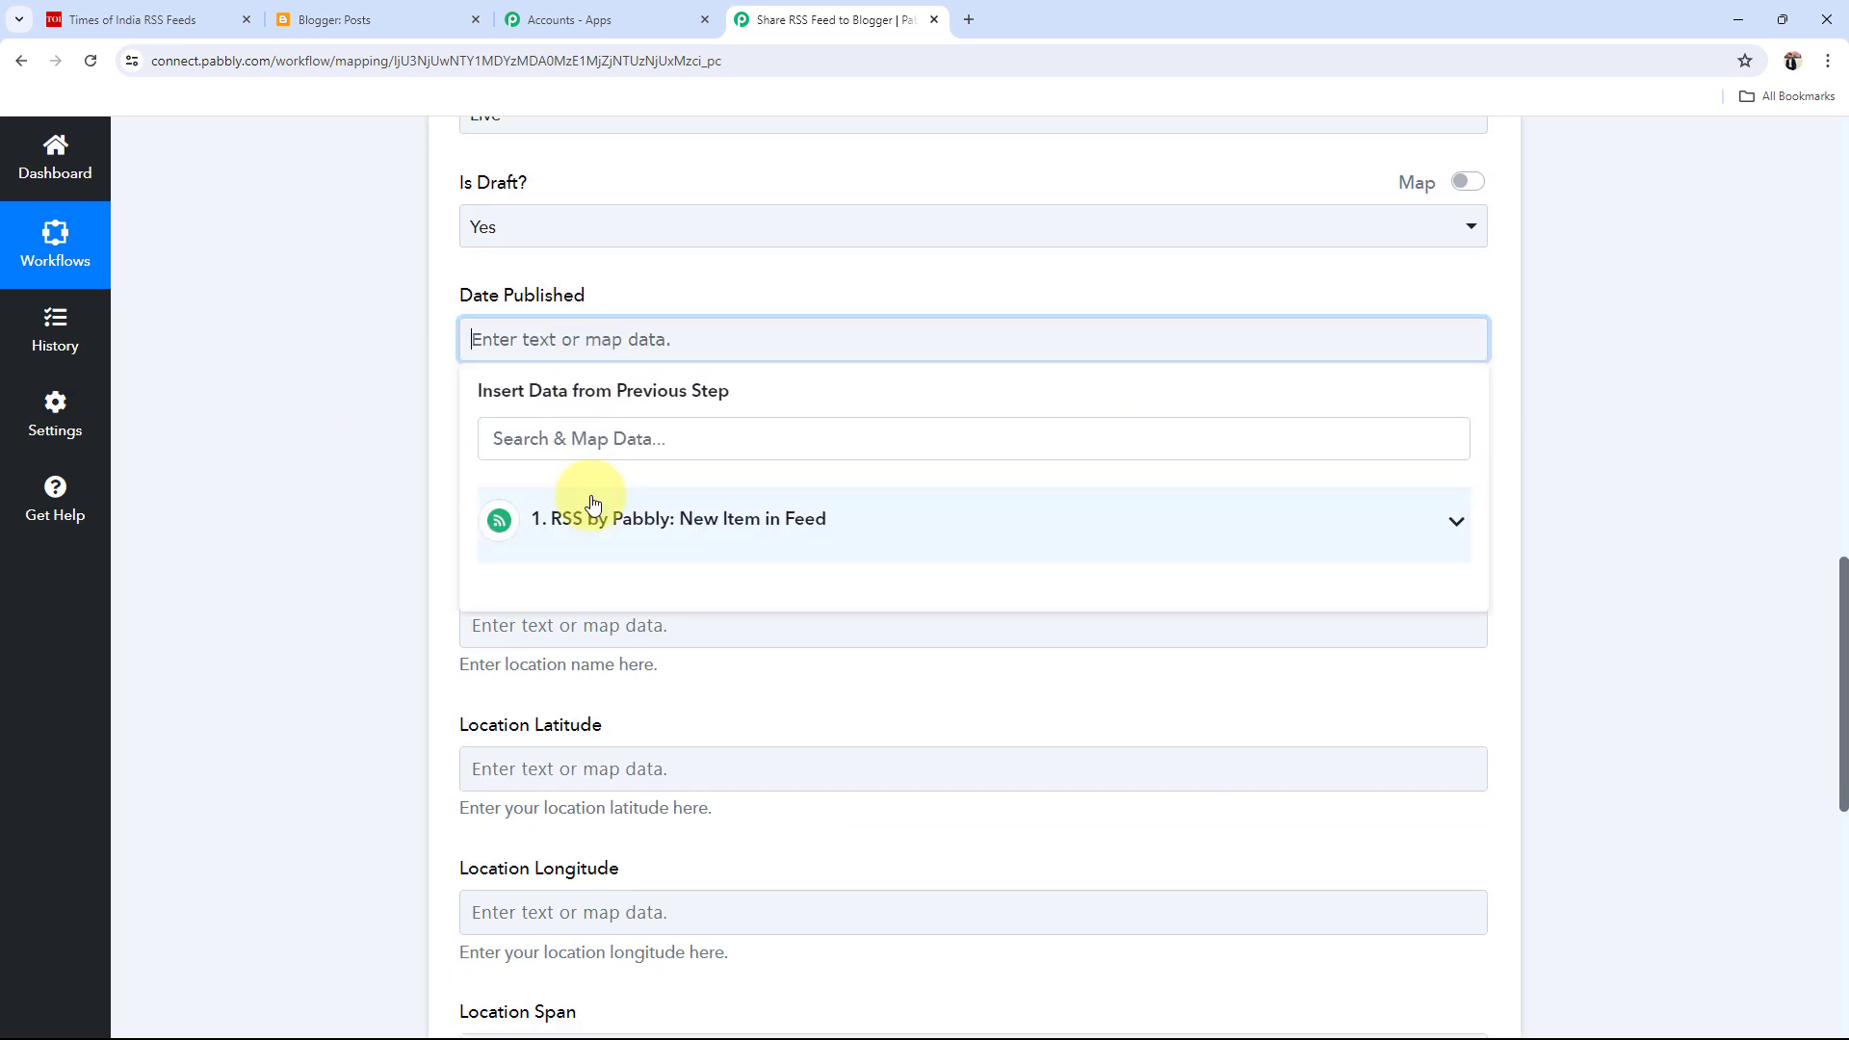
{"action": "left_click", "coordinate": [591, 511]}
{"action": "left_click", "coordinate": [692, 633]}
{"action": "left_click", "coordinate": [318, 498]}
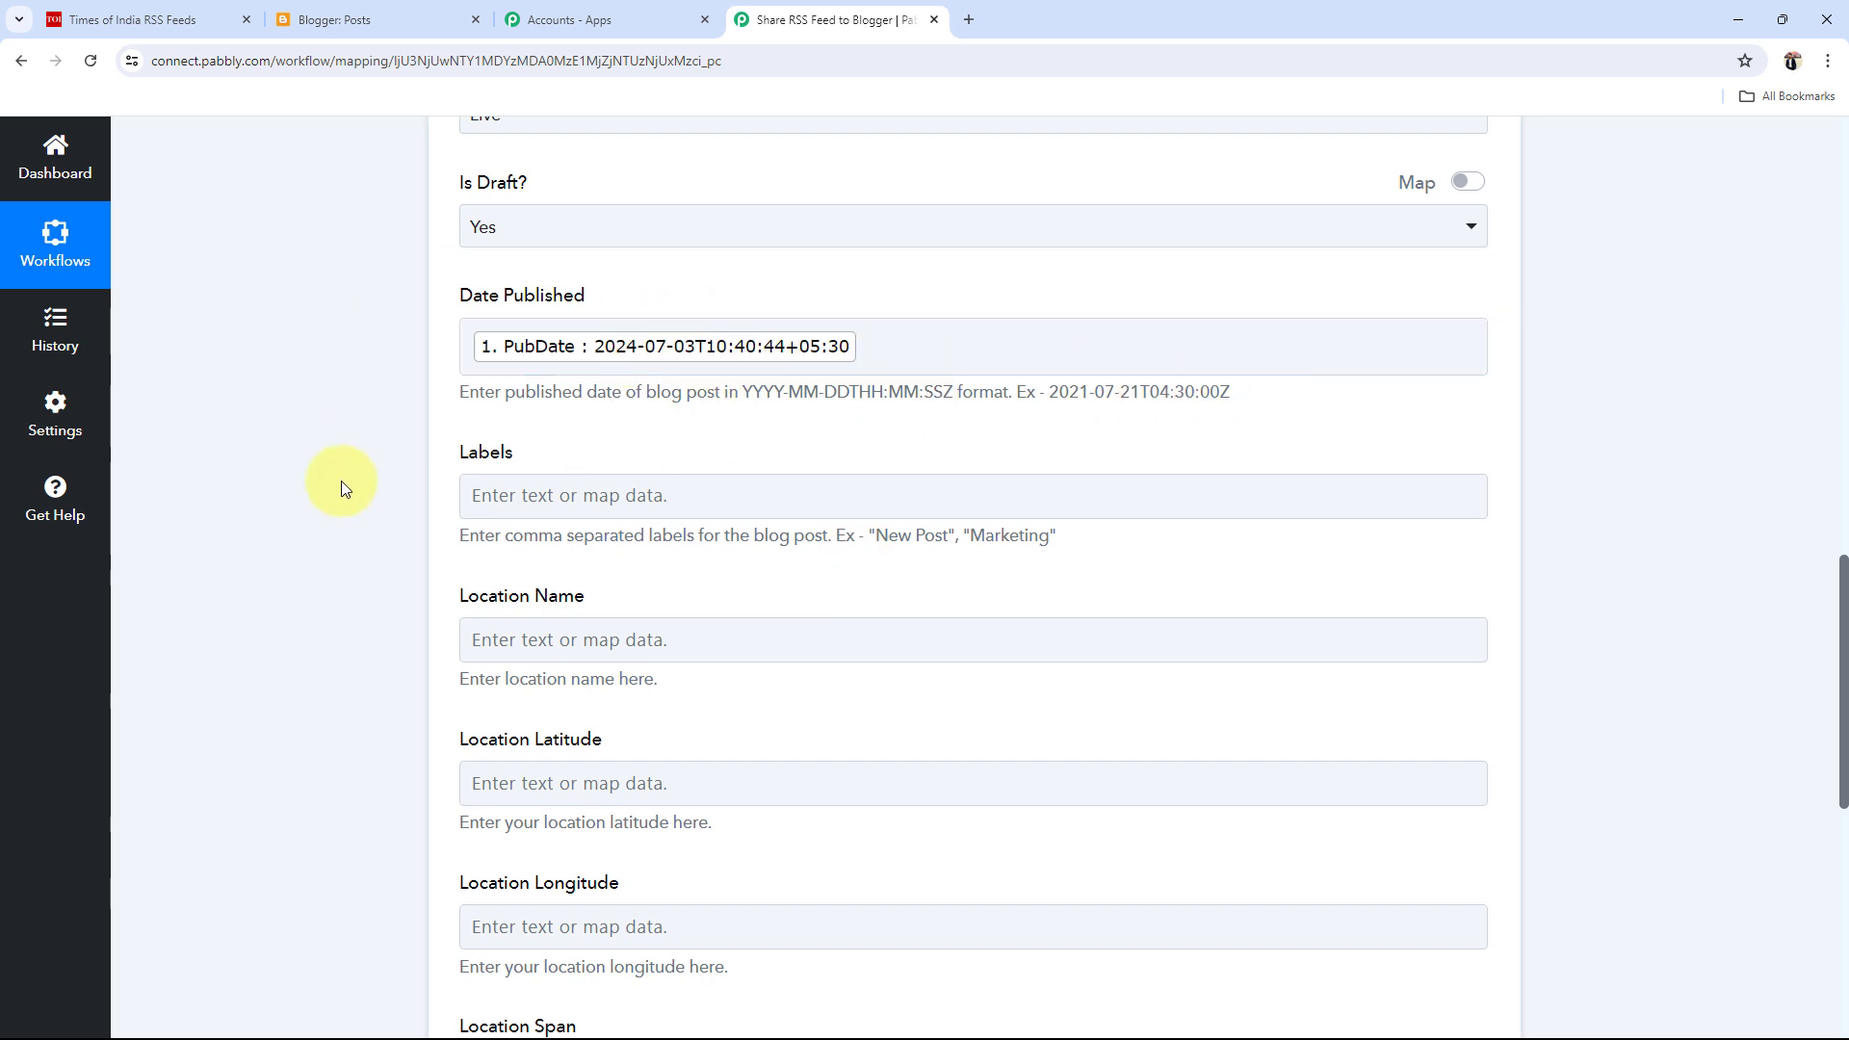
Review the optional post fields and the mapped Title and Content values, checking back against the Times of India feeds page.
{"action": "scroll", "coordinate": [291, 487], "scroll_direction": "down", "scroll_amount": 2}
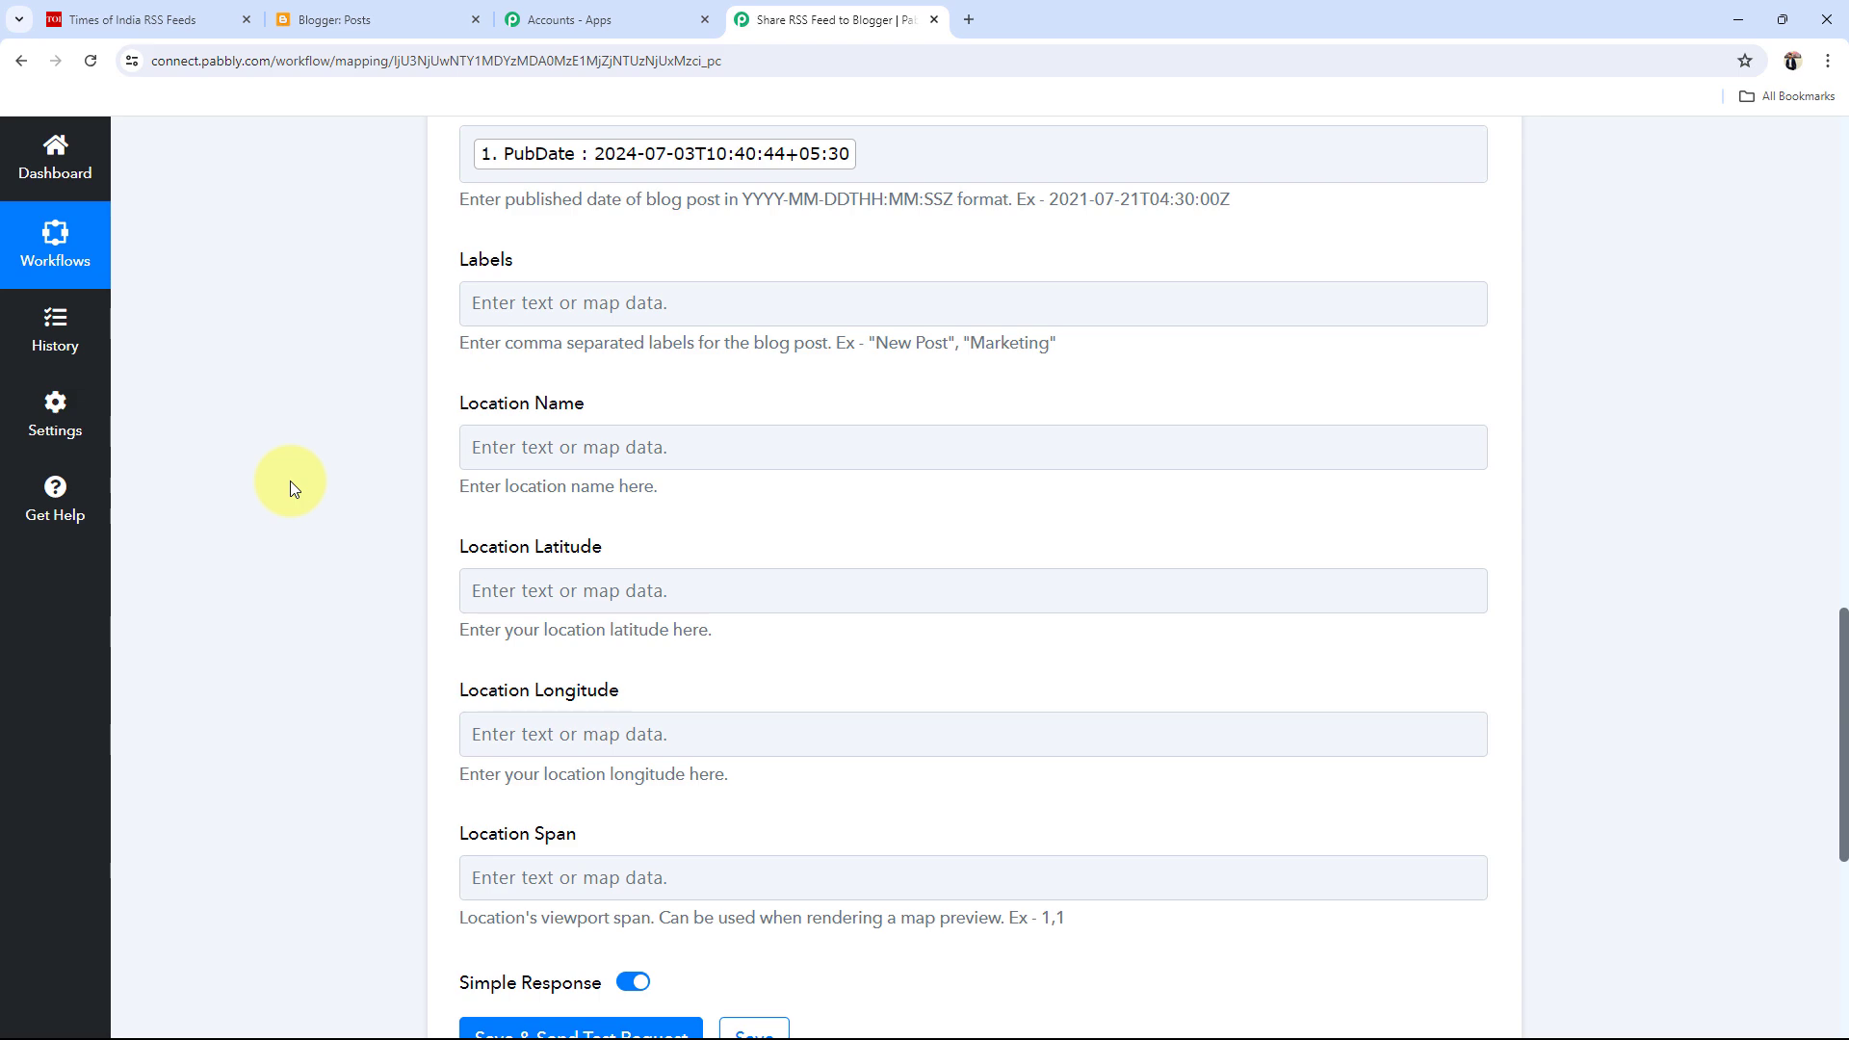
{"action": "scroll", "coordinate": [291, 482], "scroll_direction": "up", "scroll_amount": 9}
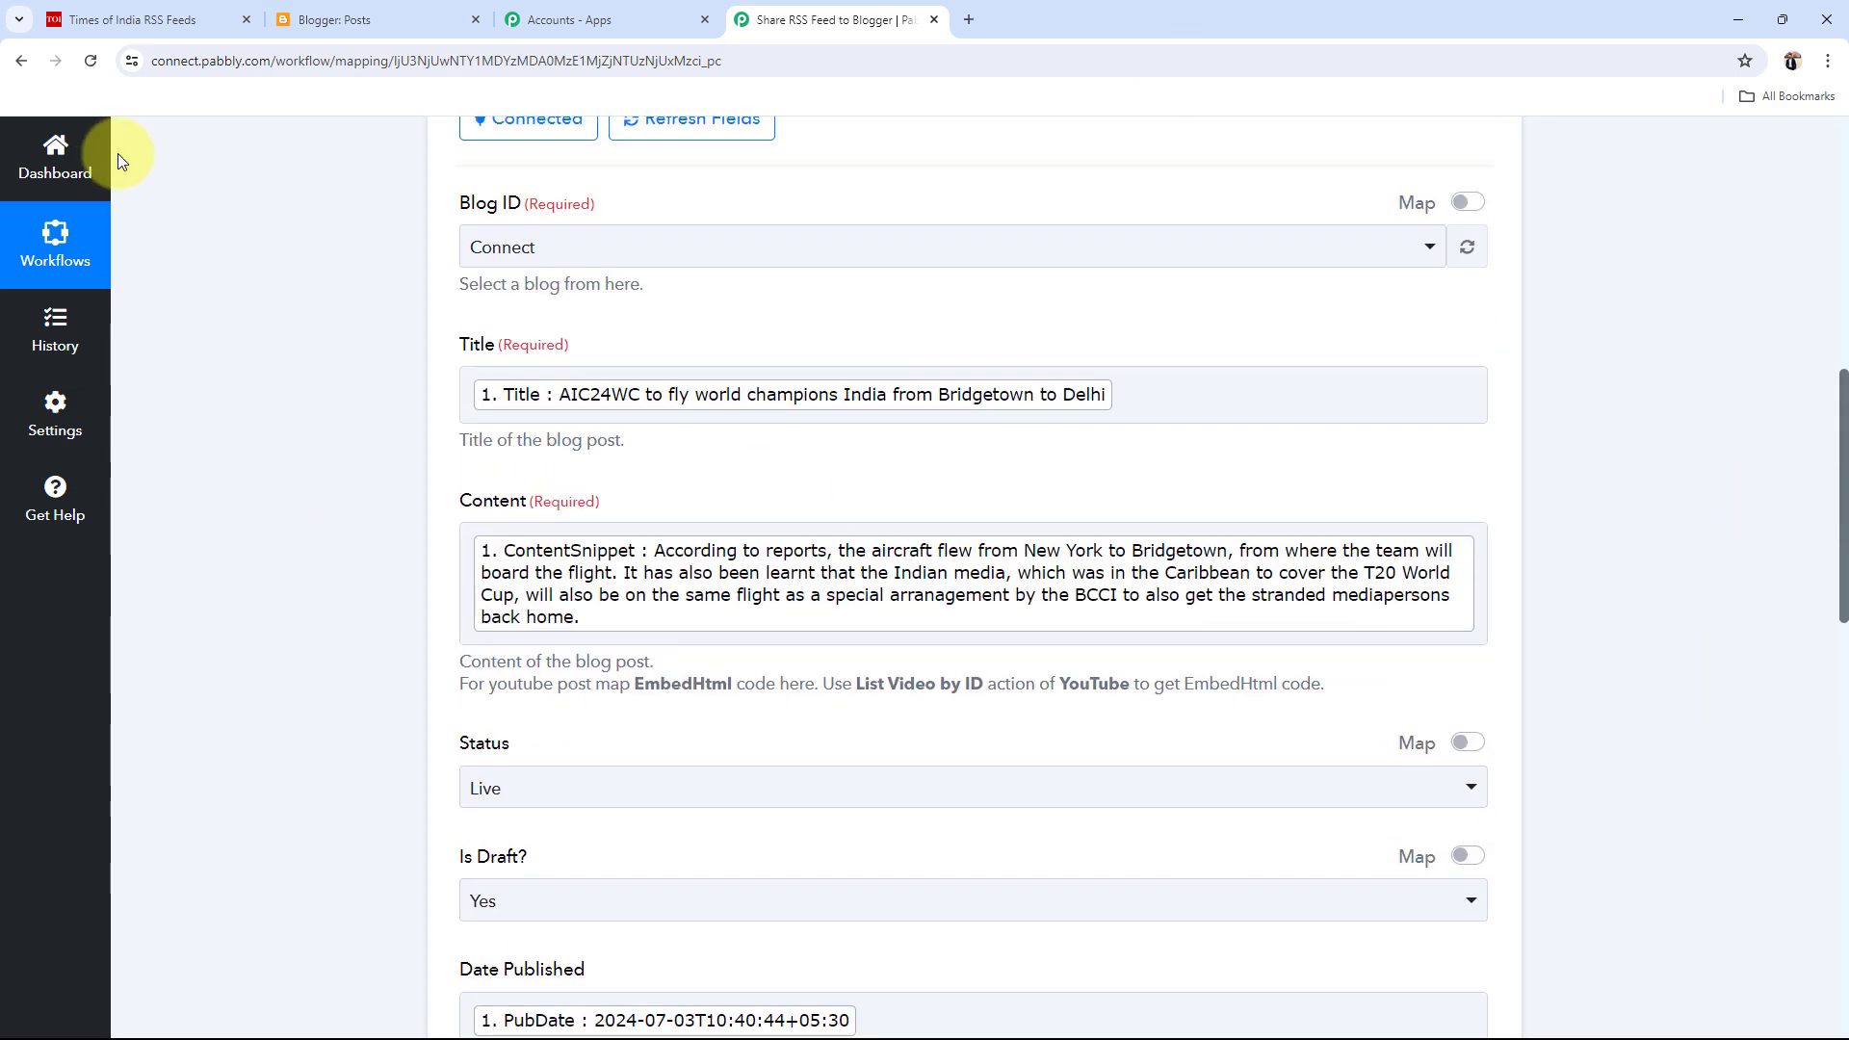
{"action": "scroll", "coordinate": [366, 472], "scroll_direction": "down", "scroll_amount": 1}
{"action": "left_click", "coordinate": [616, 525]}
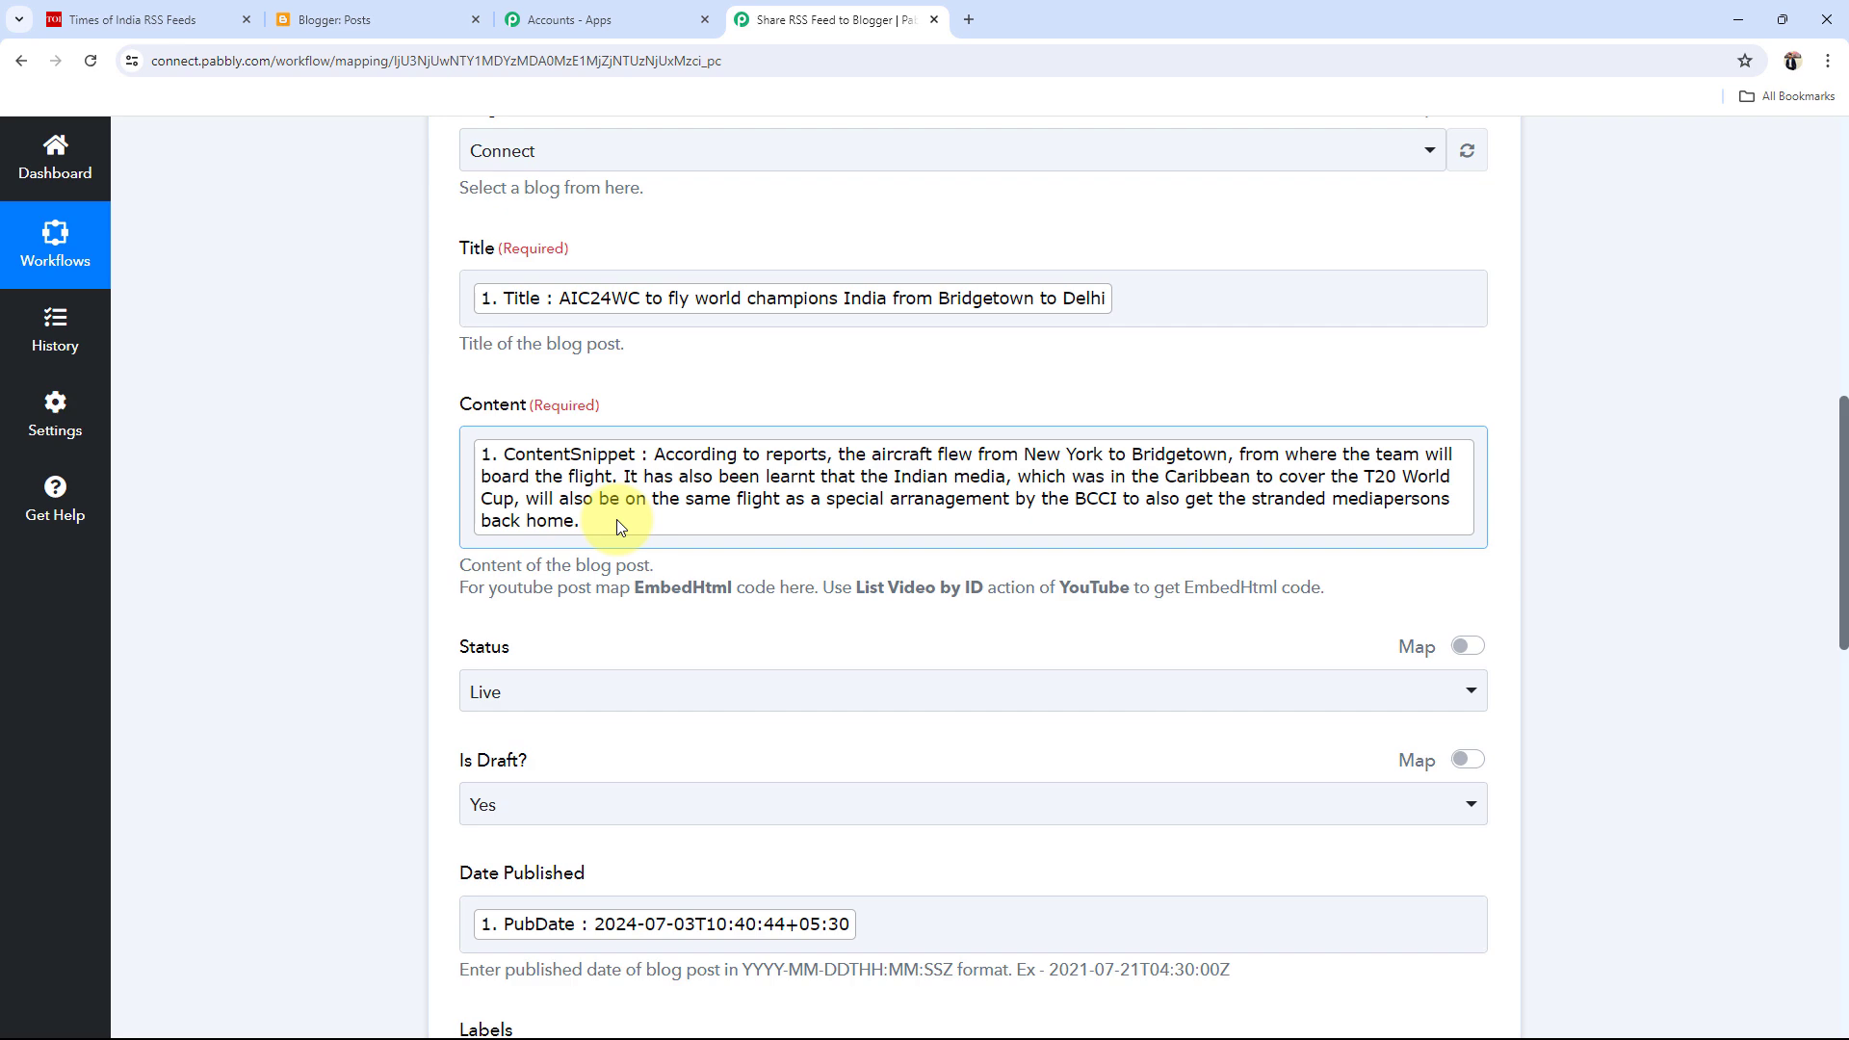
{"action": "left_click", "coordinate": [164, 19]}
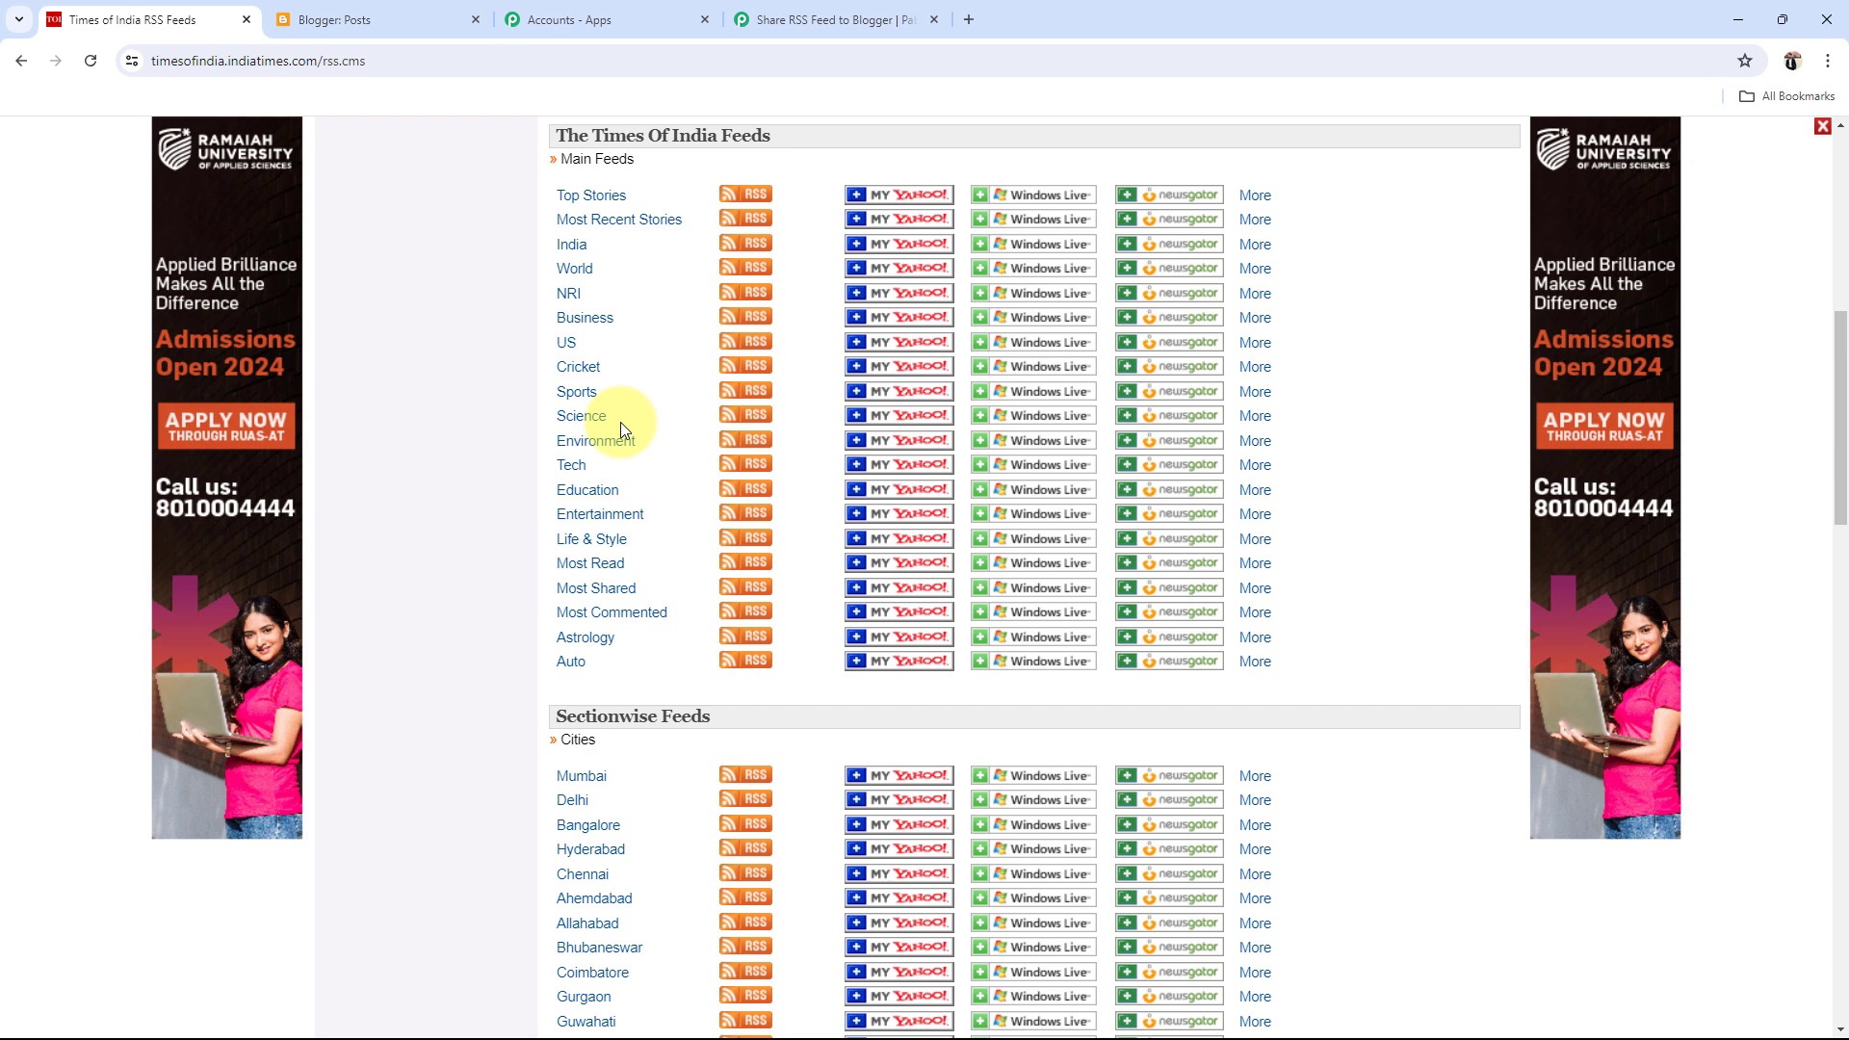
{"action": "left_click", "coordinate": [819, 19]}
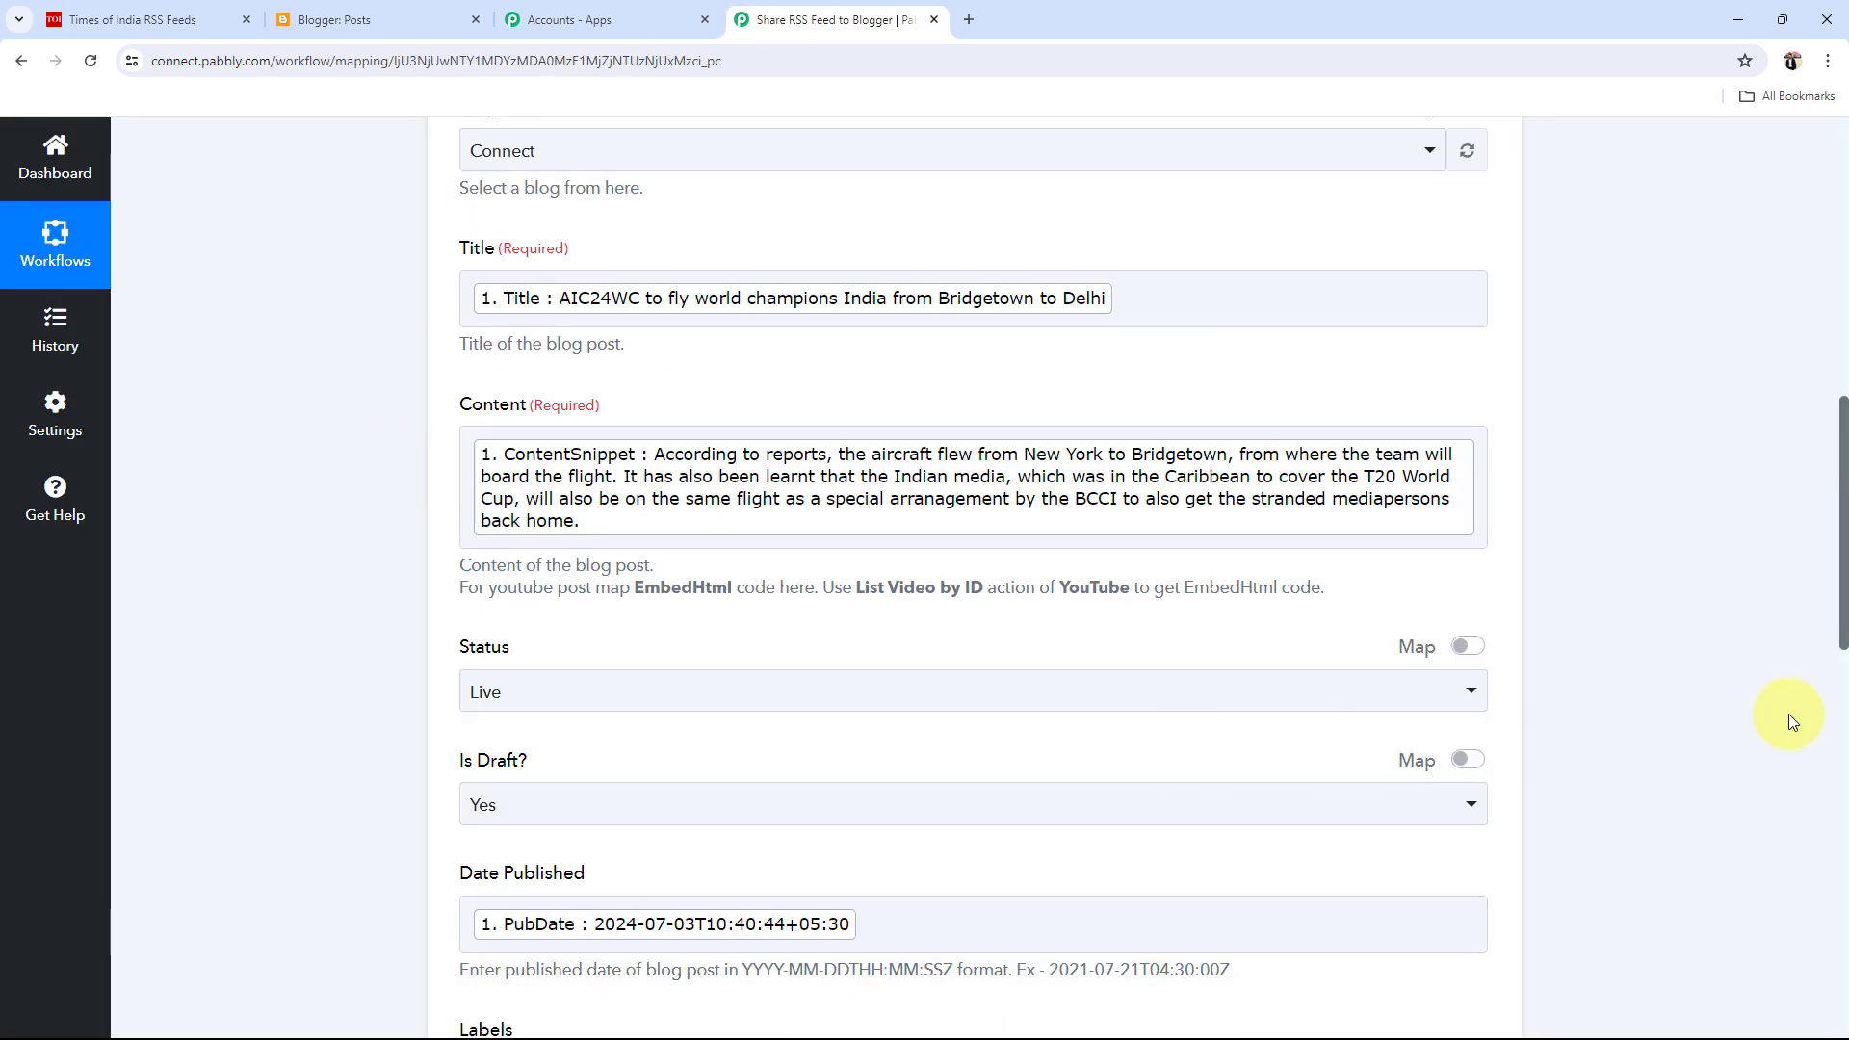
{"action": "left_click", "coordinate": [1408, 479]}
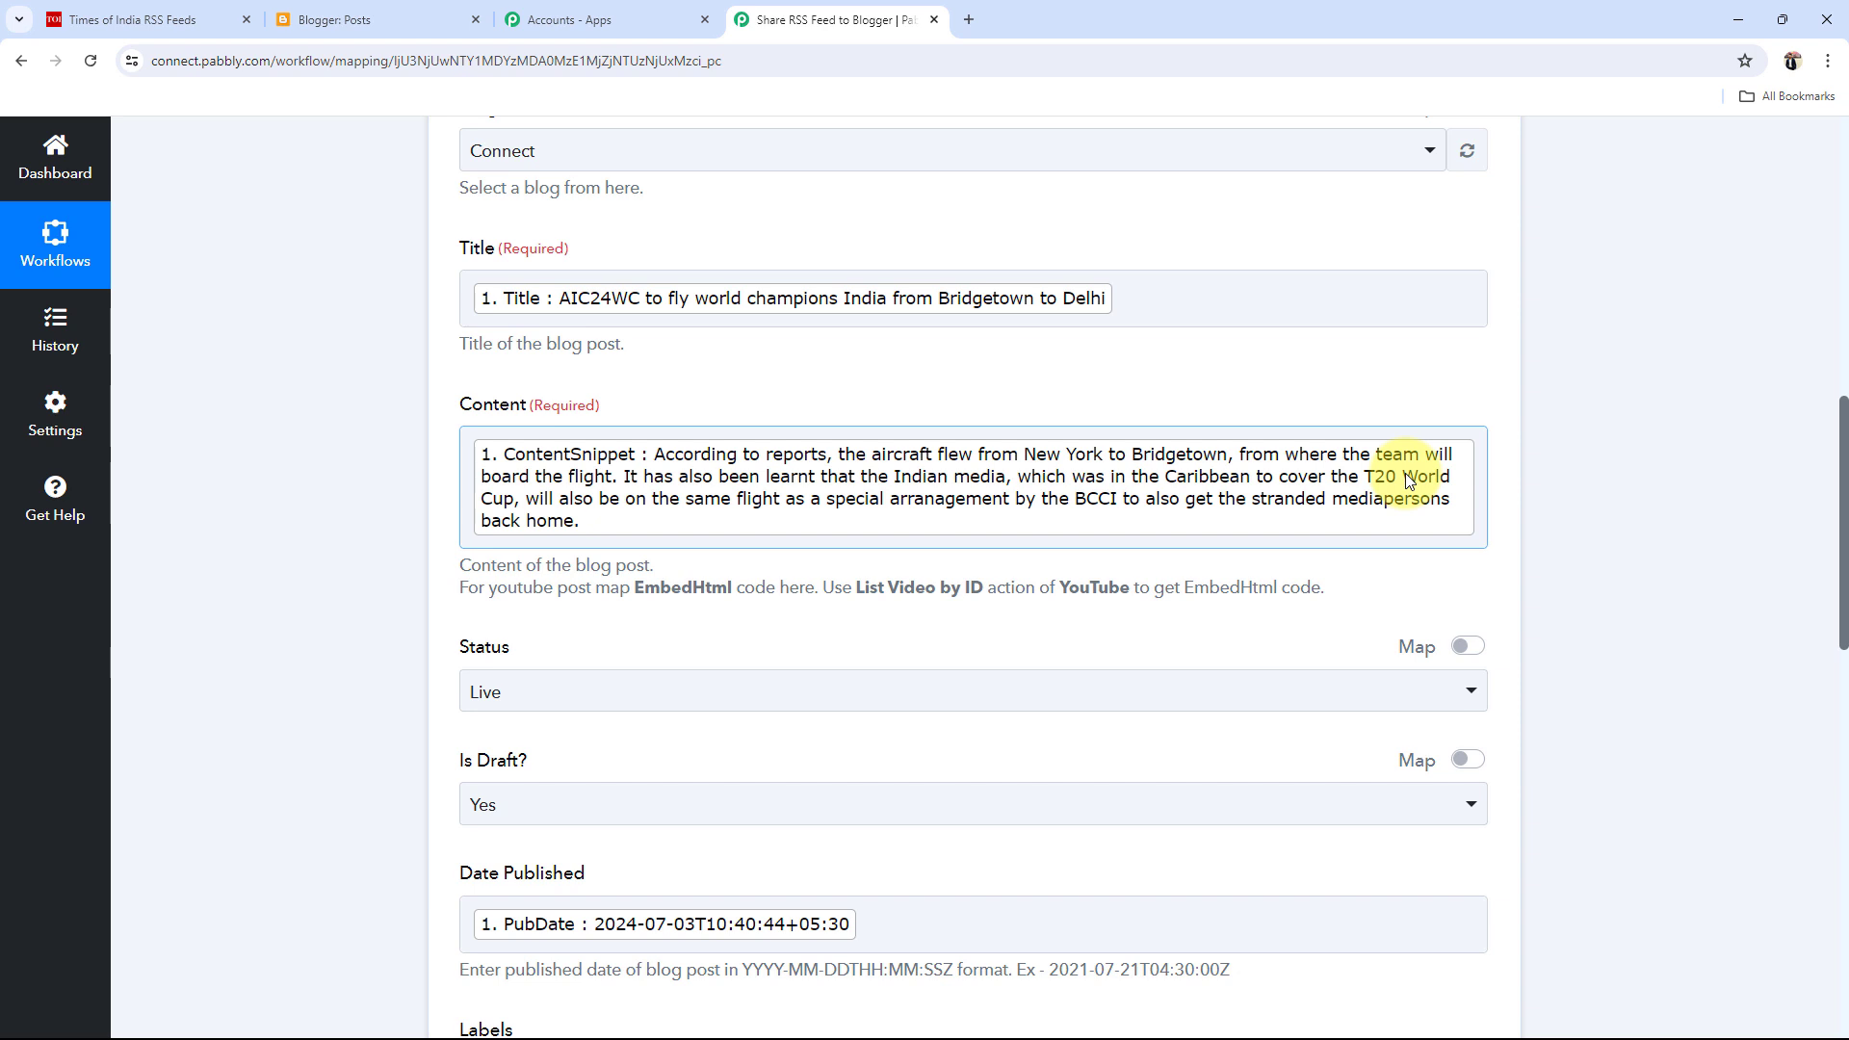
{"action": "left_click", "coordinate": [236, 421]}
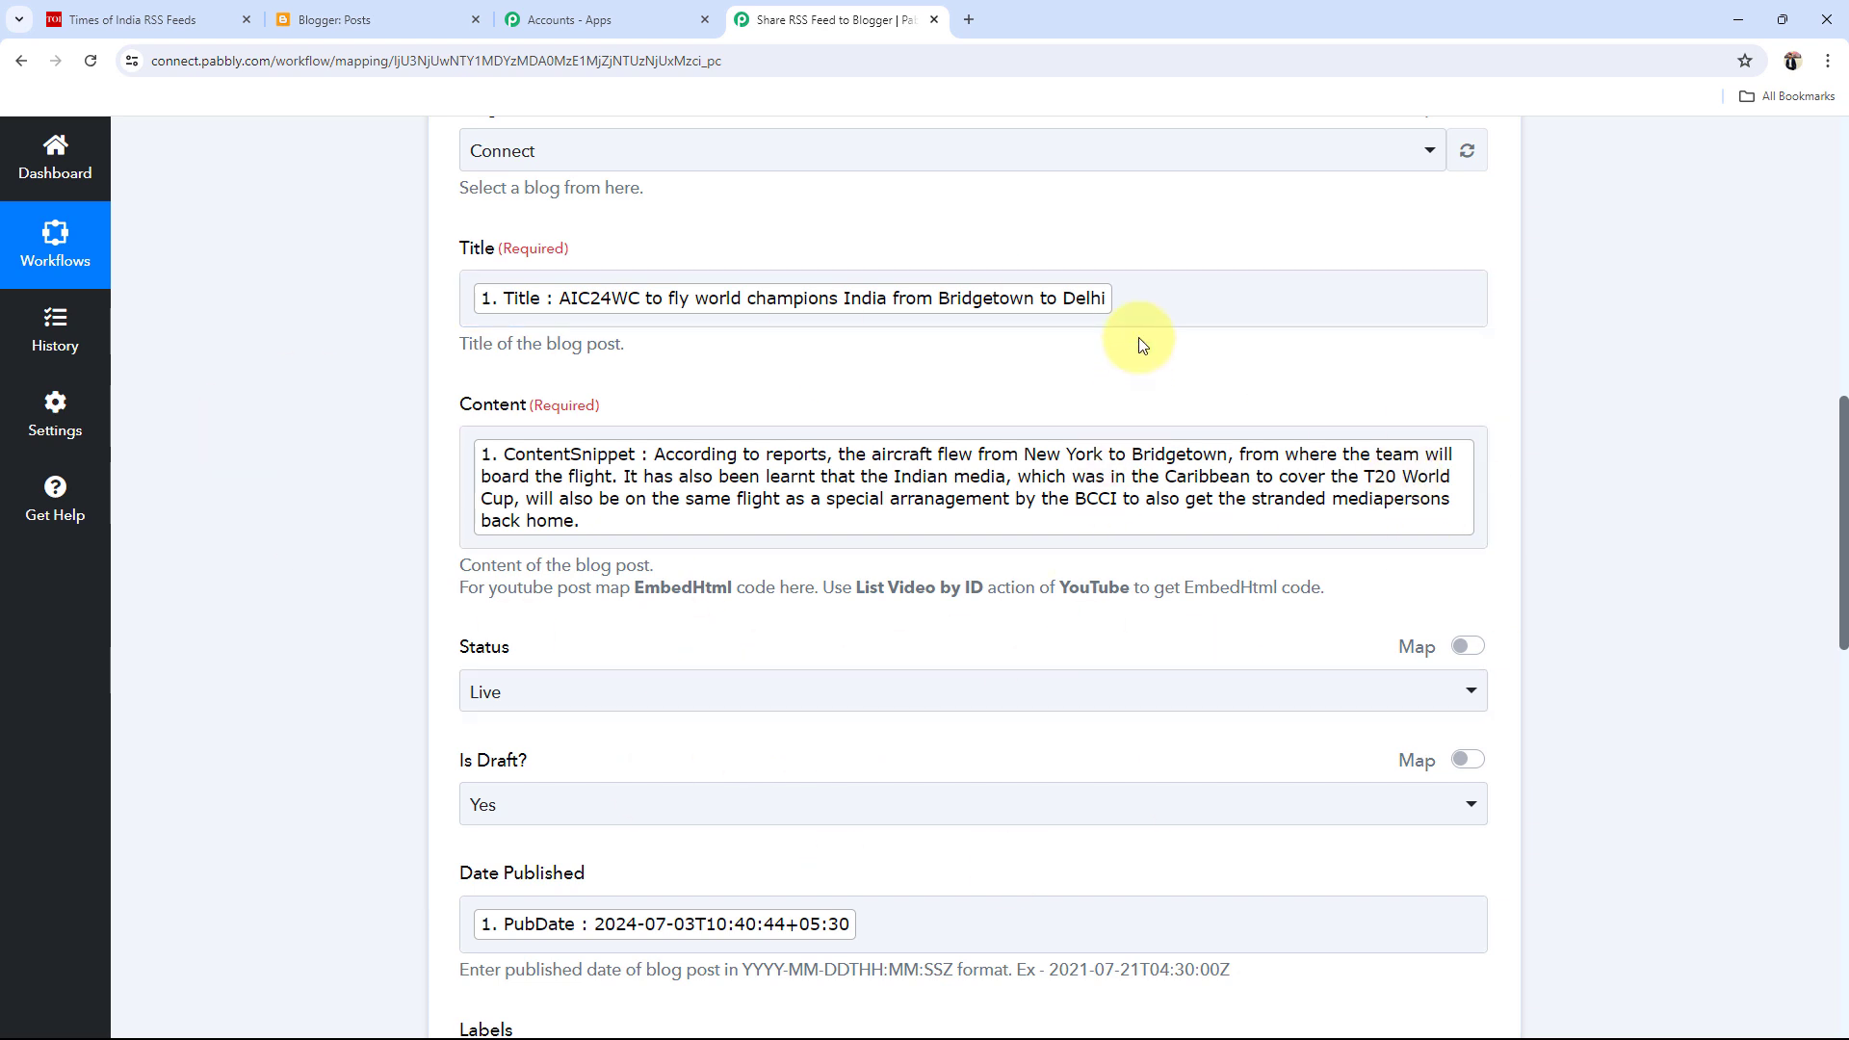
{"action": "left_click", "coordinate": [1142, 313]}
{"action": "type", "text": "gf"}
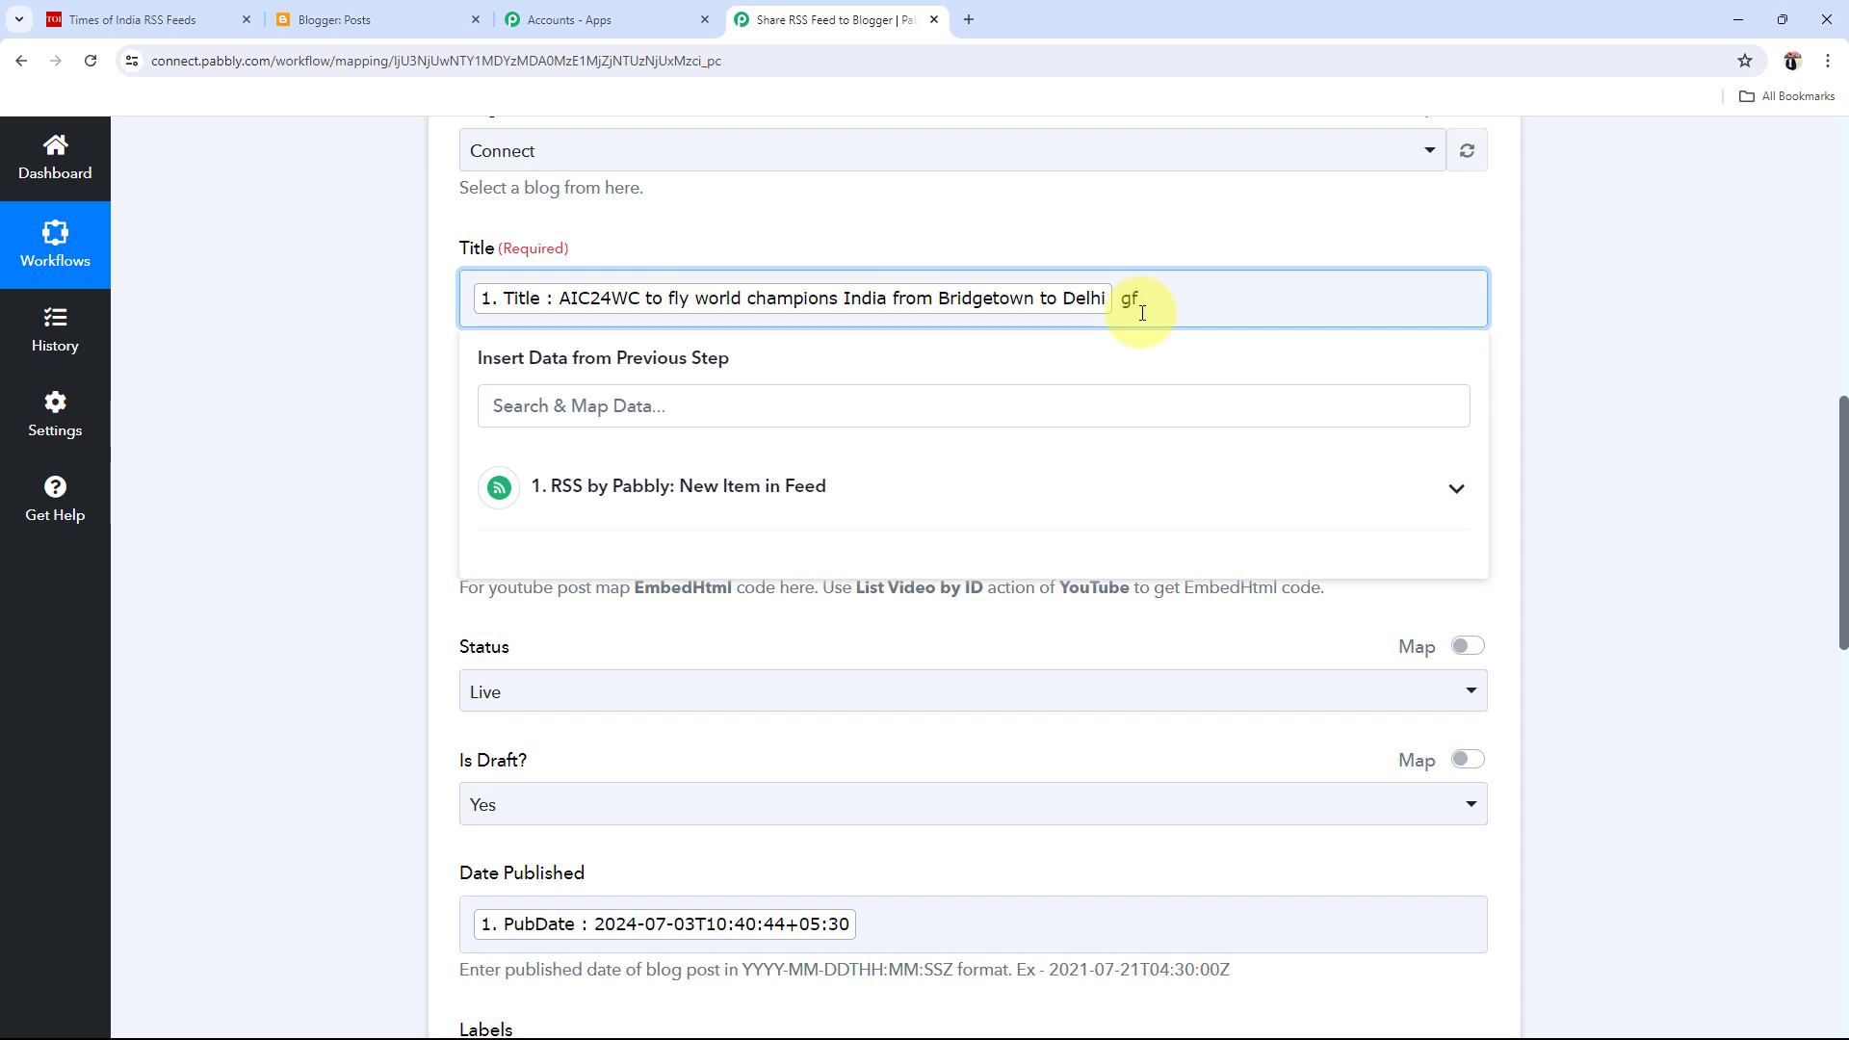
{"action": "key", "text": "BackSpace"}
{"action": "key", "text": "BackSpace"}
{"action": "type", "text": "to fly"}
{"action": "key", "text": "BackSpace"}
{"action": "key", "text": "BackSpace"}
{"action": "key", "text": "BackSpace"}
{"action": "key", "text": "BackSpace"}
{"action": "key", "text": "BackSpace"}
{"action": "key", "text": "BackSpace"}
{"action": "left_click", "coordinate": [295, 575]}
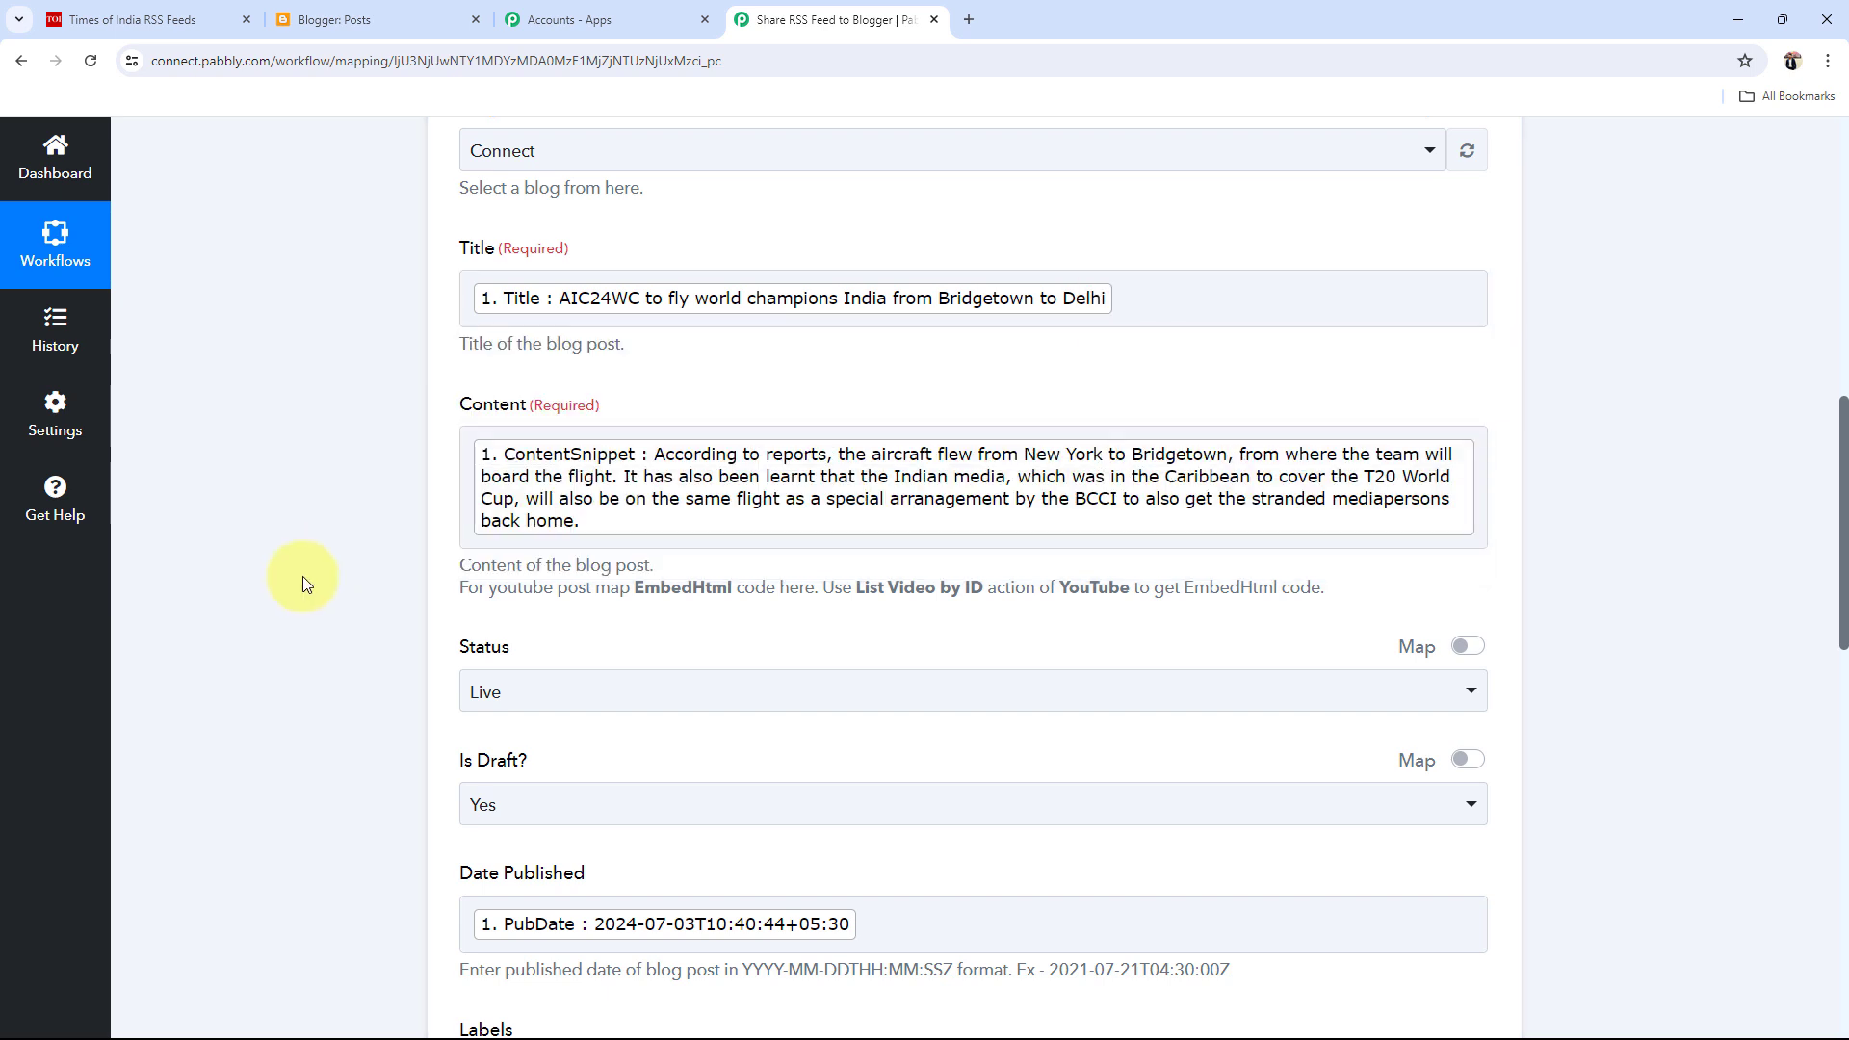
Save the Create a Post action with a test request and inspect the Content value in the received response.
{"action": "scroll", "coordinate": [302, 576], "scroll_direction": "down", "scroll_amount": 12}
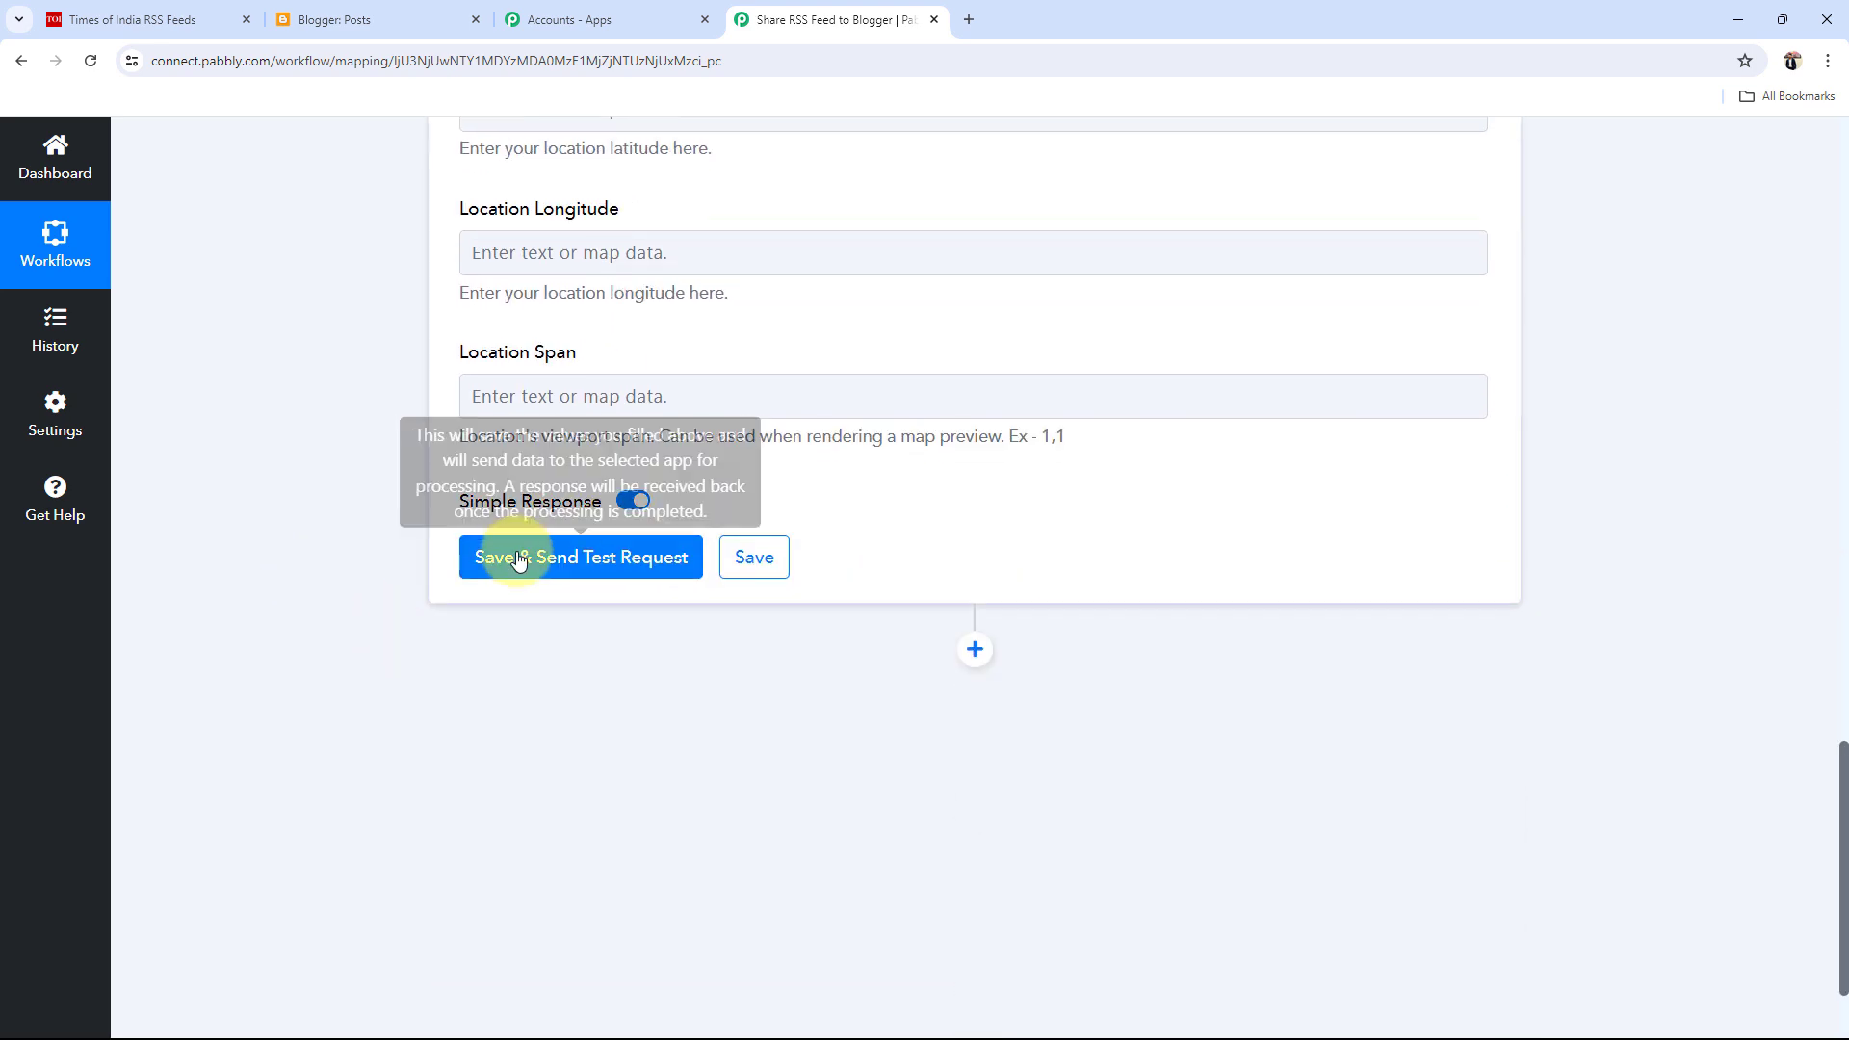
{"action": "left_click", "coordinate": [518, 561]}
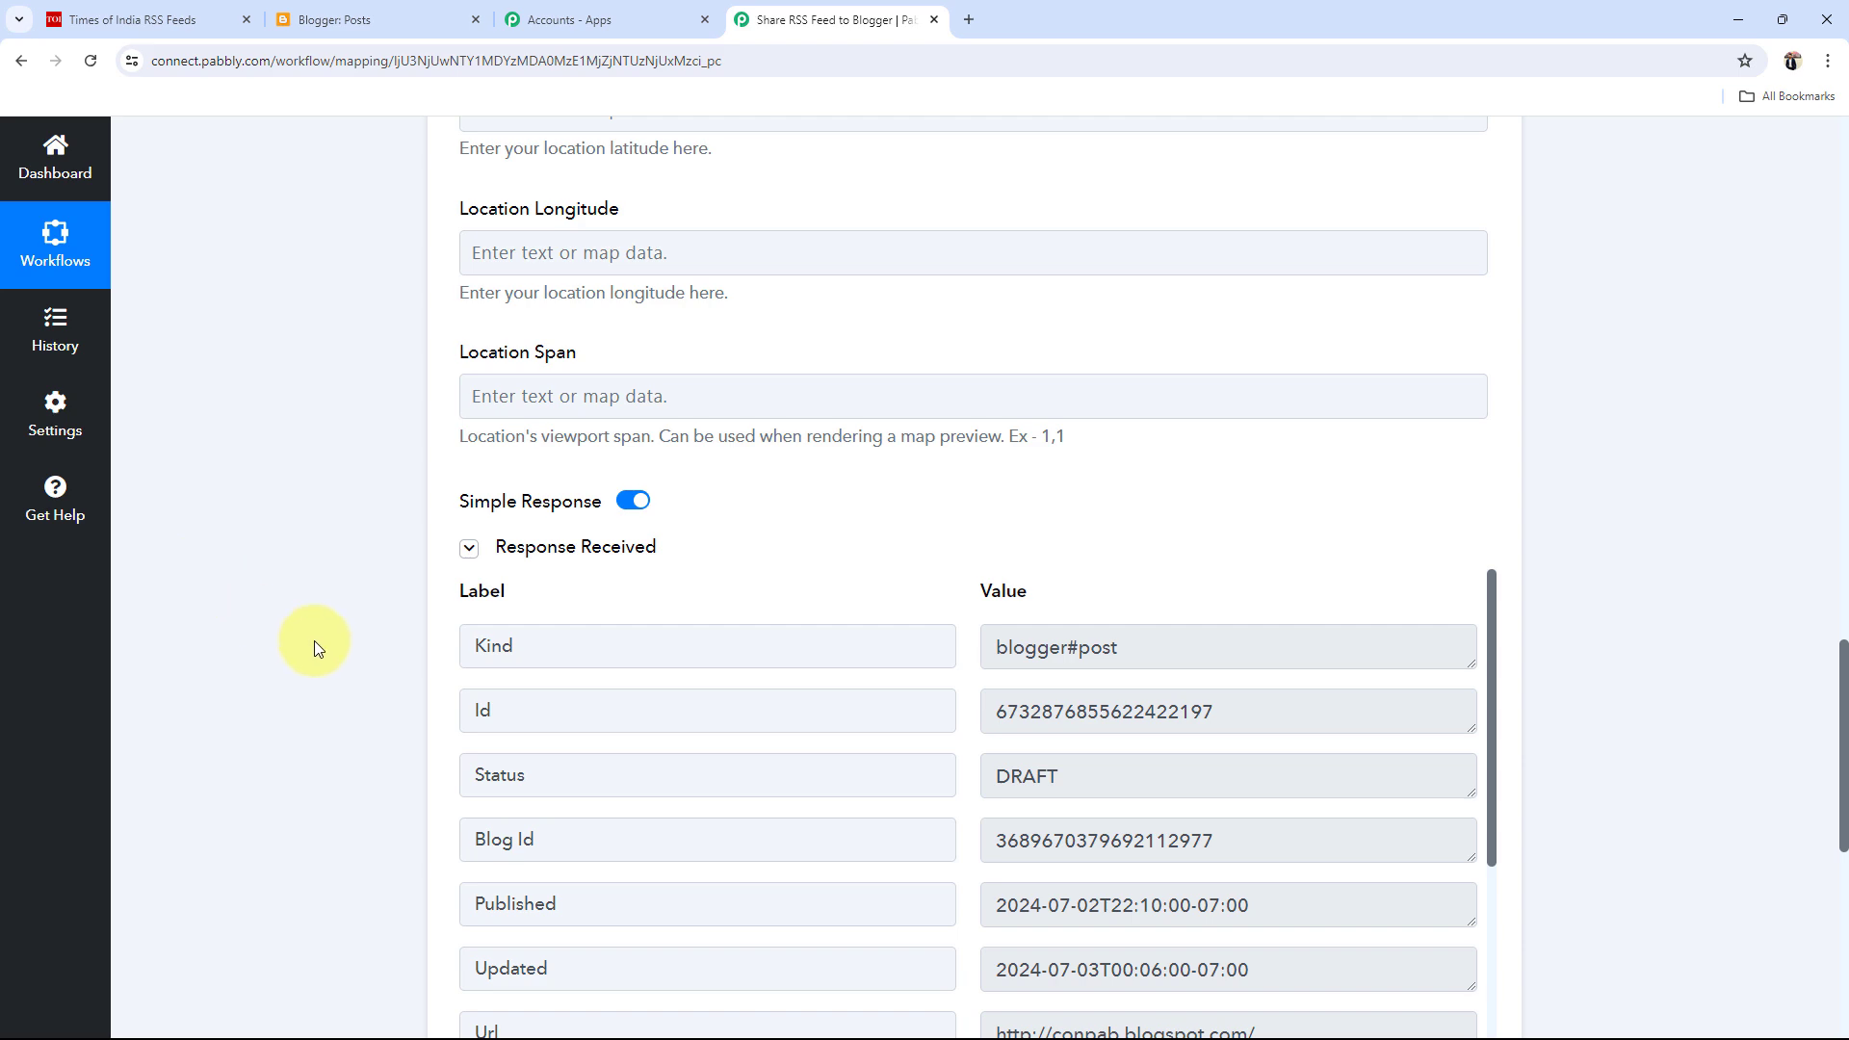
{"action": "scroll", "coordinate": [327, 734], "scroll_direction": "down", "scroll_amount": 3}
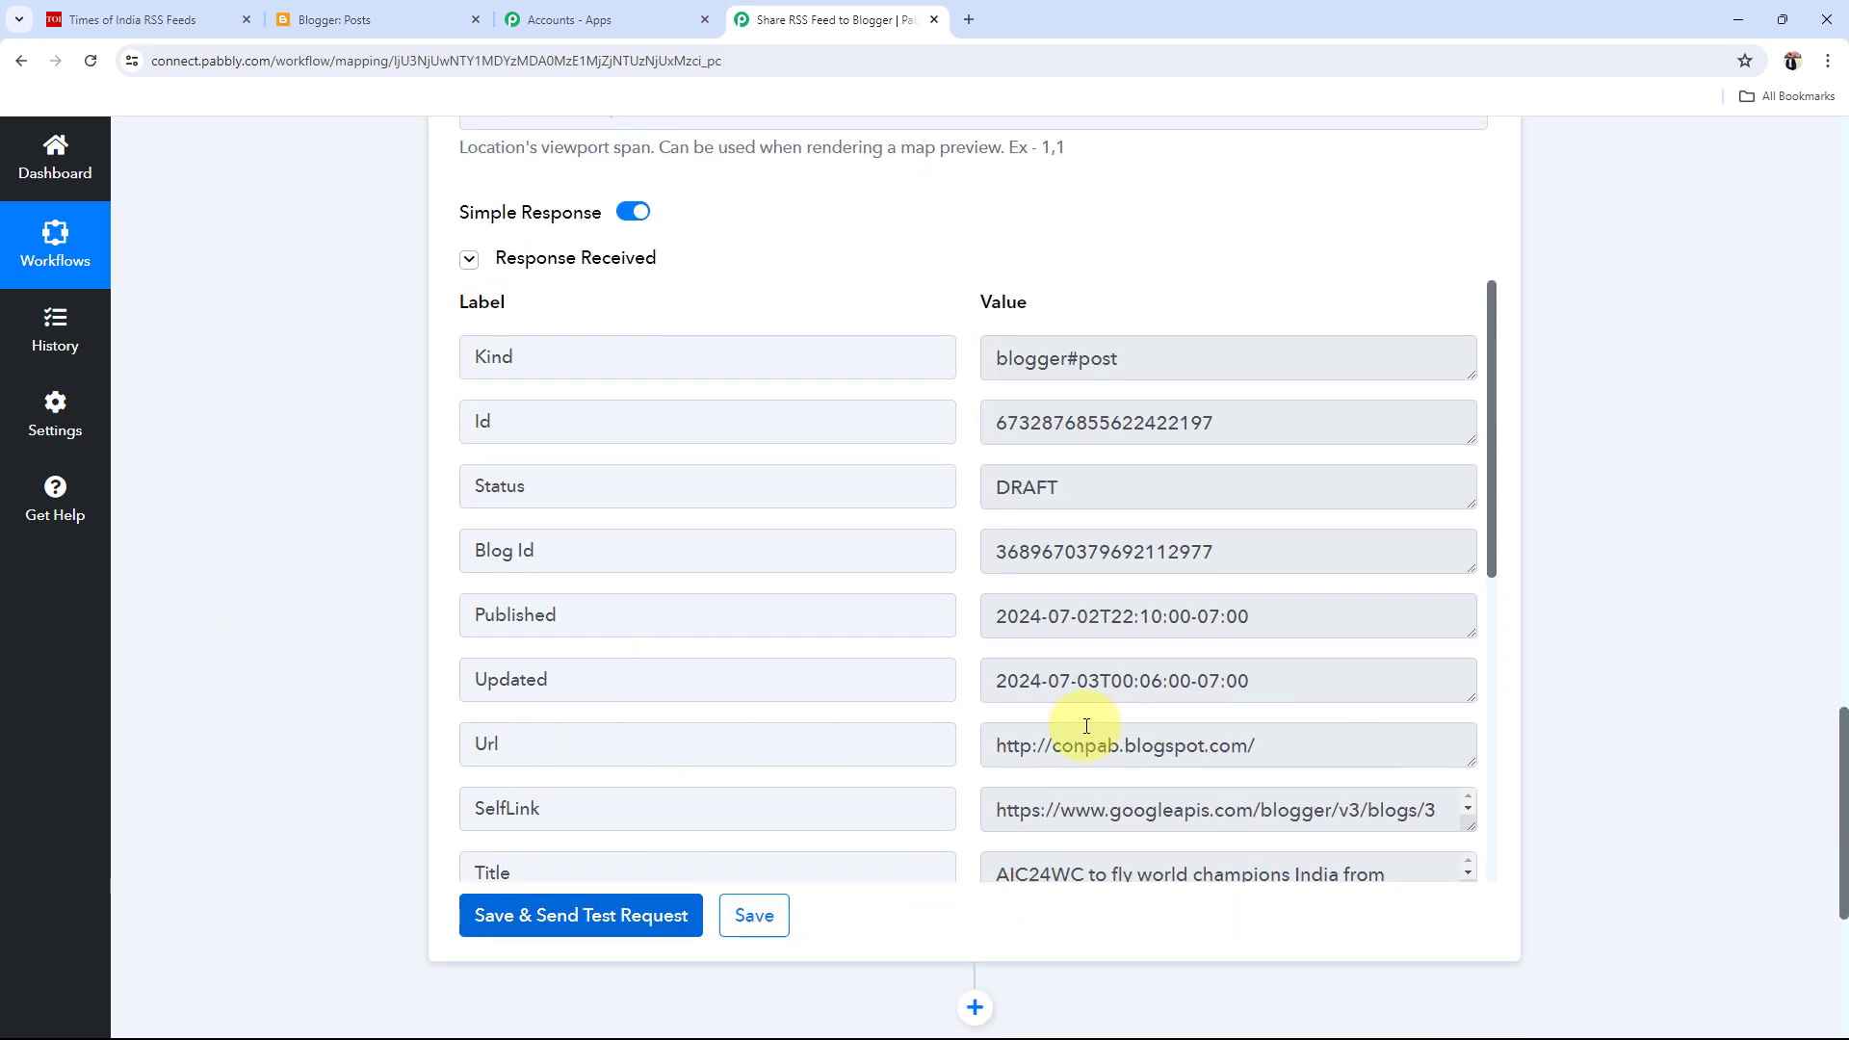
{"action": "scroll", "coordinate": [1139, 777], "scroll_direction": "down", "scroll_amount": 3}
{"action": "left_click", "coordinate": [1292, 714]}
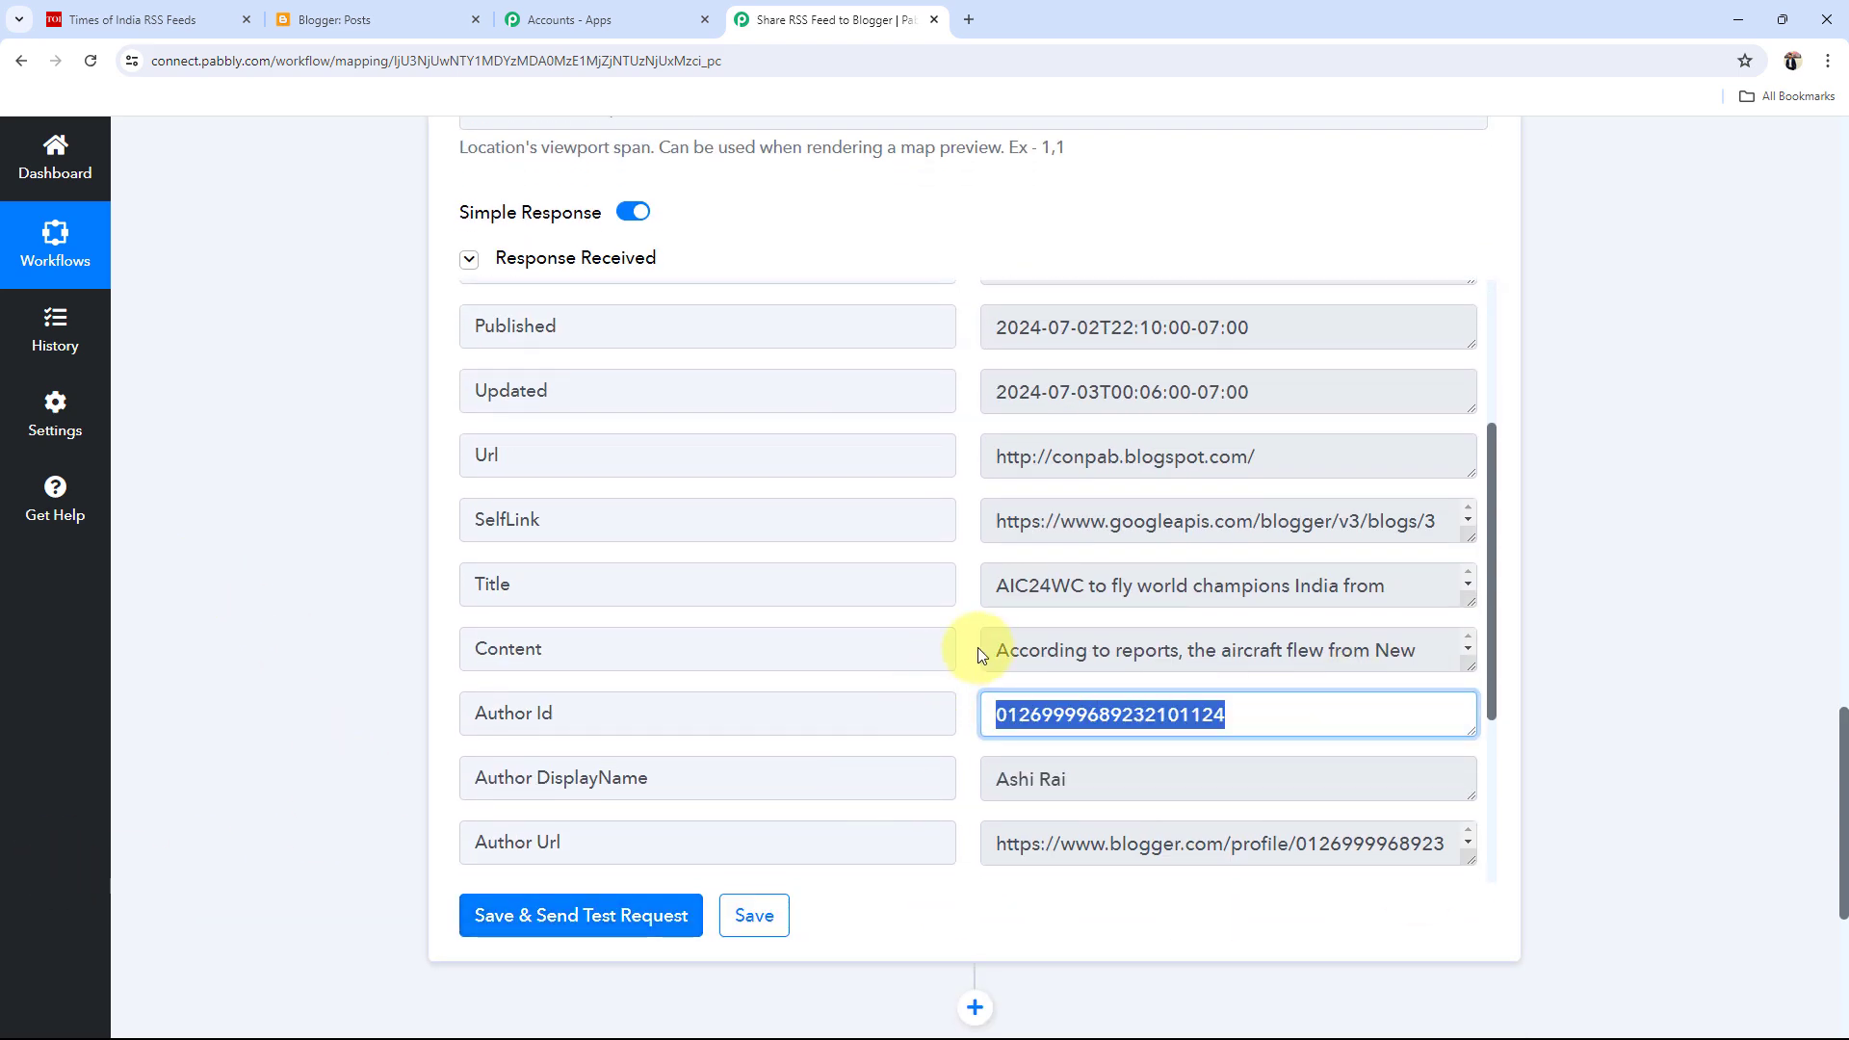
{"action": "left_click", "coordinate": [1367, 656]}
{"action": "scroll", "coordinate": [1367, 656], "scroll_direction": "down", "scroll_amount": 2}
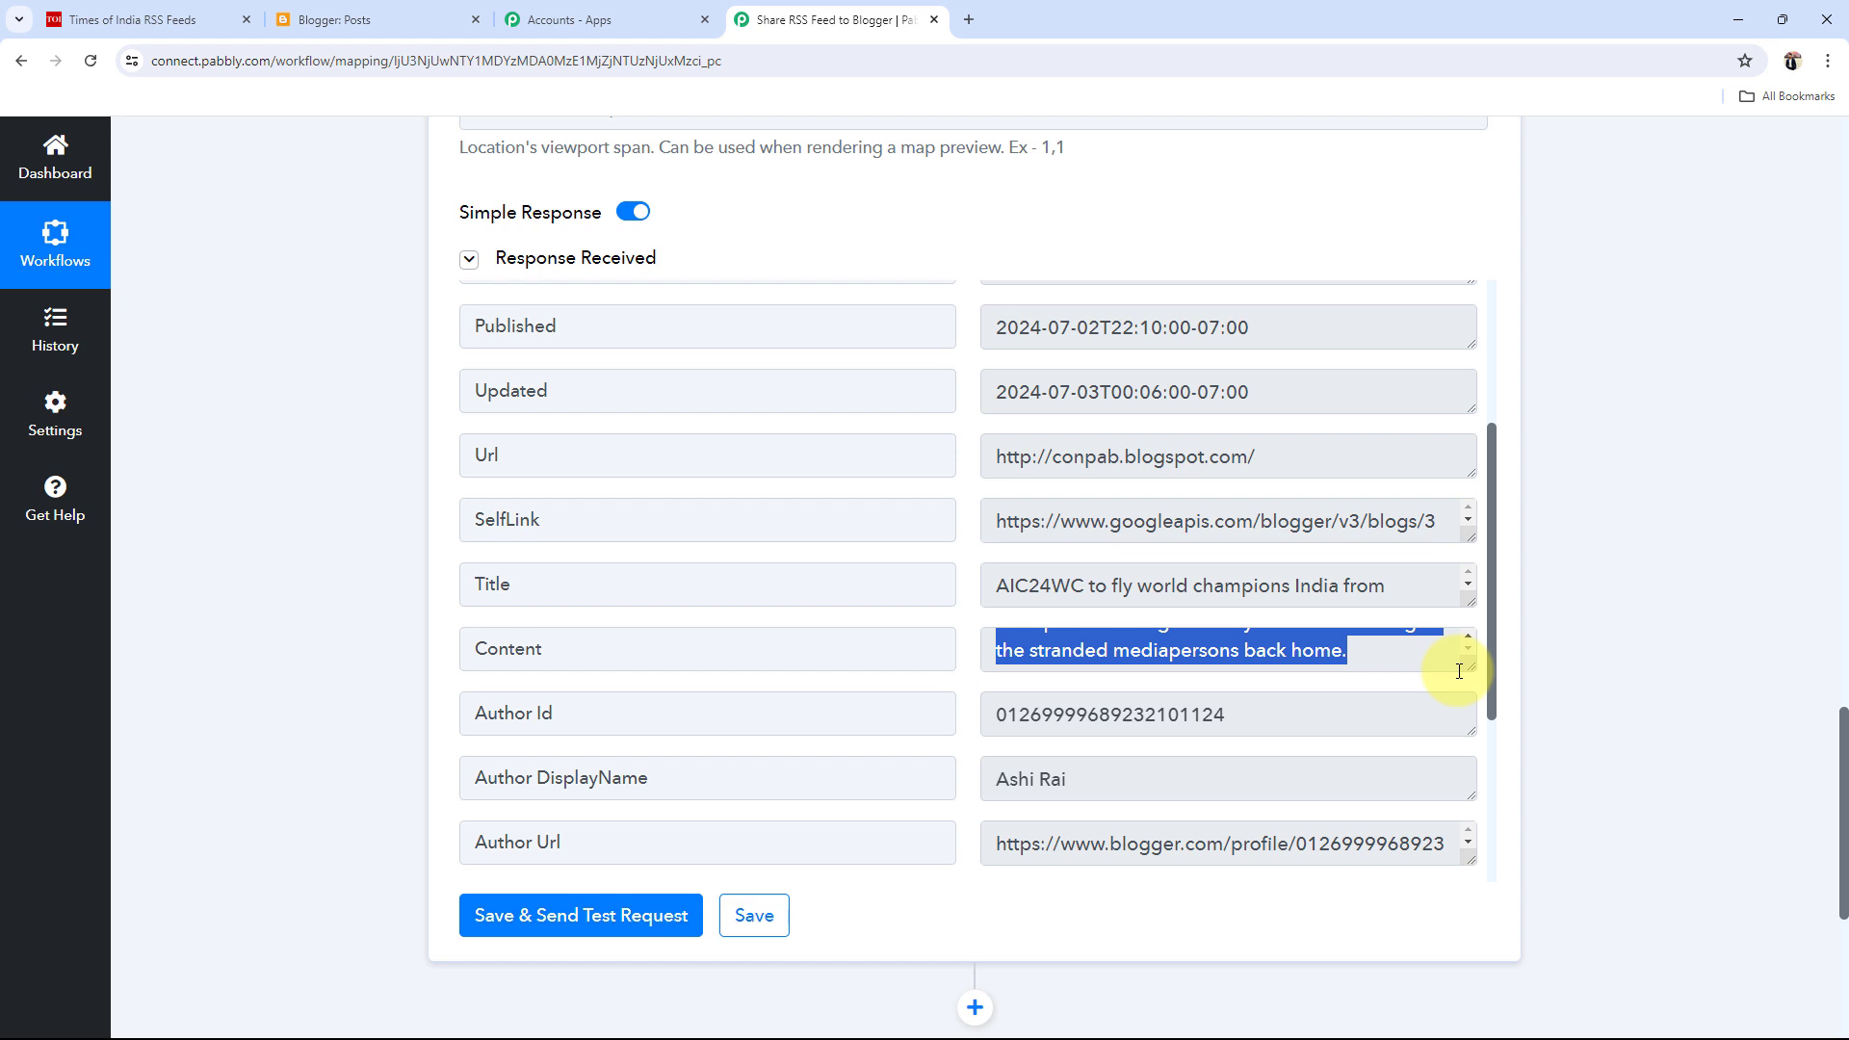
Switch to Blogger, open the new AIC24WC draft post, preview it and refer back to the Times of India feeds page.
{"action": "left_click", "coordinate": [375, 20]}
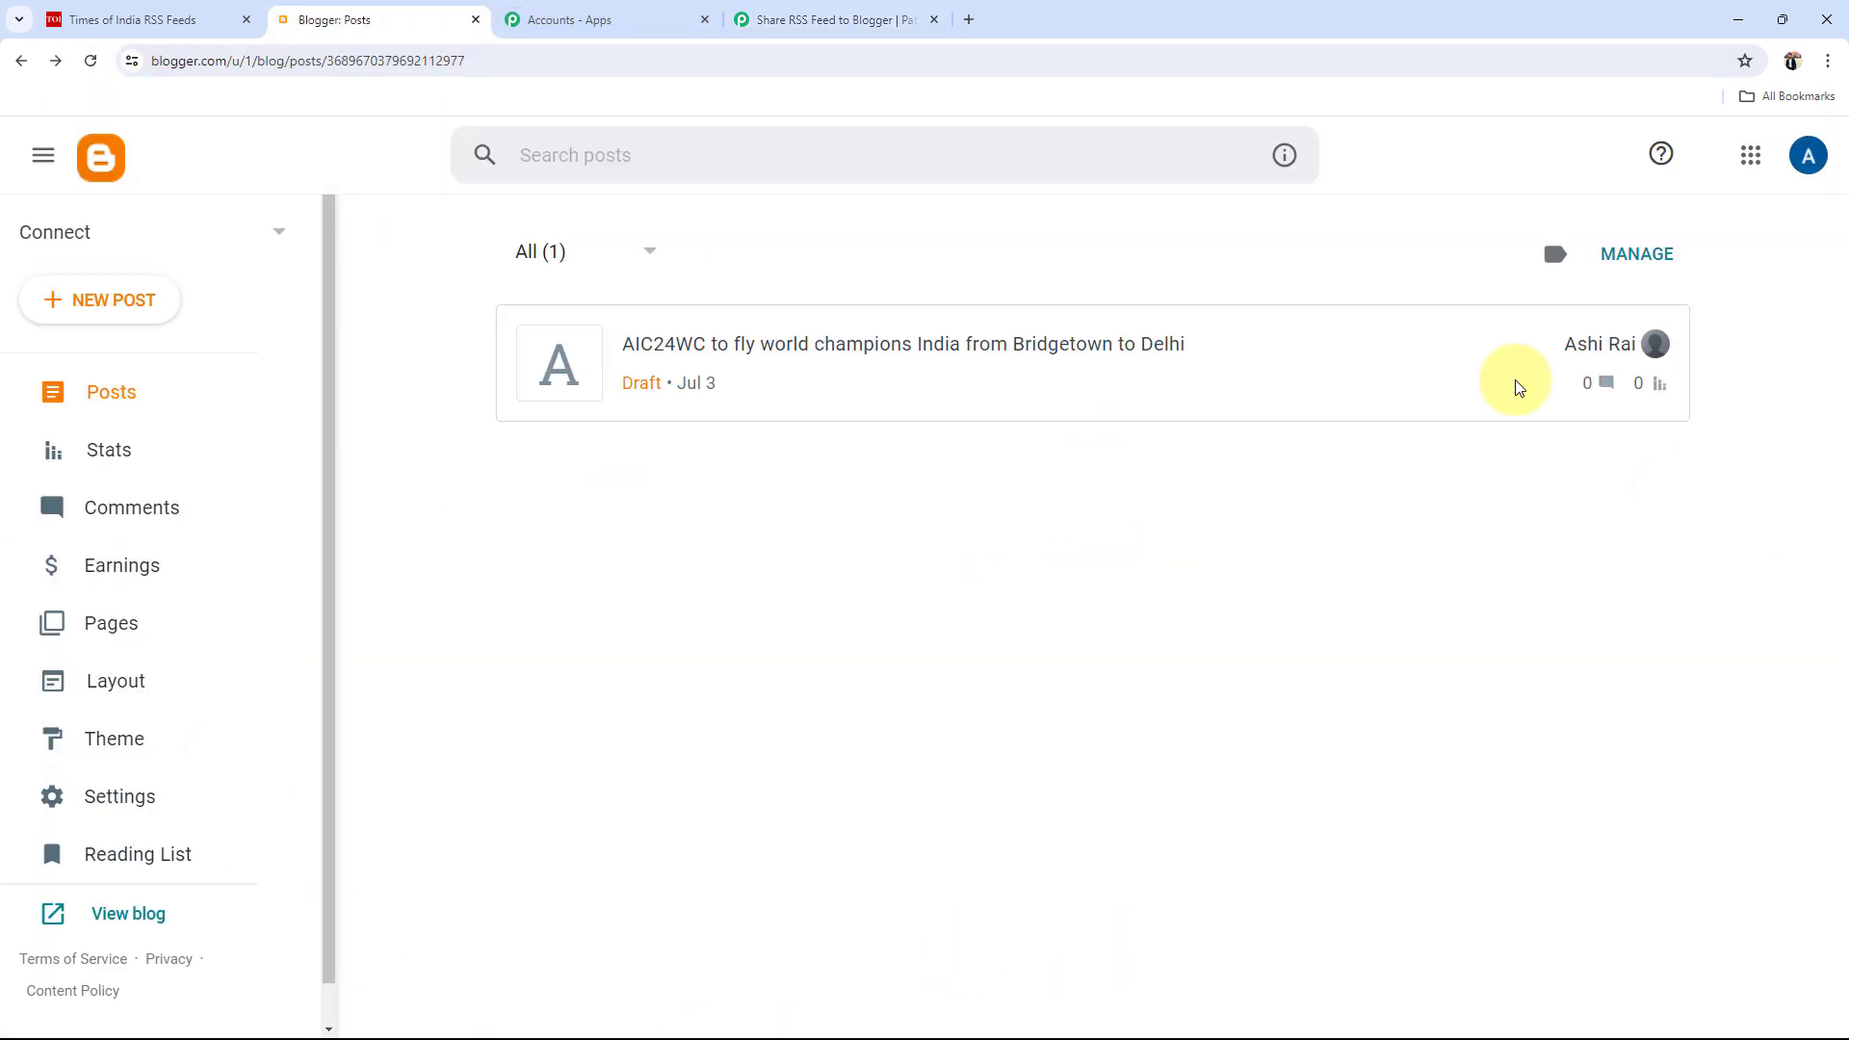
{"action": "left_click", "coordinate": [884, 344]}
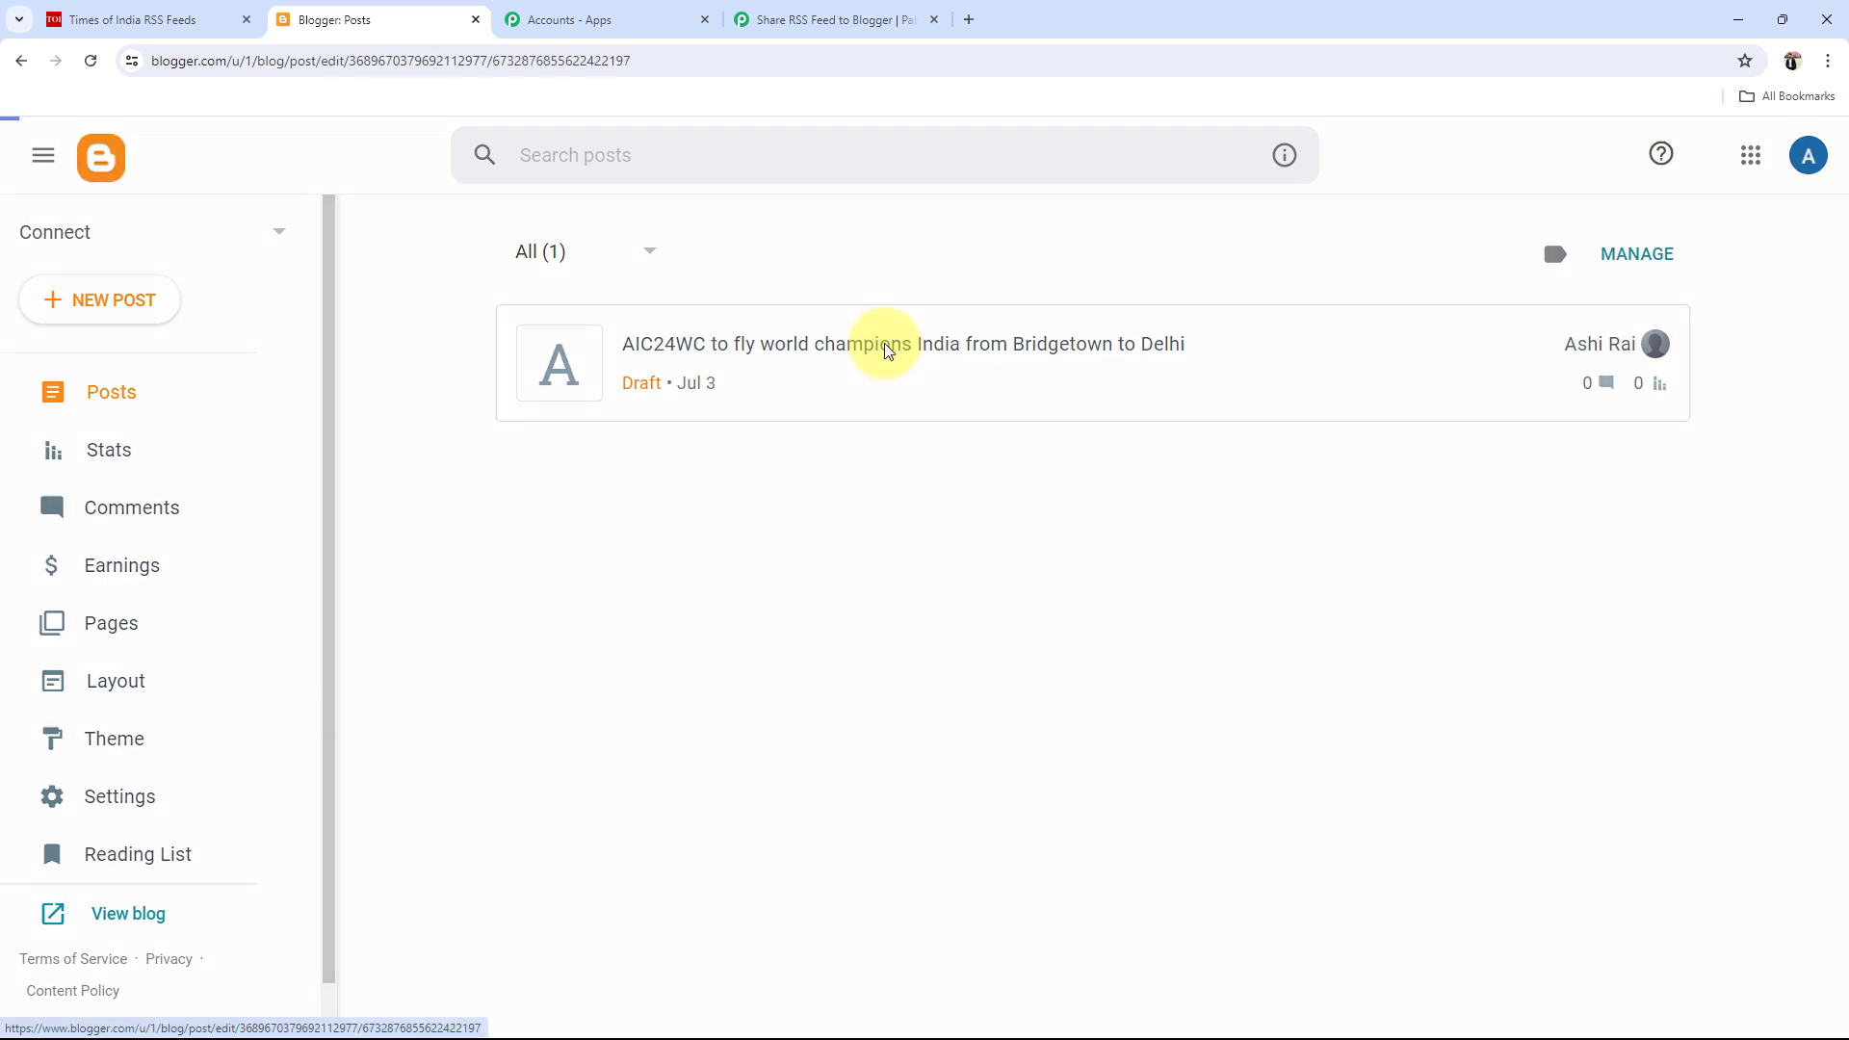
{"action": "left_click", "coordinate": [1618, 236]}
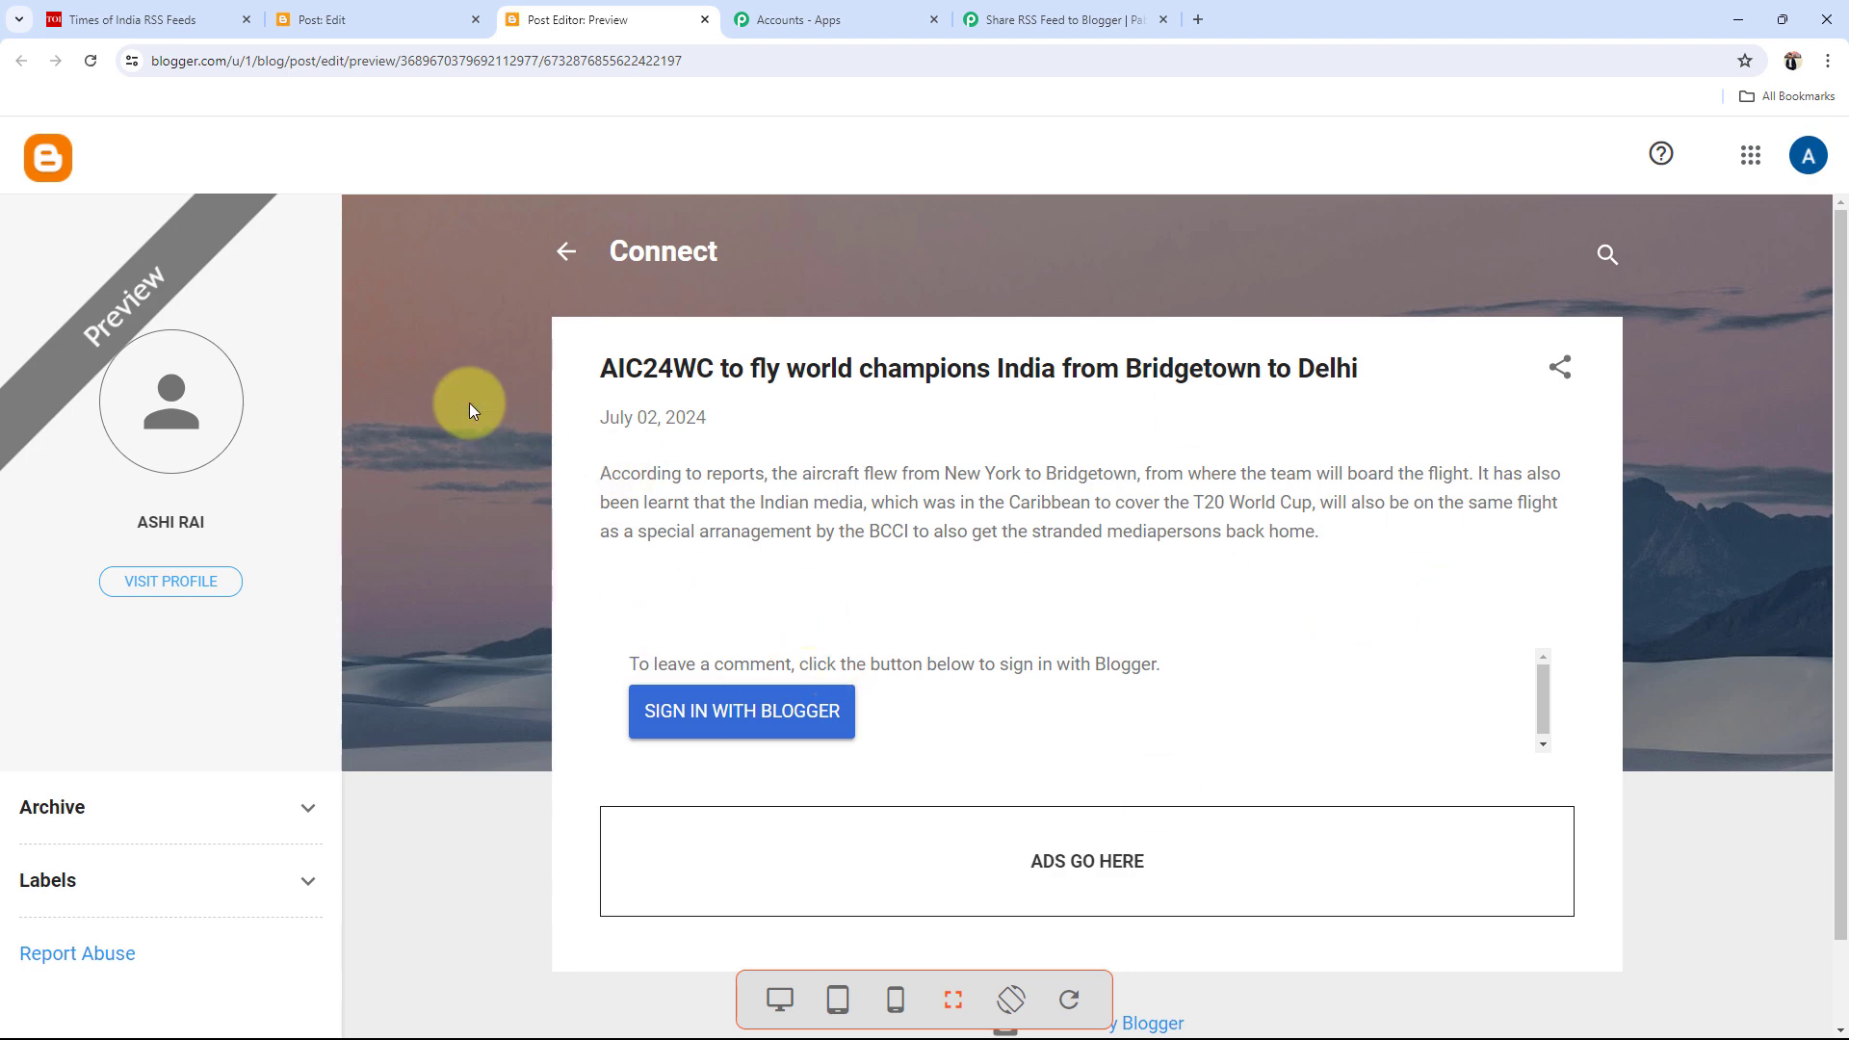
{"action": "left_click", "coordinate": [126, 20]}
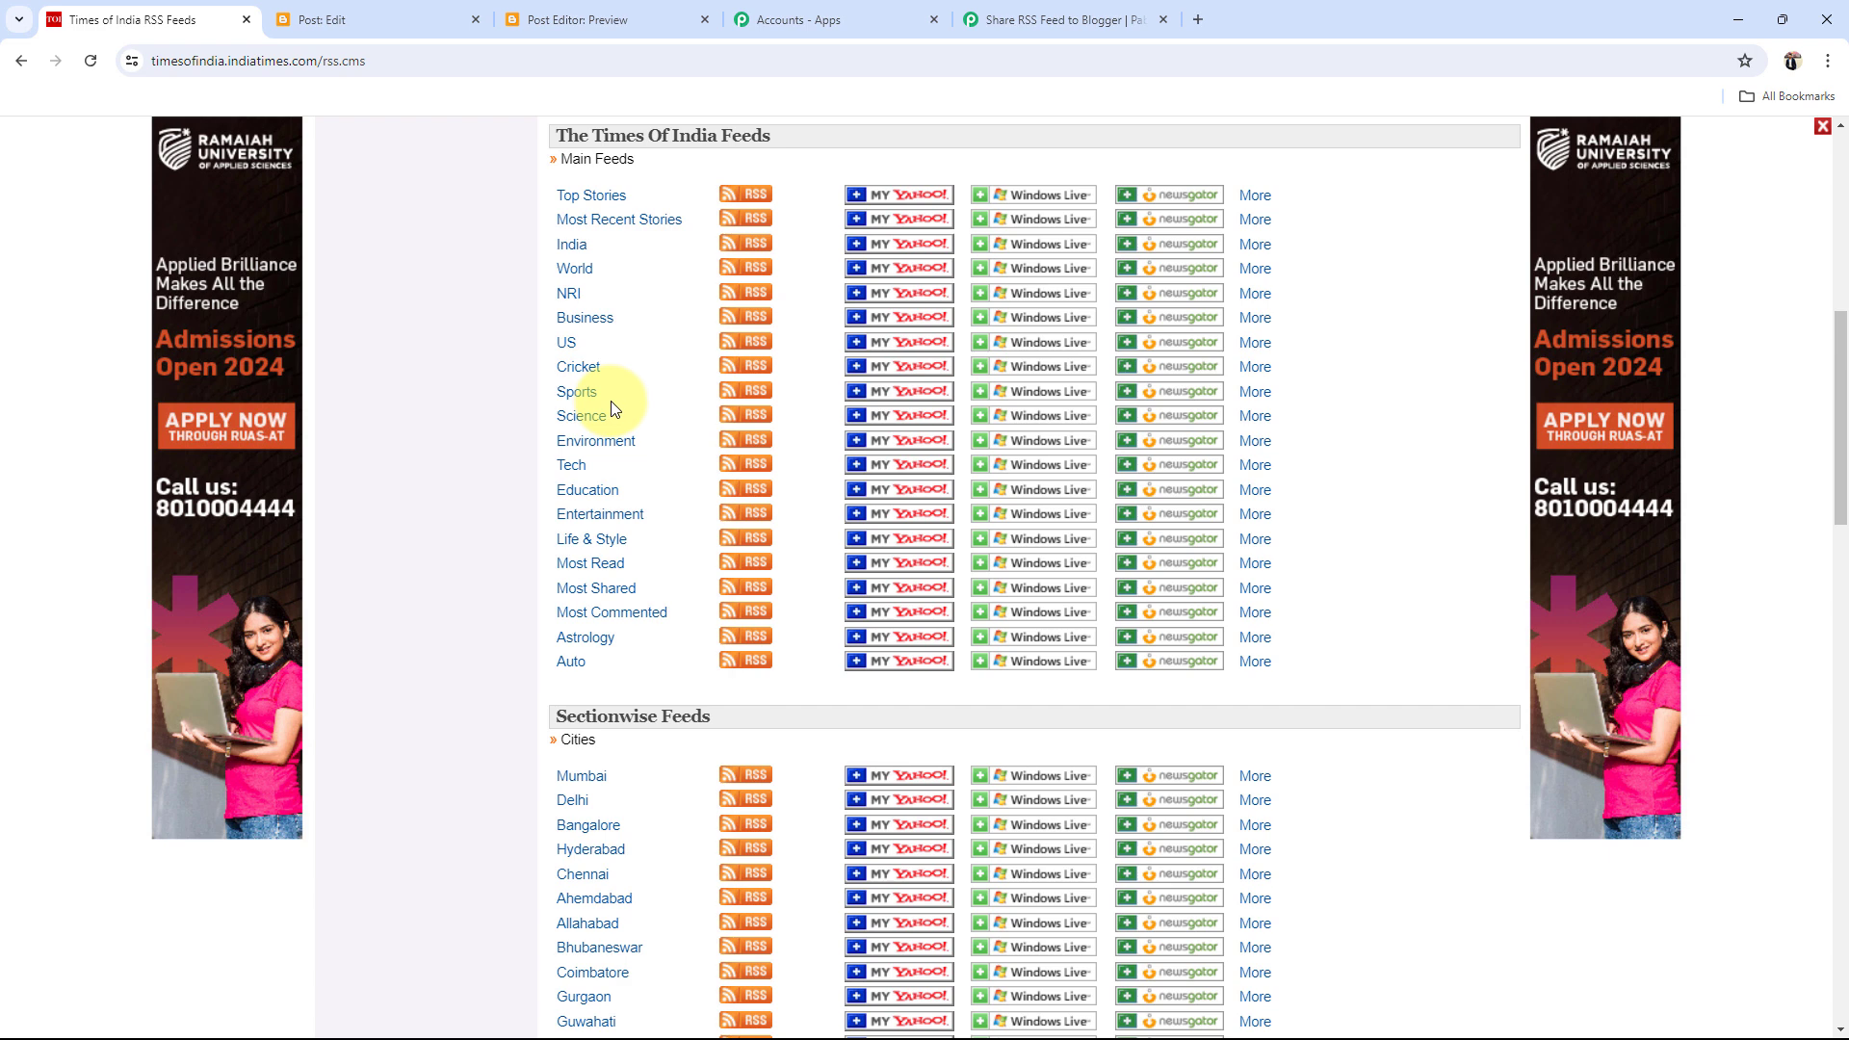
{"action": "left_click", "coordinate": [327, 19]}
{"action": "left_click", "coordinate": [578, 19]}
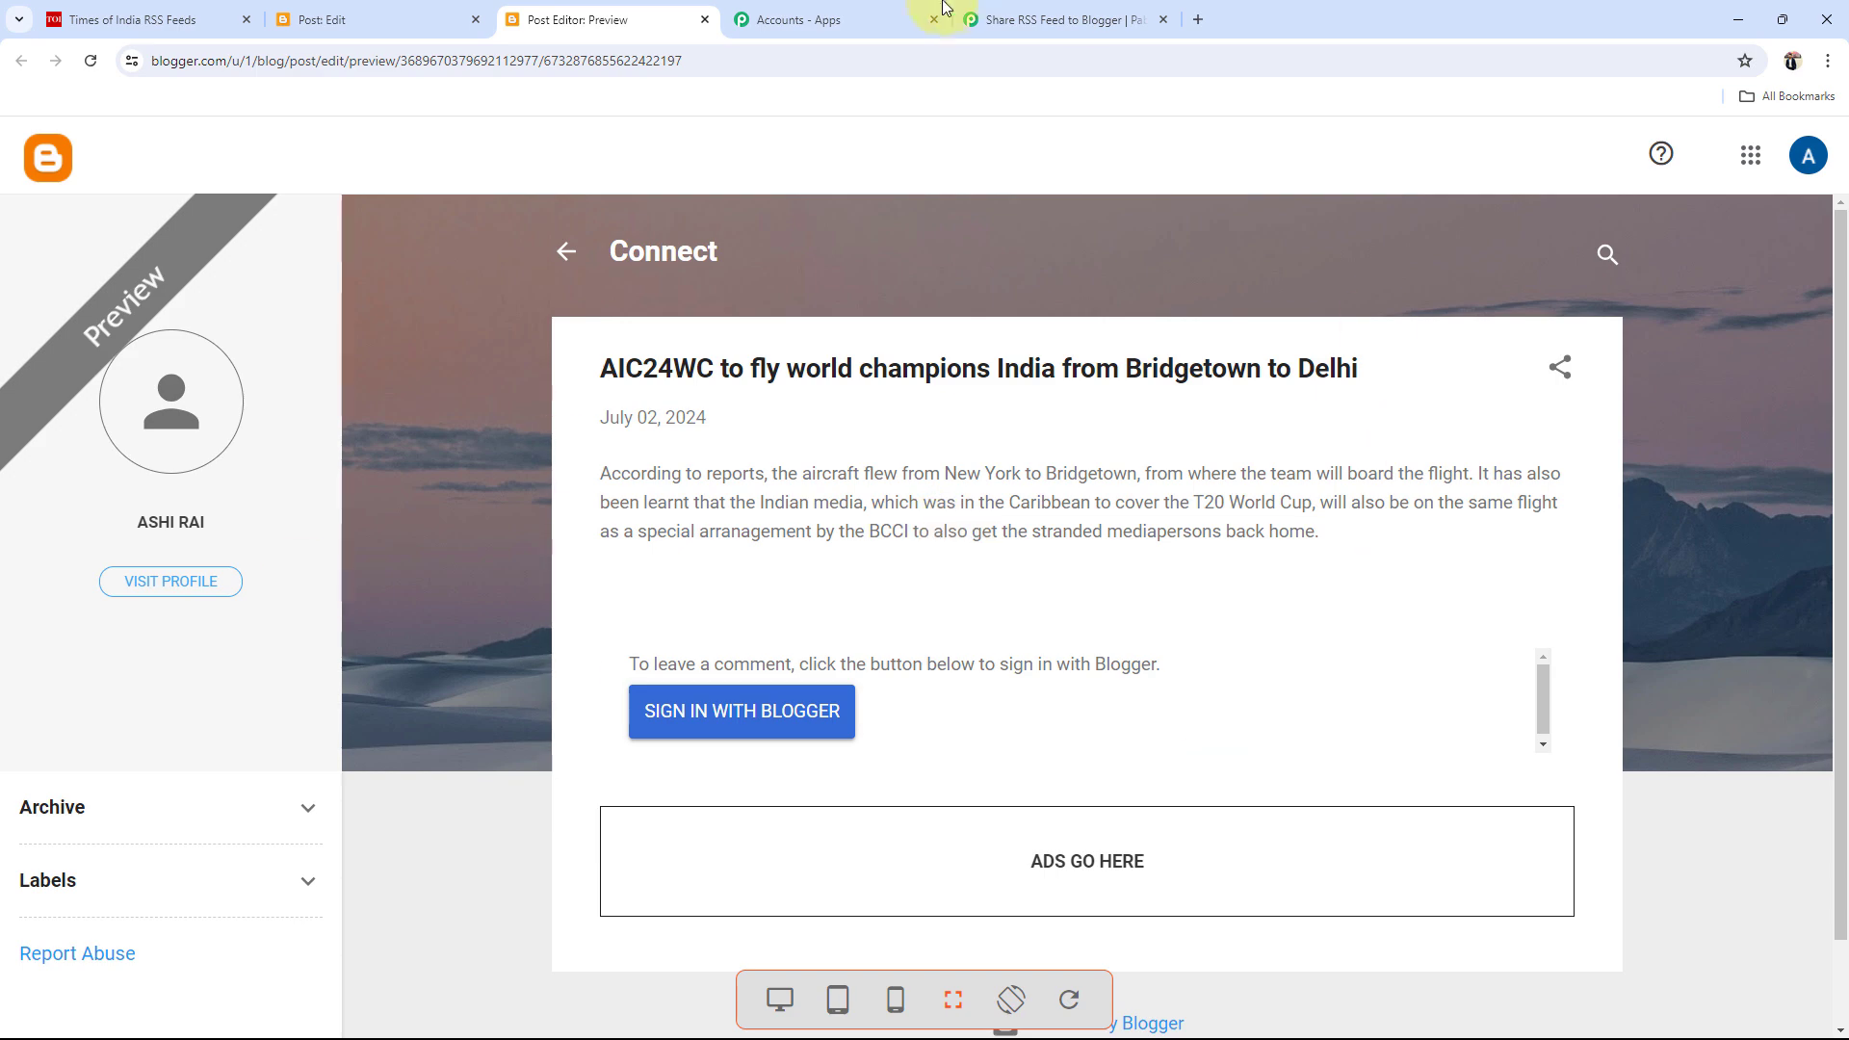
Return to the Pabbly Connect workflow, collapse the Google Blogger action and check how often the RSS trigger looks for new data.
{"action": "left_click", "coordinate": [984, 20]}
{"action": "left_click", "coordinate": [310, 678]}
{"action": "scroll", "coordinate": [310, 678], "scroll_direction": "up", "scroll_amount": 20}
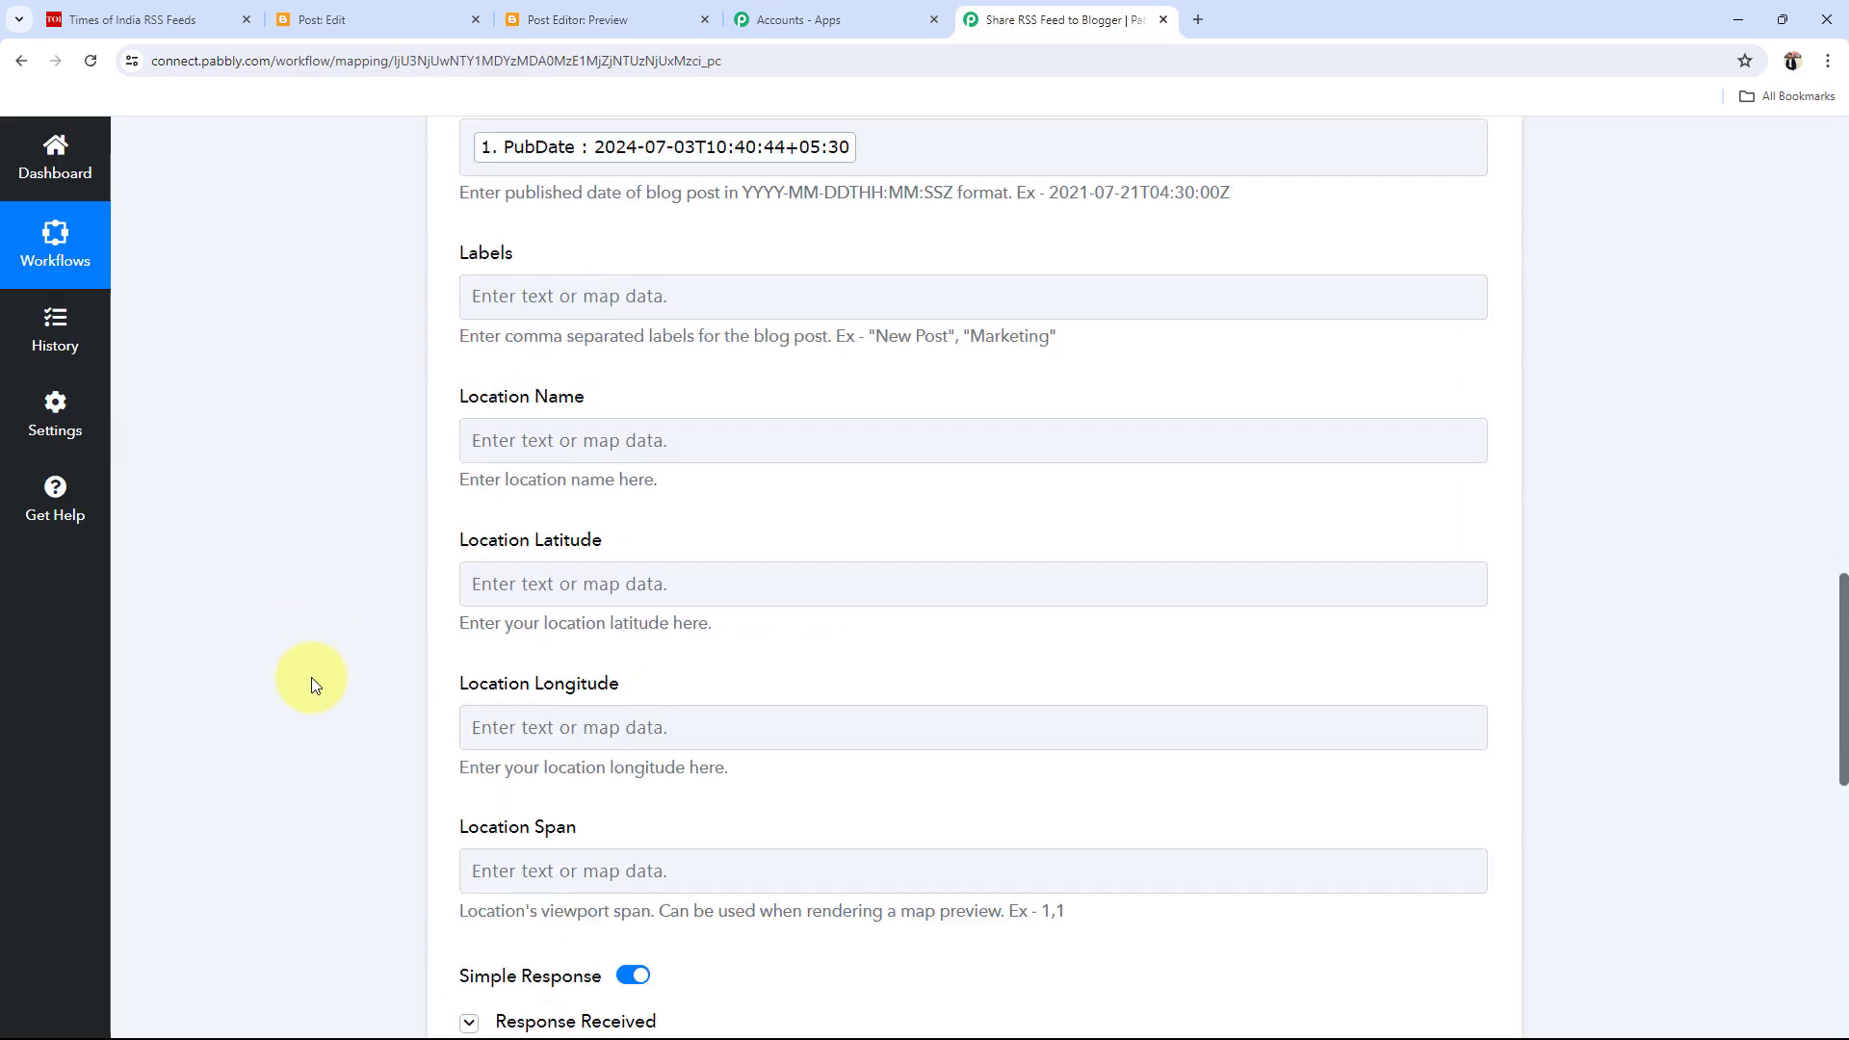
{"action": "left_click", "coordinate": [1108, 624]}
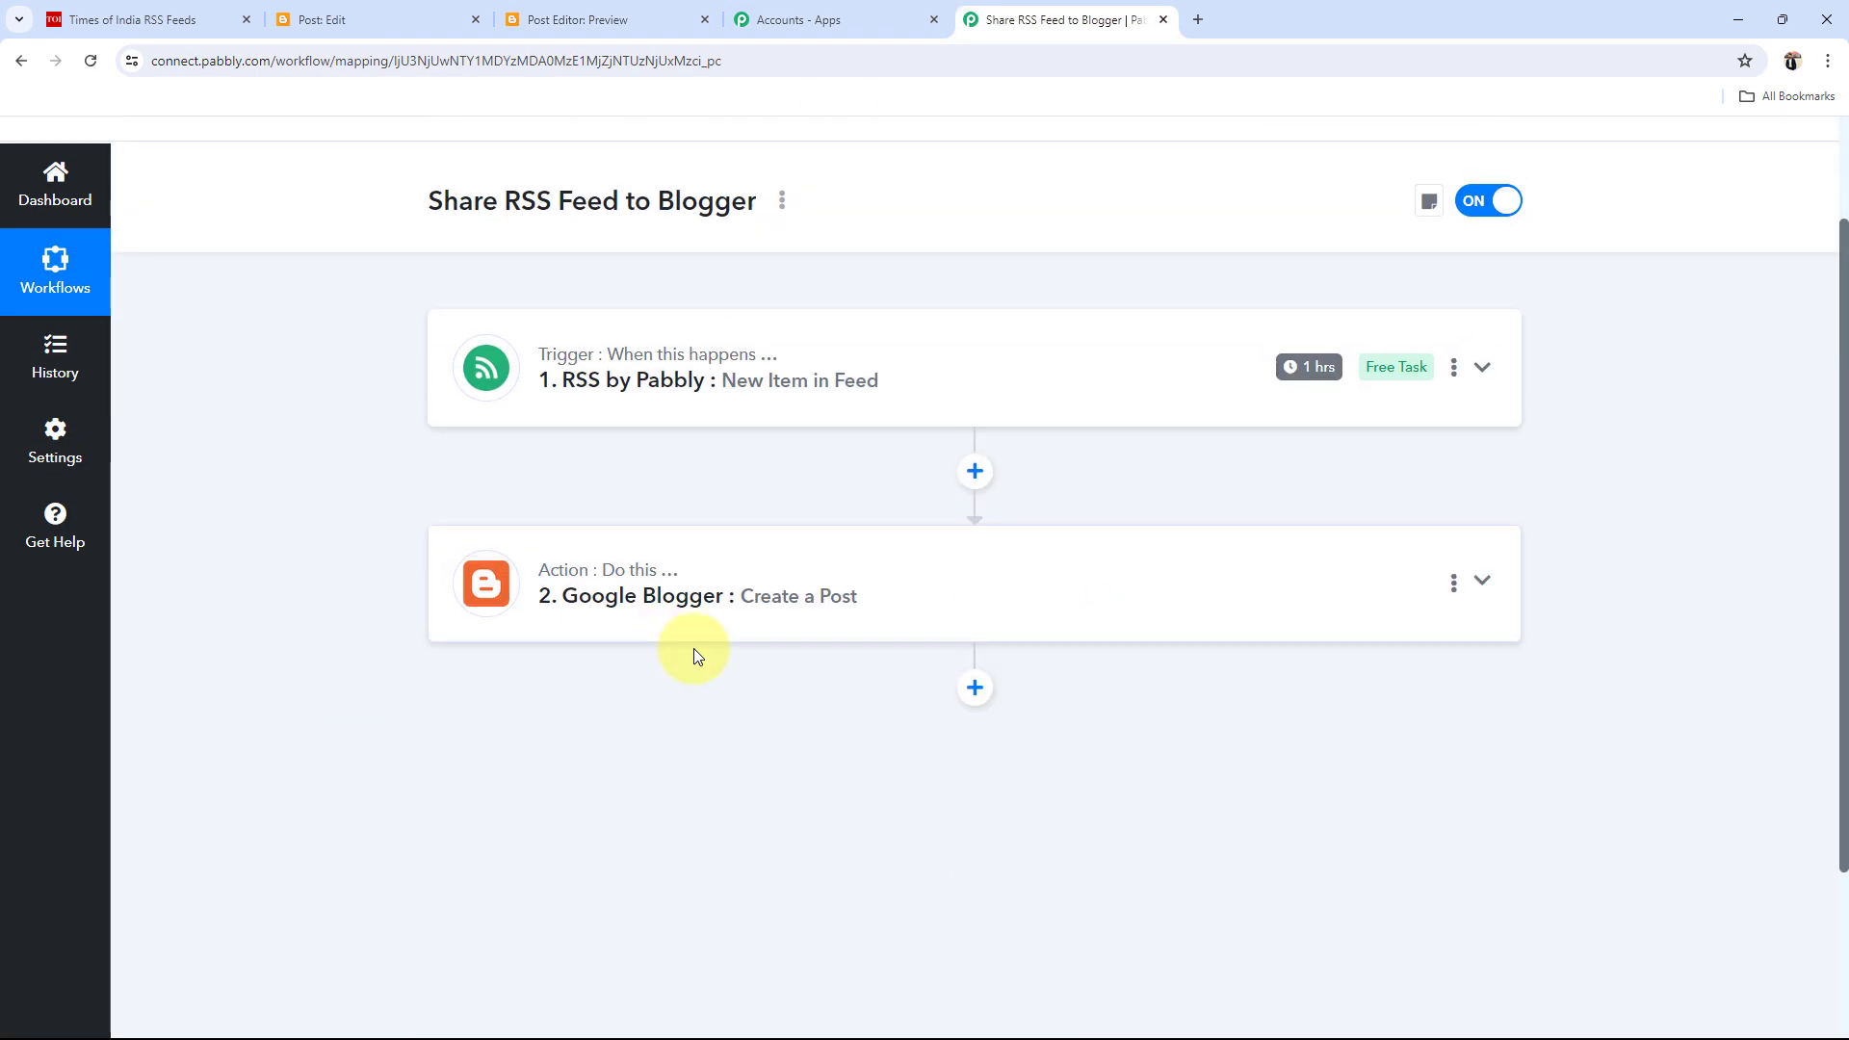
{"action": "scroll", "coordinate": [693, 650], "scroll_direction": "up", "scroll_amount": 3}
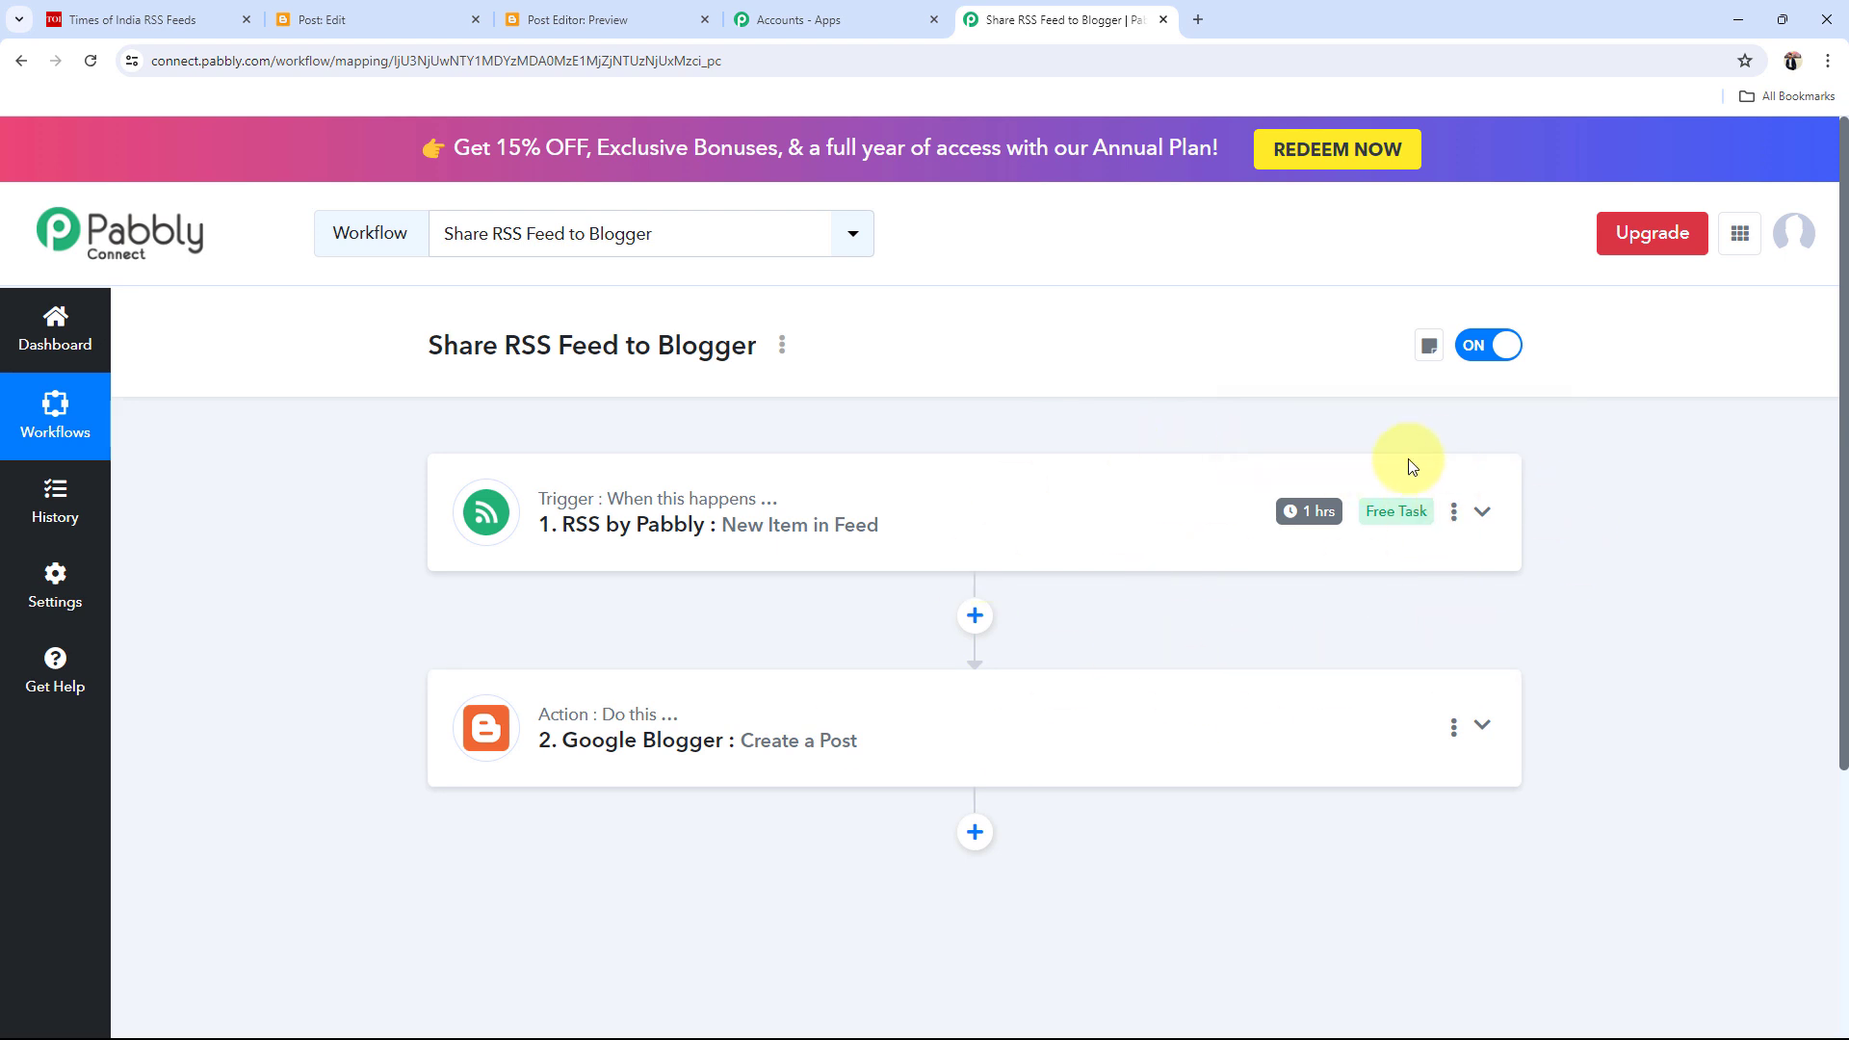
{"action": "mouse_move", "coordinate": [1320, 516]}
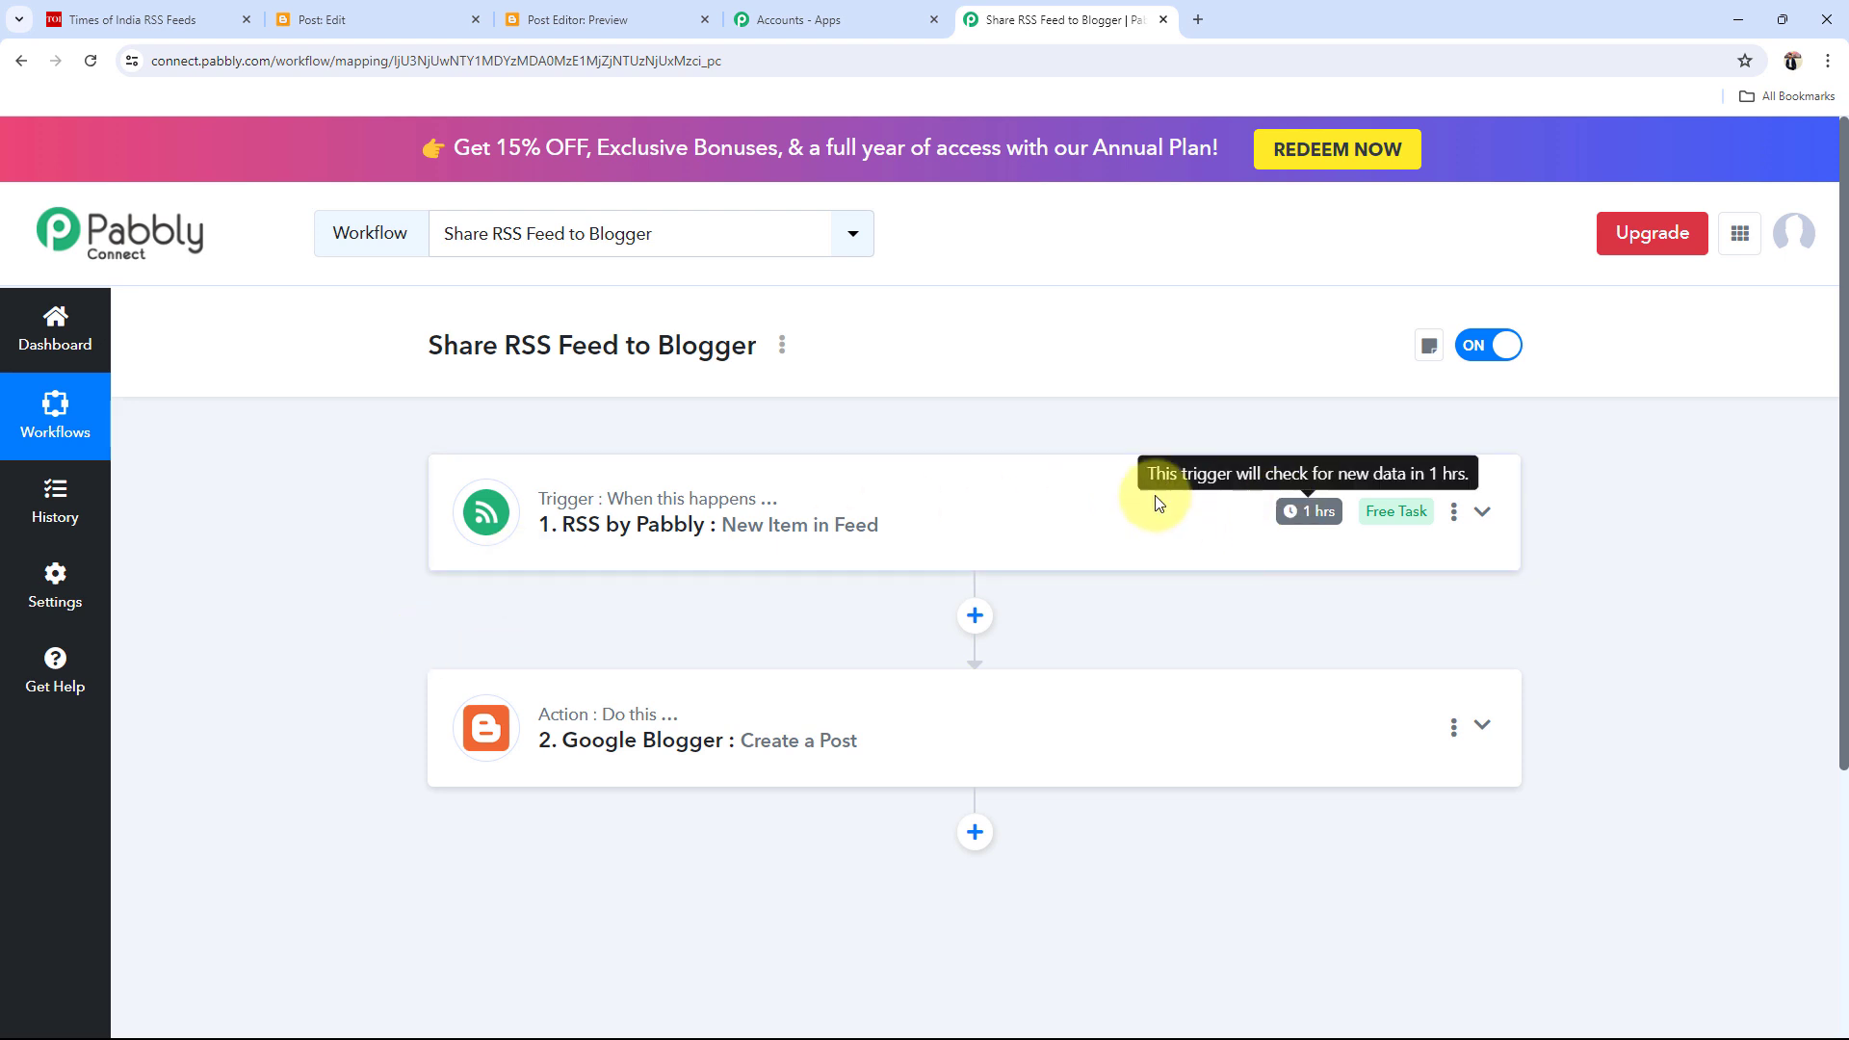
{"action": "left_click", "coordinate": [144, 19]}
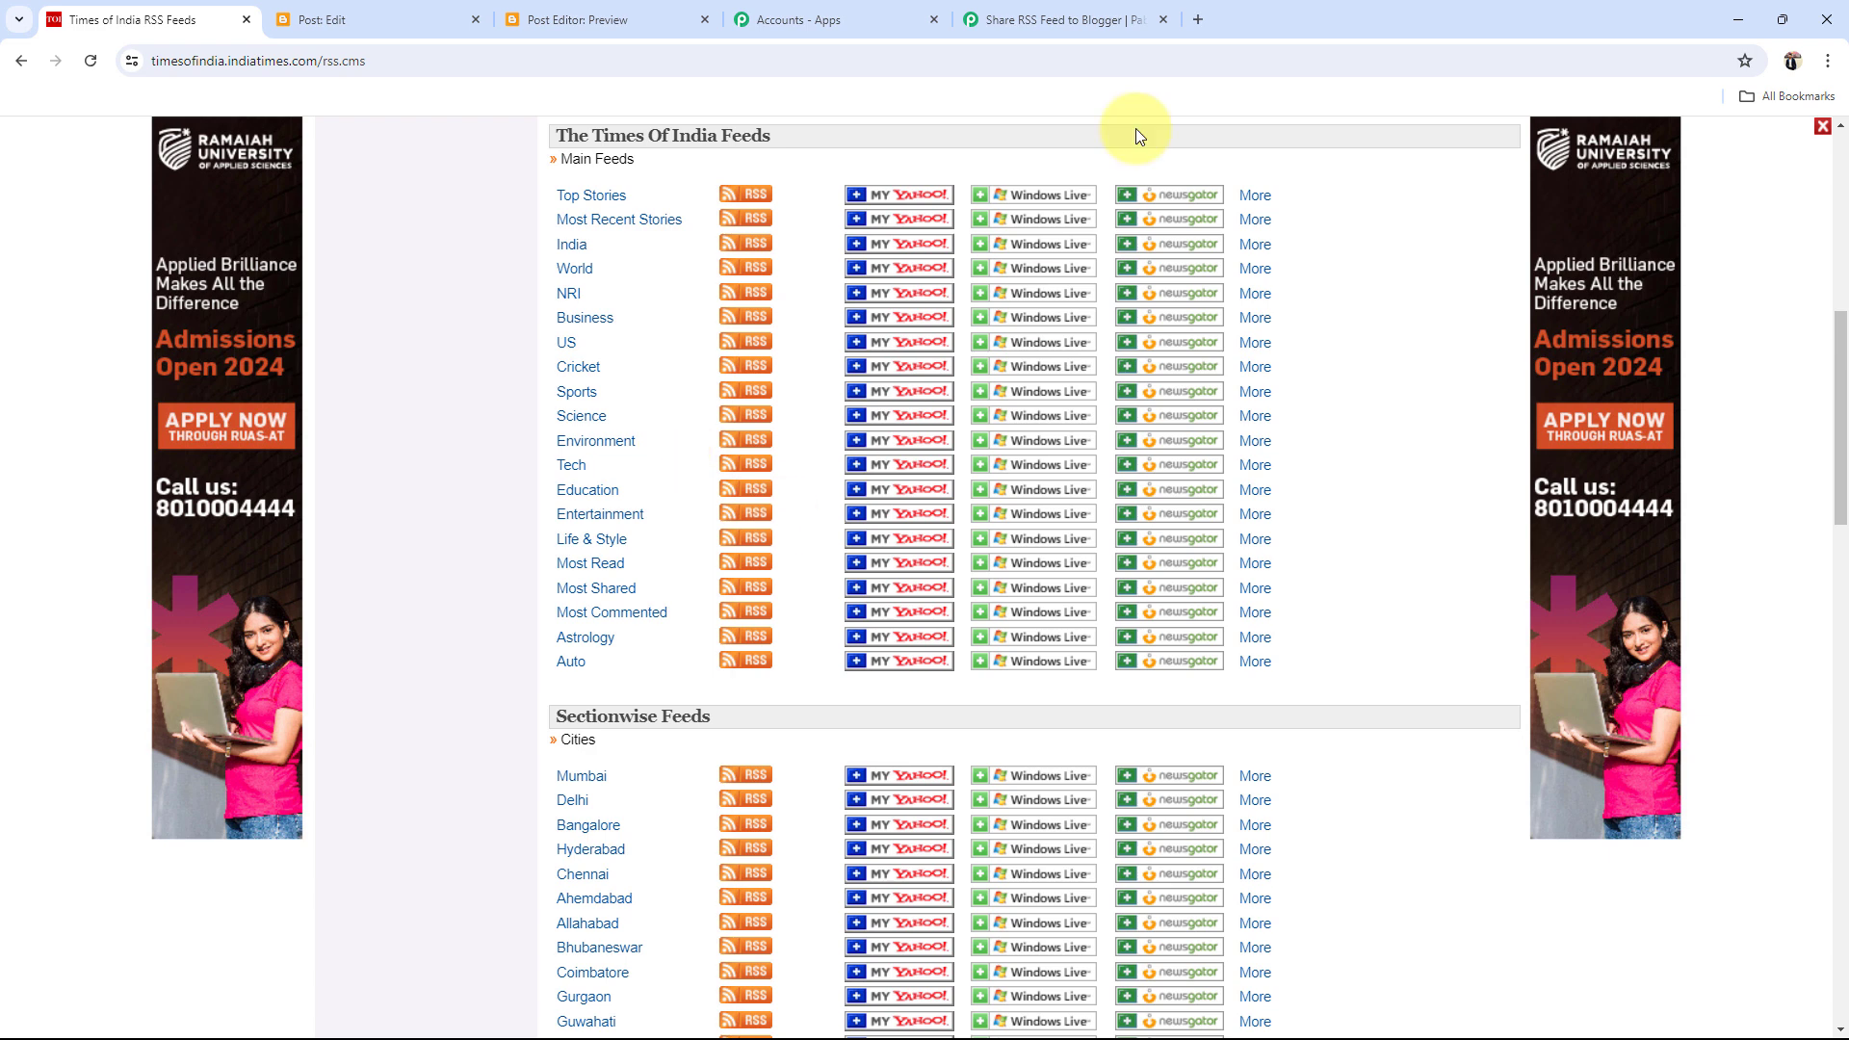
{"action": "left_click", "coordinate": [1060, 19]}
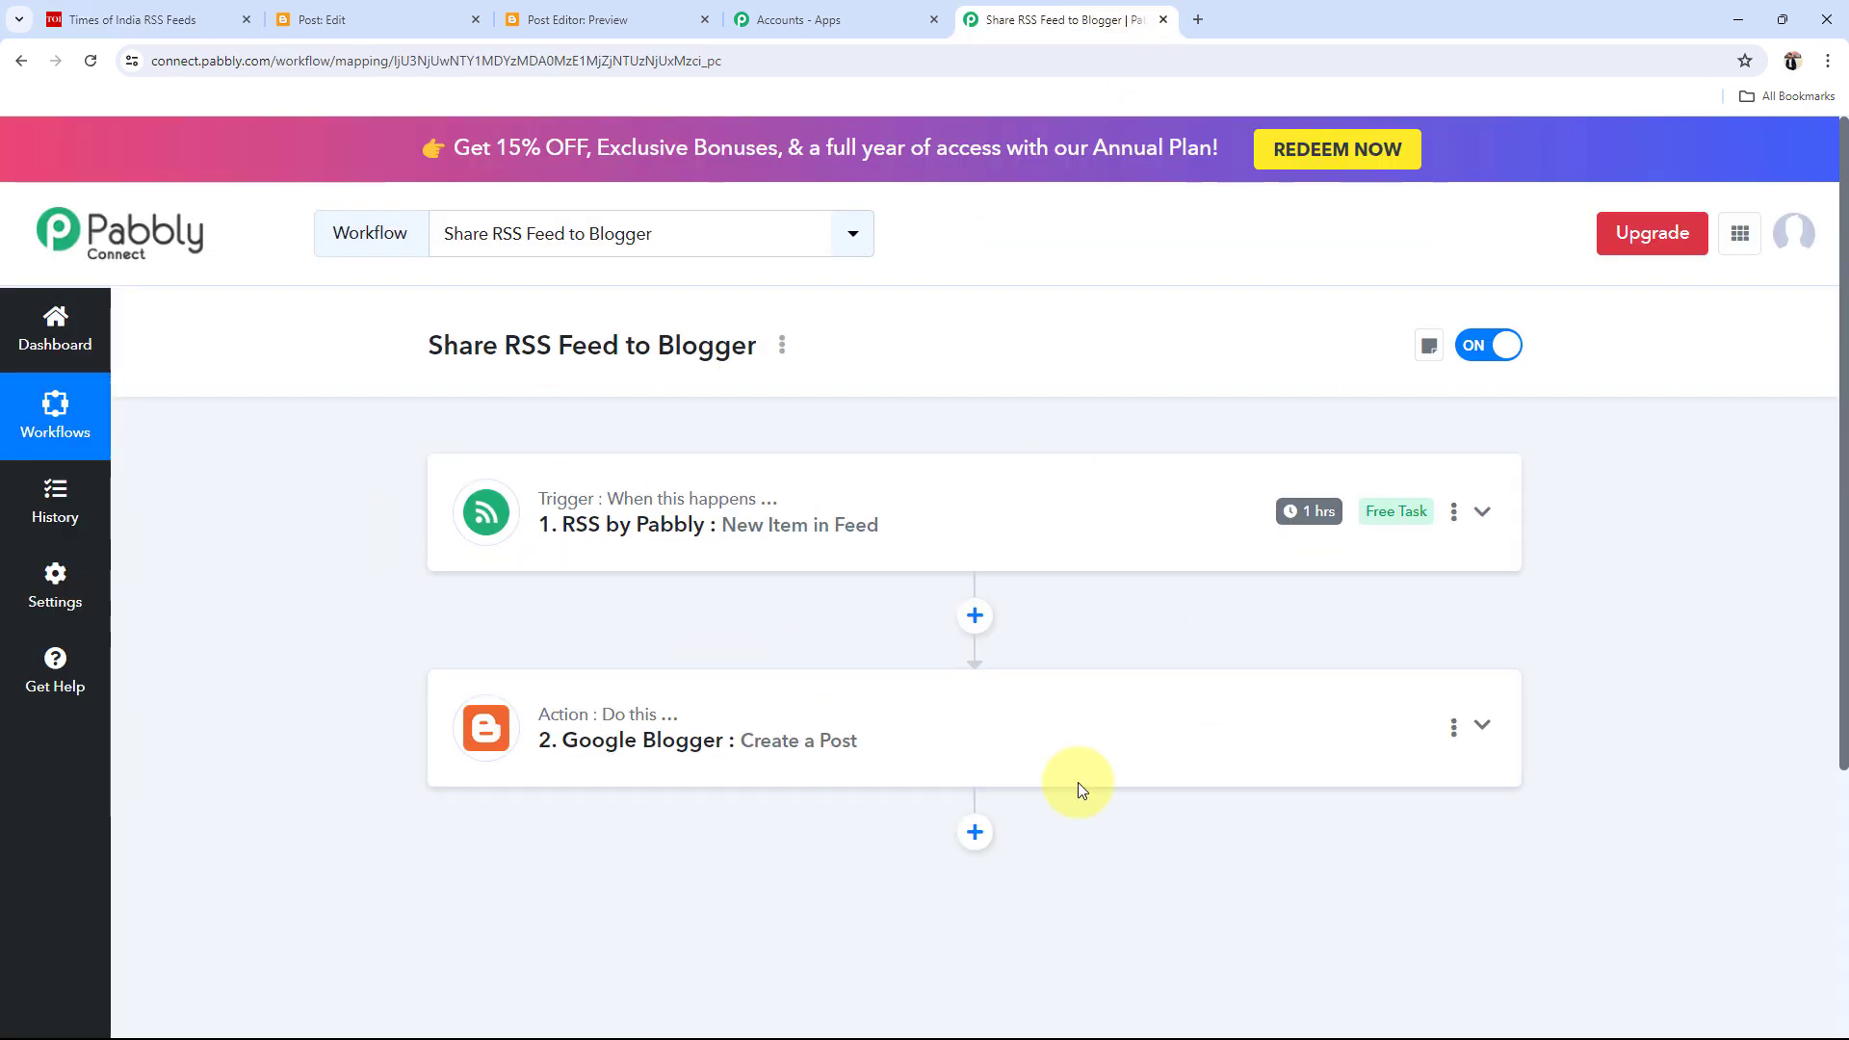